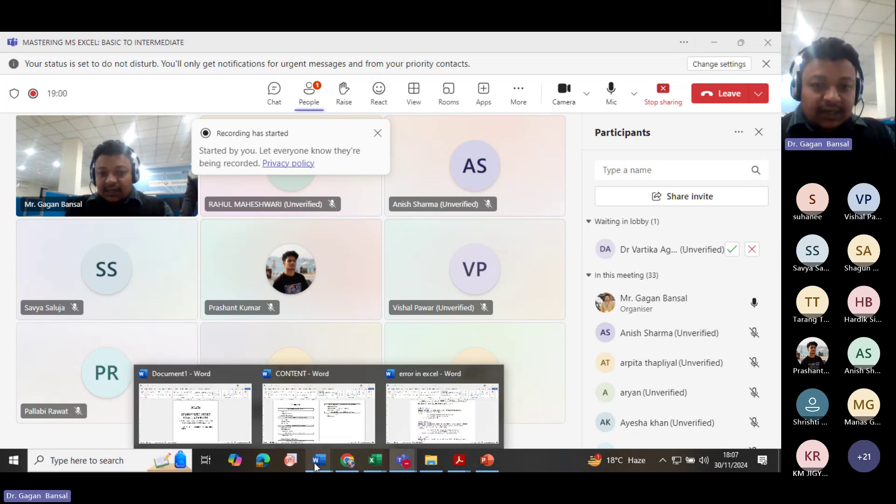
Switch to the CONTENT document in Word and review the topic lists of Modules 1 to 3
click(312, 430)
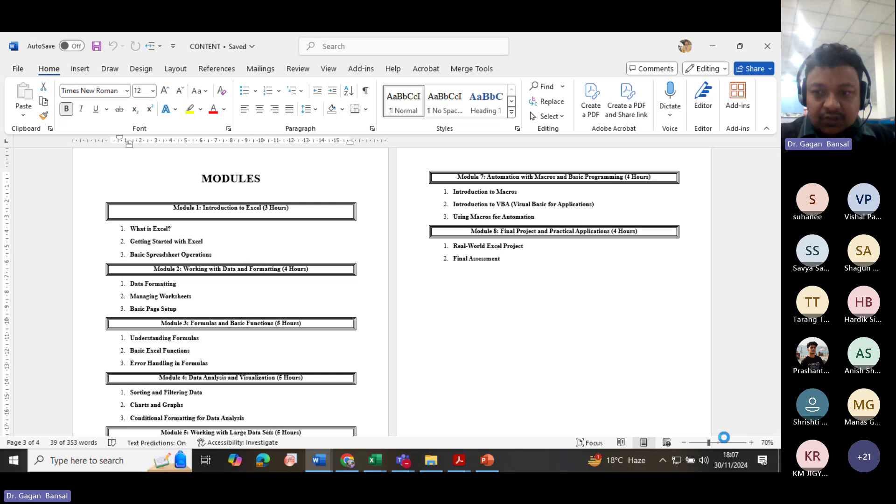
click(720, 442)
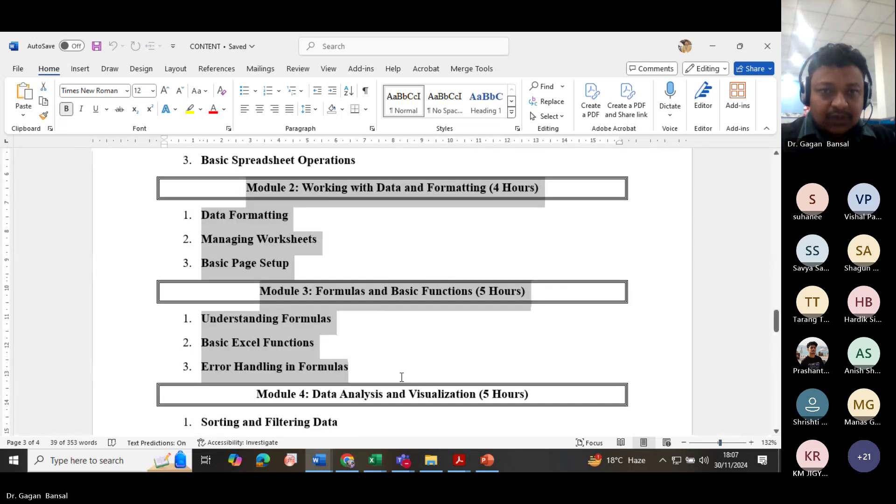
click(408, 376)
scroll(394, 334, up, 2)
scroll(391, 323, down, 1)
scroll(391, 322, up, 3)
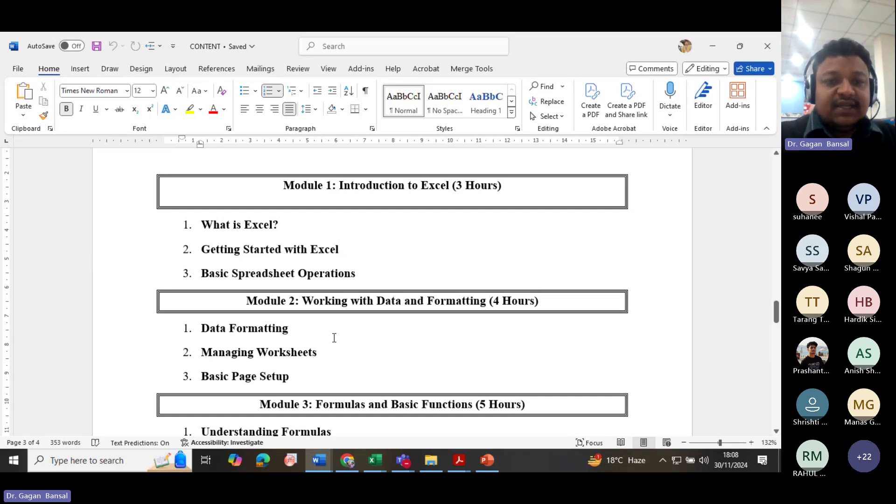
scroll(340, 355, down, 3)
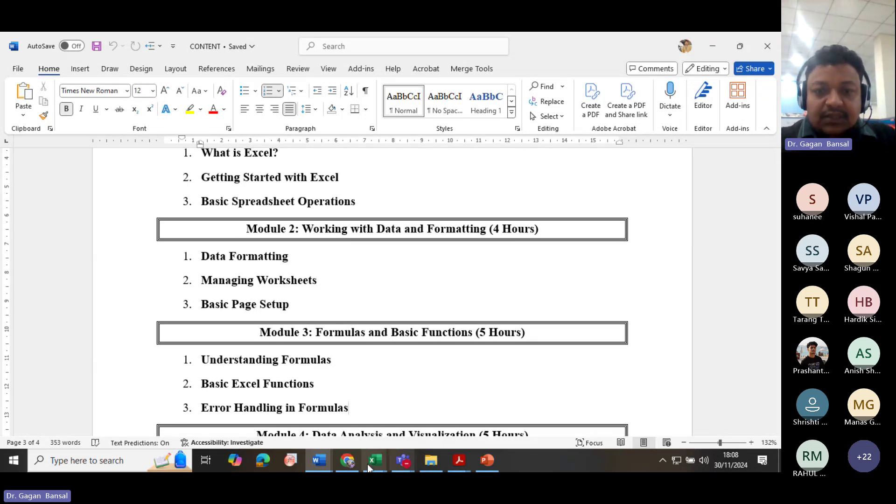
Switch to the Teams meeting, admit everyone waiting in the lobby and dismiss the recording notice
click(347, 462)
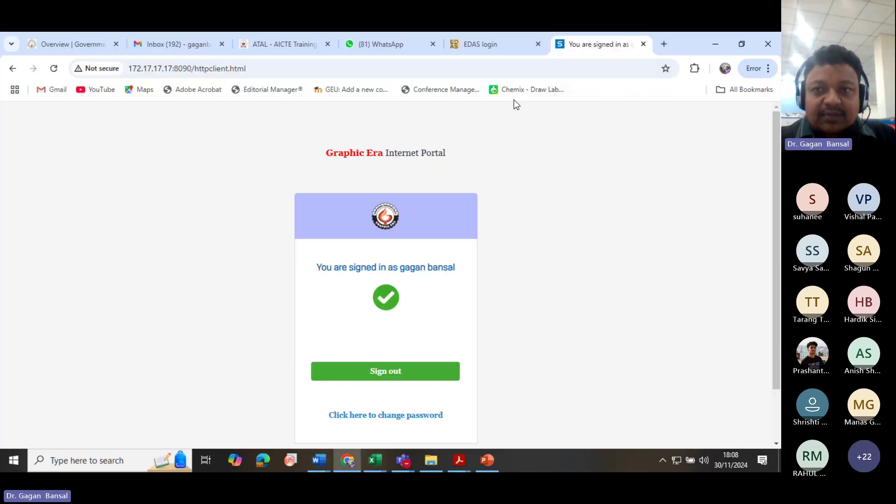
mouse_move(405, 465)
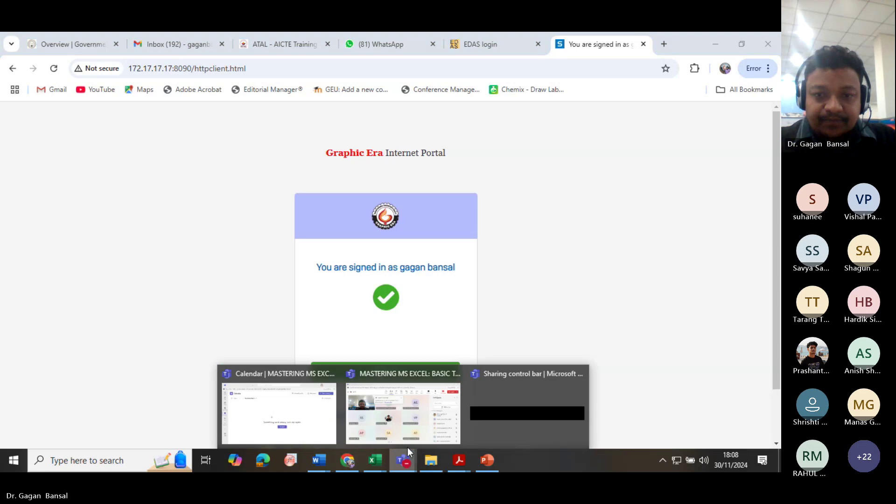
click(389, 412)
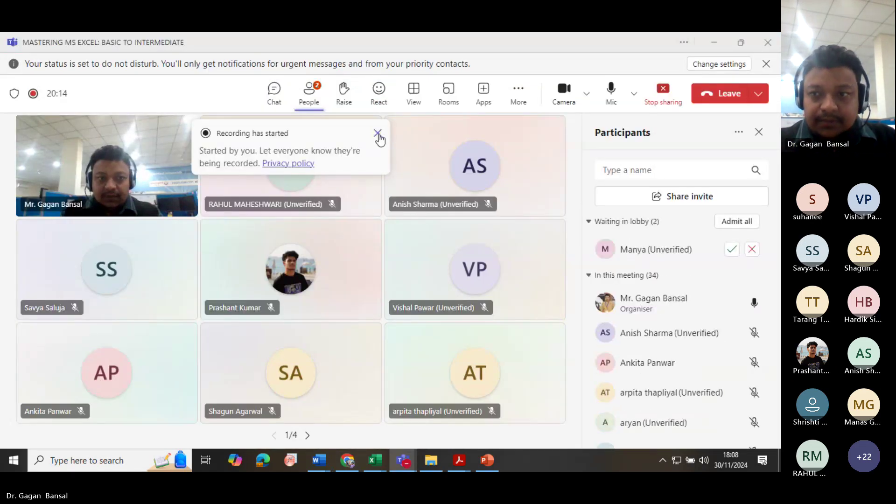
click(727, 227)
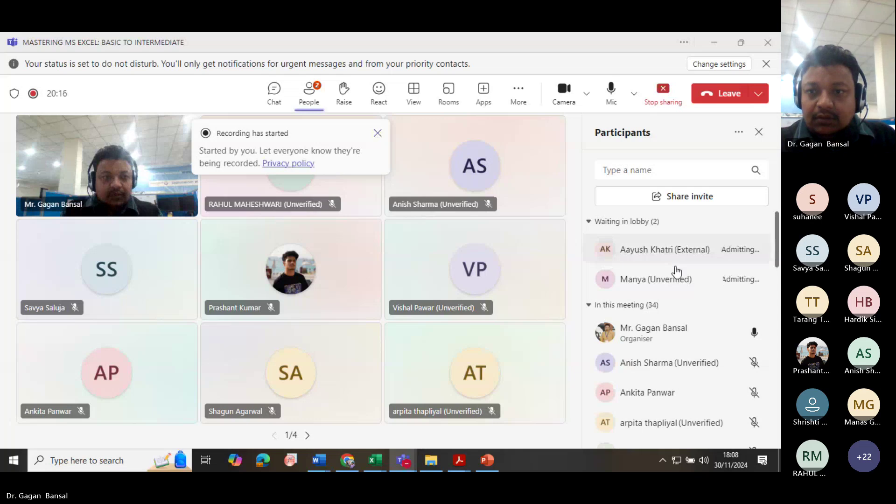
click(377, 134)
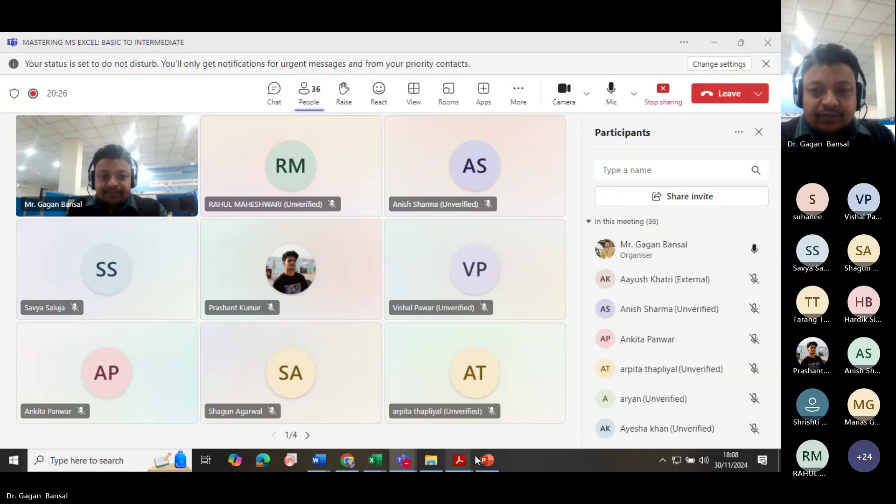
mouse_move(469, 455)
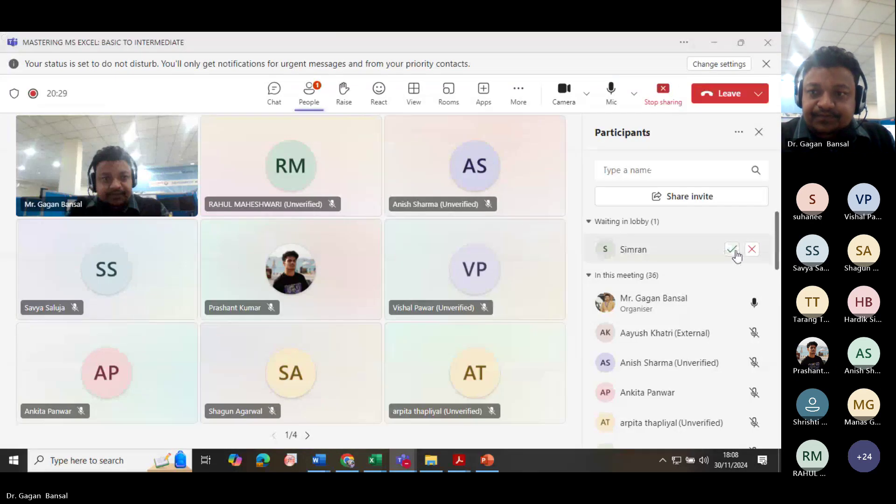
click(736, 253)
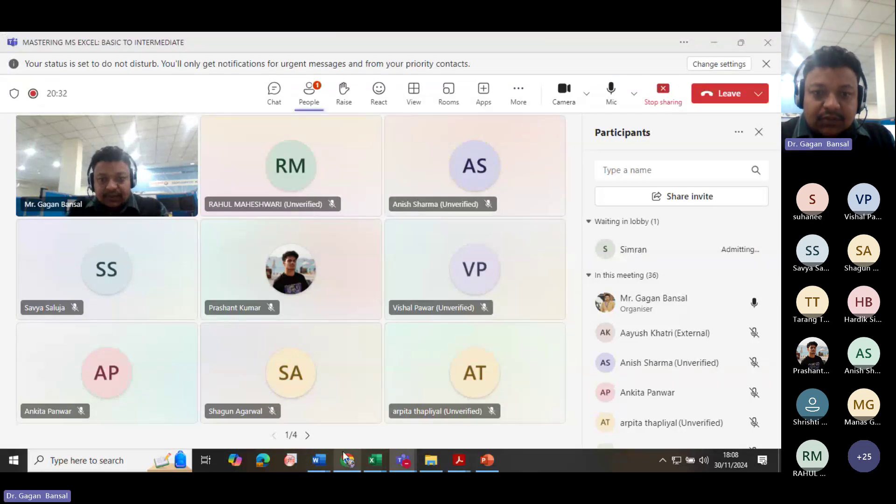
Return to the CONTENT document in Word and review the topics from Module 2 through Module 4
mouse_move(324, 452)
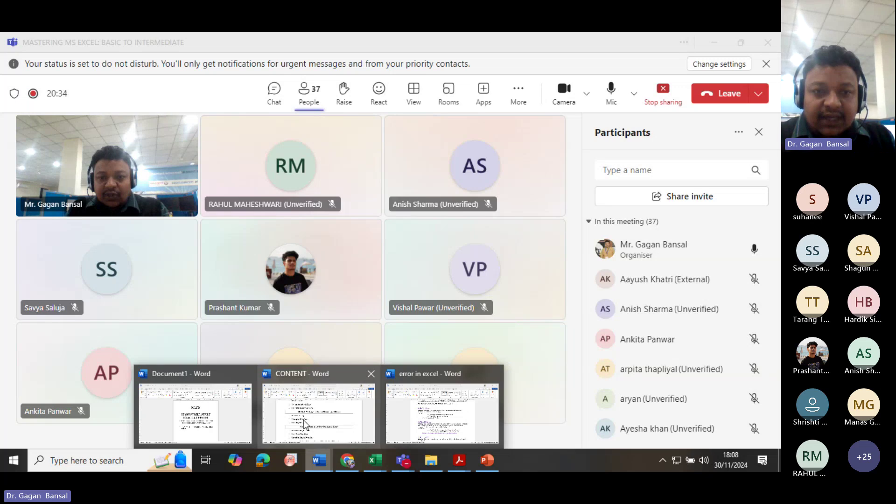
click(315, 434)
scroll(333, 345, down, 2)
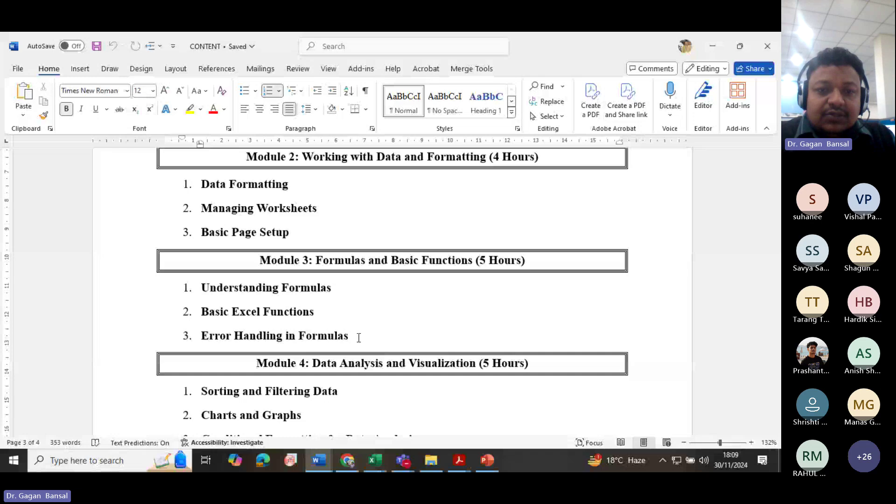
scroll(358, 337, down, 2)
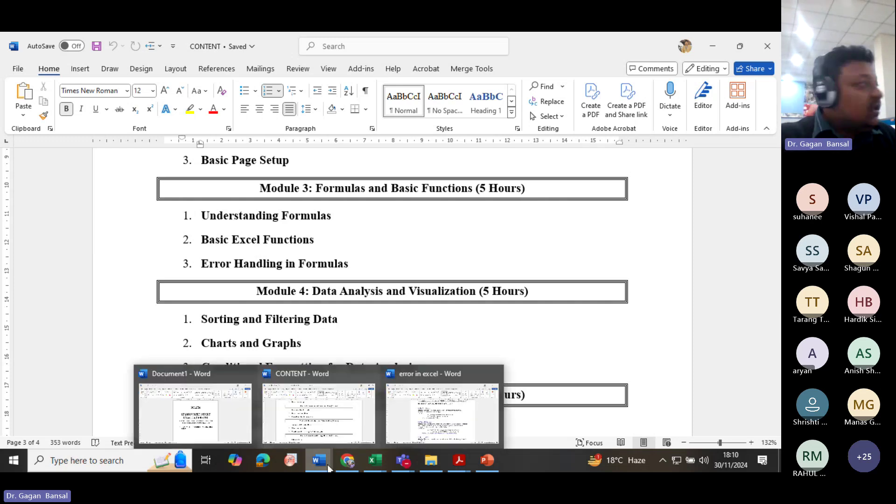
Switch back to the Teams meeting and admit each participant who is waiting in the lobby
mouse_move(350, 461)
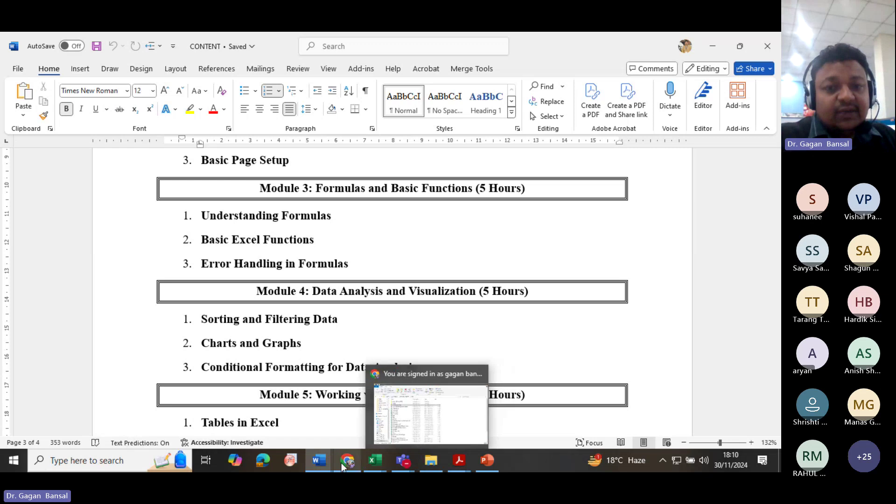
click(406, 459)
click(394, 425)
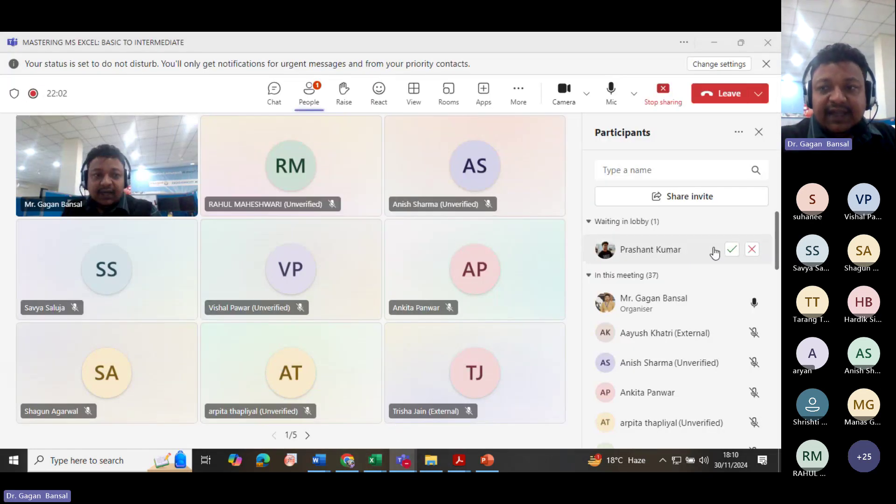
click(732, 250)
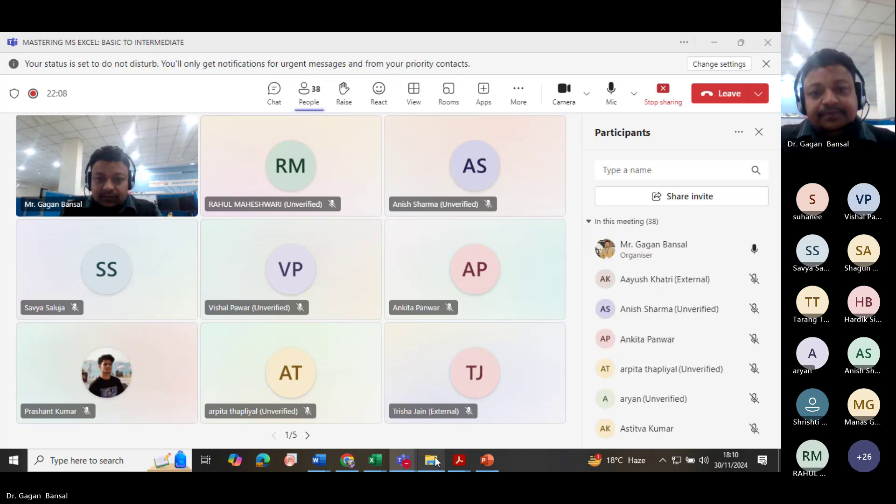
mouse_move(404, 462)
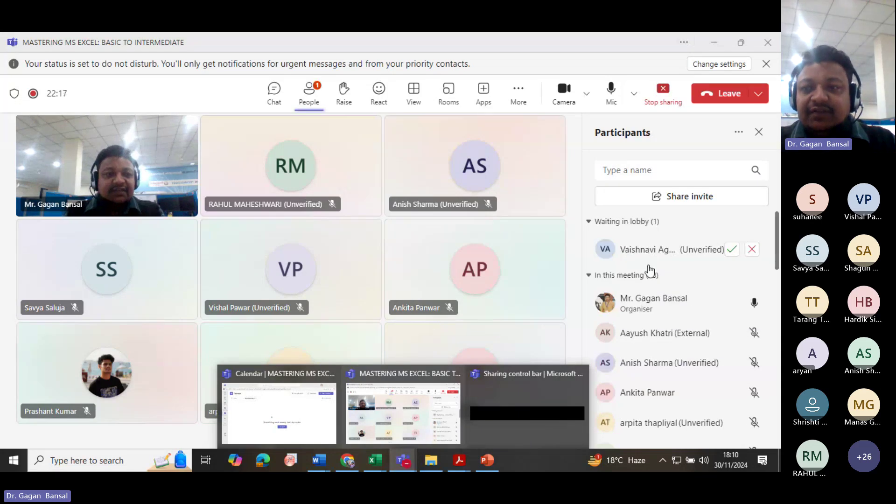
click(732, 250)
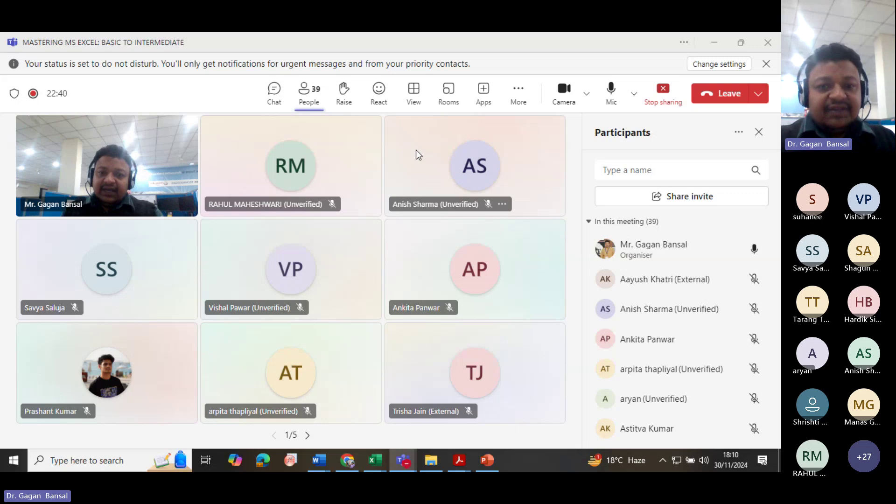
Switch to the EXCEL FOR BEGINNERS presentation in PowerPoint and view the Sorting and Filtering Data and Charts and Graphs slides
mouse_move(379, 464)
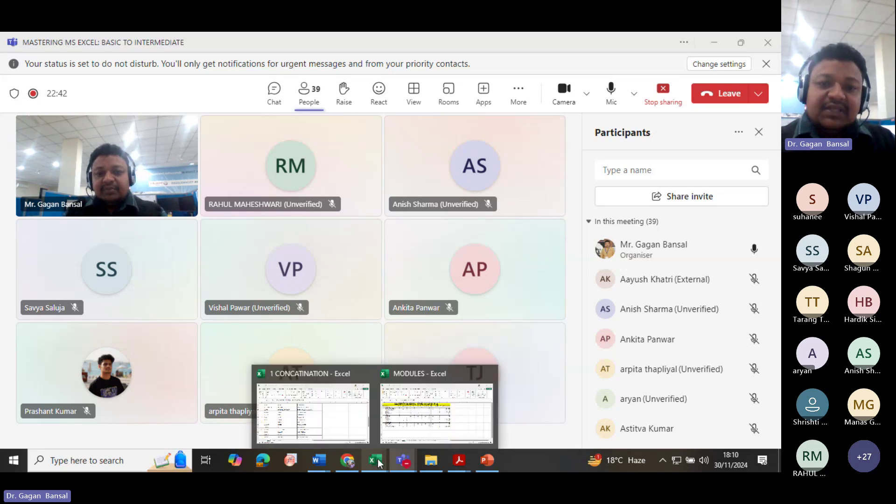
click(400, 422)
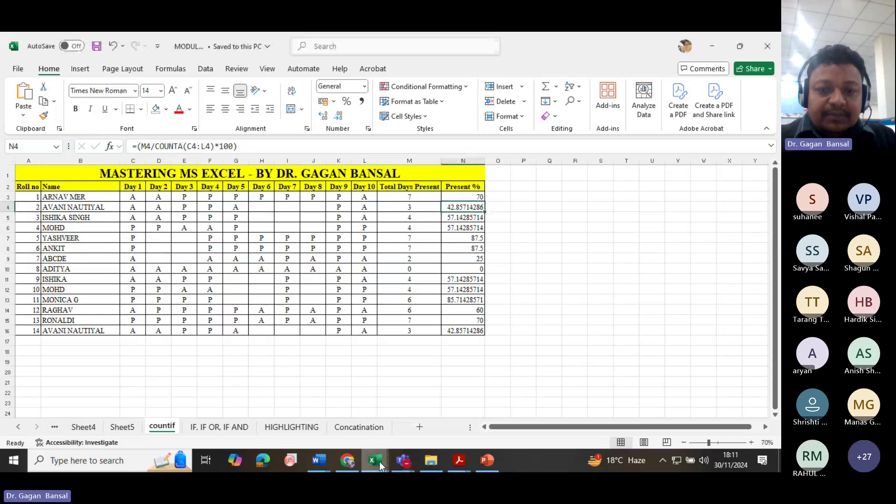
mouse_move(480, 460)
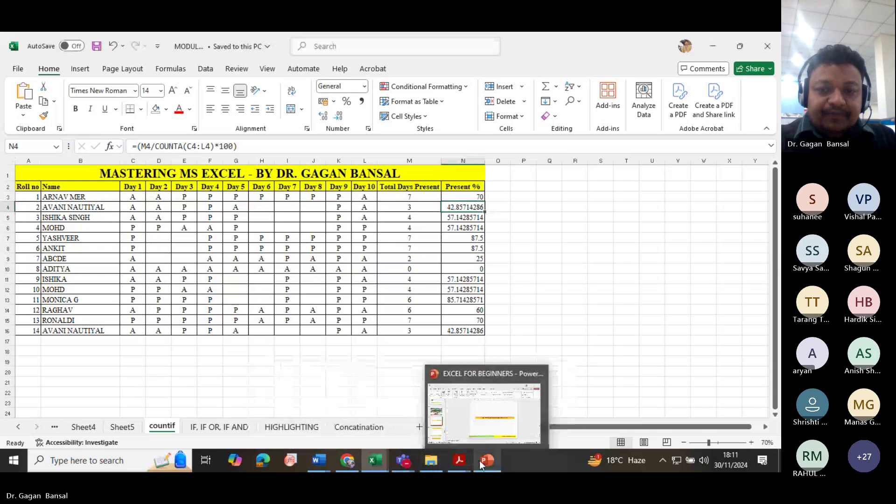
click(474, 422)
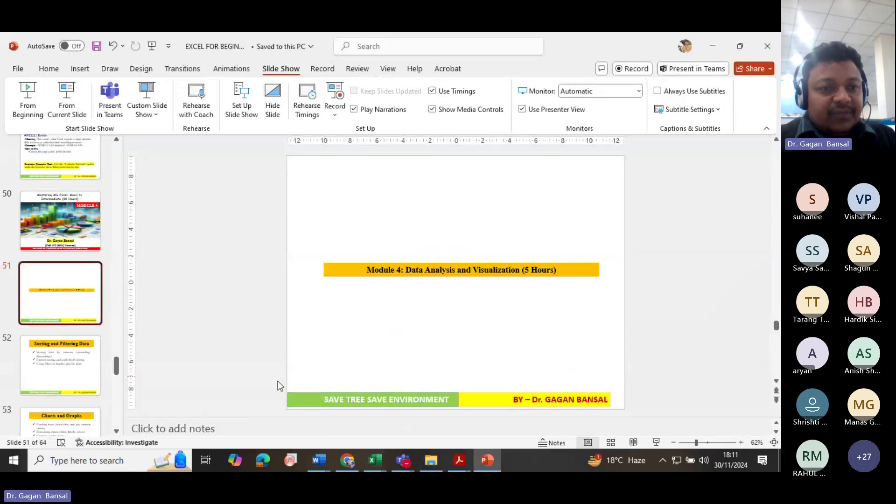
click(71, 368)
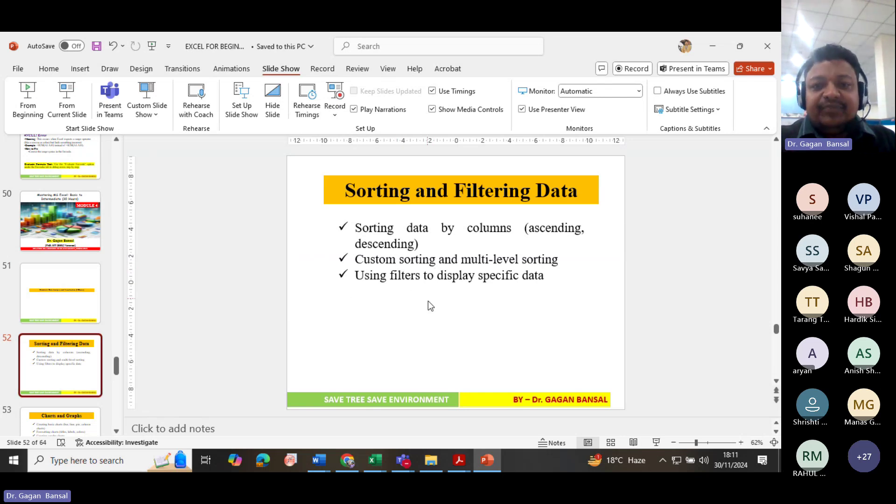
scroll(434, 308, down, 1)
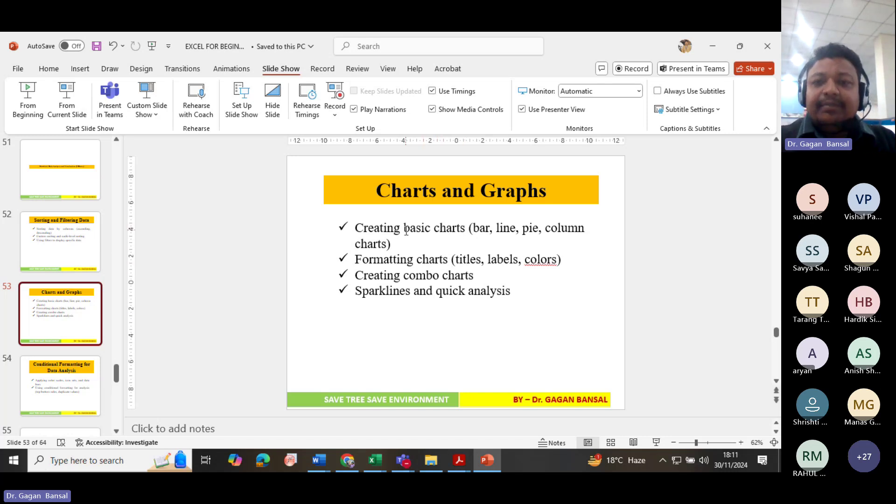
Highlight the bullet about creating basic charts on the Charts and Graphs slide
double_click(422, 231)
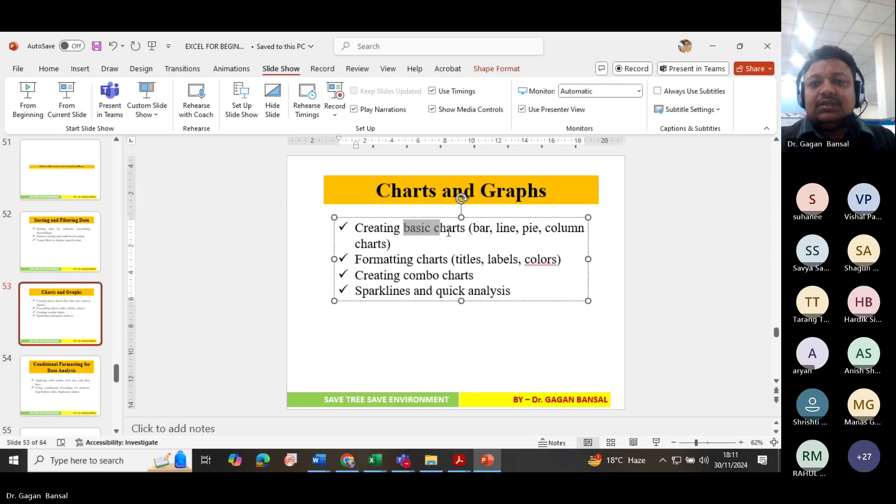
drag(423, 231, 461, 237)
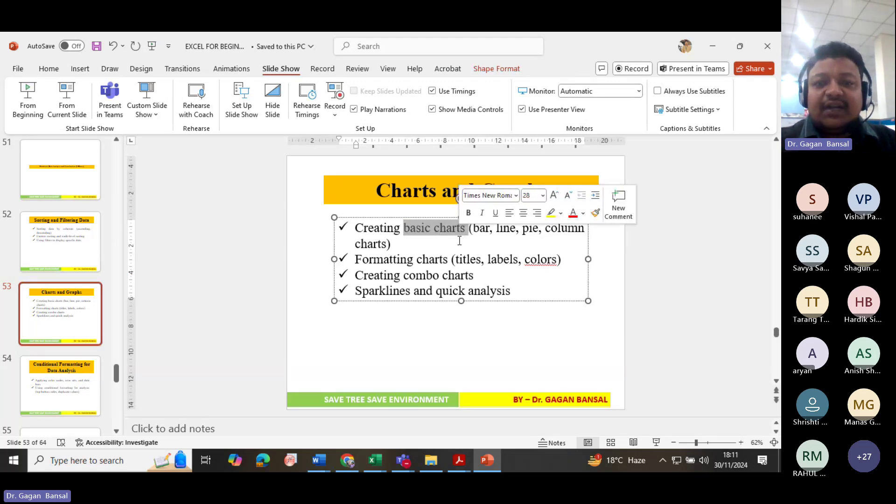
click(459, 241)
triple_click(409, 239)
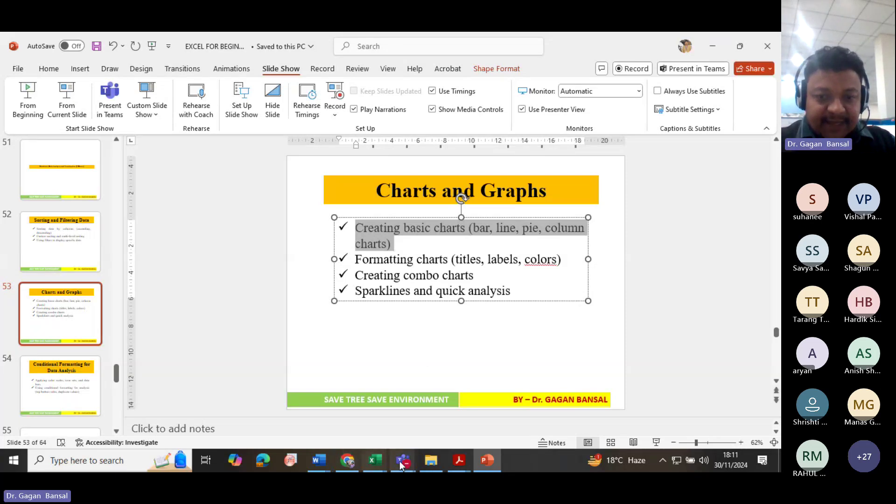
Switch to the MODULES workbook in Excel and examine the Day 1 and Day 3 attendance of roll number 1 on the countif sheet
mouse_move(402, 460)
click(417, 423)
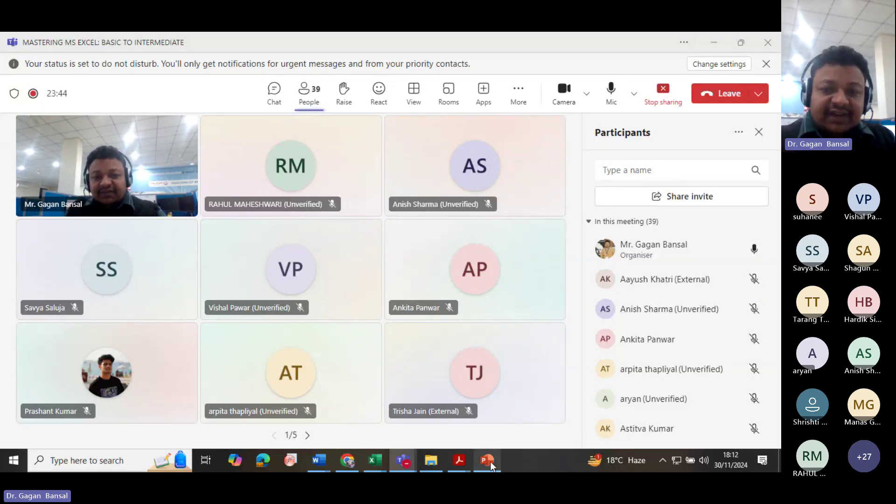
mouse_move(378, 462)
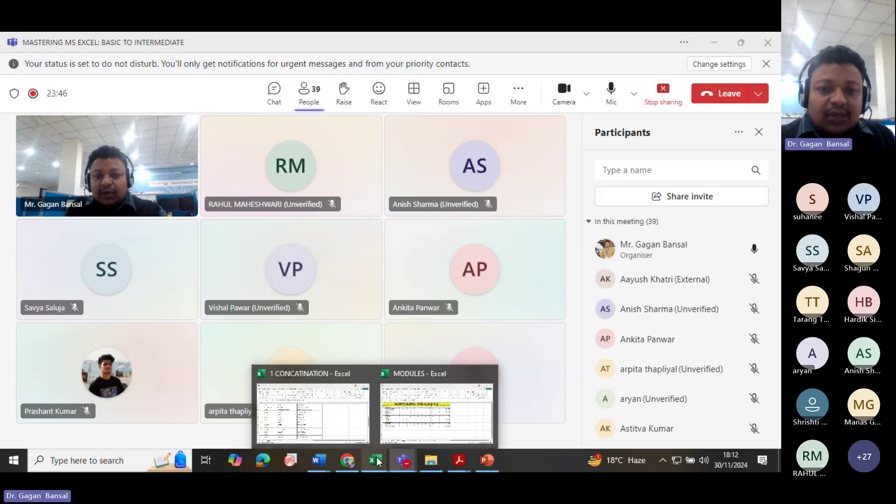
click(407, 422)
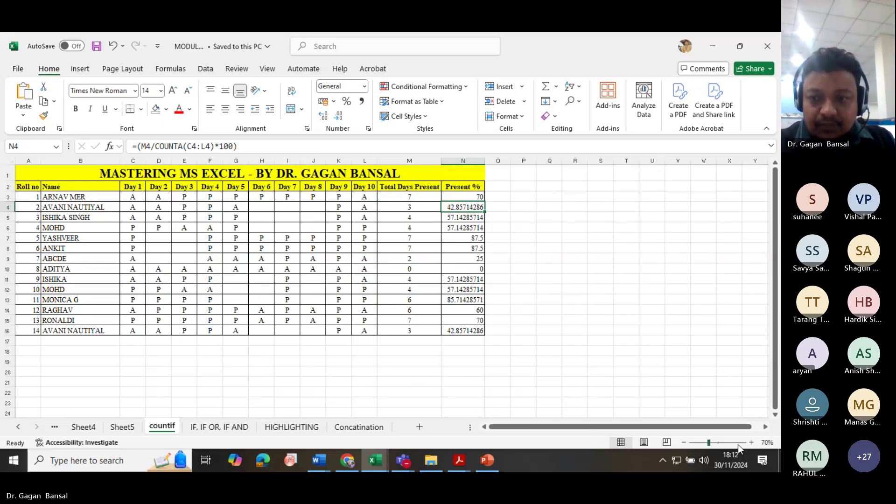
click(751, 442)
click(751, 443)
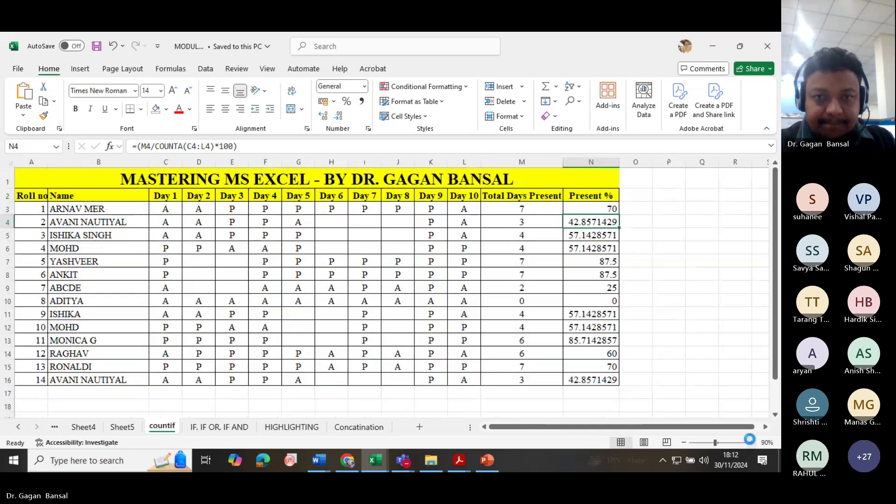
click(751, 442)
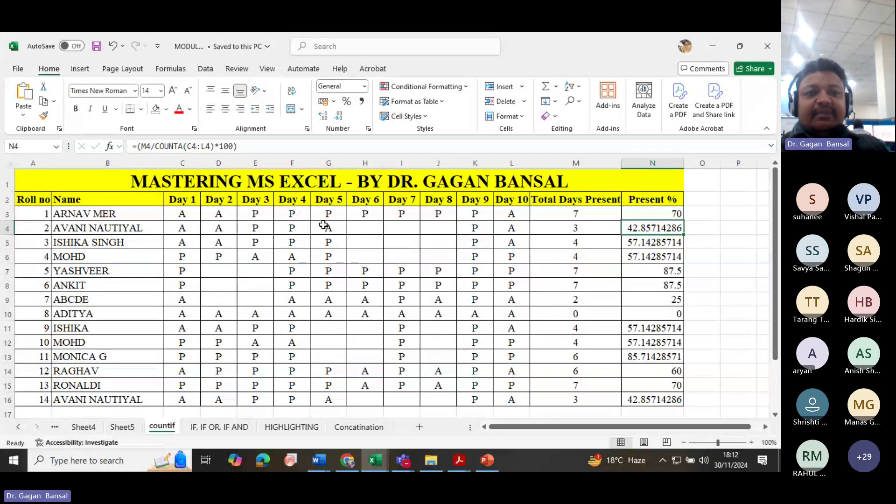
click(179, 216)
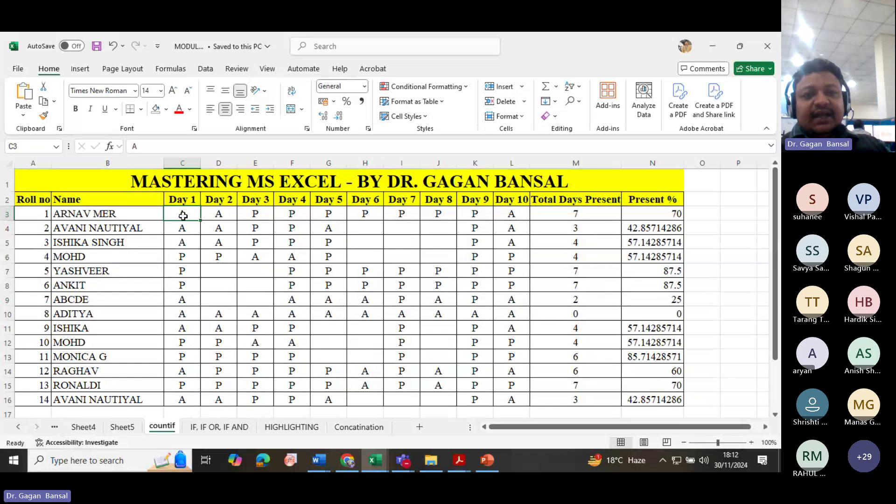
click(254, 218)
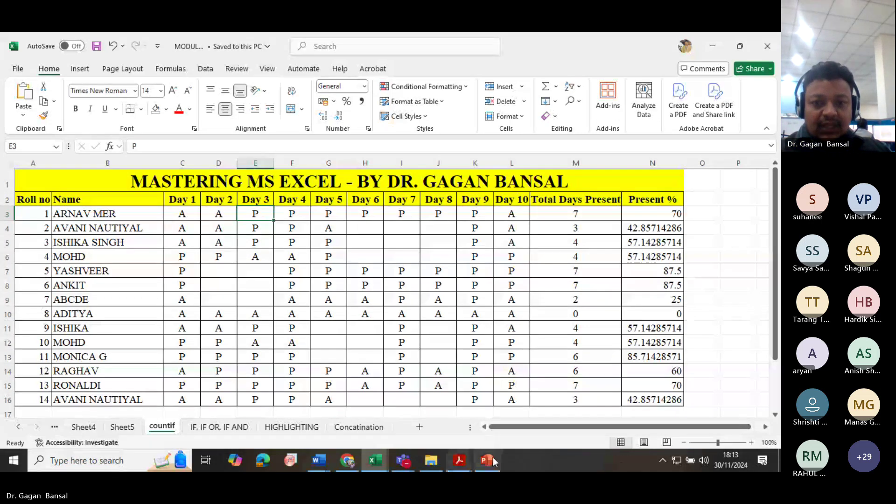
Switch to the EXCEL FOR BEGINNERS presentation in PowerPoint and duplicate the Charts and Graphs slide
mouse_move(488, 458)
click(472, 428)
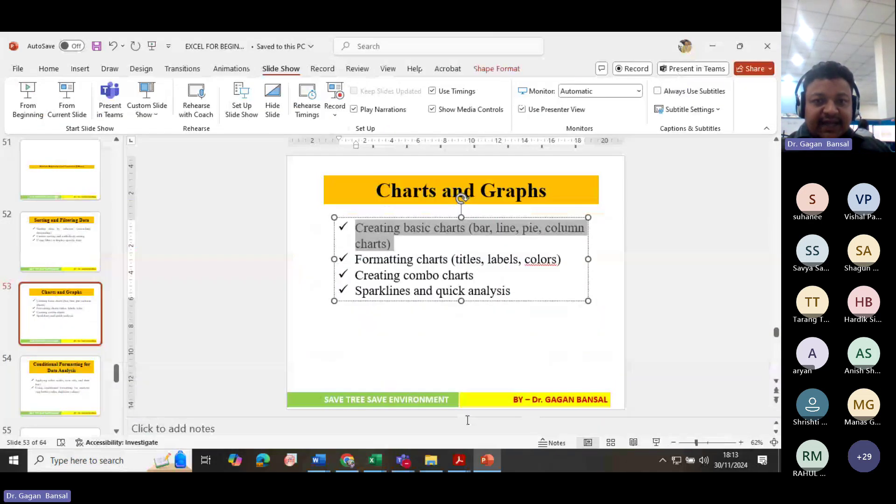
right_click(78, 319)
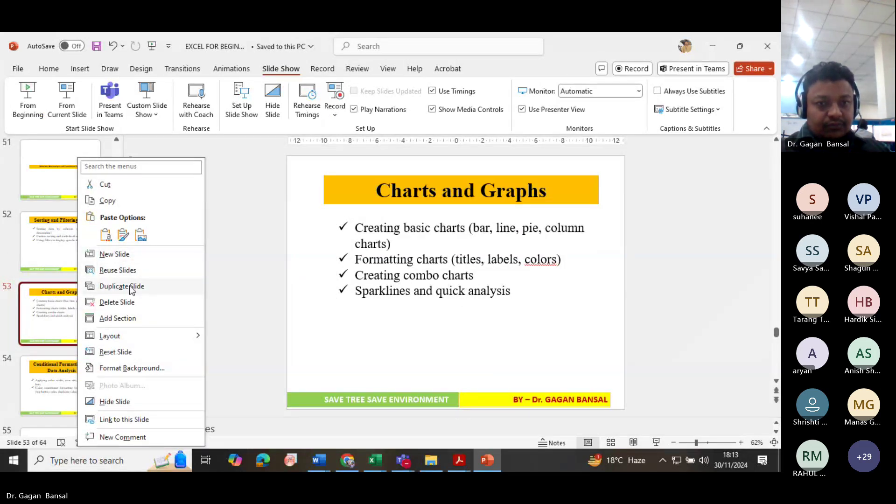
click(127, 286)
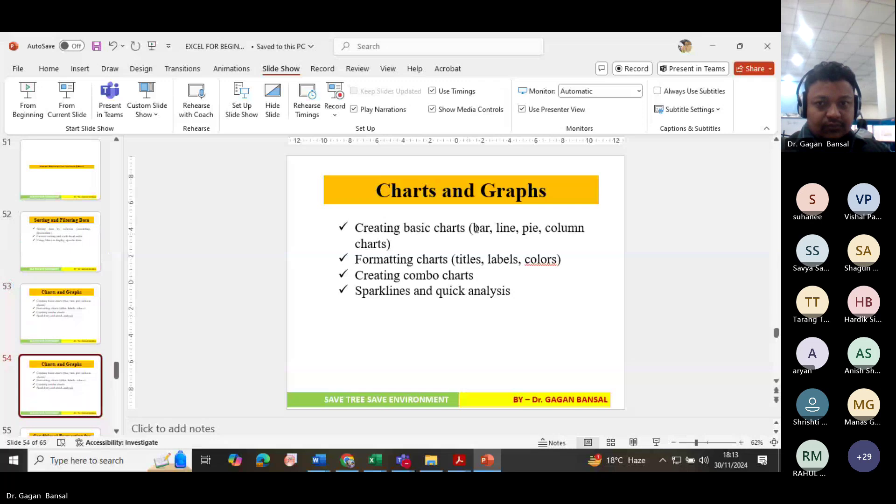
Replace the title of the duplicated slide with Count
click(489, 198)
key(ctrl+a)
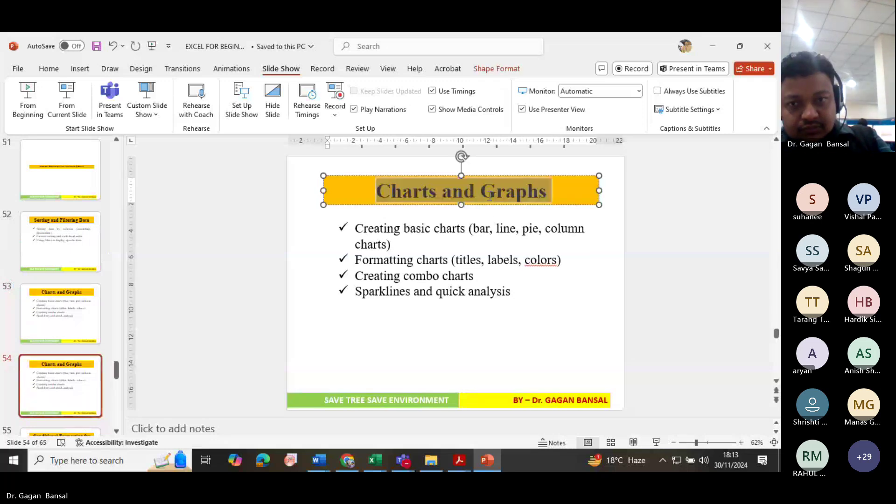
text(cOUNT)
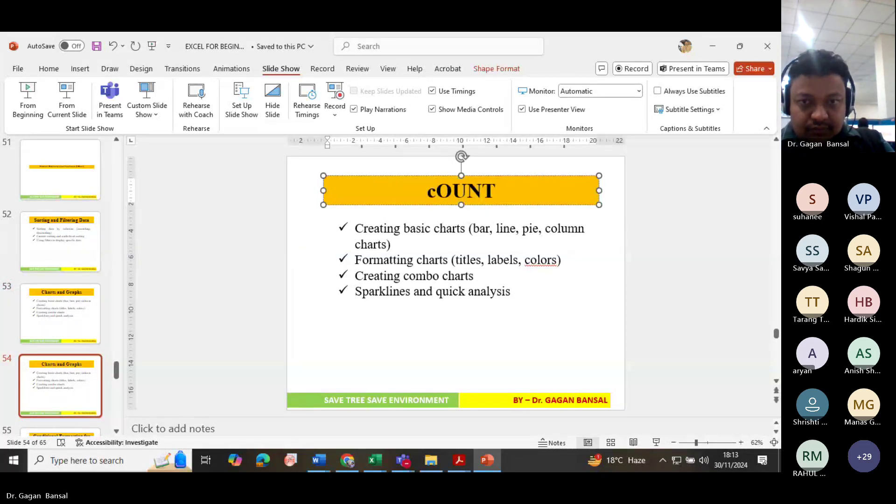
Replace the bullets on the Count slide with four bullets: Count, Countif, Counta and Countblank
click(488, 262)
key(ctrl+a)
text(Count)
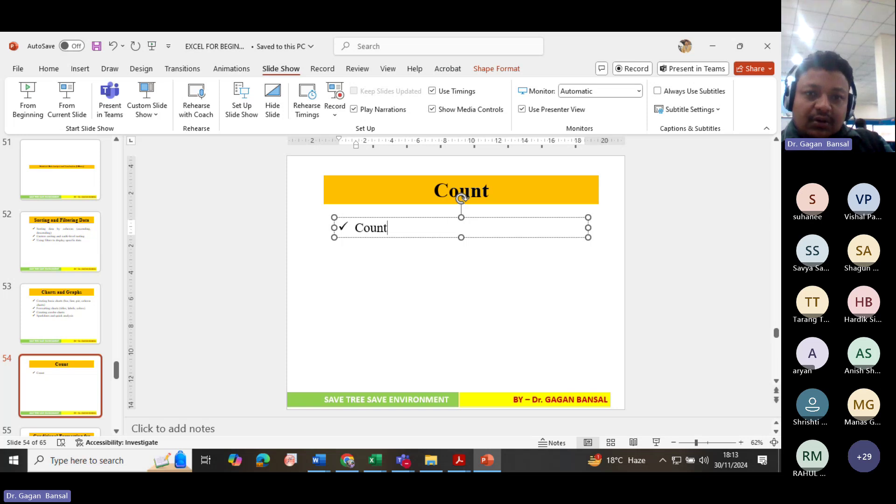
key(Return)
text(Coun)
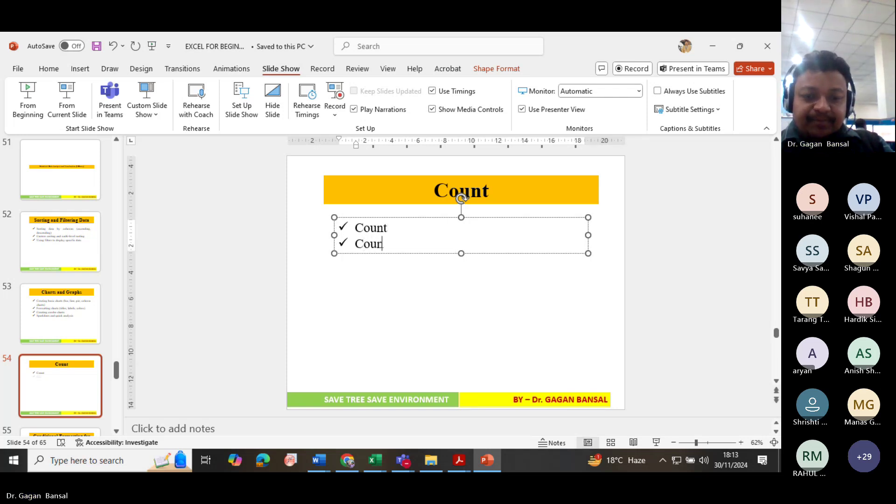
text(tif)
key(Return)
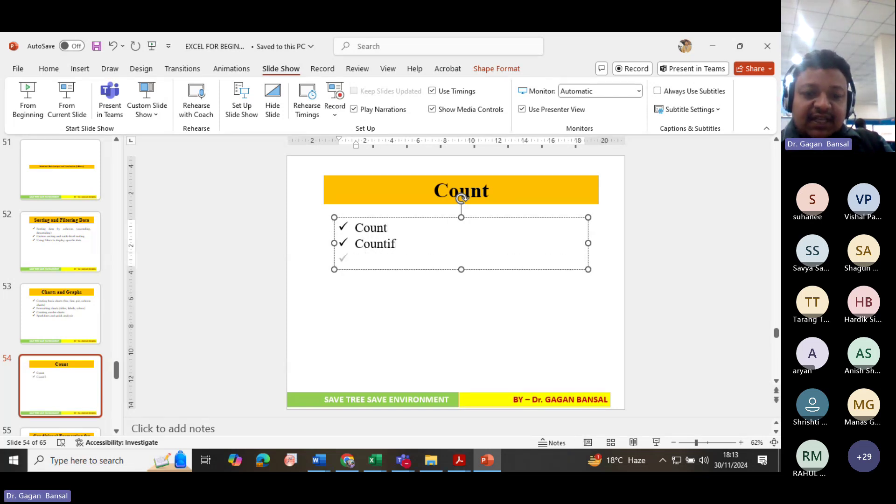
text(Count)
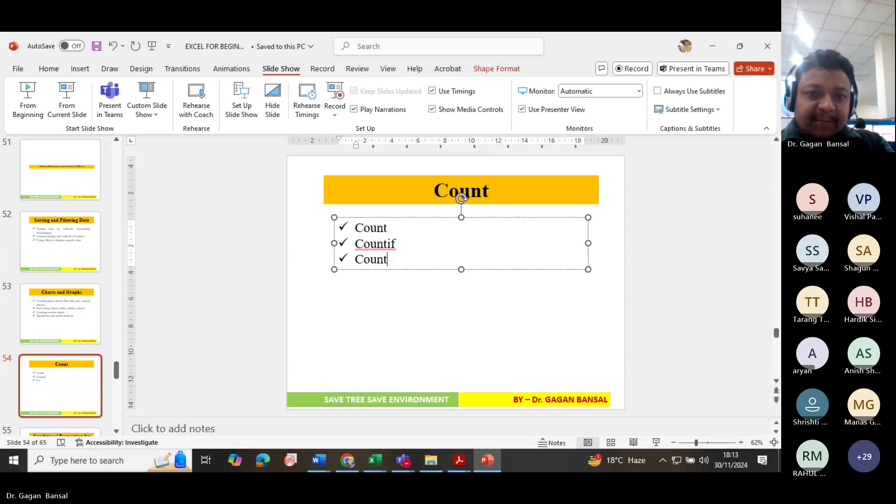
text(a)
key(Return)
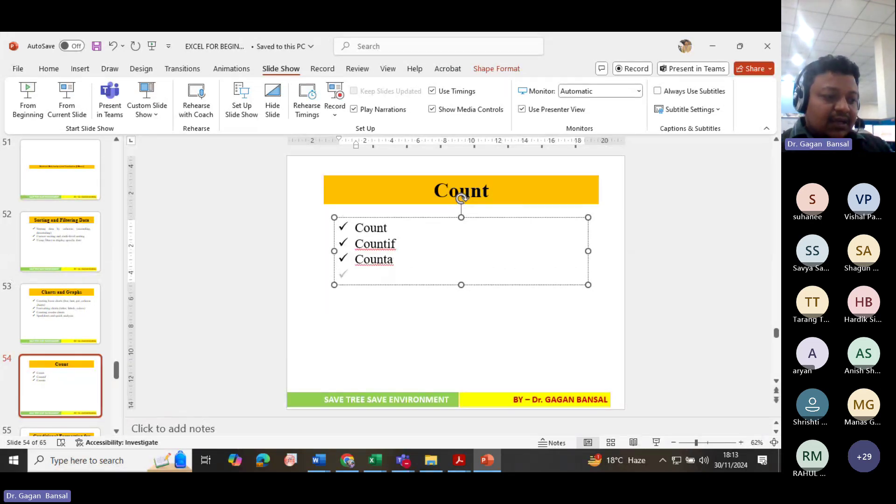
text(Cou)
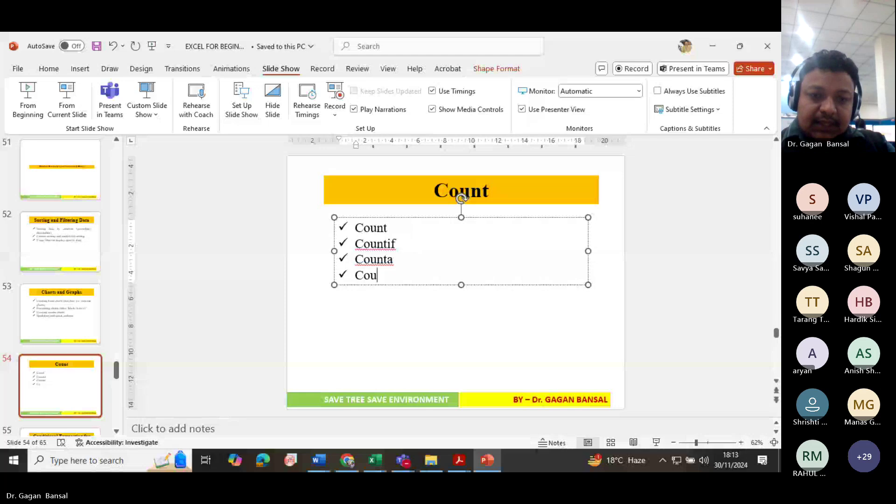
text(ntblank)
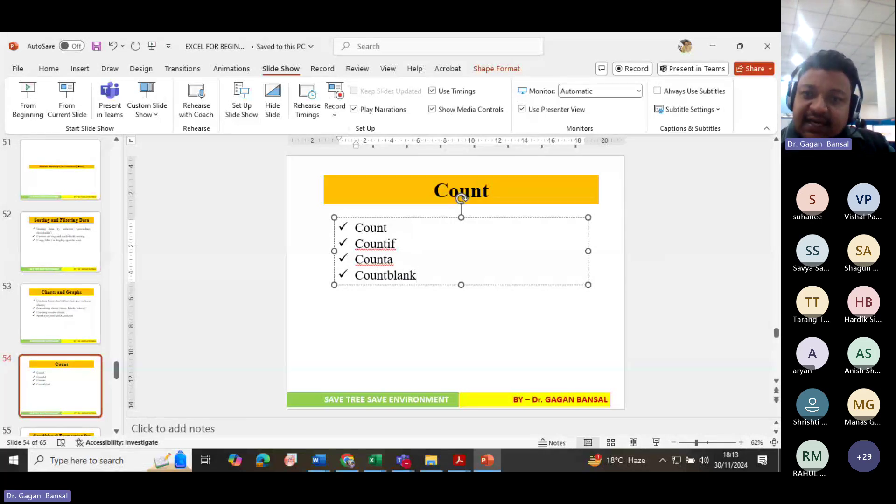
click(521, 338)
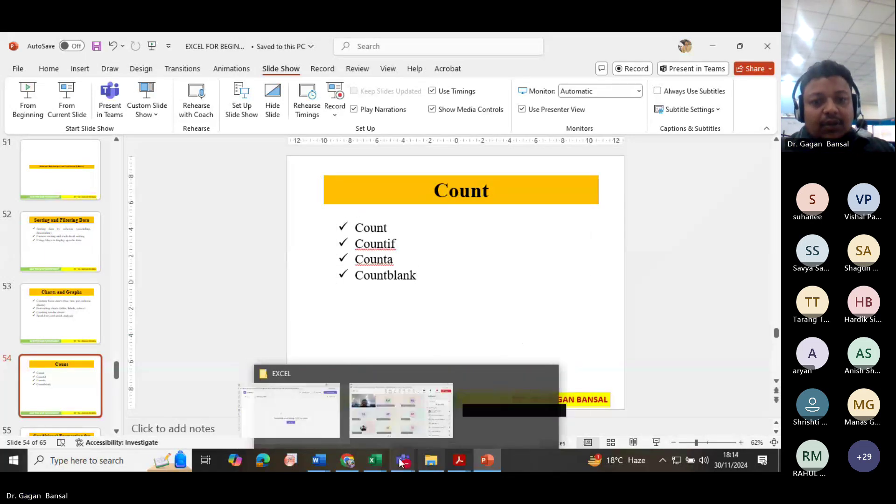
Switch to the MODULES workbook in Excel and clear the Present % and Total Days Present values of all students on the countif sheet
mouse_move(376, 460)
click(394, 423)
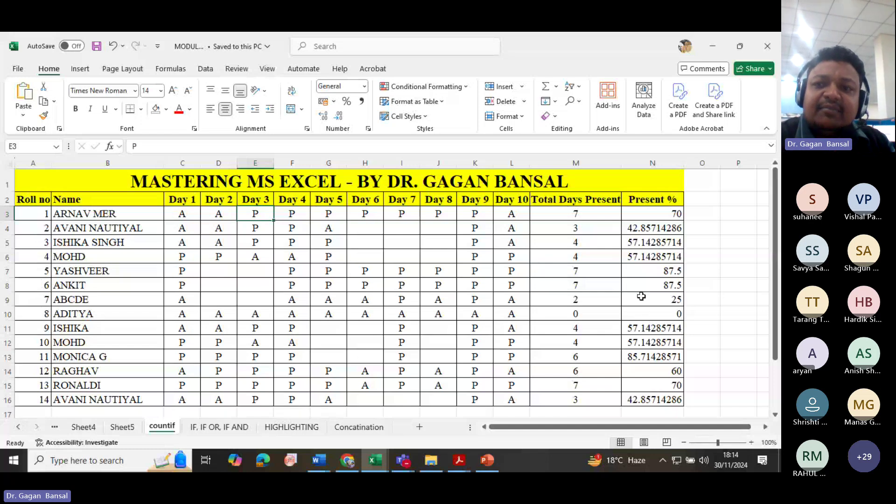
drag(647, 220, 664, 397)
key(Delete)
drag(576, 220, 597, 405)
key(Delete)
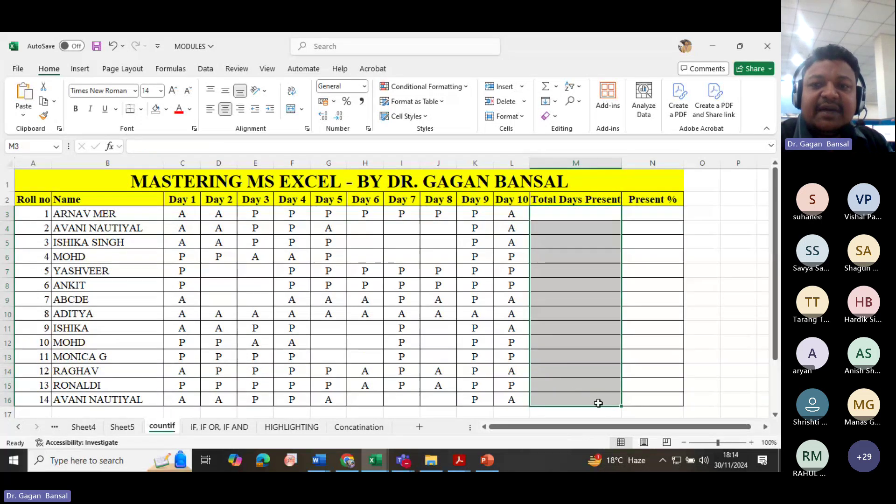
Go through the attendance marks of roll number 1 from Day 3 to Day 9 to count the days present
click(563, 216)
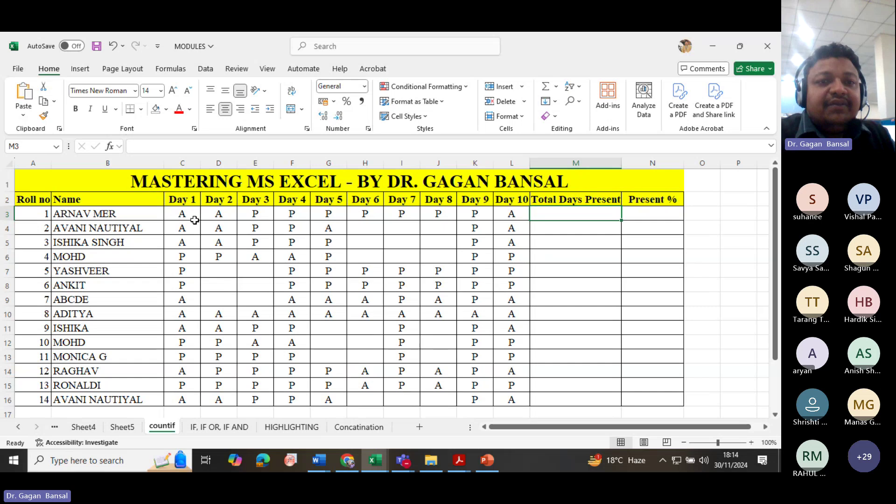
click(248, 216)
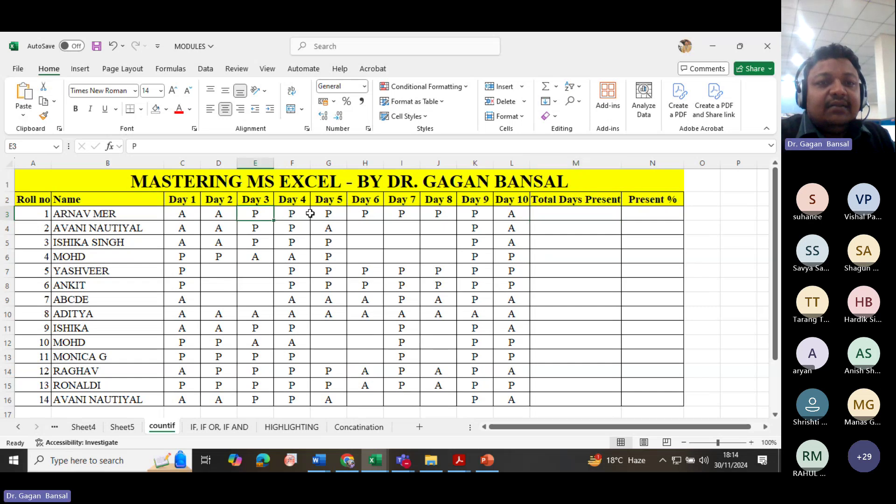
click(294, 215)
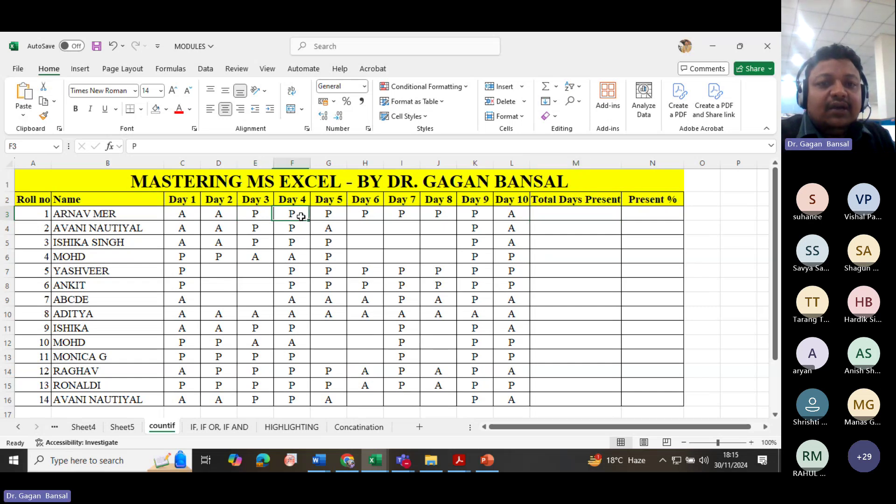
click(326, 214)
click(372, 215)
click(403, 214)
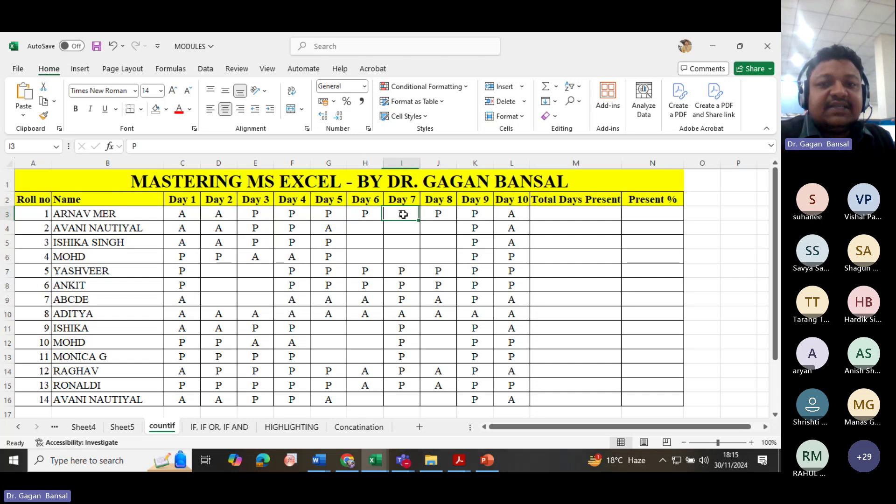
click(440, 214)
click(475, 217)
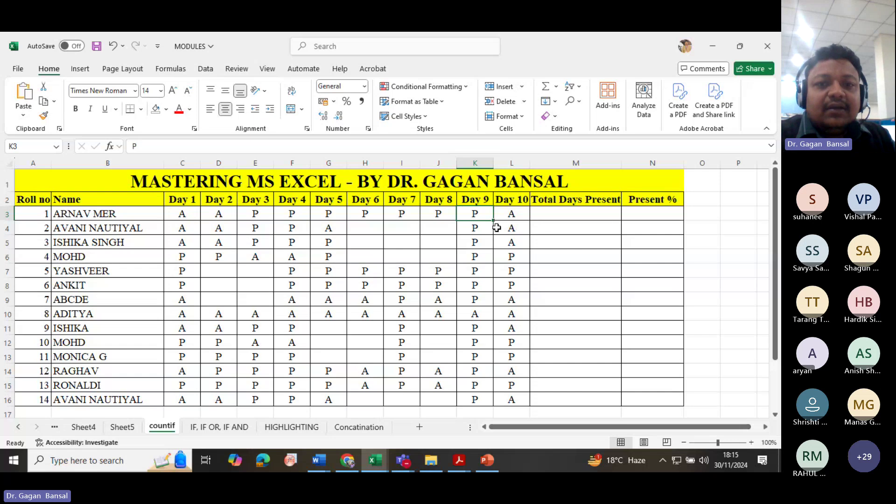
Enter 7 by hand as the Total Days Present of roll number 1 in M3, and clear the cell again
click(563, 213)
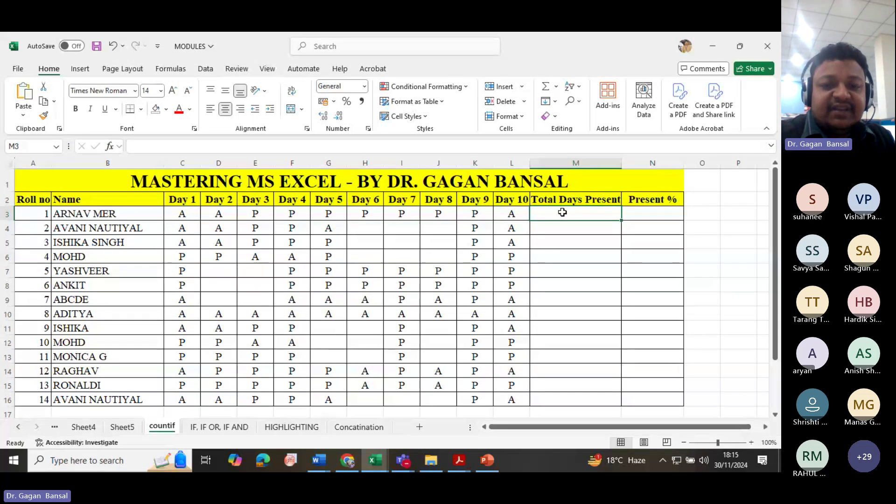
double_click(562, 213)
text(7)
key(Return)
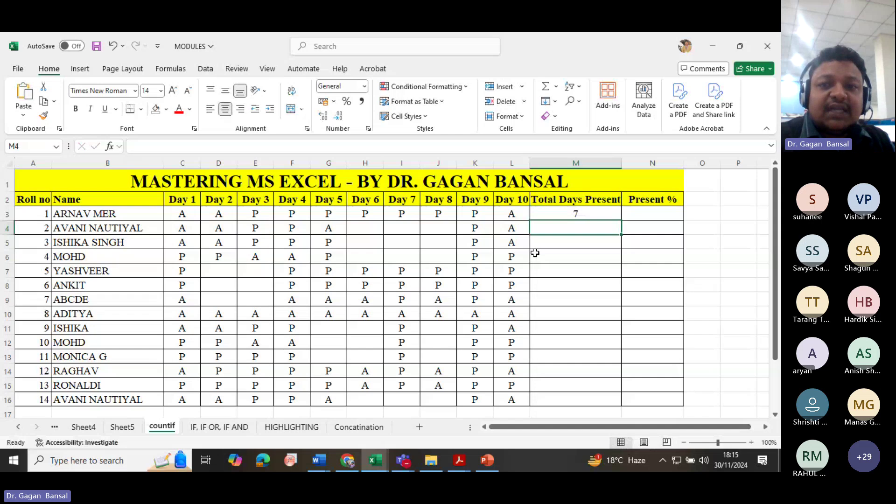
click(572, 216)
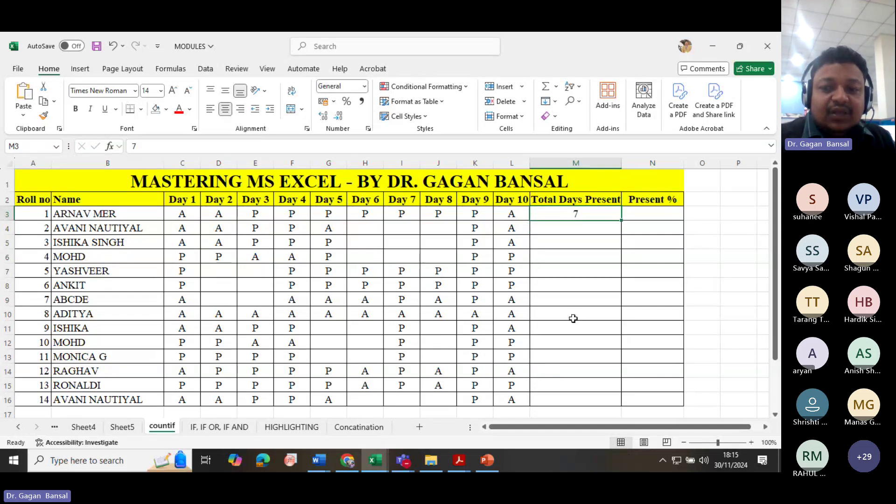
key(Delete)
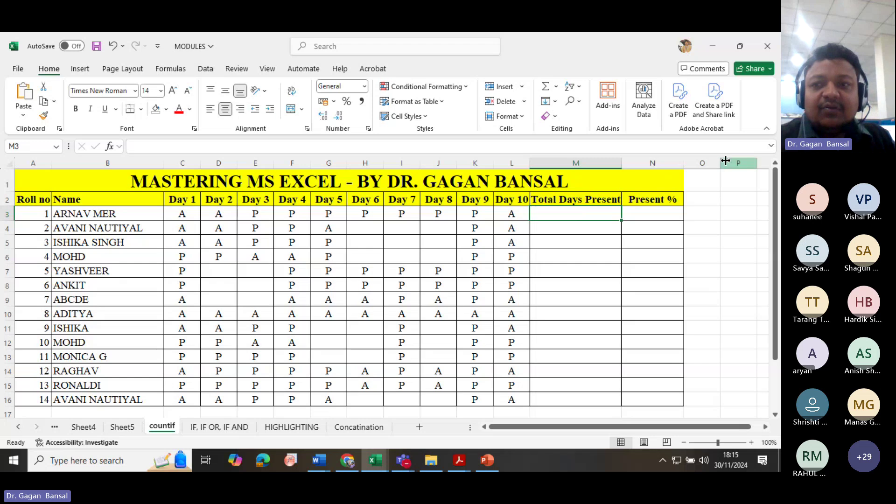
Widen column O and enter the label COUNTIF in cell O3 beside the attendance table
drag(723, 162, 771, 175)
click(719, 215)
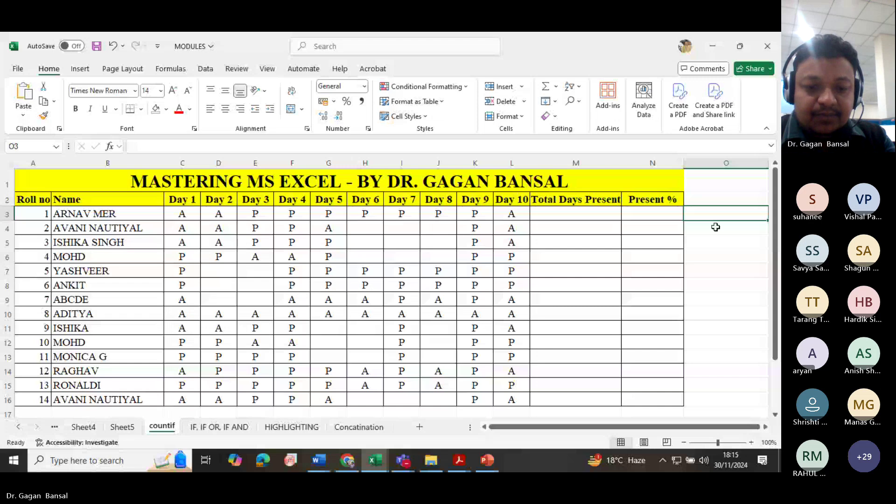
text(COUNTIF)
key(Return)
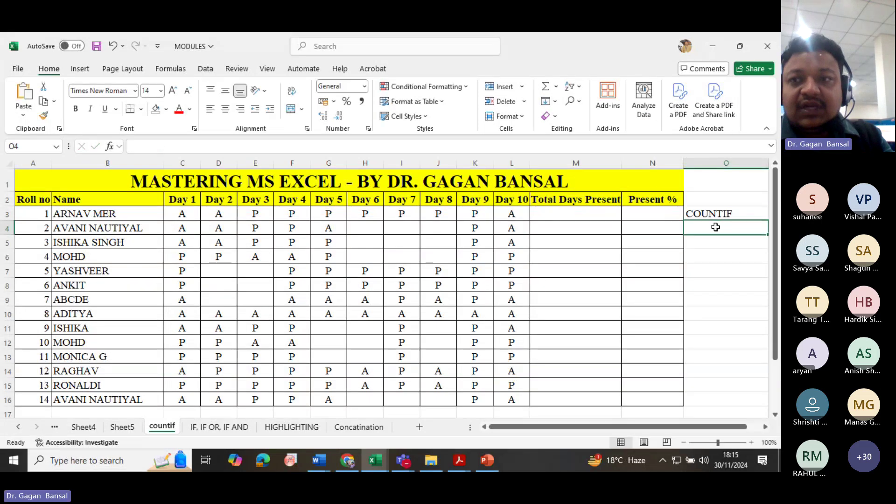
click(710, 216)
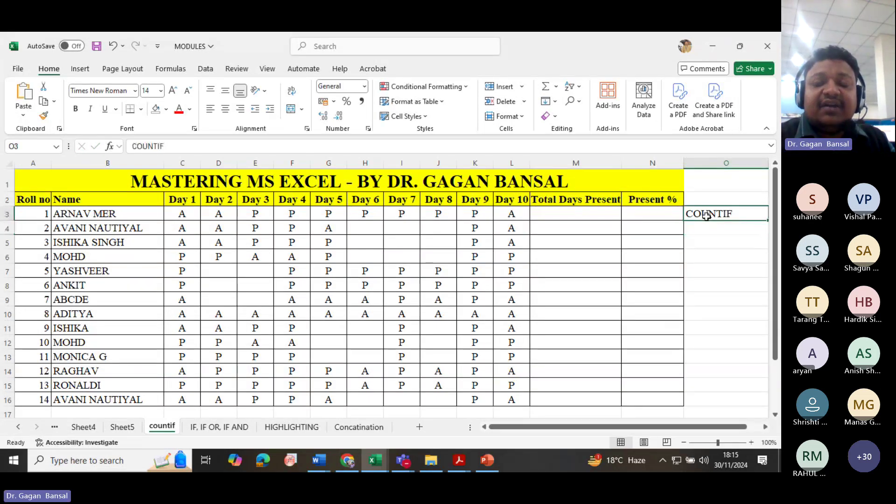
Increase the font size of the COUNTIF label in O3 to 20
click(575, 215)
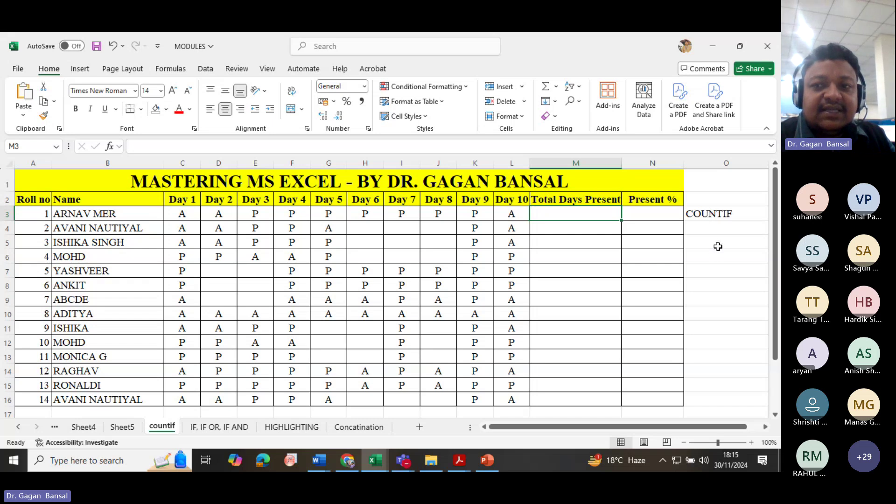
click(713, 213)
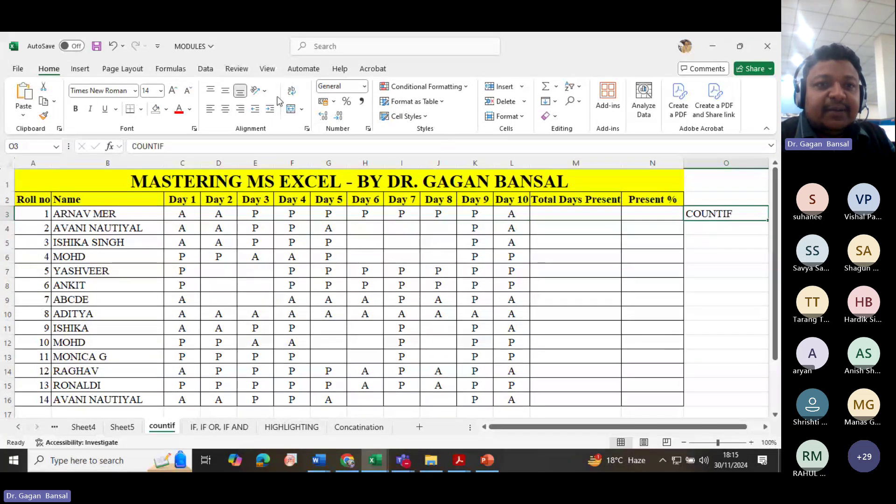
click(174, 91)
click(174, 91)
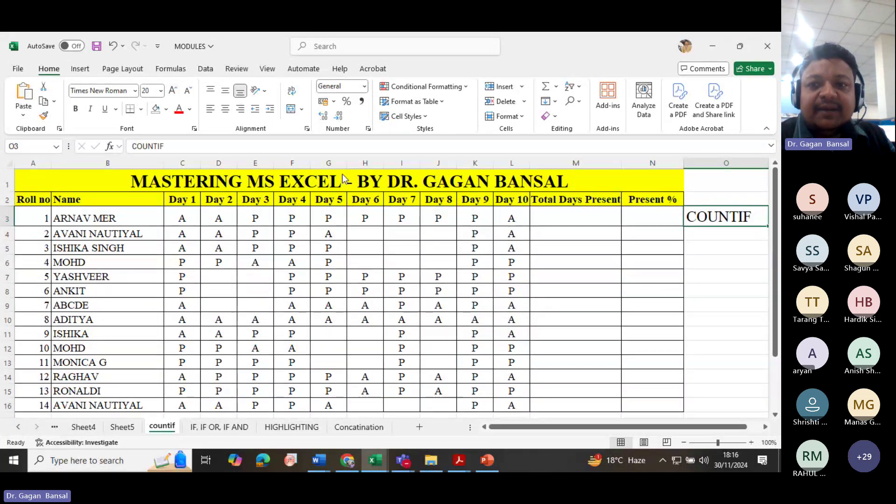
Start a COUNTIF formula in M3 for the Total Days Present of roll number 1
click(544, 217)
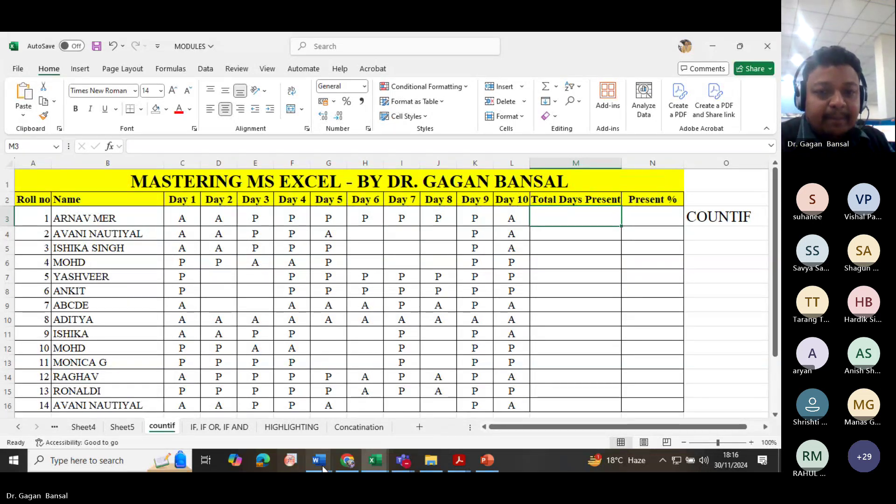
click(349, 461)
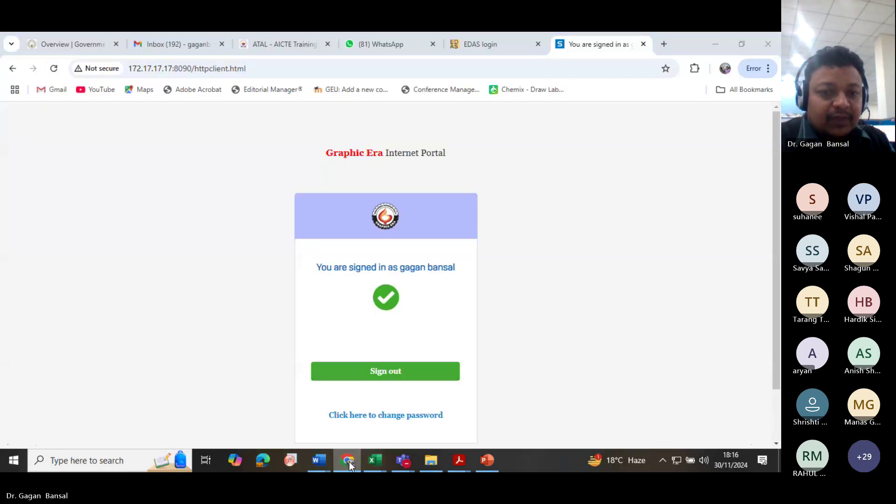
click(350, 461)
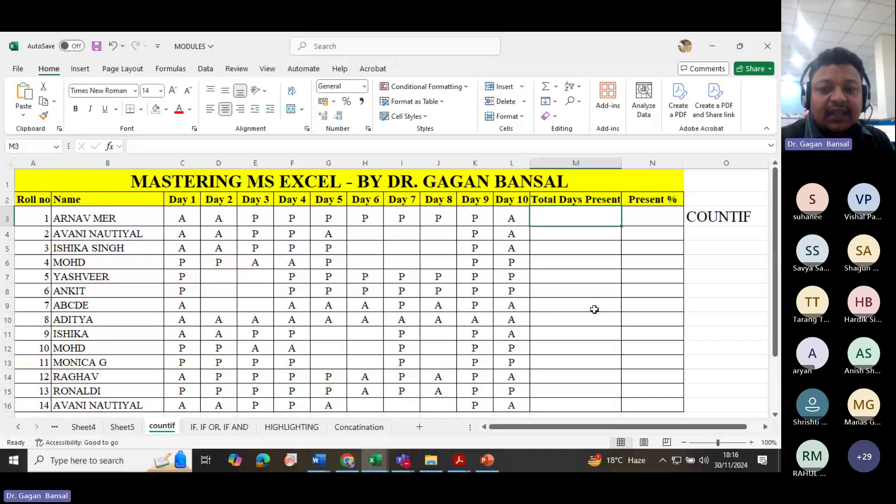
text(=)
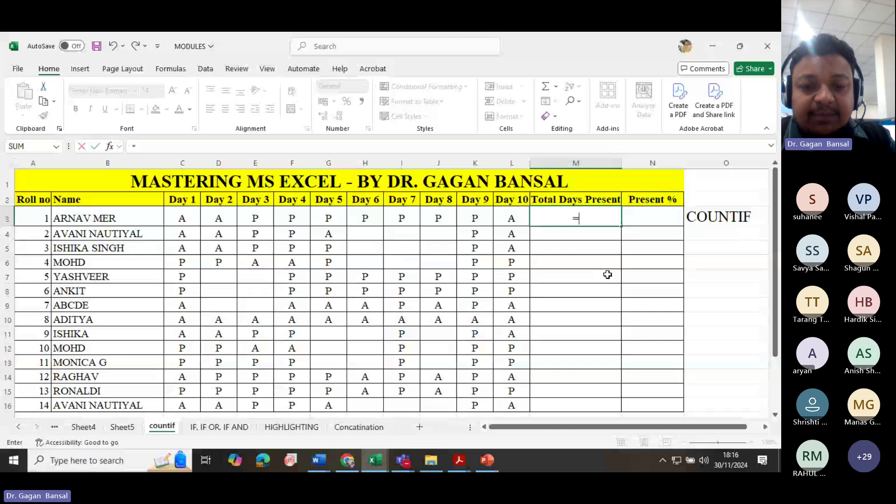
text(c)
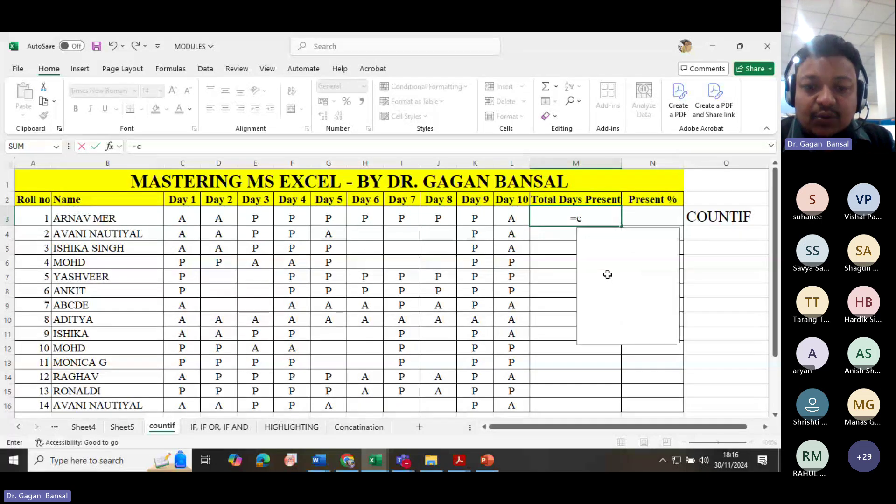
text(ount)
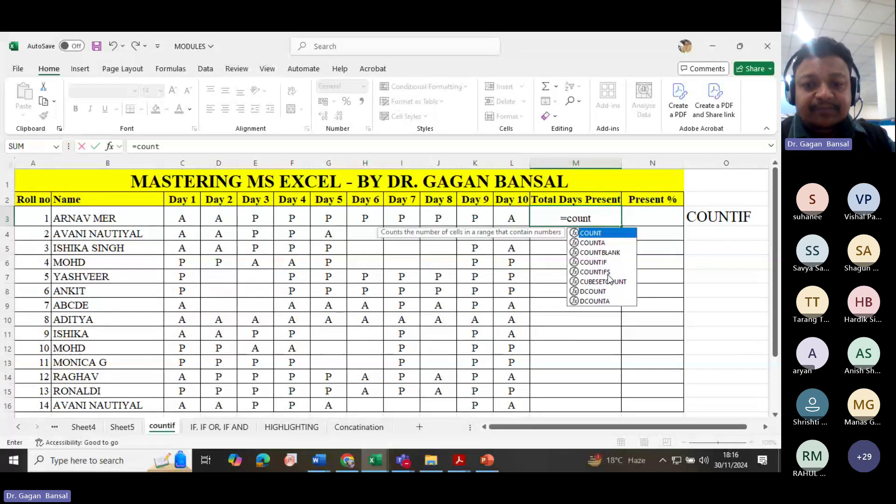
text(if)
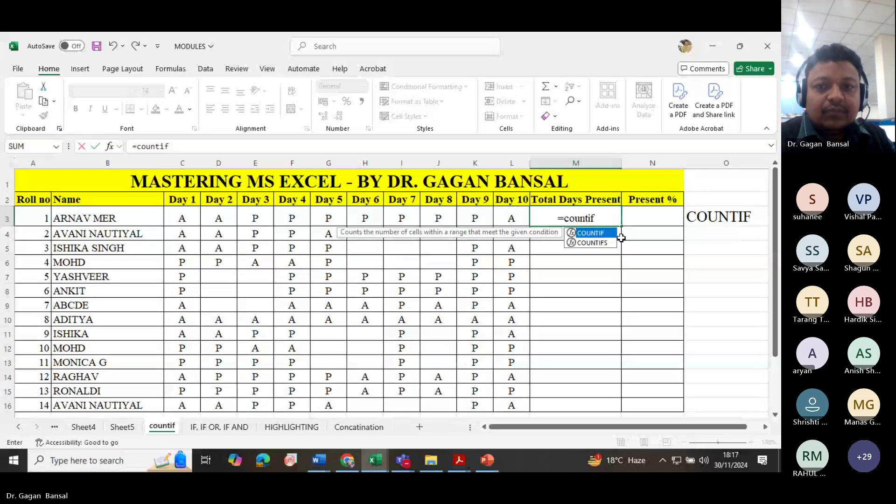
text(()
Look through the participants list of the Teams meeting and return to the MODULES workbook in Excel
mouse_move(407, 462)
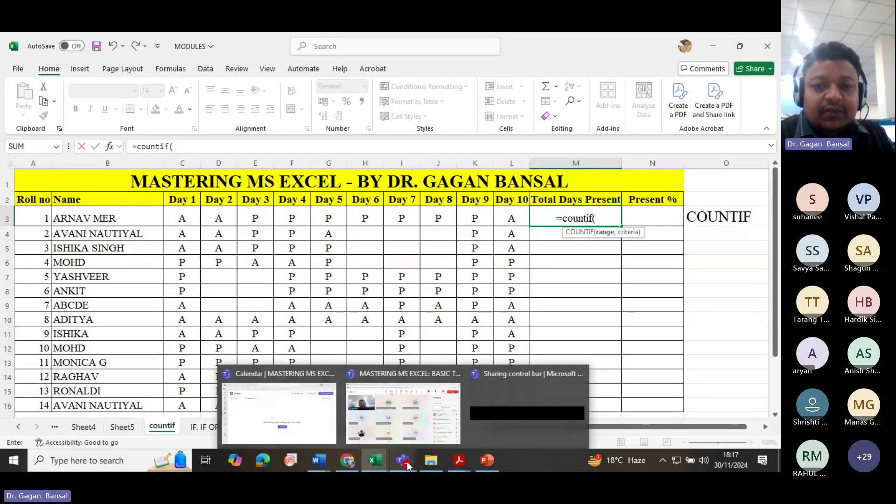
click(396, 431)
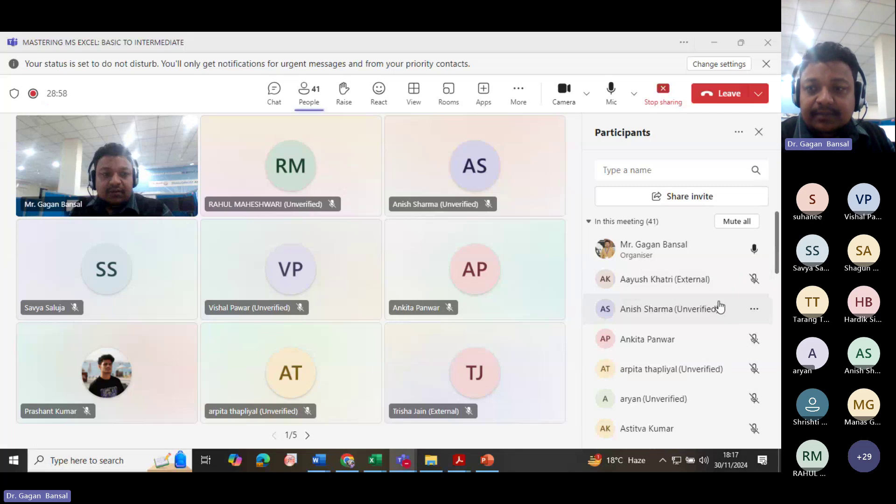
scroll(695, 341, down, 10)
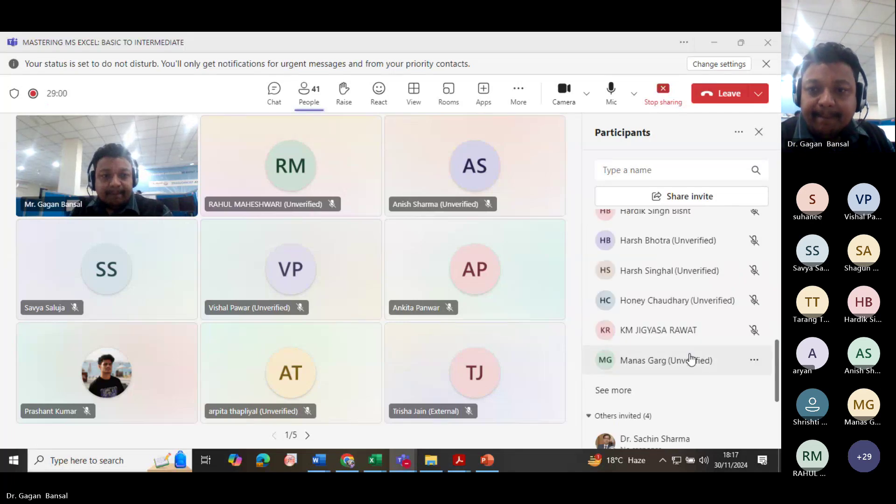
scroll(692, 359, up, 10)
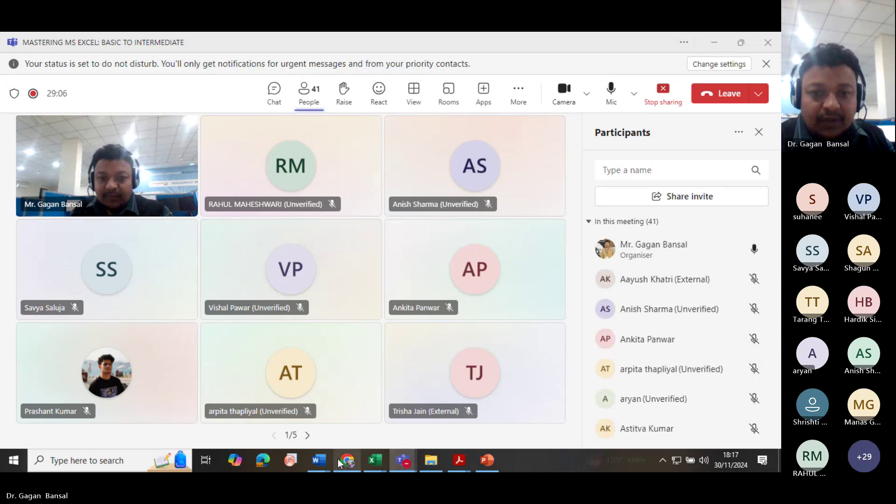
mouse_move(468, 464)
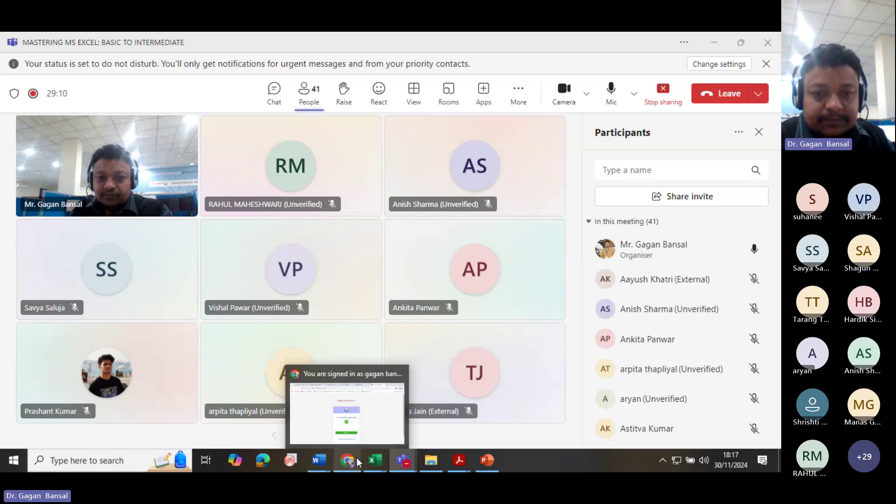
click(375, 461)
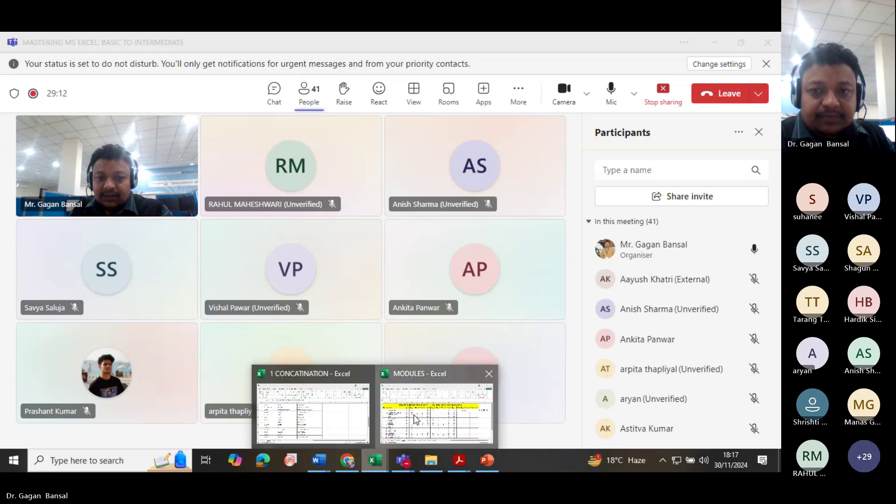
click(415, 416)
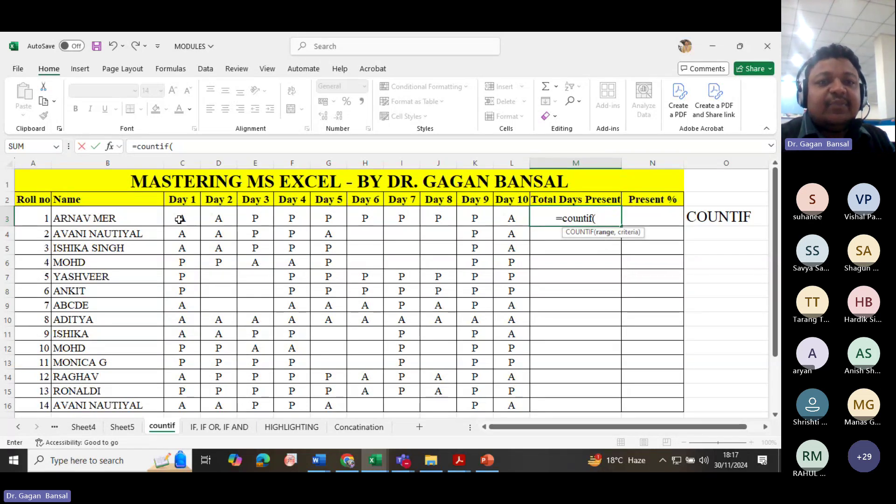
Complete the COUNTIF formula in M3 with the range C3:L3 and the criterion "P", and select the cell again
drag(179, 220, 503, 219)
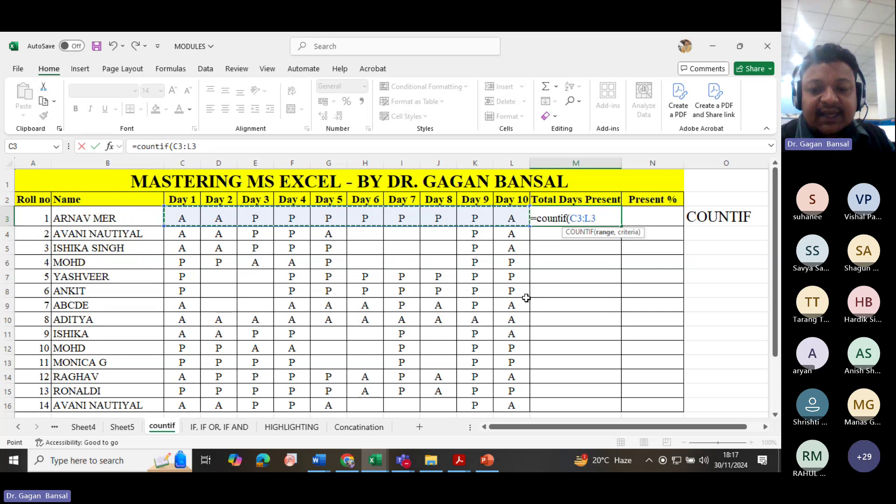
text(,)
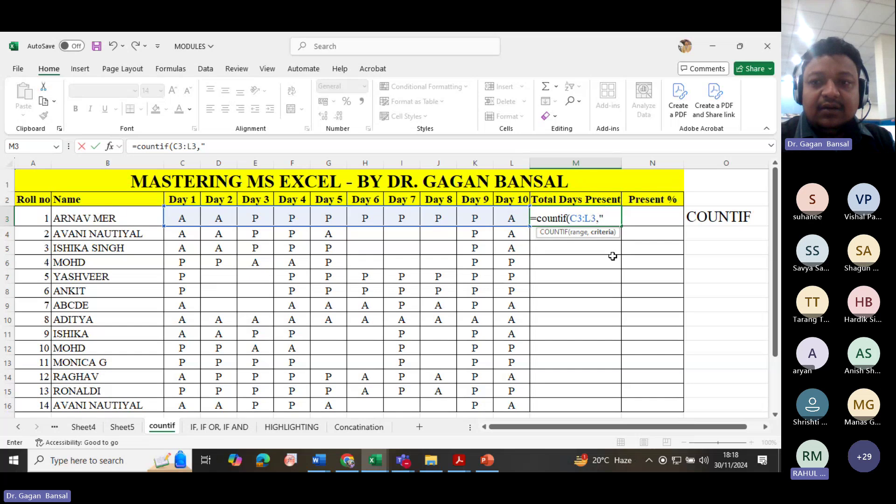
text(")
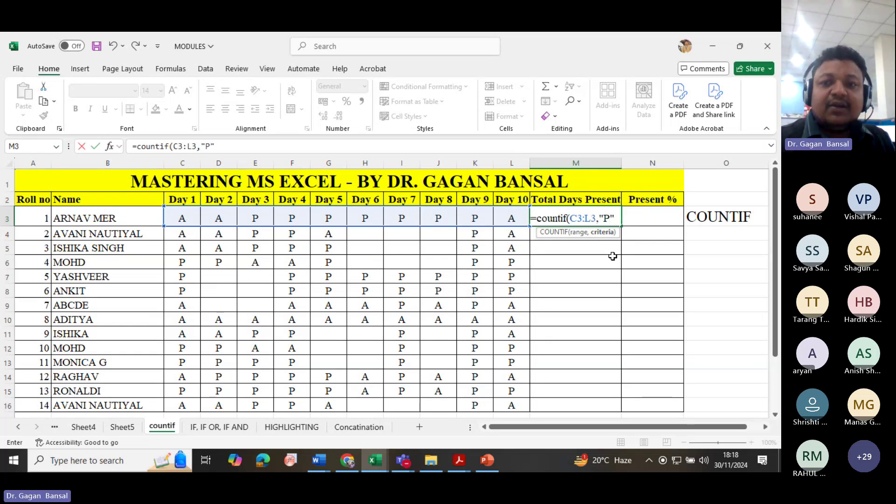
text())
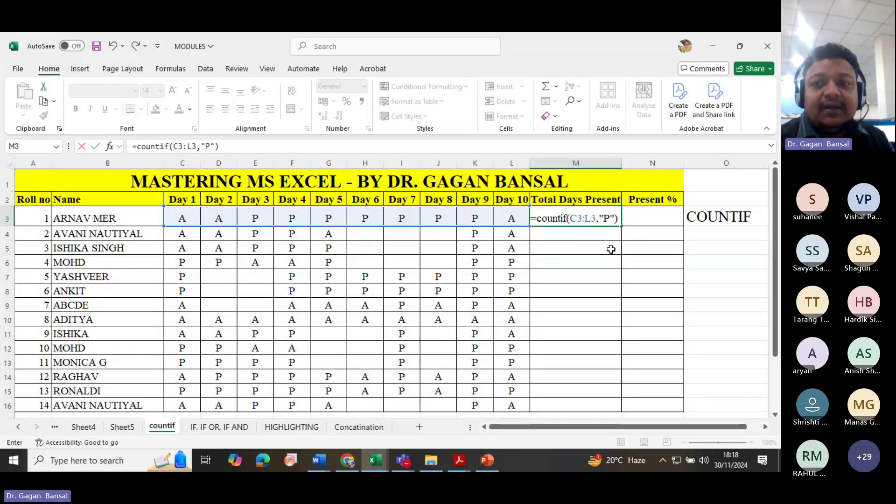
key(Return)
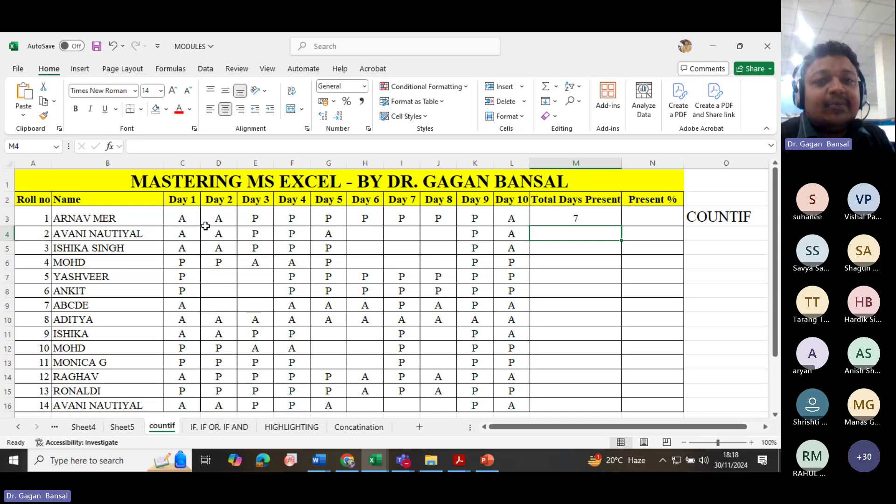
click(576, 218)
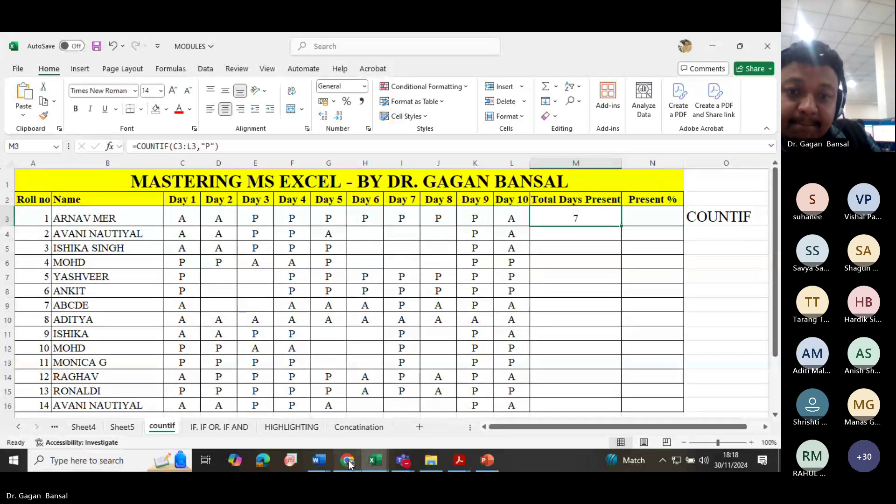
Admit the participant waiting in the lobby of the Teams meeting and return to the MODULES workbook in Excel
click(348, 461)
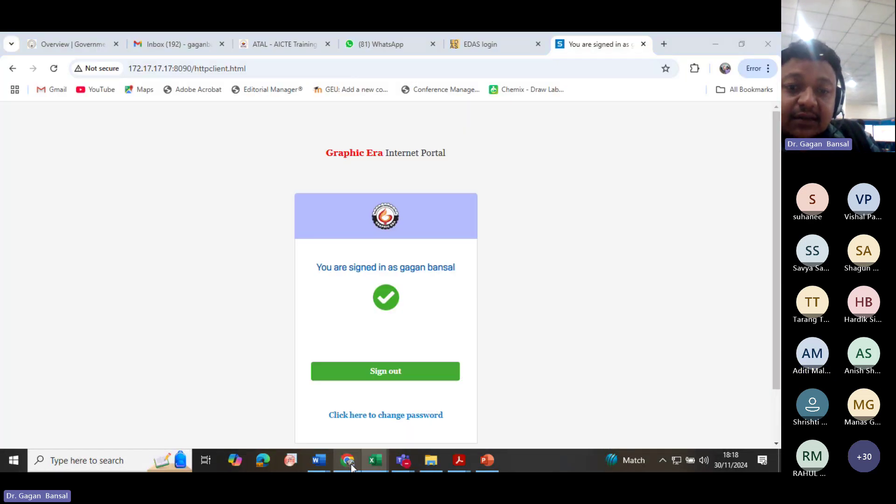
click(348, 461)
mouse_move(403, 463)
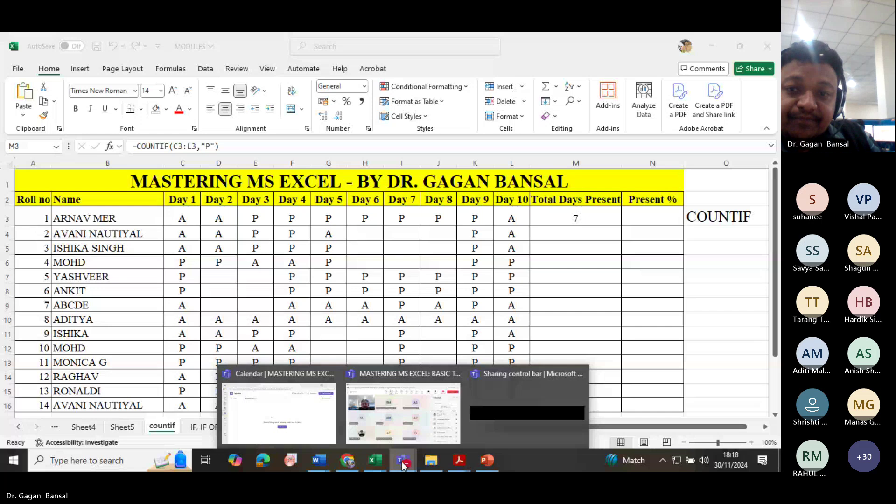
click(403, 413)
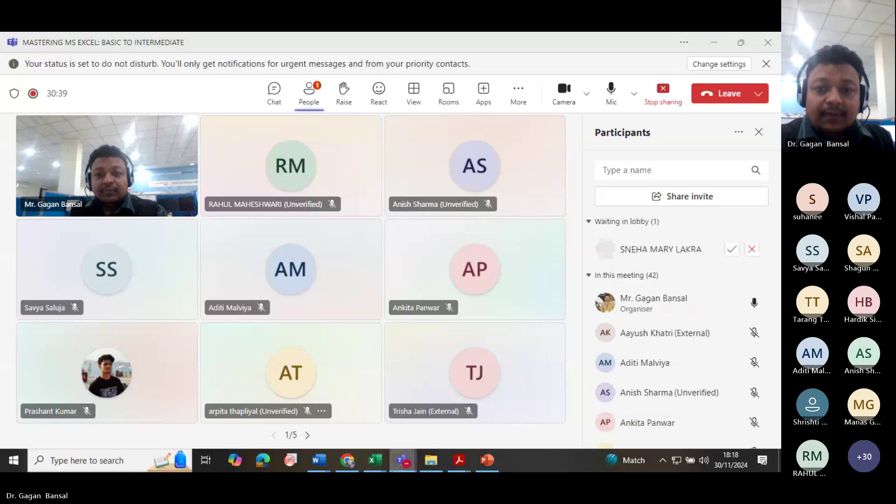
click(736, 251)
click(401, 457)
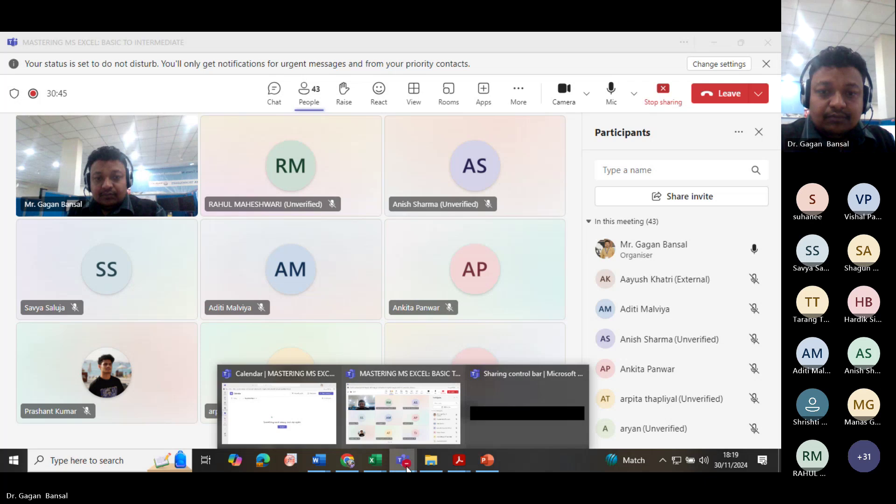
mouse_move(375, 460)
click(401, 428)
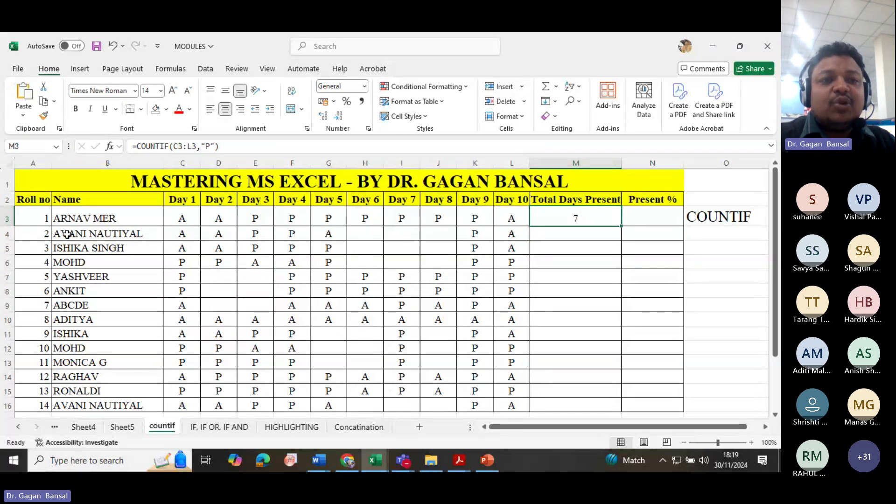
Start a COUNTIF formula in M4 for roll number 2's Total Days Present, using the range C4:L4
click(549, 236)
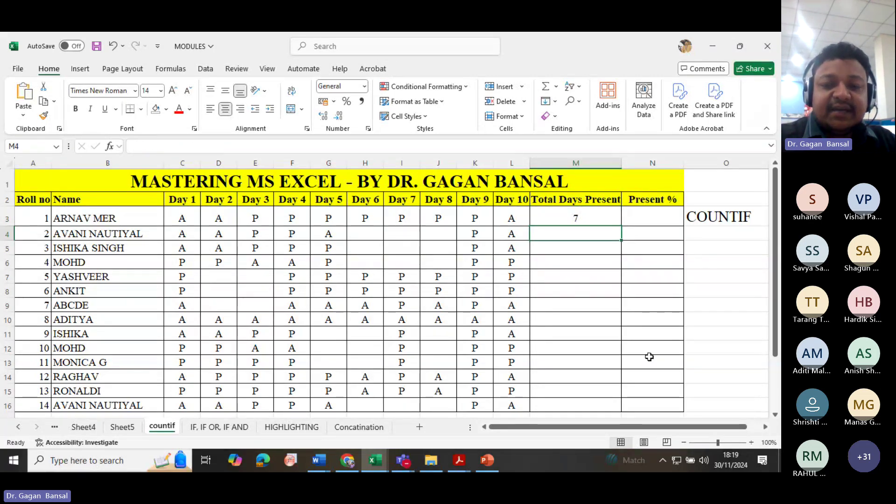
text(=)
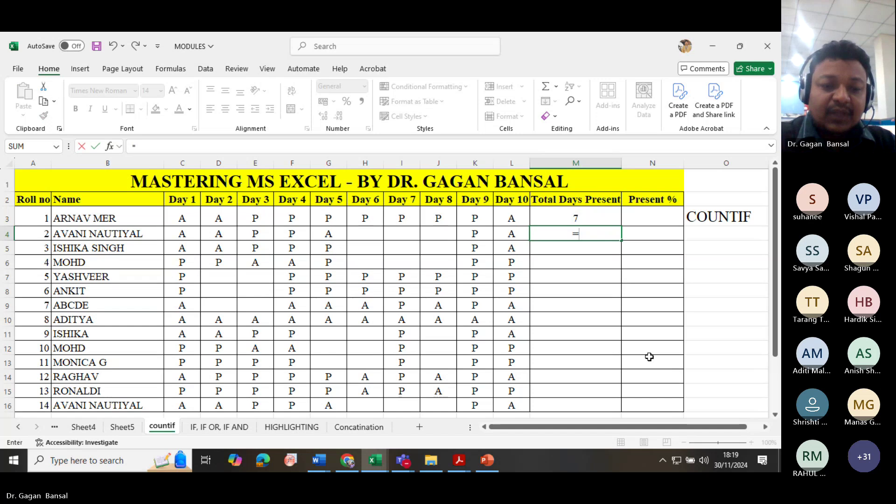
text(COUNTIF)
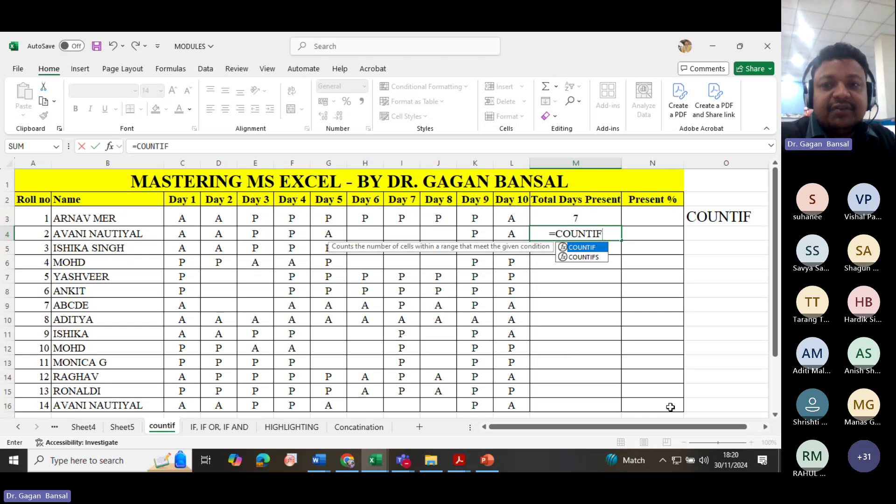
text(()
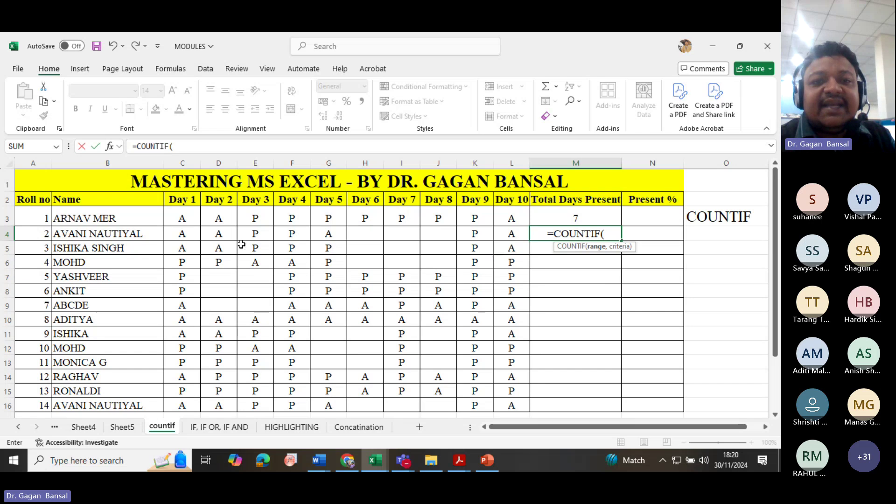
drag(183, 233, 512, 234)
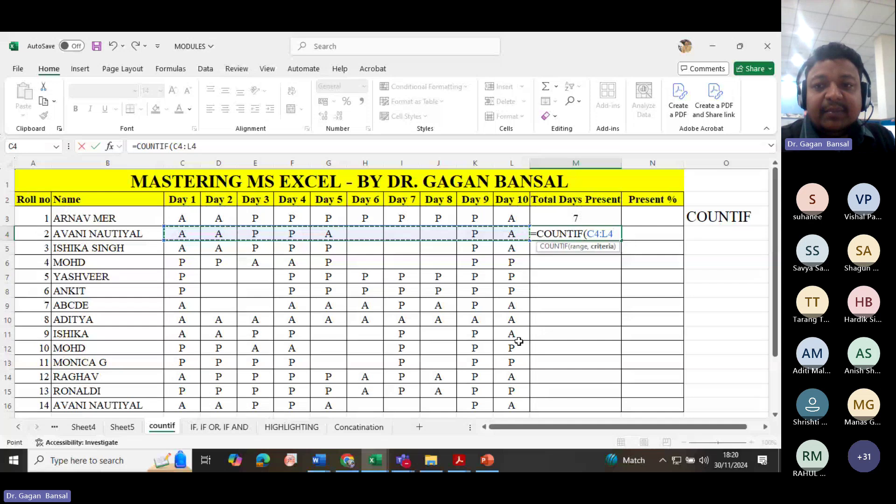
Complete the COUNTIF formula in M4 with the criterion "P"
text(,)
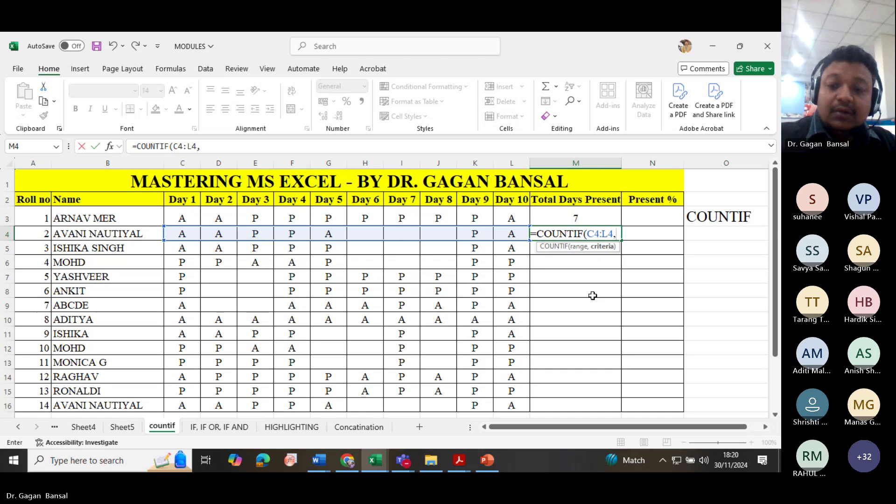
text(")
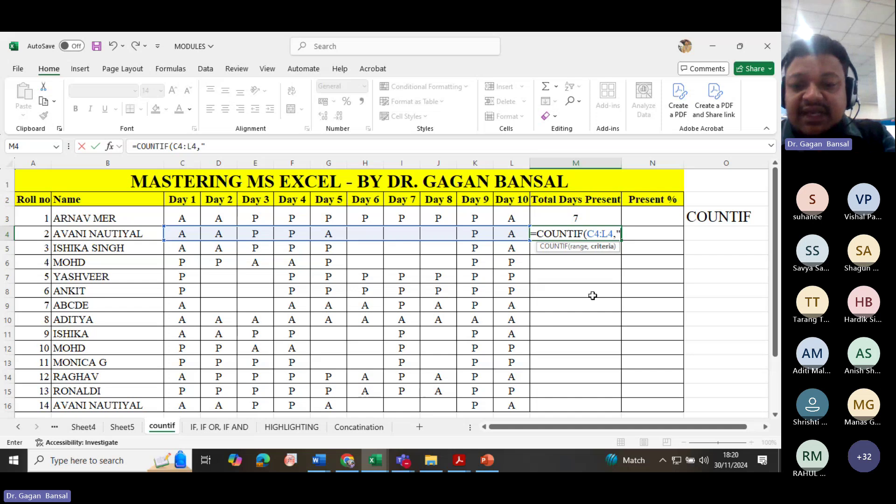
text(p)
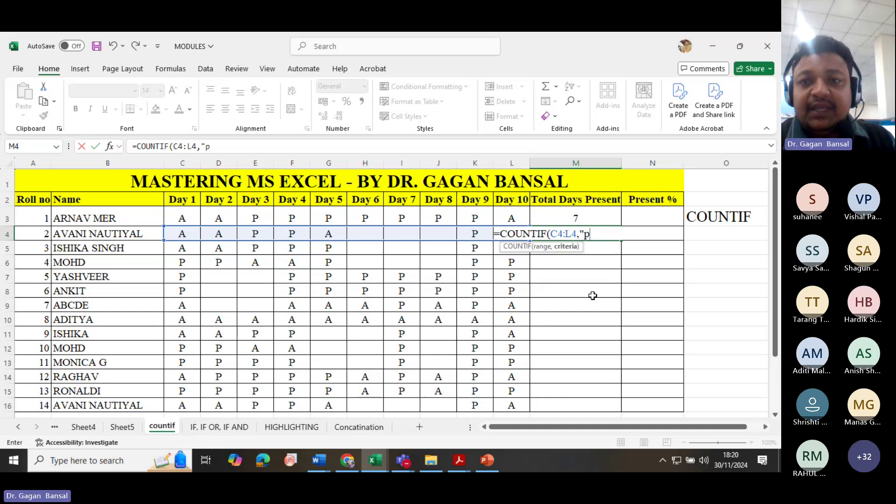
key(BackSpace)
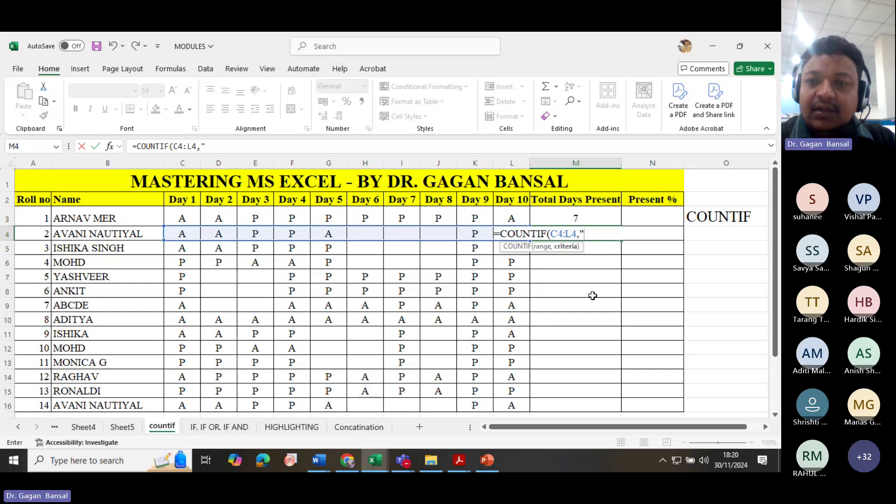
text(P)
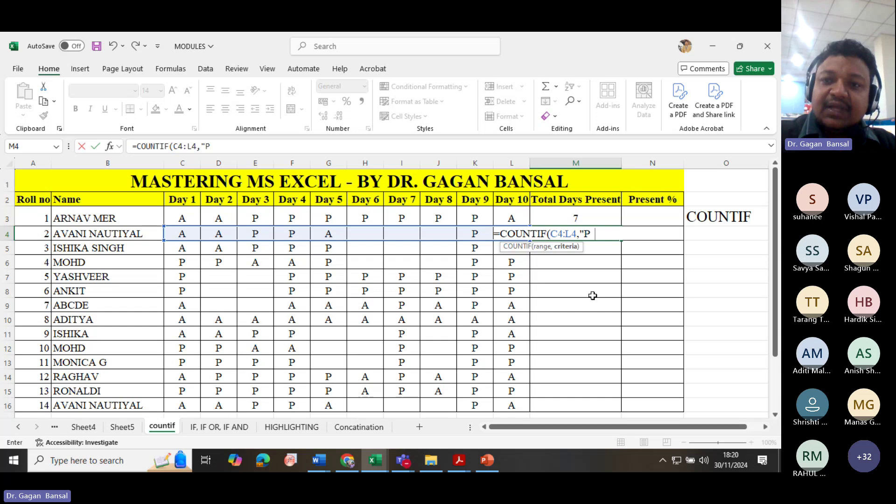
text(")
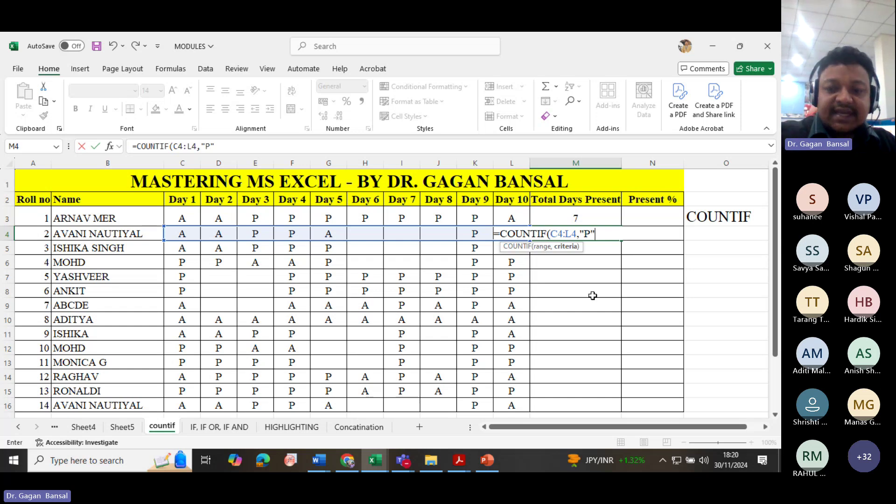
text())
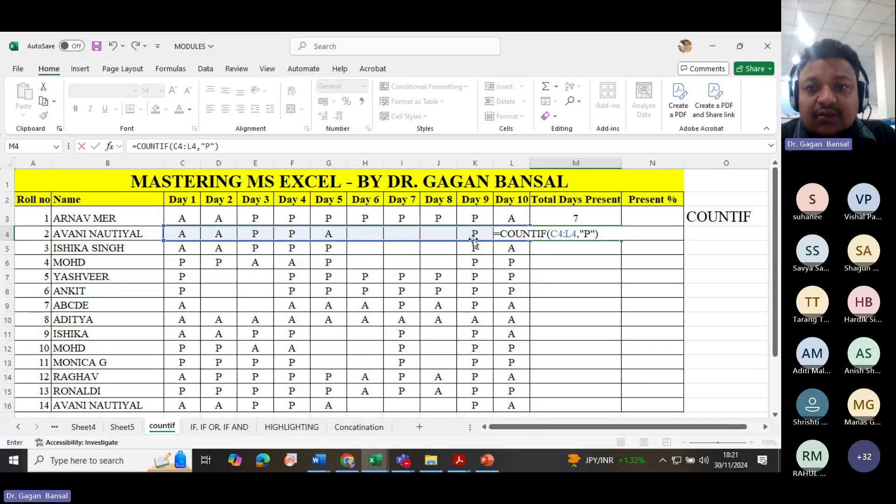
key(Return)
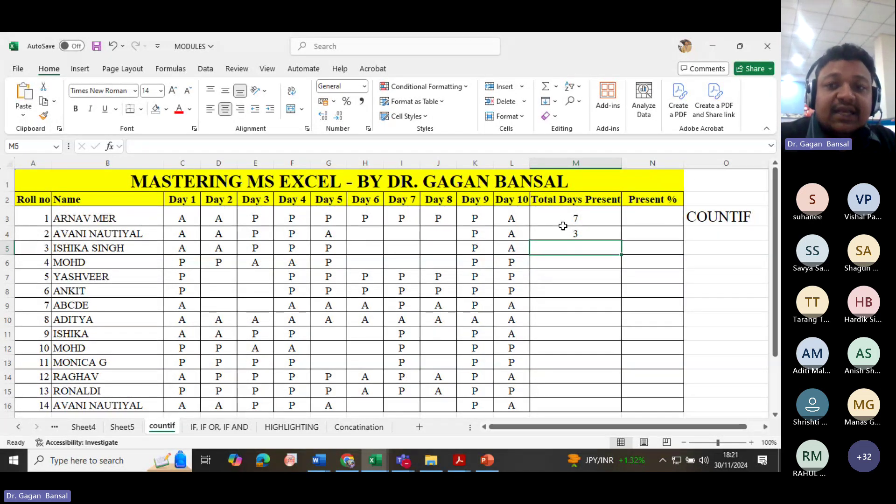
Fill the COUNTIF formula from M4 down the Total Days Present column to M16
click(586, 237)
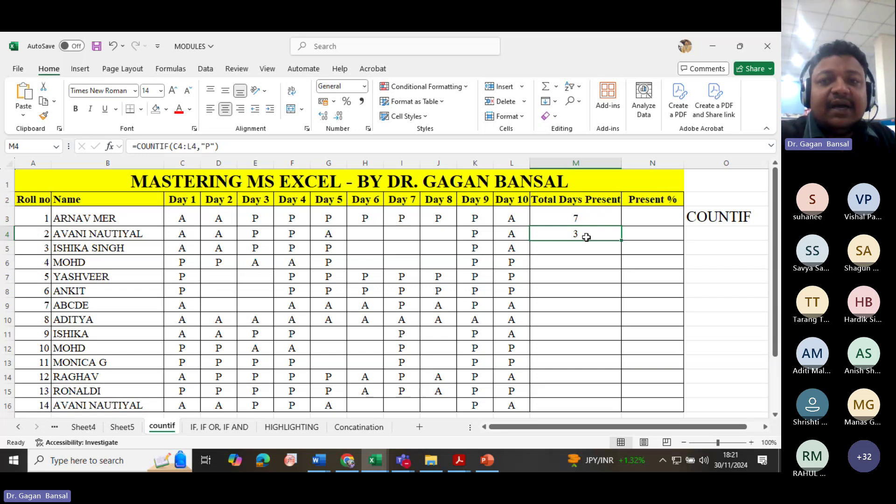
scroll(240, 282, down, 7)
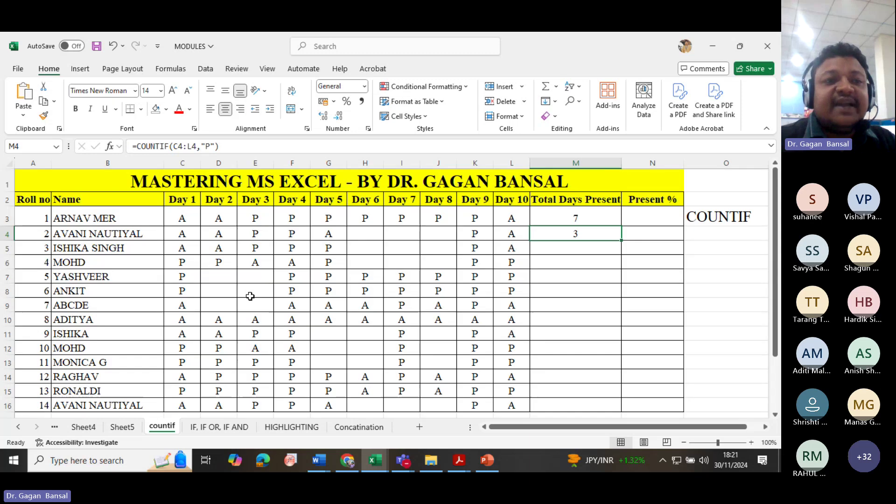
scroll(248, 298, up, 7)
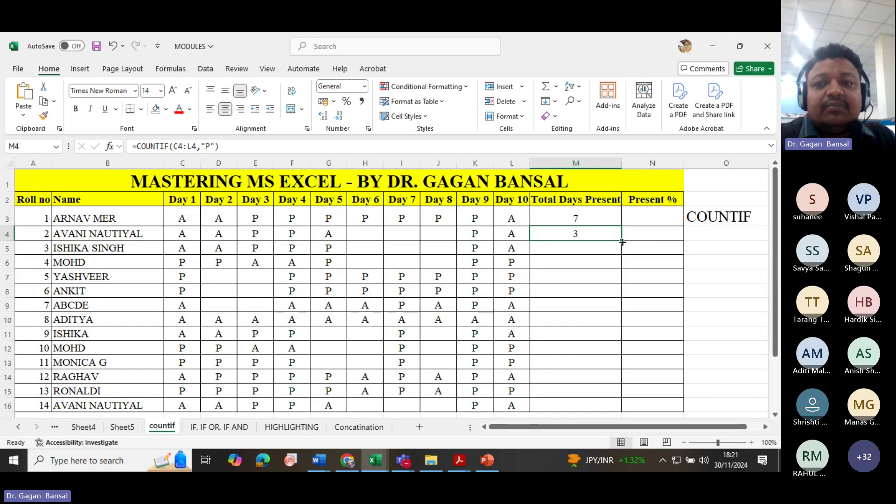
drag(621, 241, 621, 241)
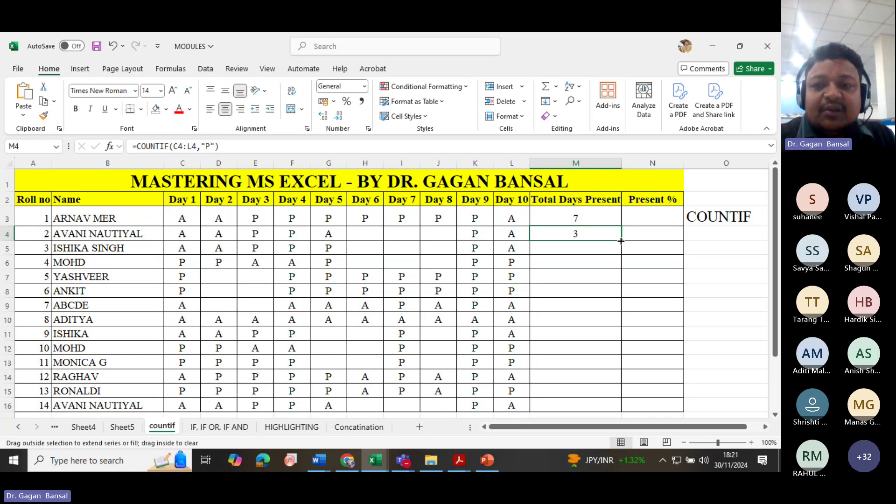
drag(620, 244, 621, 282)
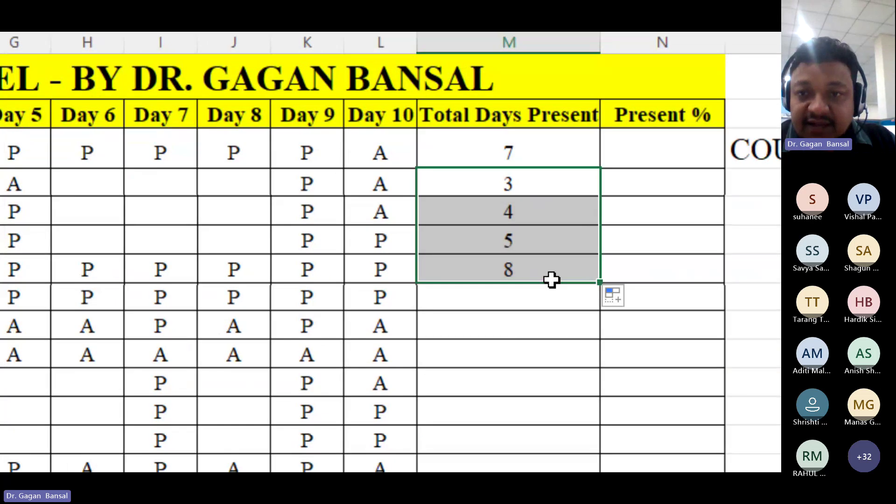
double_click(600, 282)
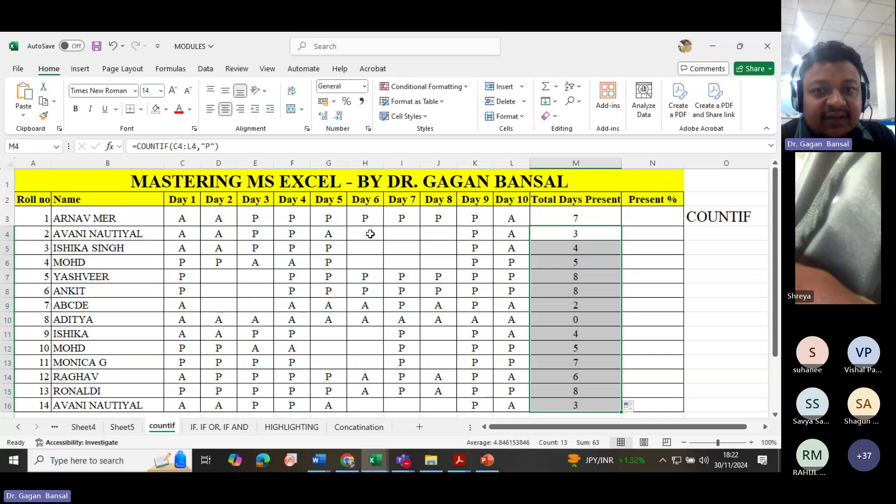
Examine the blank Day 6 to Day 8 cells of roll number 2 against roll number 1's row, and the whole attendance range C3:L16
drag(371, 234, 432, 242)
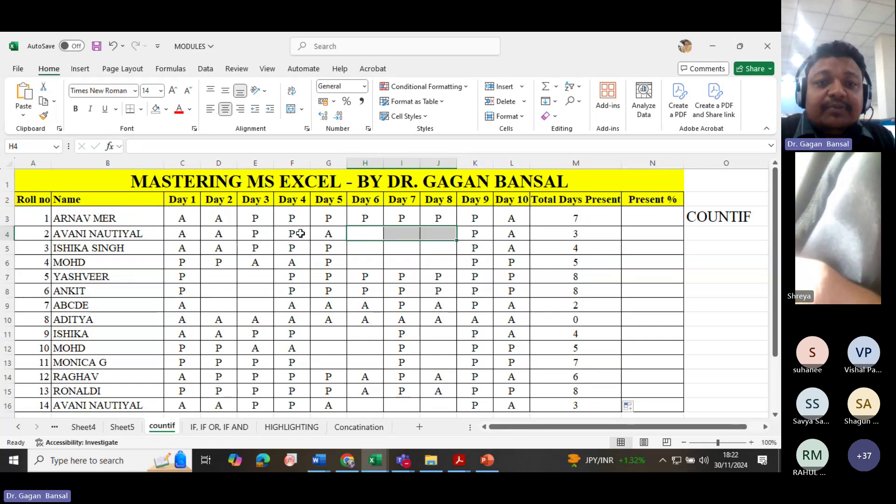
drag(187, 218, 499, 222)
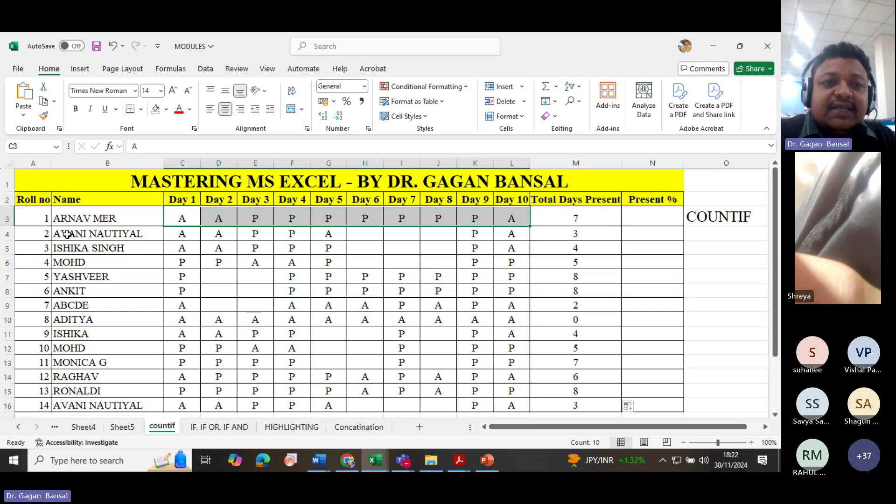
click(68, 234)
click(38, 235)
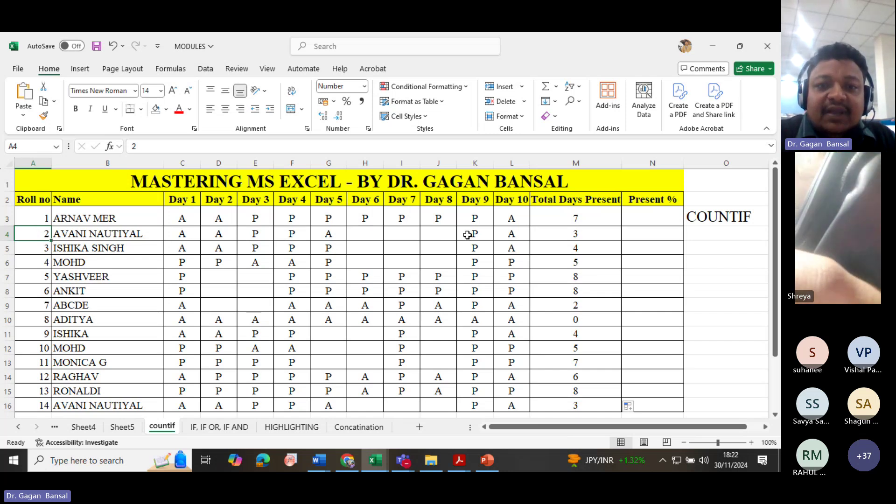
drag(366, 235, 427, 237)
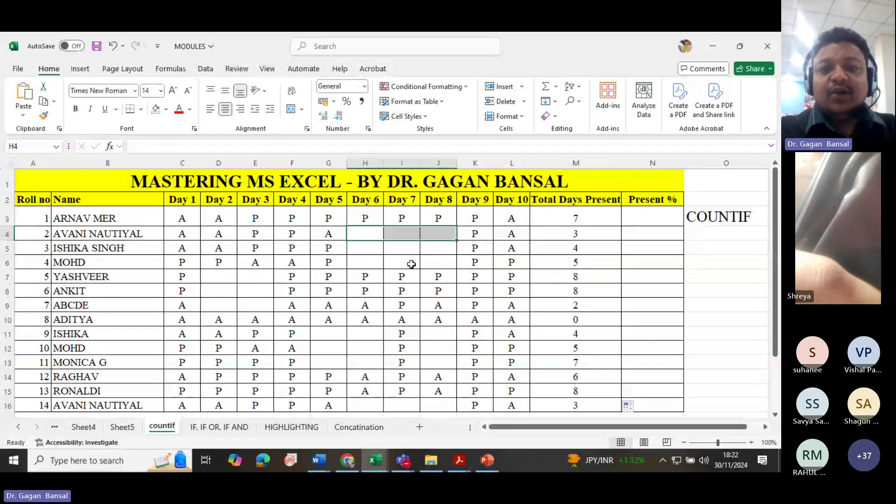
click(402, 253)
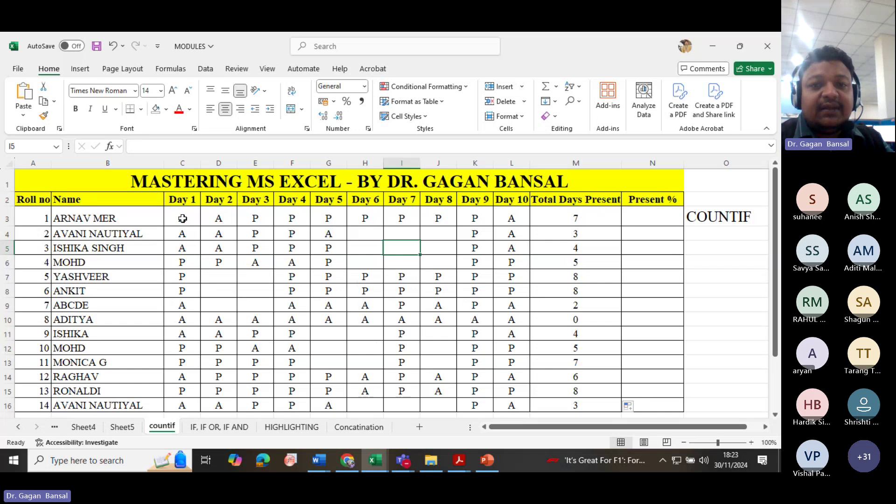
drag(183, 219, 439, 405)
drag(518, 405, 527, 408)
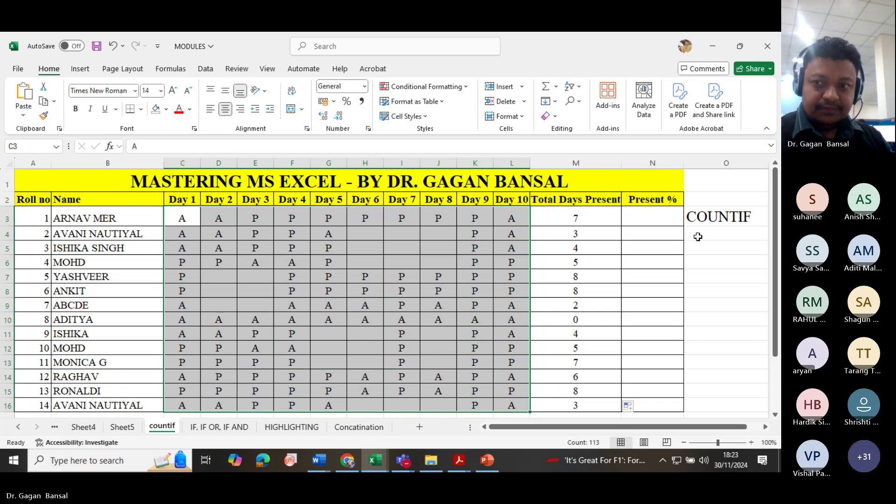
Enter the label BLANK CELLS in O4, below the COUNTIF heading
click(698, 236)
text(B)
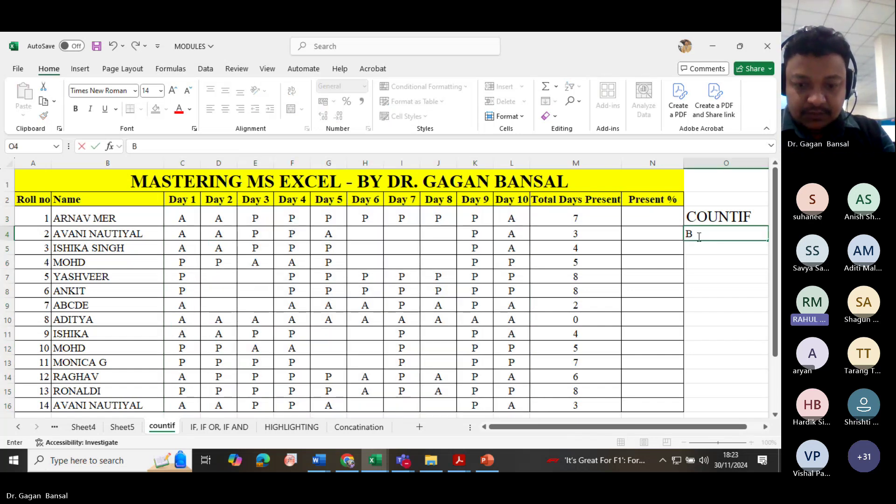
text(LANK C)
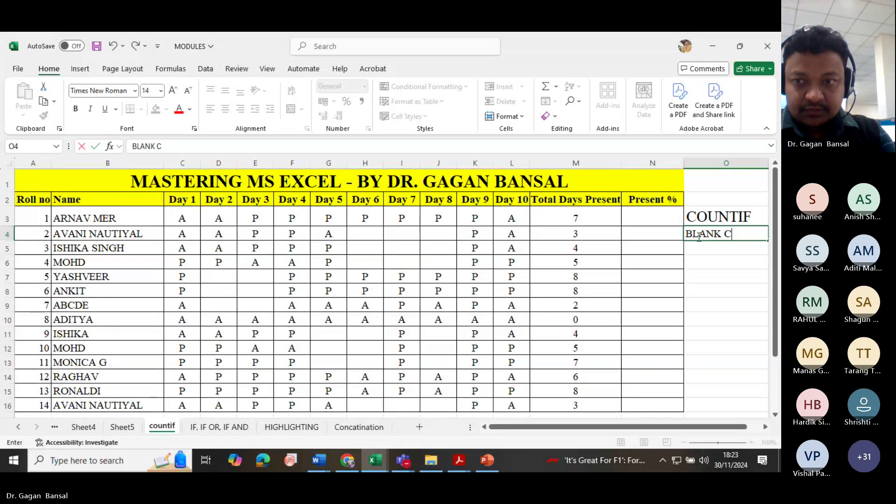
text(ELLS)
key(Return)
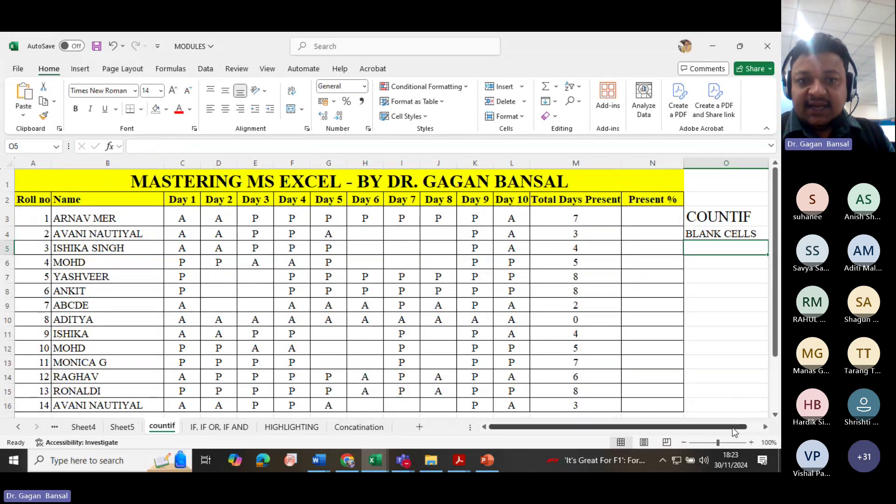
drag(733, 428, 757, 432)
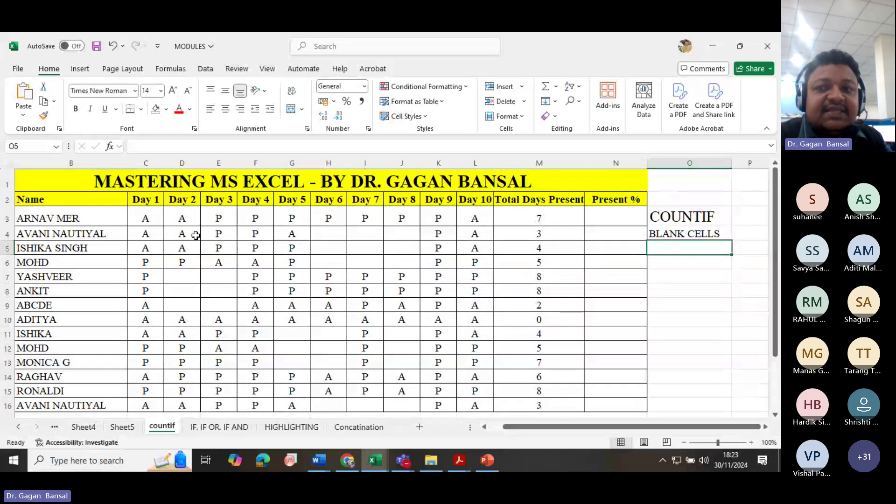
click(743, 236)
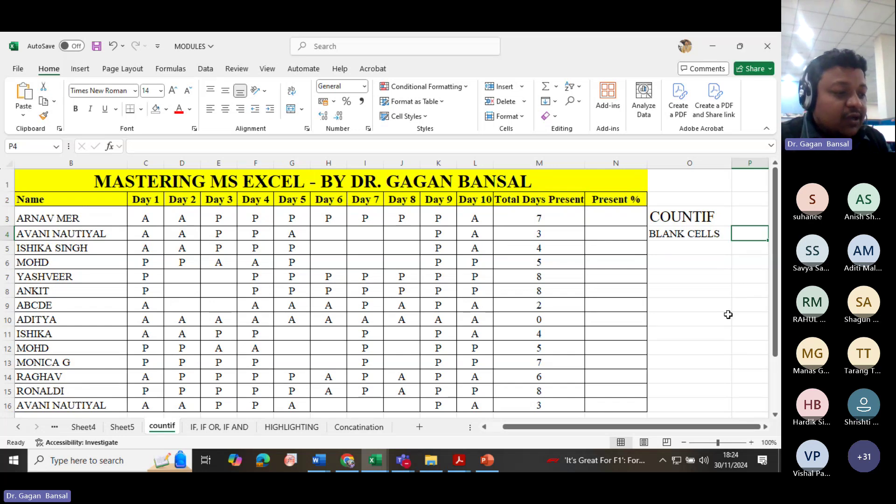
text(=)
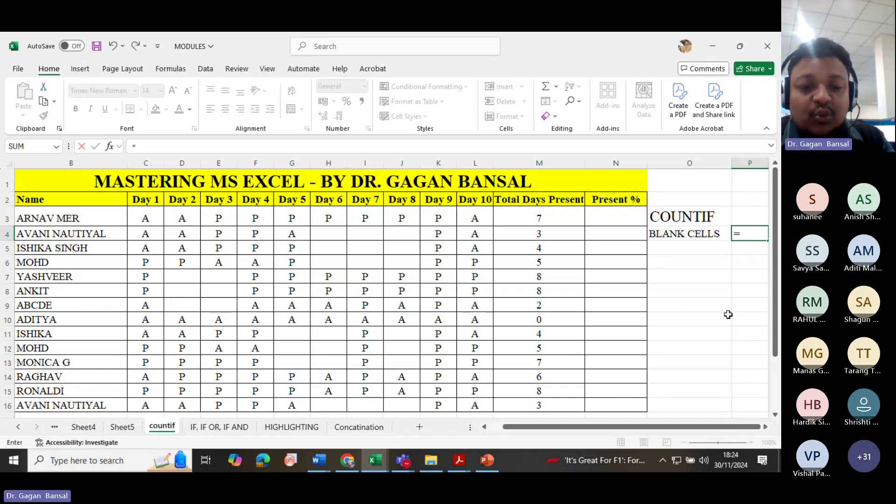
text(COUNT)
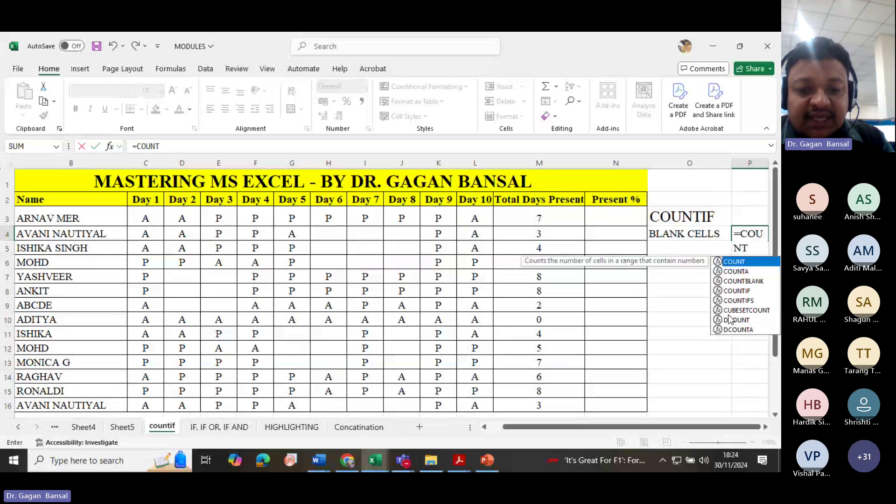
text(BLANK)
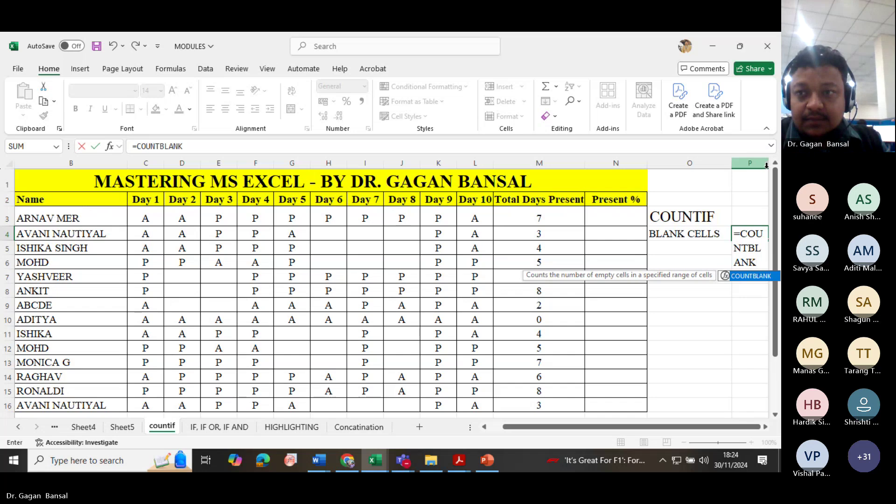
drag(732, 163, 698, 164)
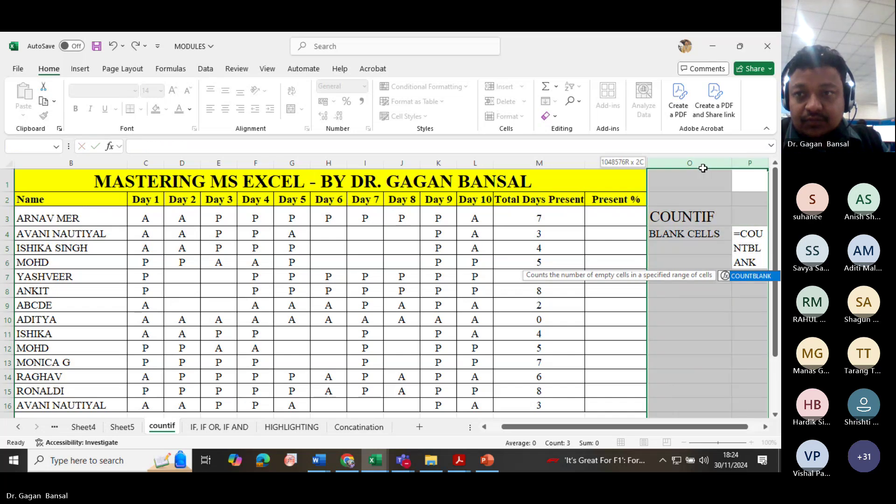
click(747, 231)
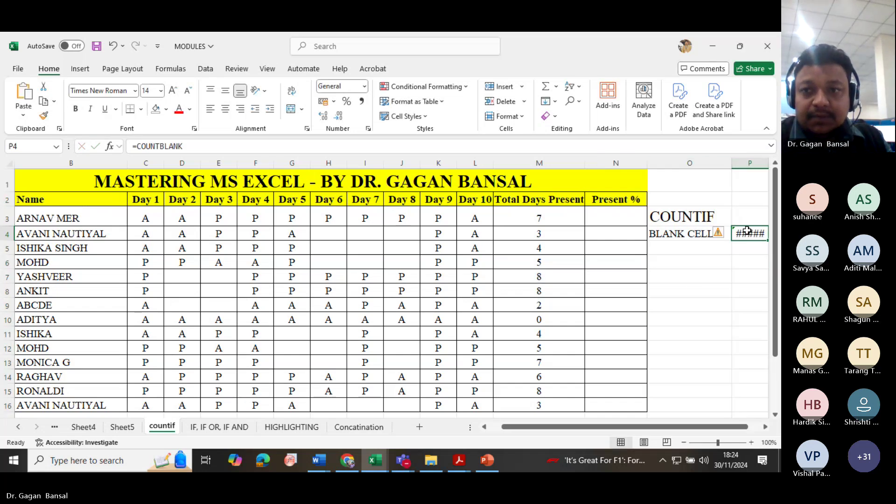
key(Delete)
Widen column P beside the BLANK CELLS label to about twice its width
drag(719, 426, 733, 427)
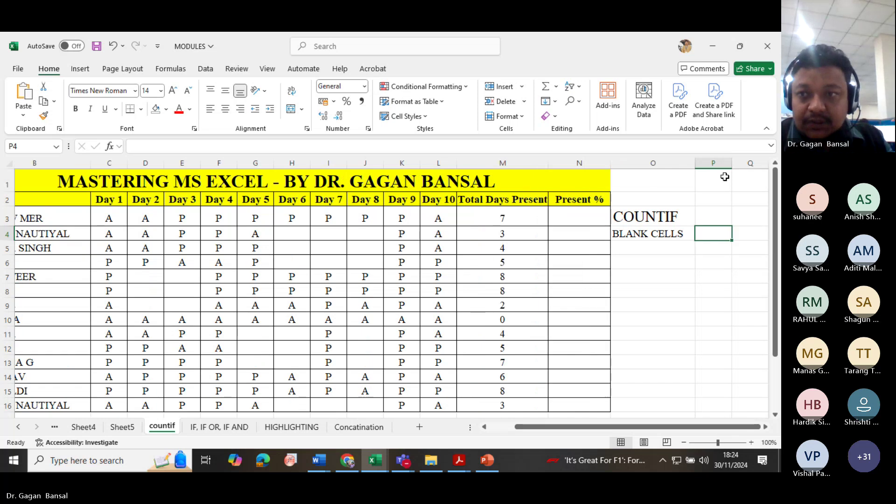
drag(729, 162, 768, 162)
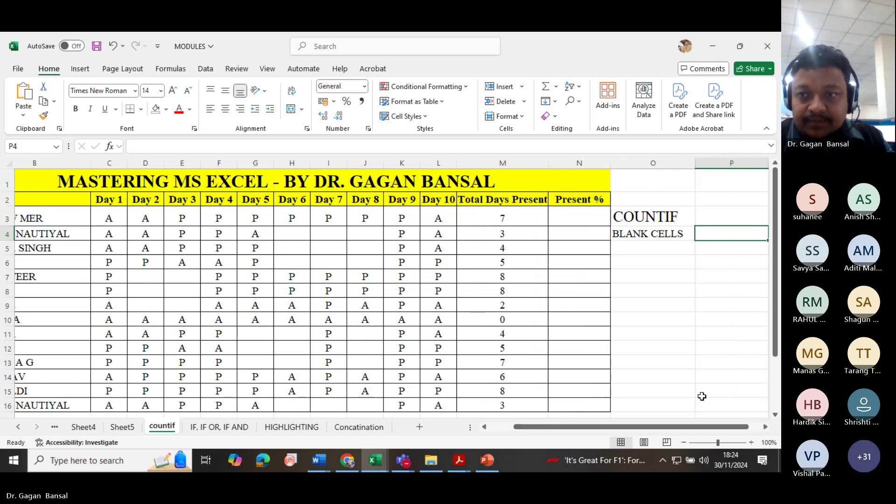
drag(667, 427, 680, 427)
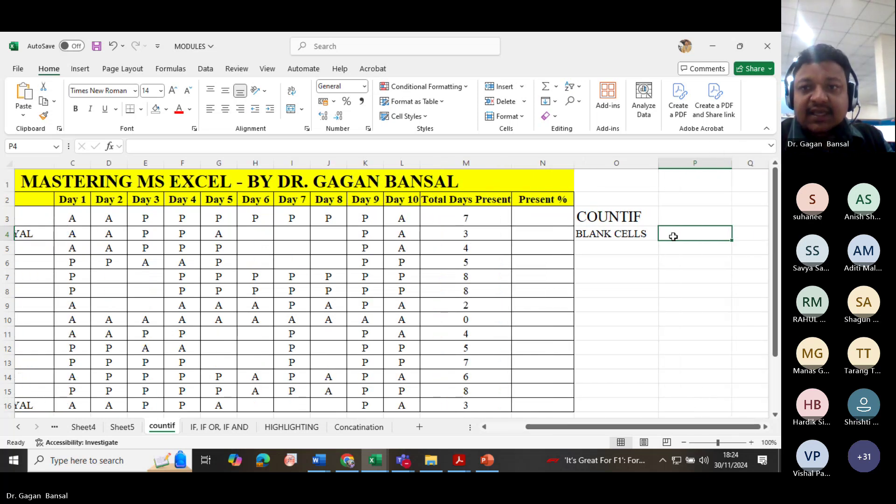
Enter the formula =COUNTBLANK(C3:L16) in P4 to count the blank cells of the attendance range
text(=)
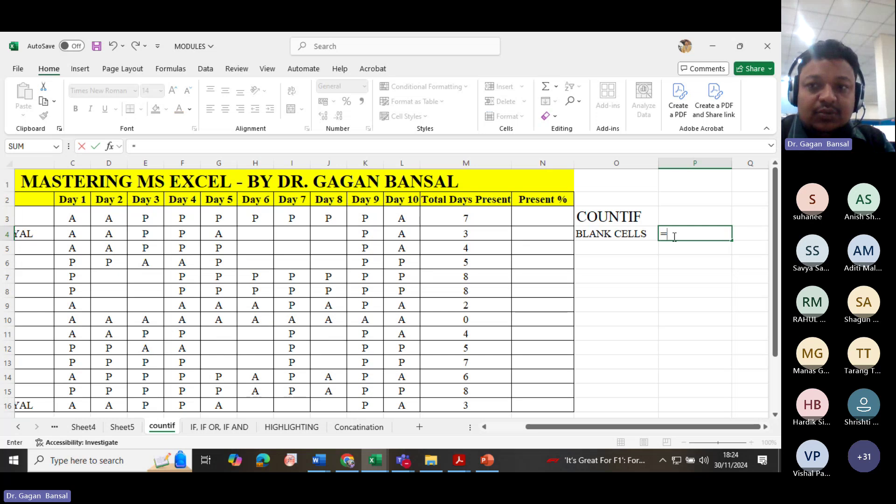
text(COUNTR)
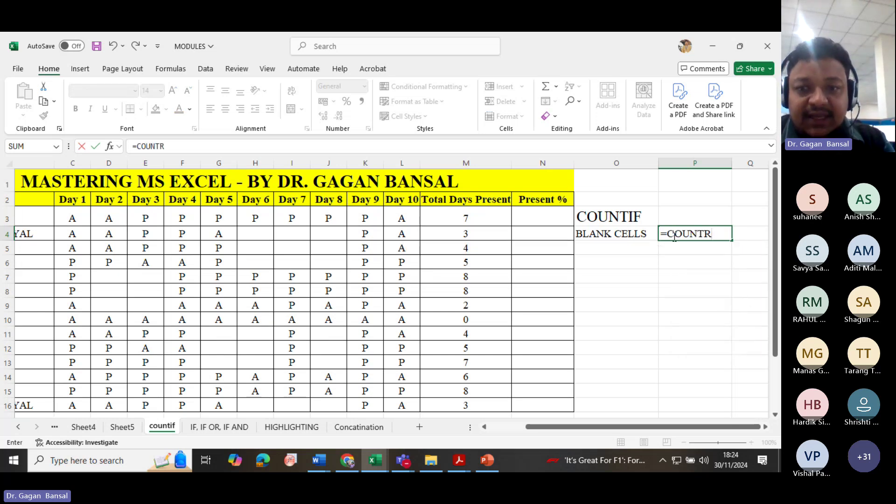
key(BackSpace)
text(BLA)
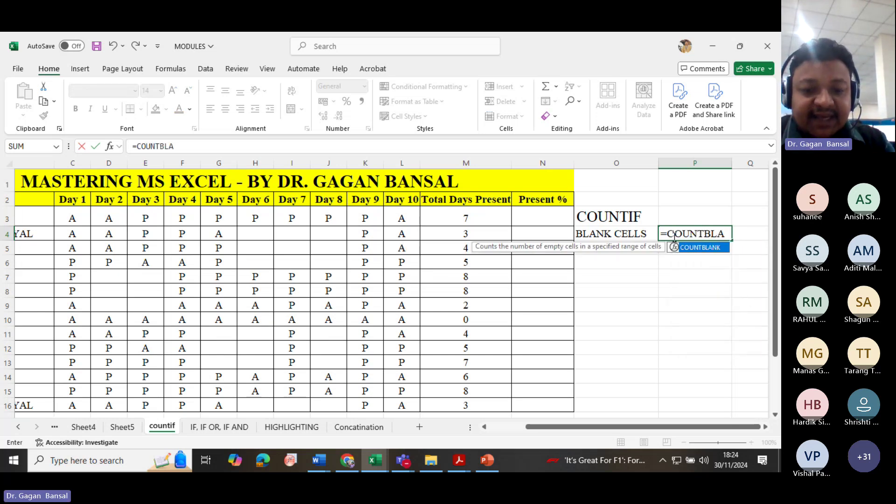
text(NK)
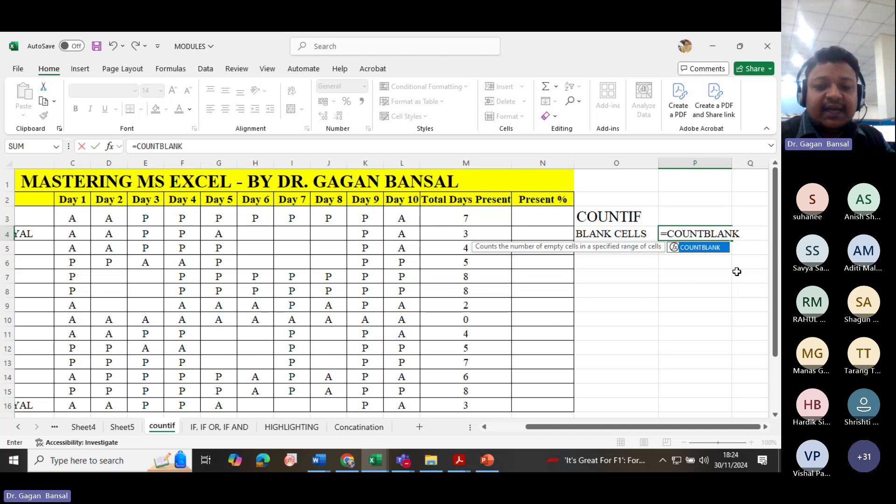
text(()
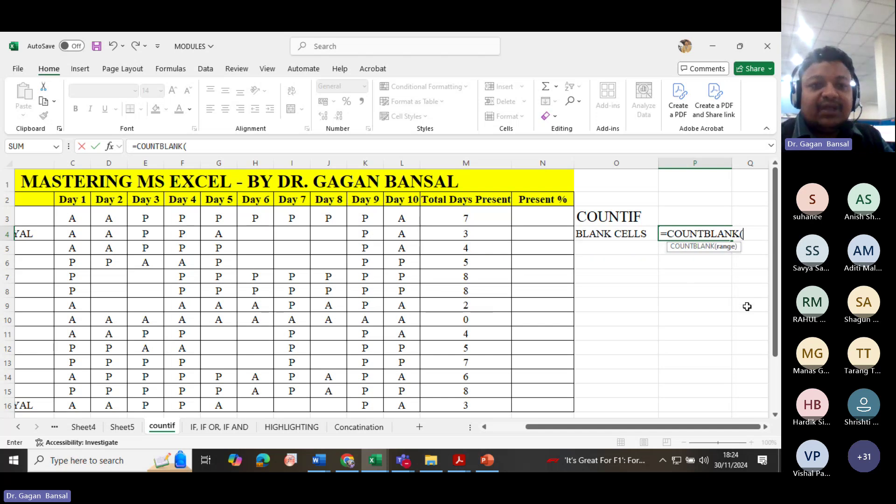
click(74, 220)
drag(73, 234, 405, 407)
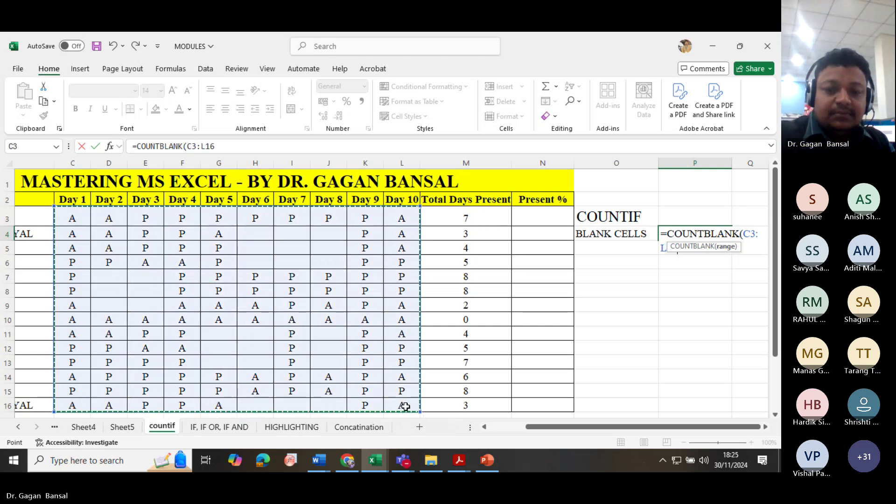
text())
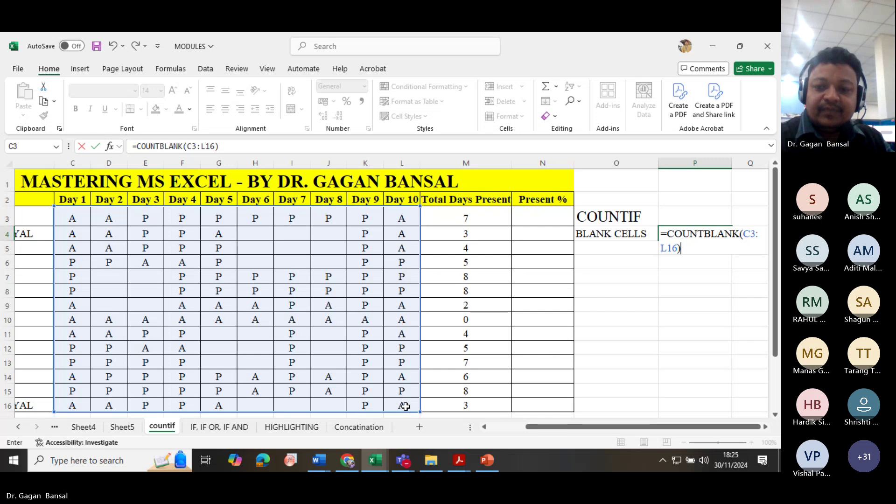
key(Return)
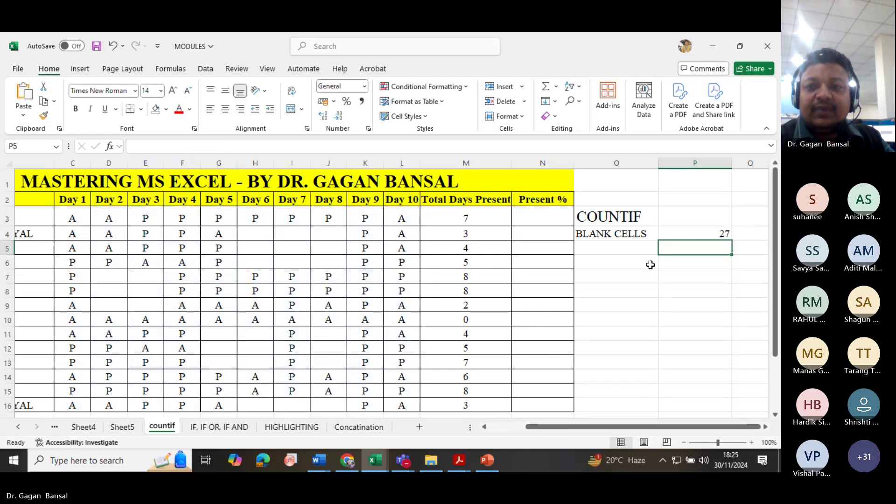
Replace the BLANK CELLS label in O4 with COUNTBLANK
click(680, 234)
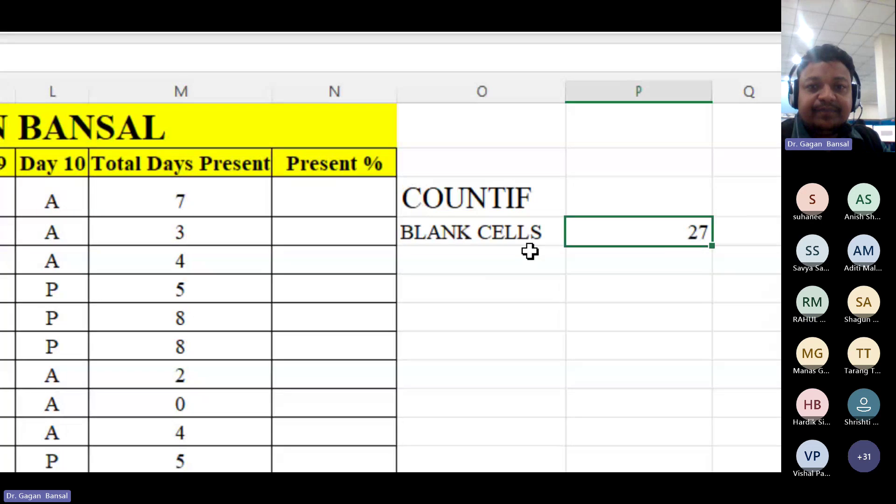
click(512, 233)
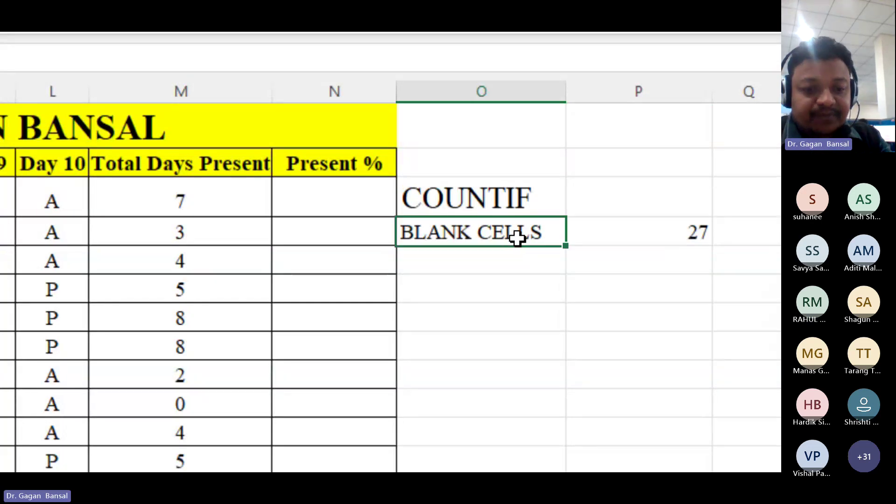
text(COUNTV)
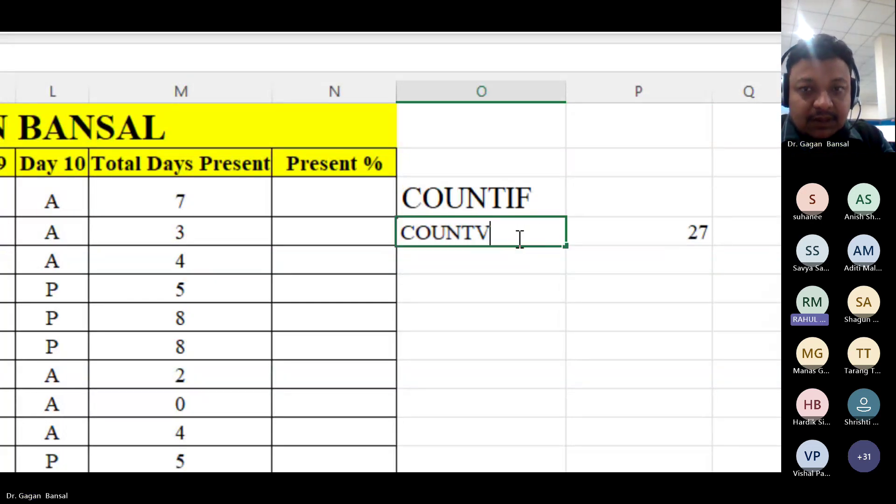
key(BackSpace)
text(BLAN)
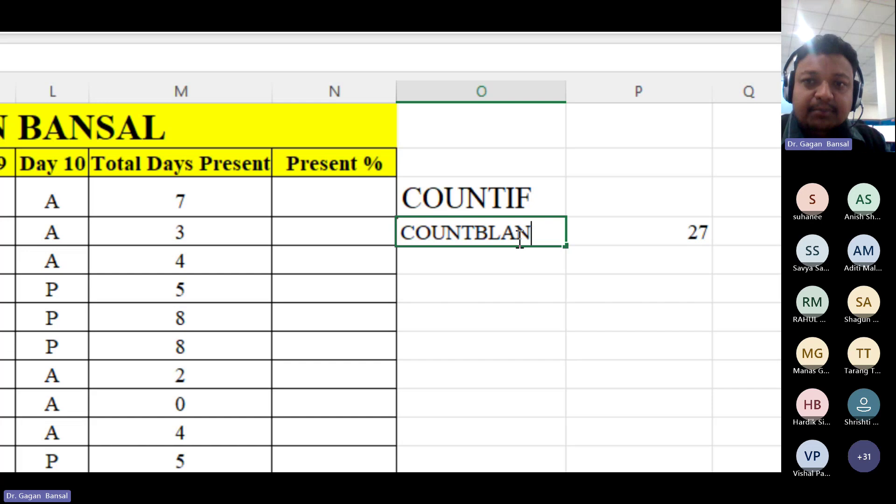
text(K)
key(Return)
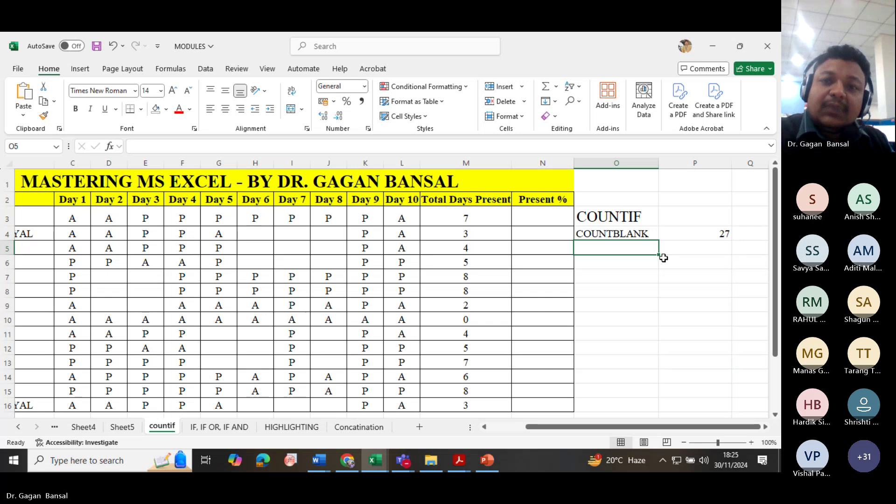
click(590, 223)
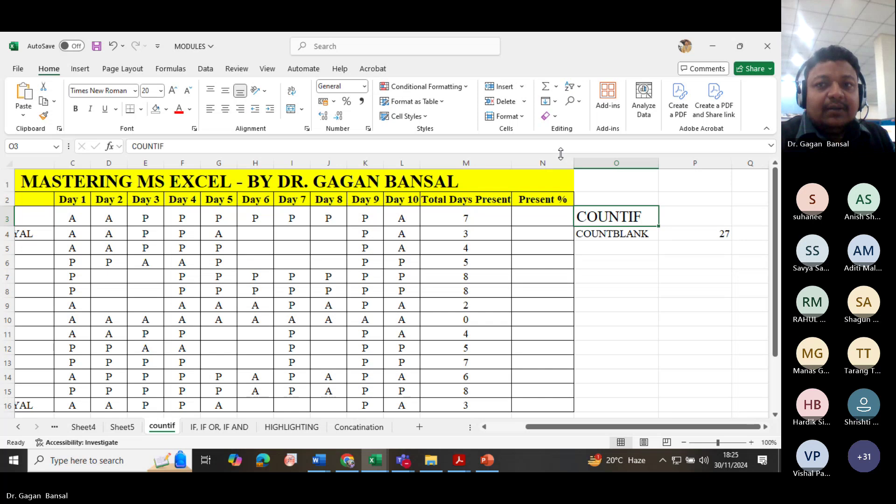
click(579, 104)
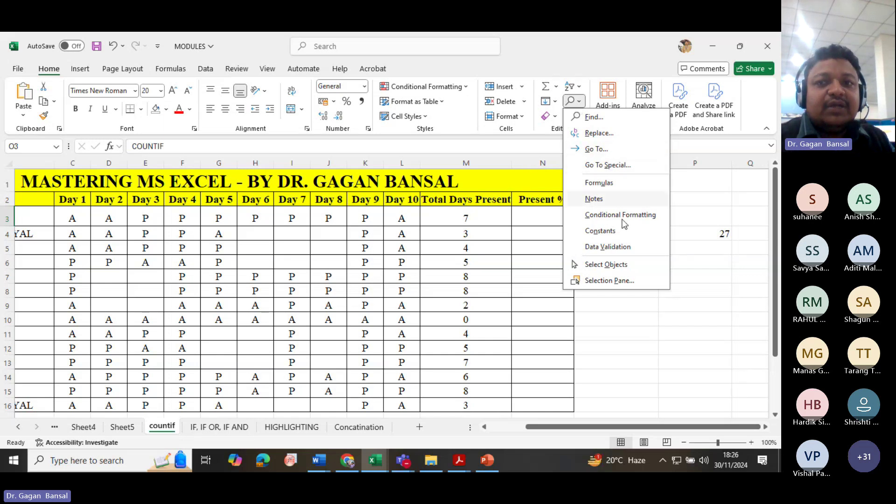
click(671, 338)
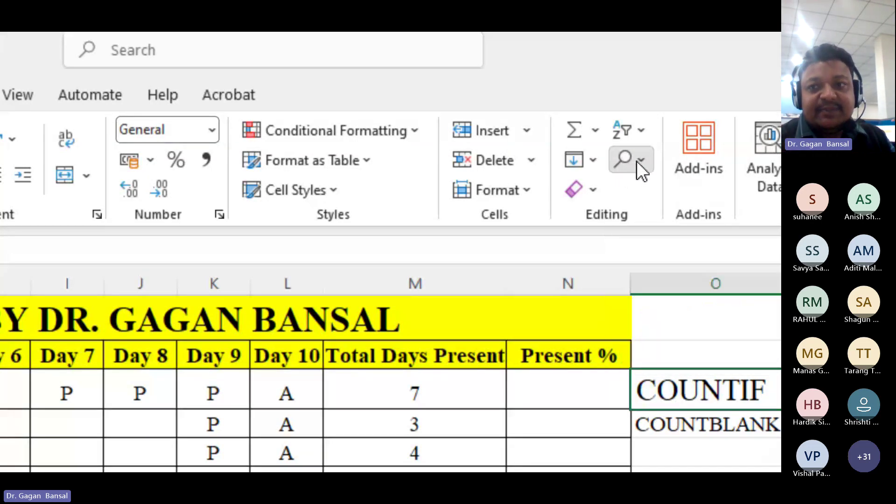
click(637, 161)
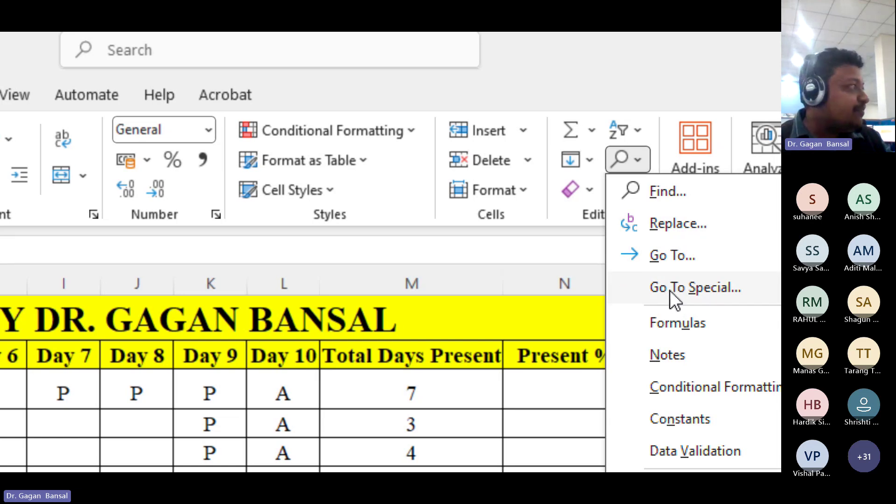
click(670, 290)
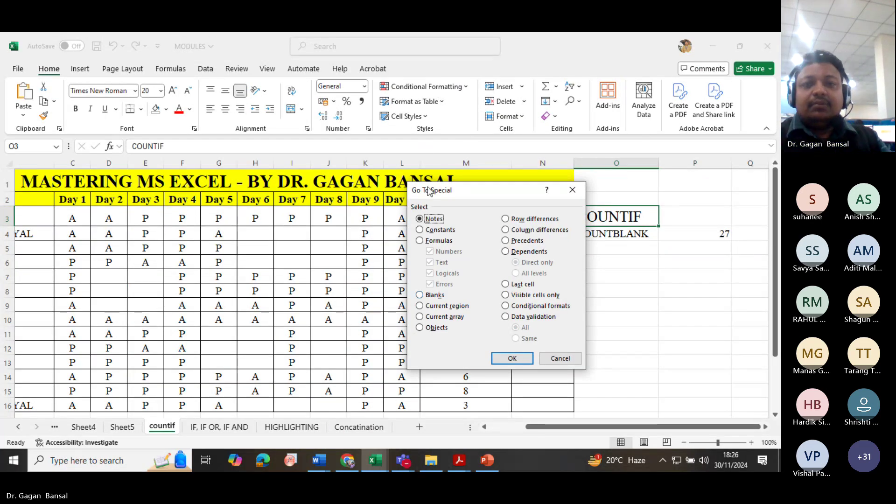
drag(474, 191, 373, 165)
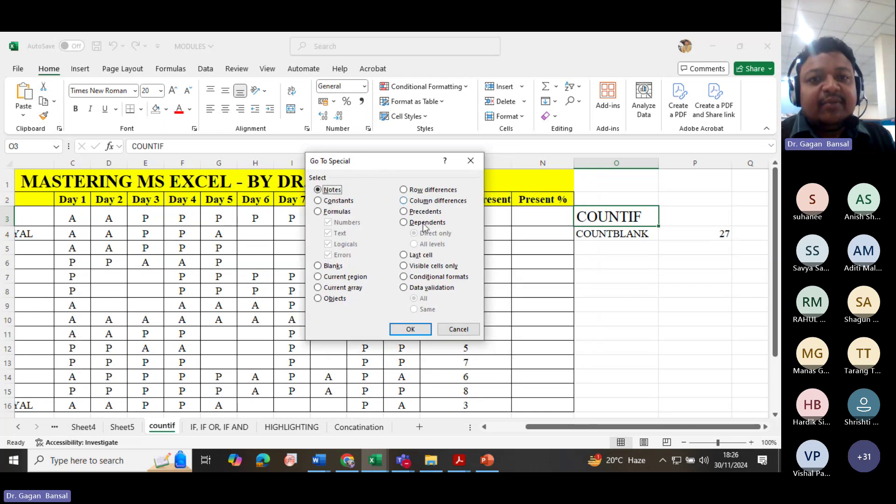
click(319, 268)
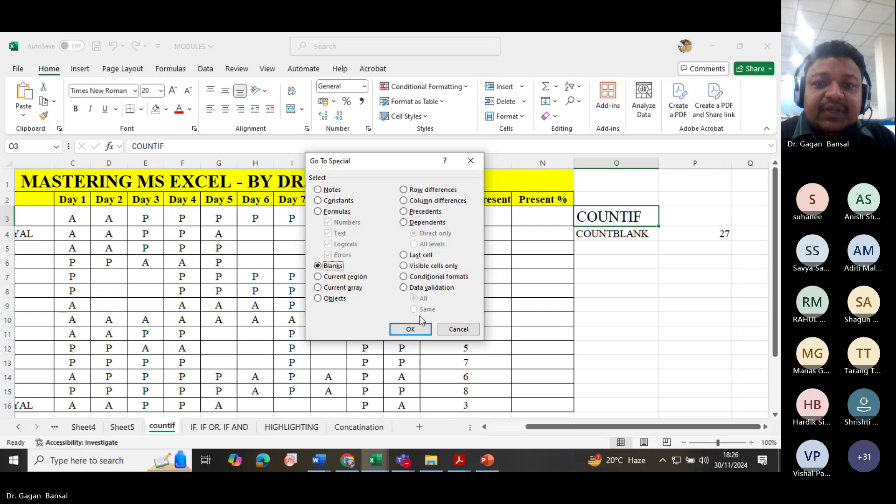
click(459, 329)
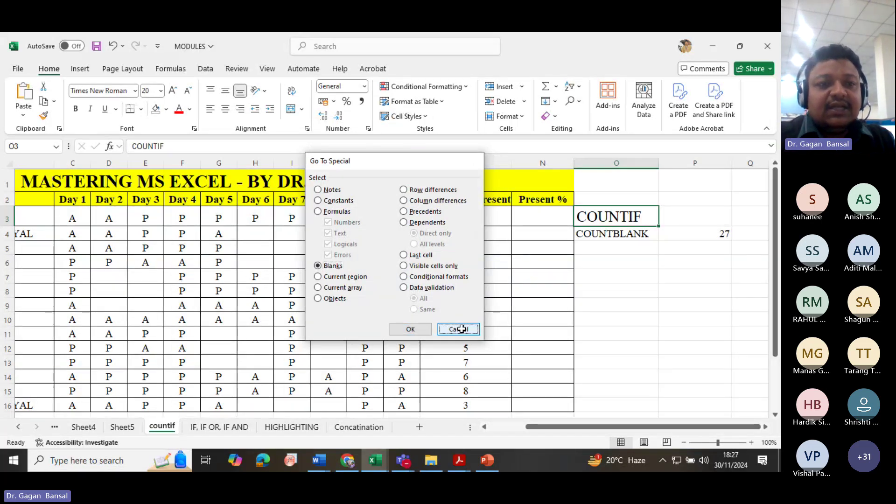
Select the blank cells of the attendance range C3:L16 with Go To Special and fill them all with N/A
drag(62, 222, 410, 400)
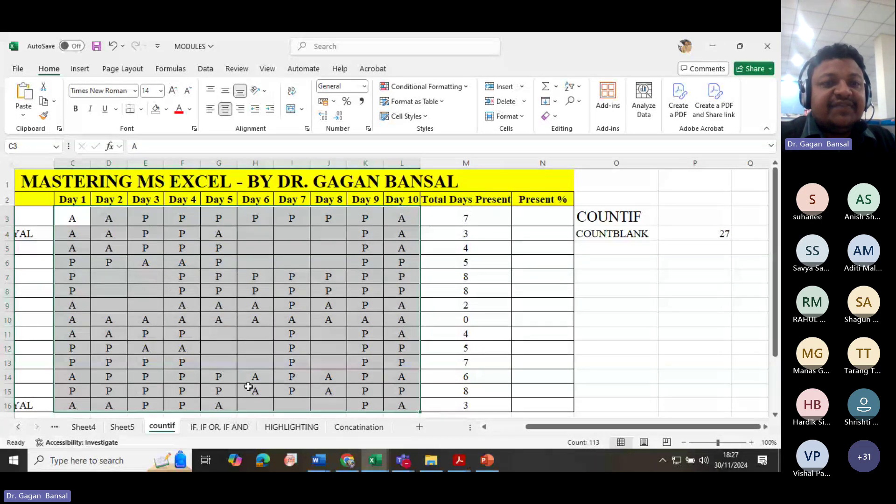
click(578, 103)
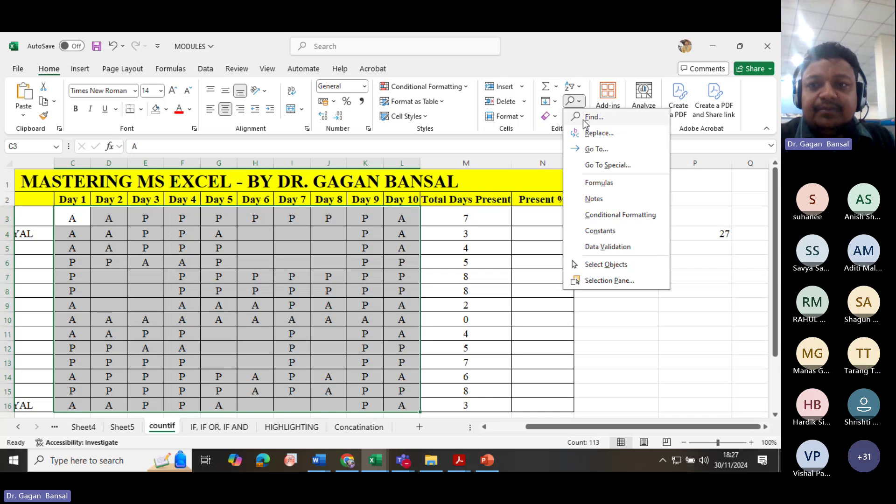
click(605, 166)
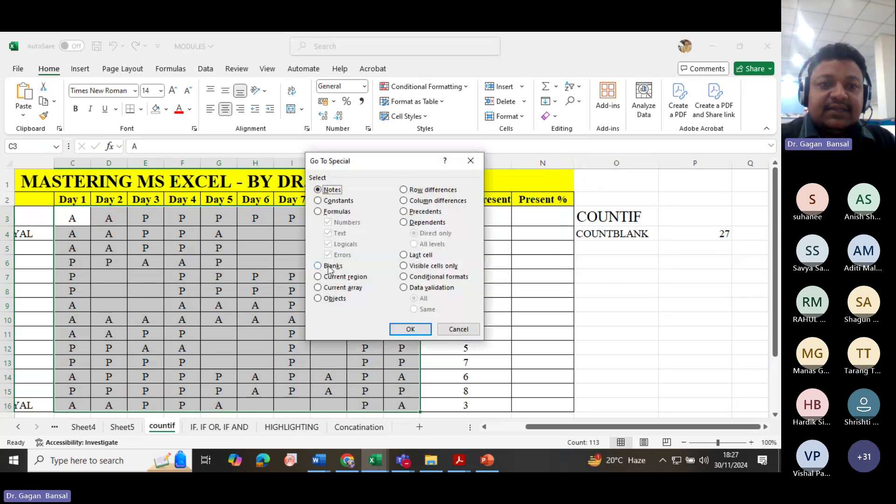
click(330, 266)
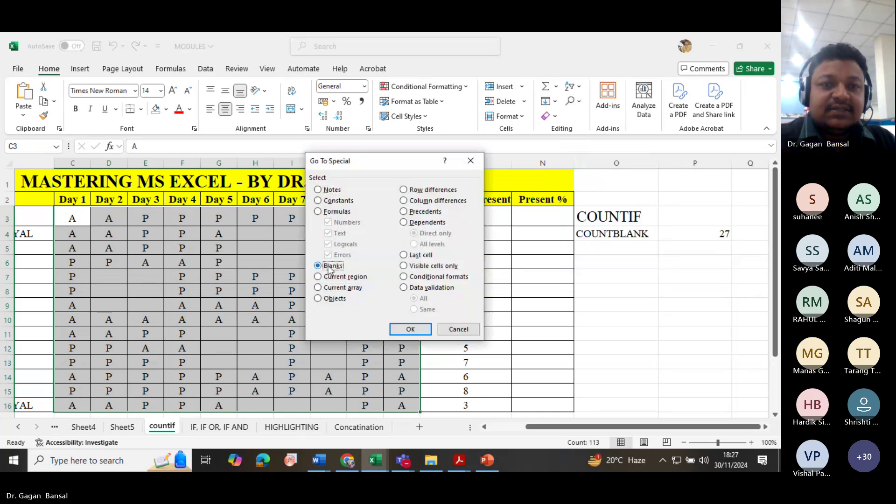
click(402, 329)
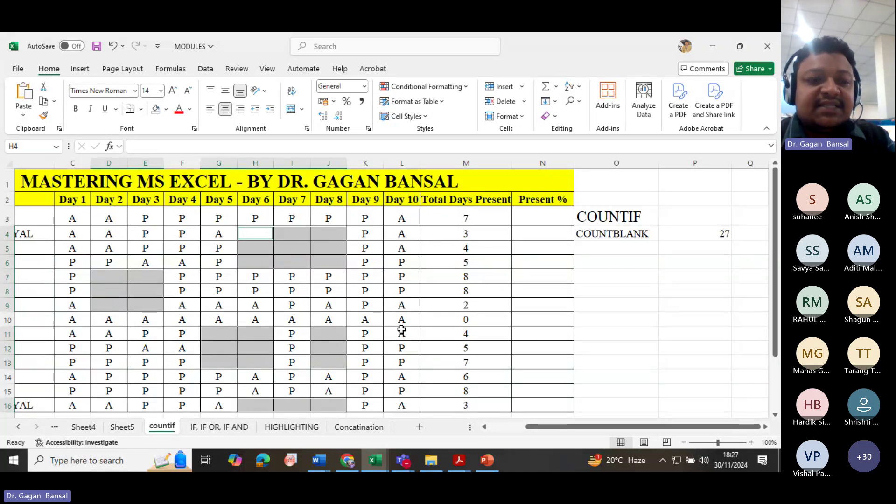
text(N)
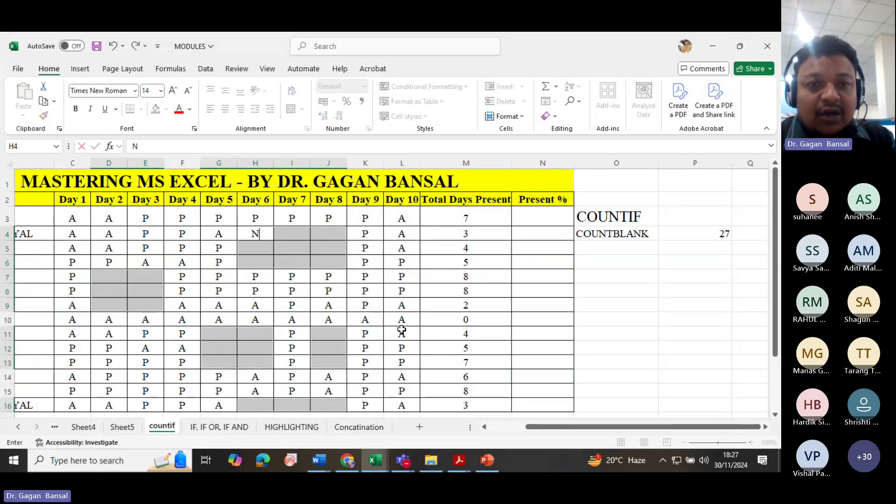
text(/A)
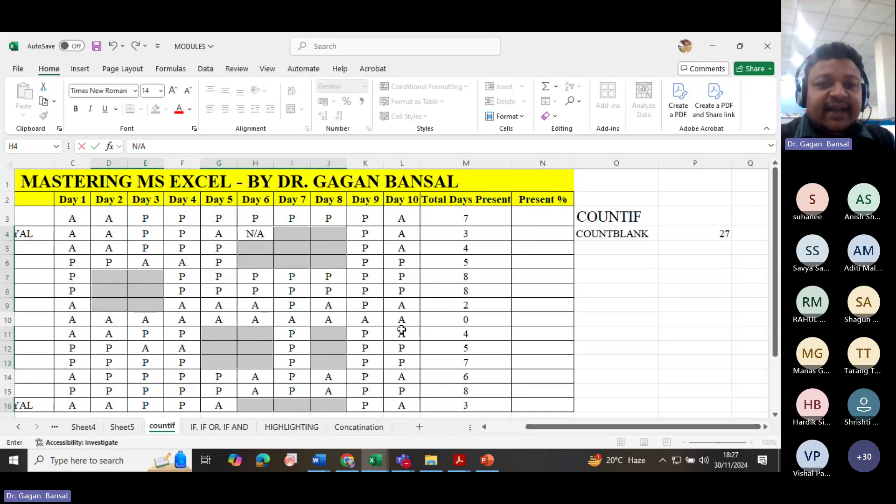
key(ctrl+Return)
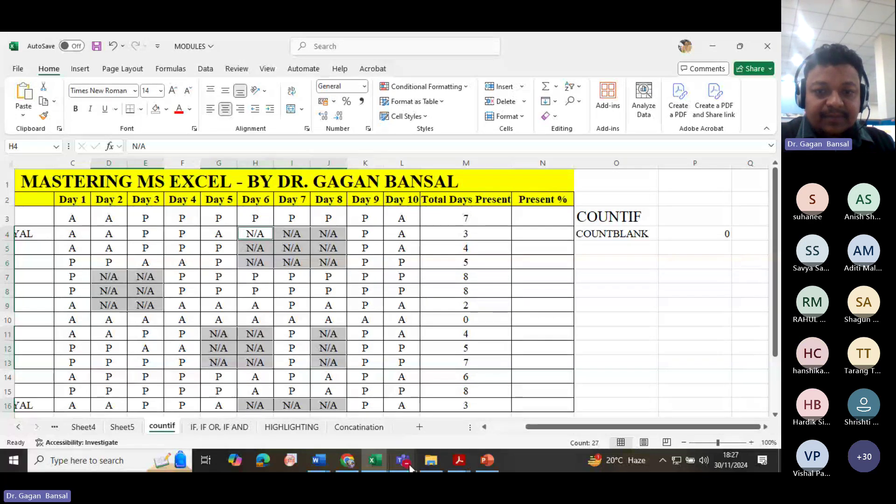
Switch to the Teams meeting window to check the participants and return to the MODULES workbook in Excel
mouse_move(410, 466)
click(380, 411)
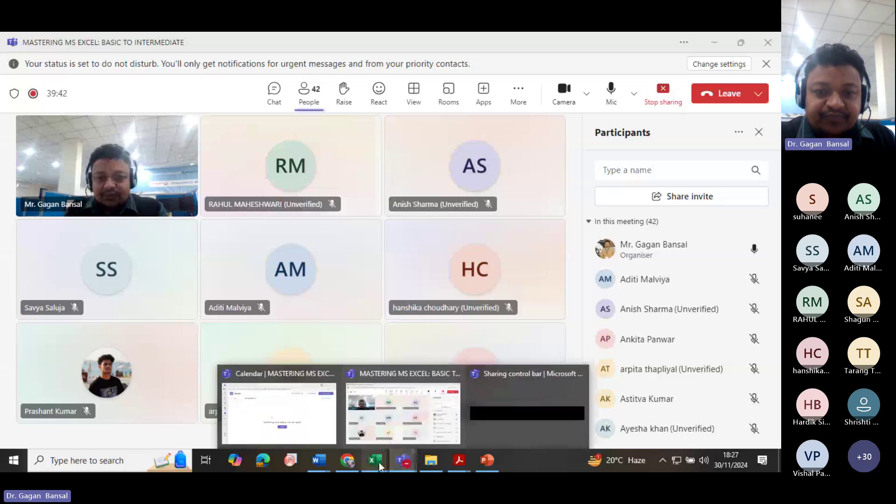
mouse_move(380, 463)
click(437, 411)
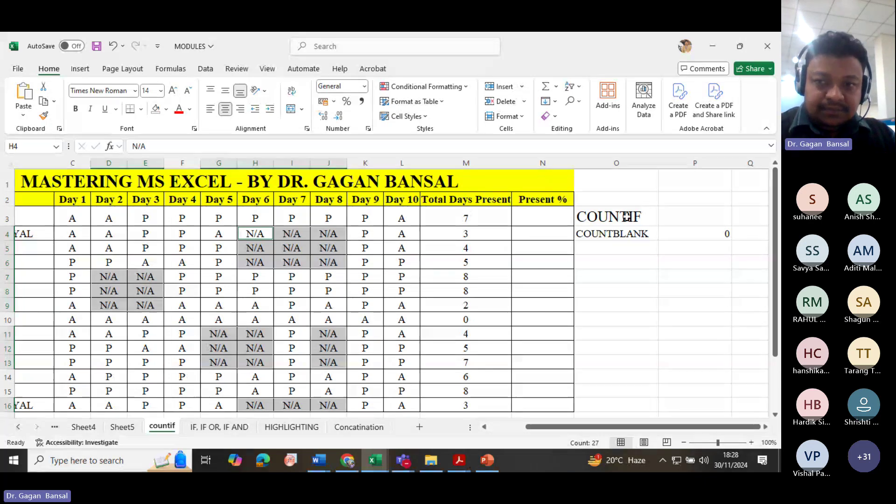
Clear the N/A entries from the selected attendance cells
key(Delete)
Enter the label COUNTA in O5, below the COUNTBLANK label
click(624, 245)
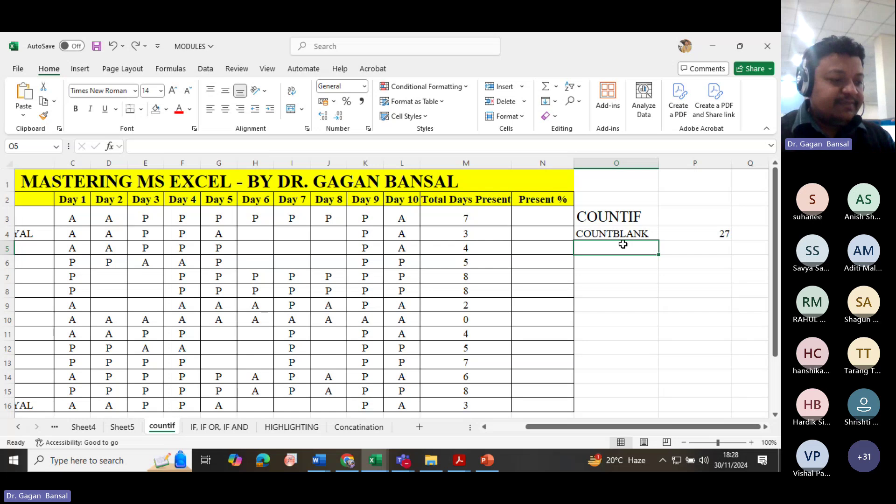
text(CO)
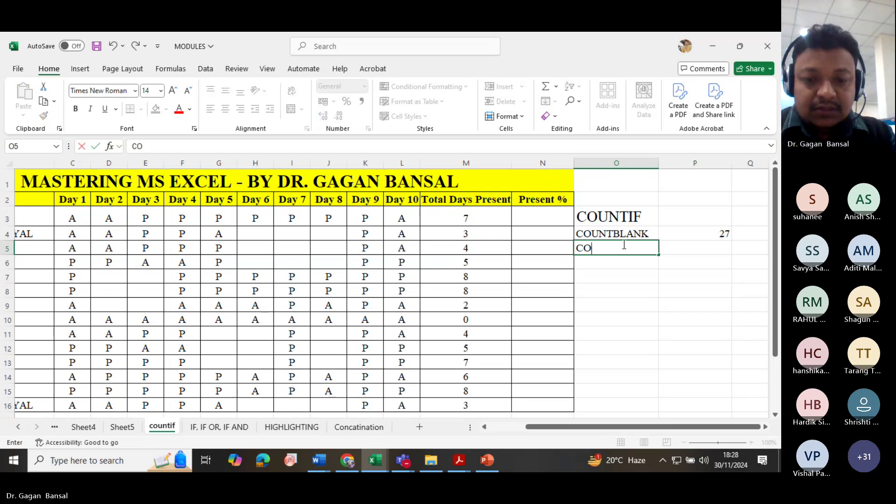
text(UNTA)
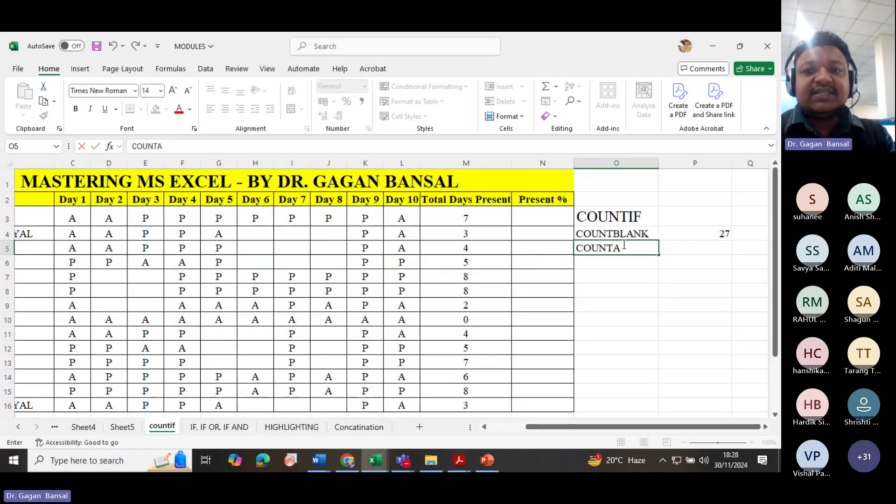
key(Return)
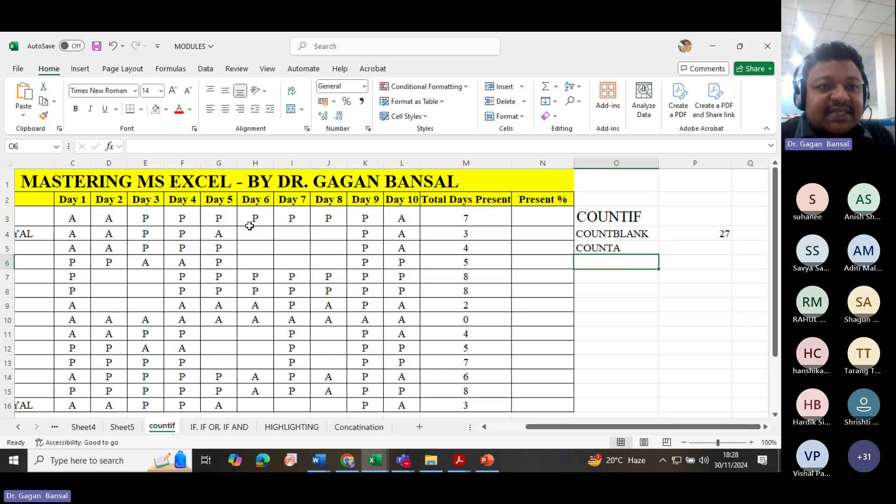
Highlight the full attendance range C3:L16, followed by the single attendance row C4:L4, to show what COUNTA can count
drag(77, 218, 412, 403)
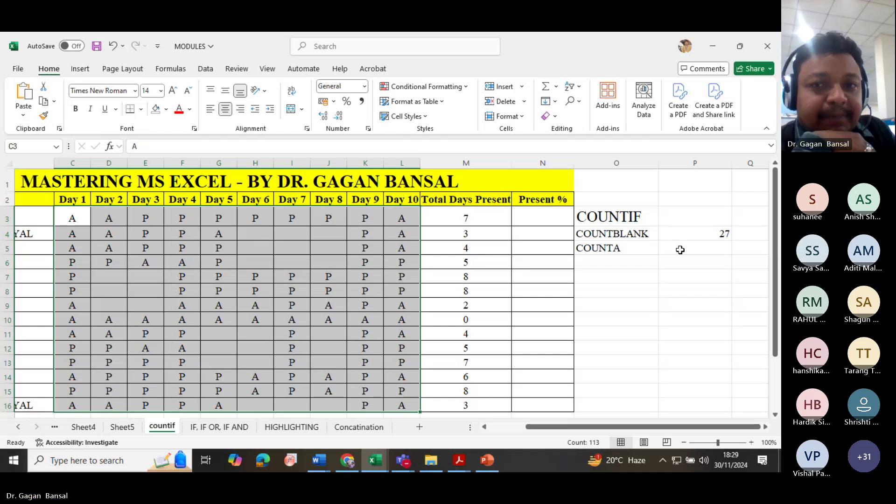
click(680, 250)
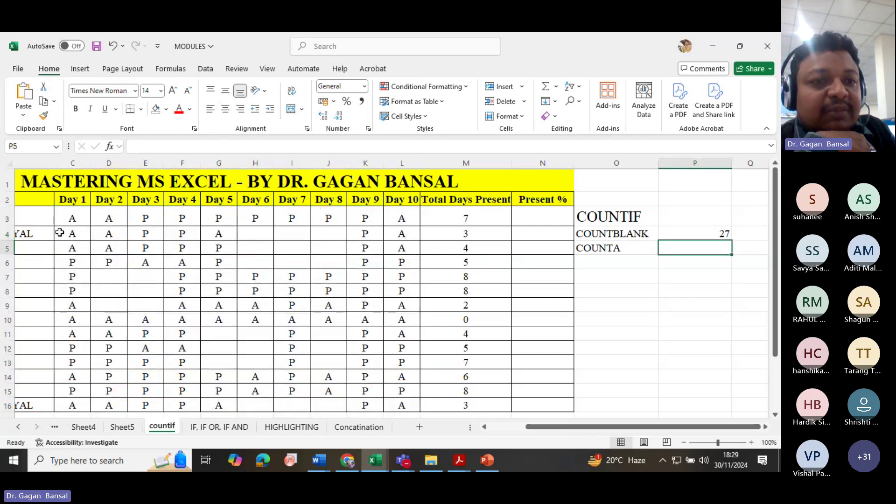
drag(60, 232, 396, 241)
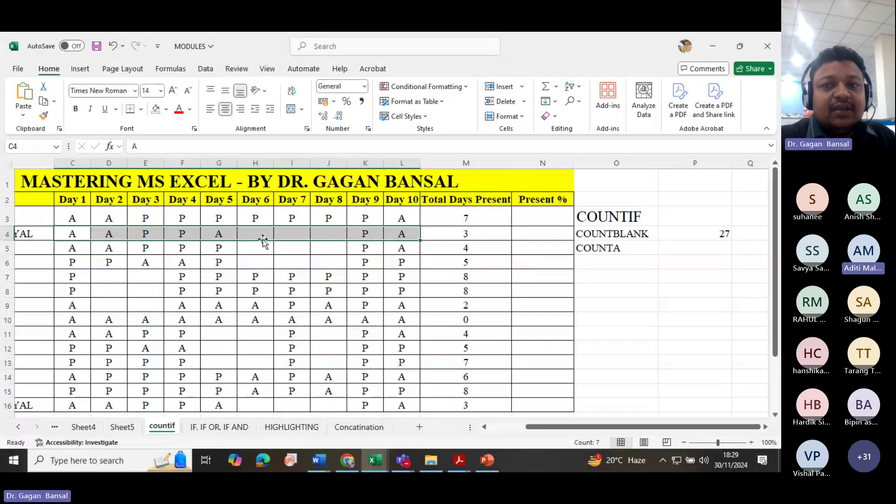
Enter the formula =COUNTA(C4:L4) in P5 to count the filled attendance cells of row 4
click(671, 250)
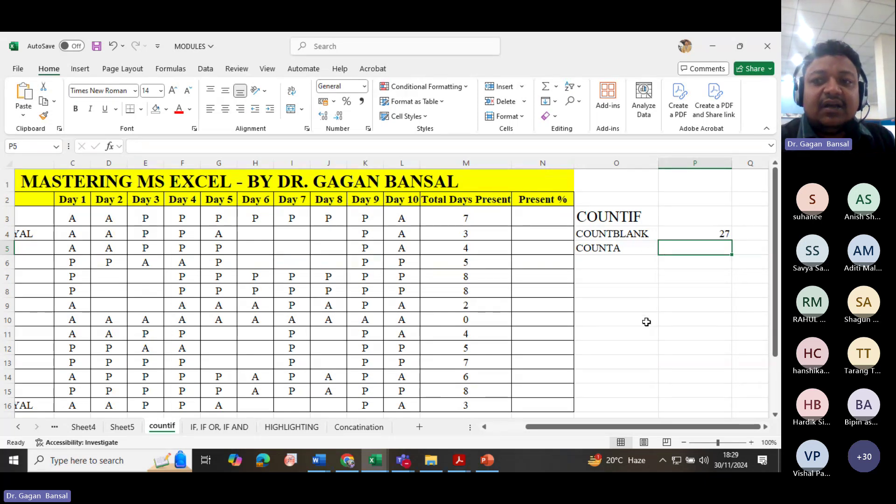
text(=)
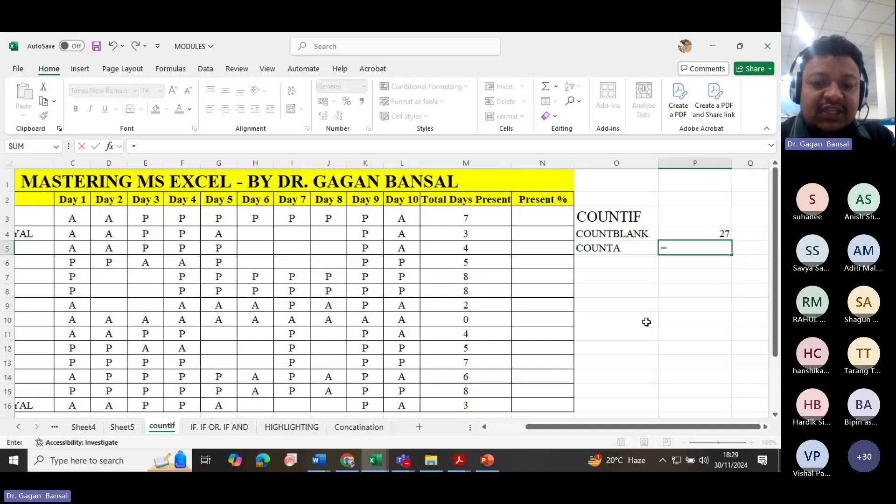
text(COUNTA)
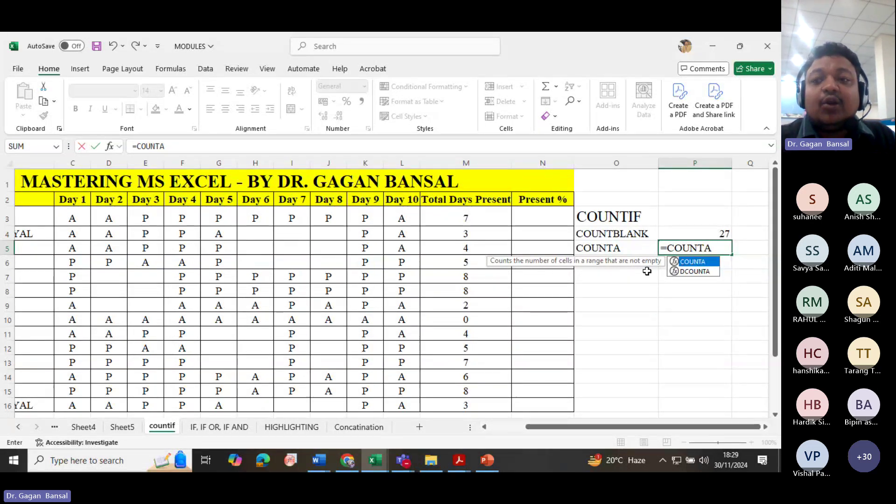
text(()
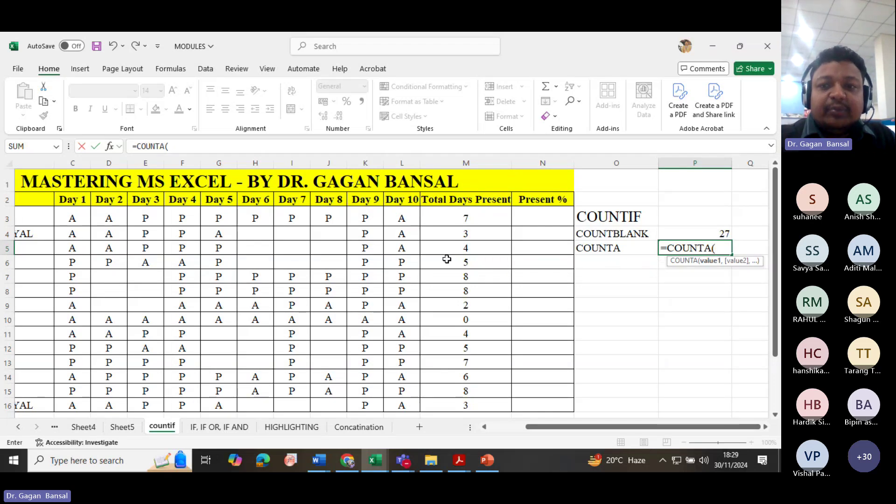
drag(74, 232, 401, 234)
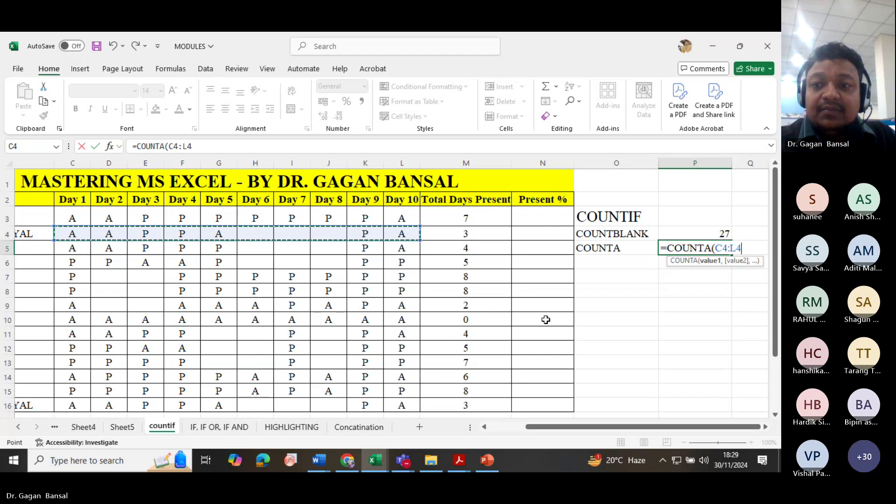
key(Return)
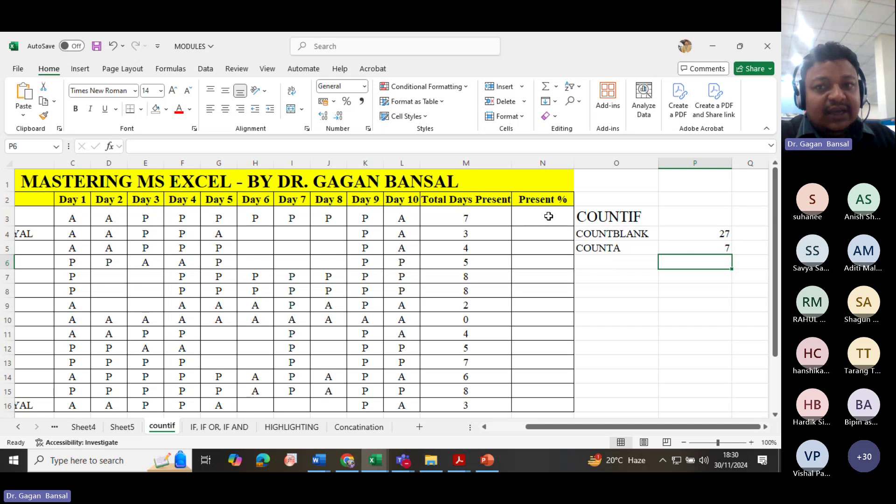
Enter the formula =(7/10)*100 in N3 under Present % to calculate the first student's attendance percentage
click(531, 222)
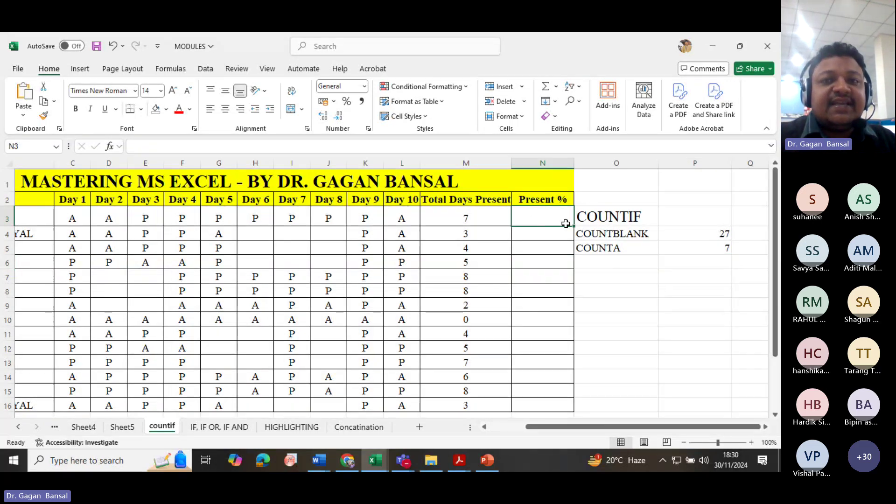
double_click(537, 223)
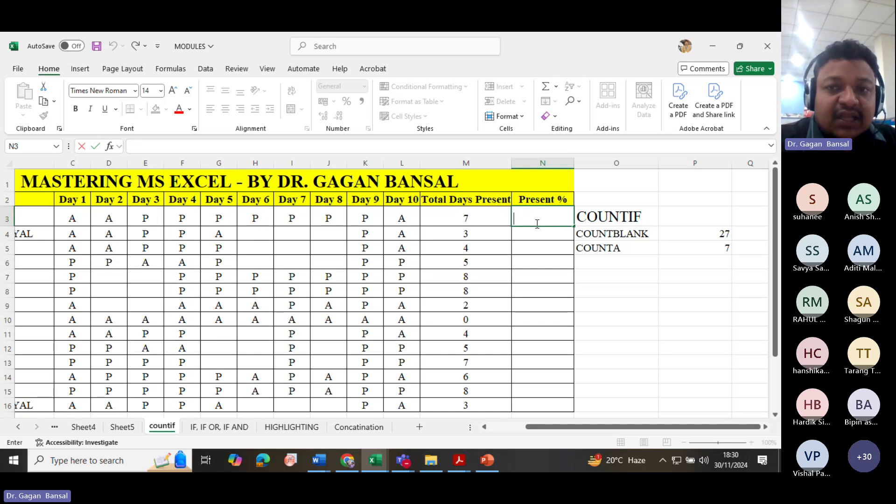
text(=)
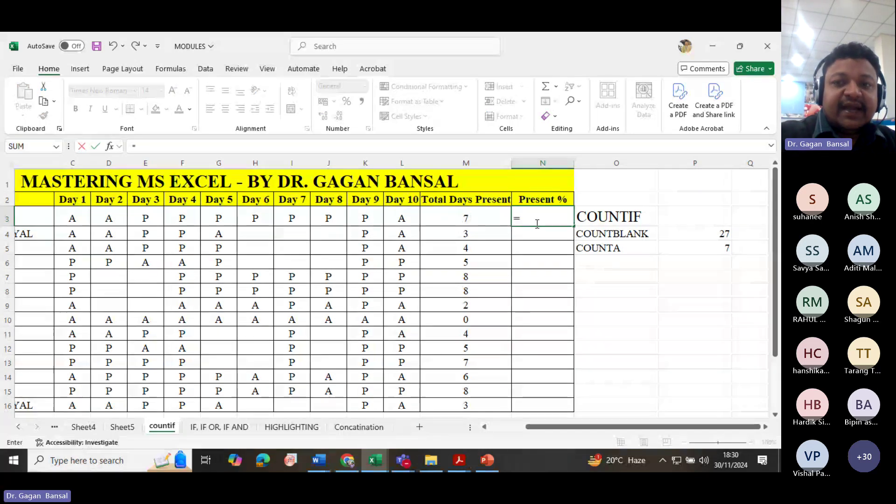
text(()
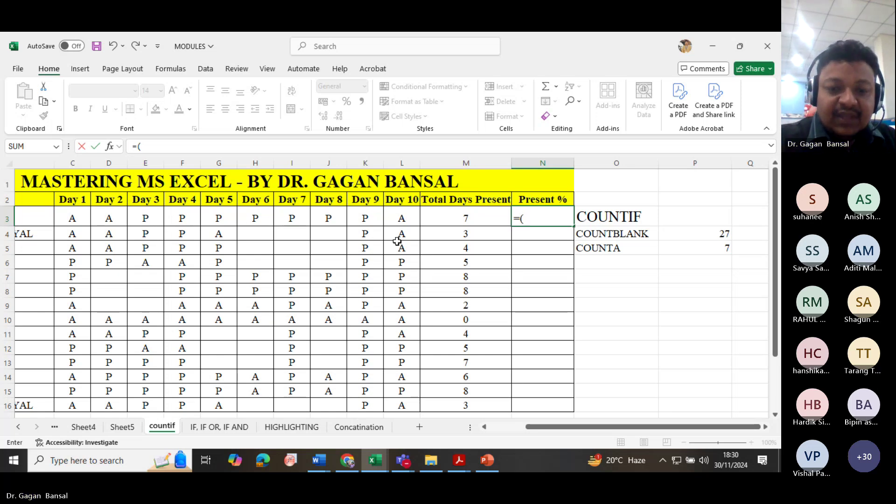
text(7)
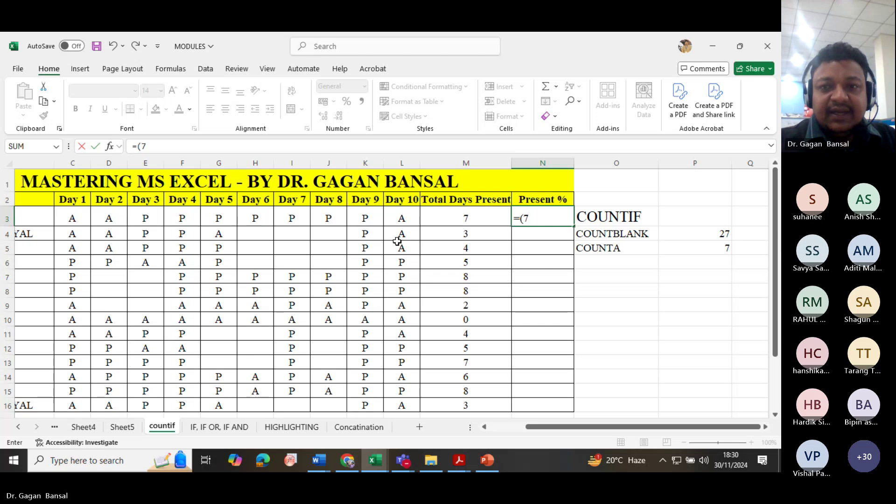
text(/10)
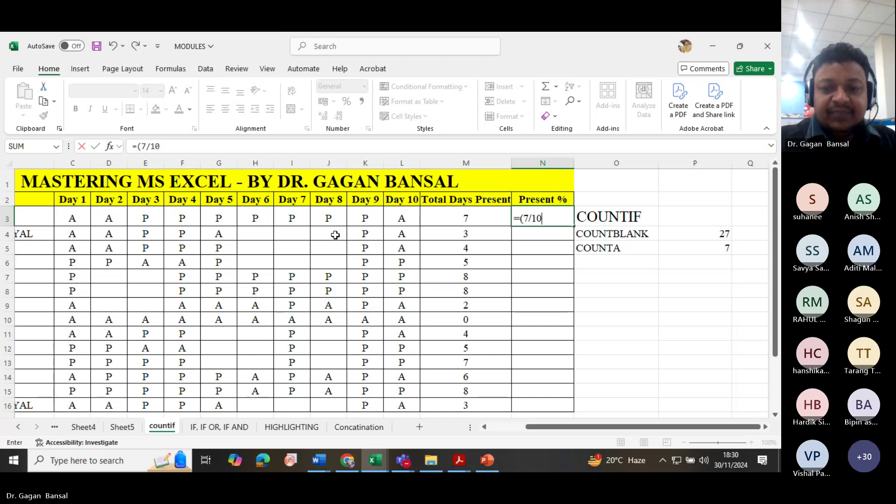
text())
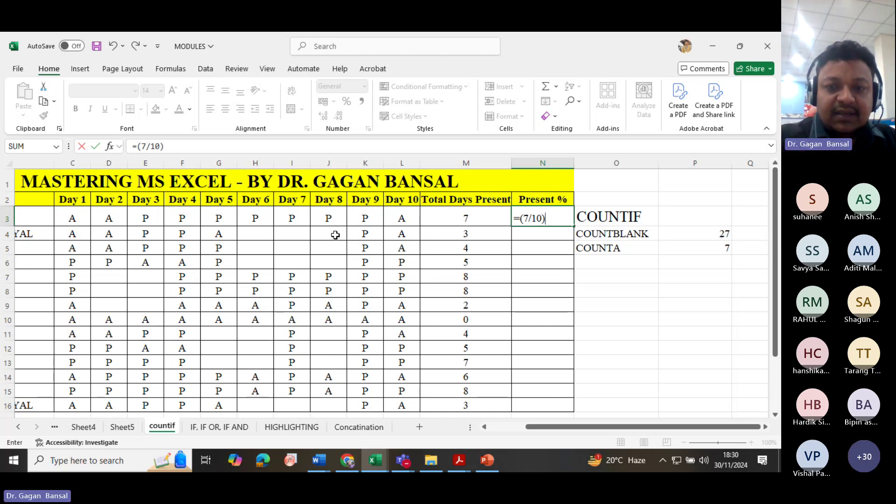
text(*100)
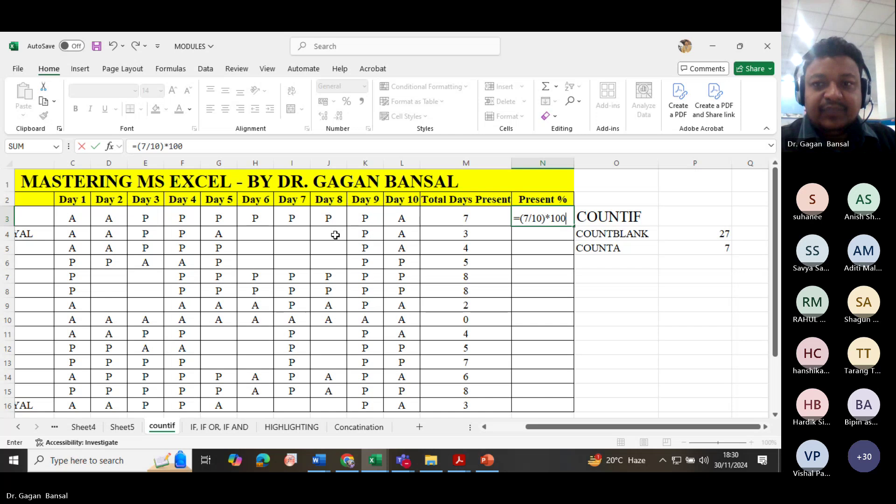
key(Return)
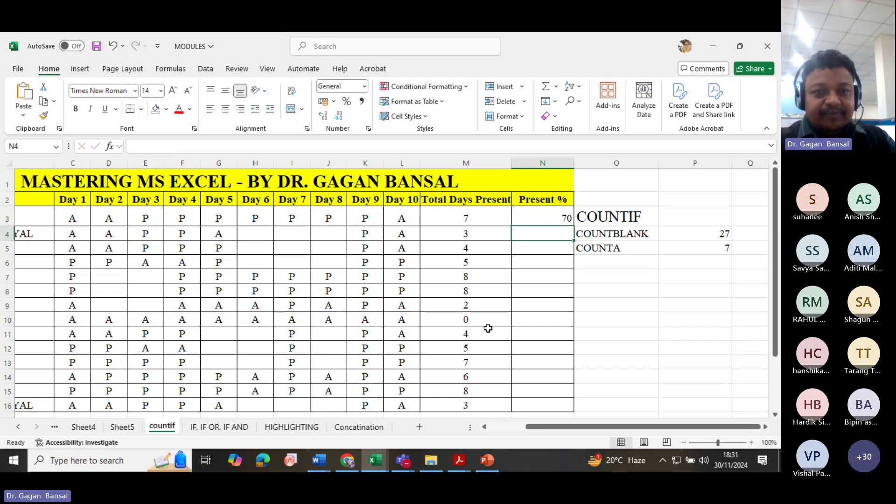
Fill the Present % formula from N3 down to N16 and reselect N3 to inspect its formula
click(526, 219)
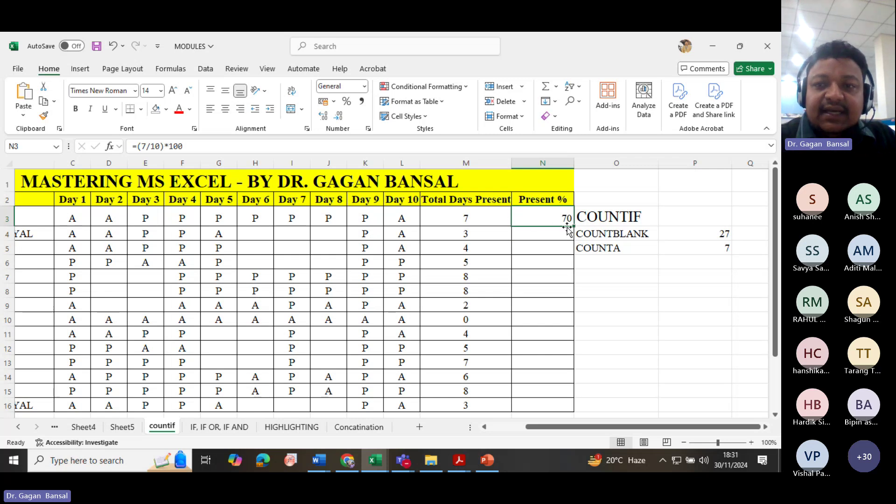
drag(574, 226, 579, 407)
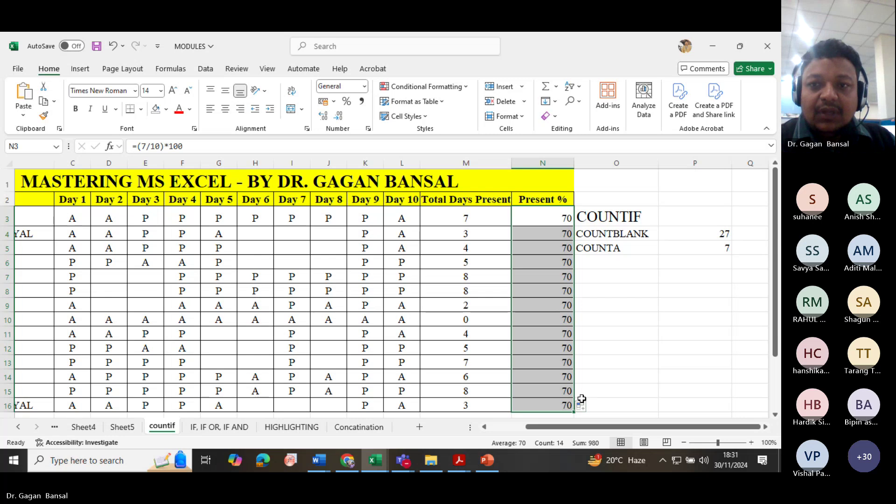
click(539, 220)
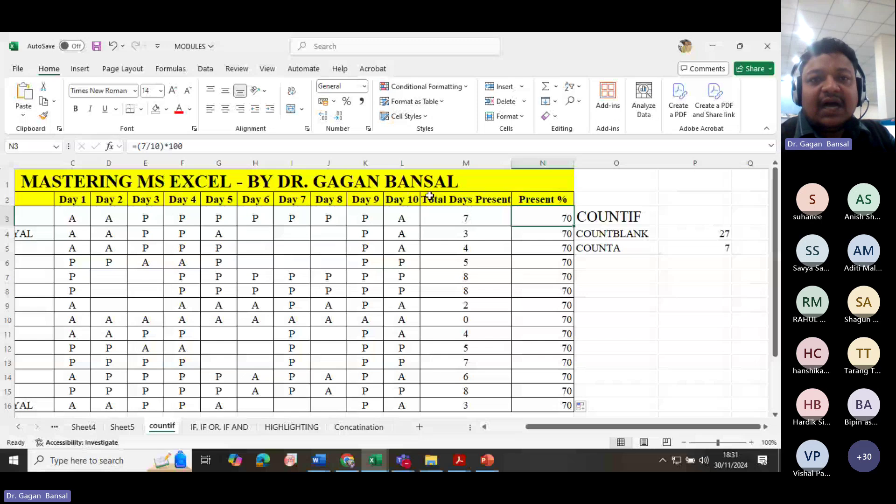
Clear the copied Present % results from N4:N16, keeping only the formula in N3
click(527, 236)
drag(528, 261, 537, 400)
key(Delete)
click(553, 217)
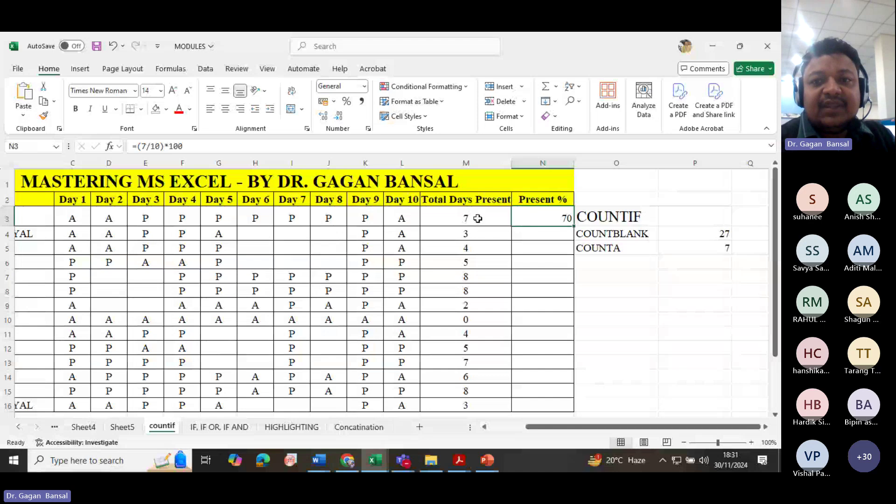
Change the Present % formula in N3 to =(M3/10)*100 and fill it down to N16
double_click(545, 219)
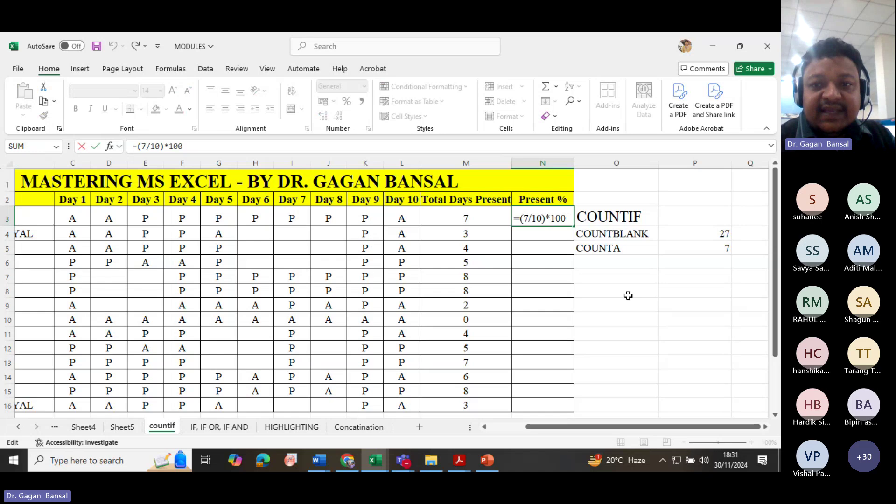
key(BackSpace)
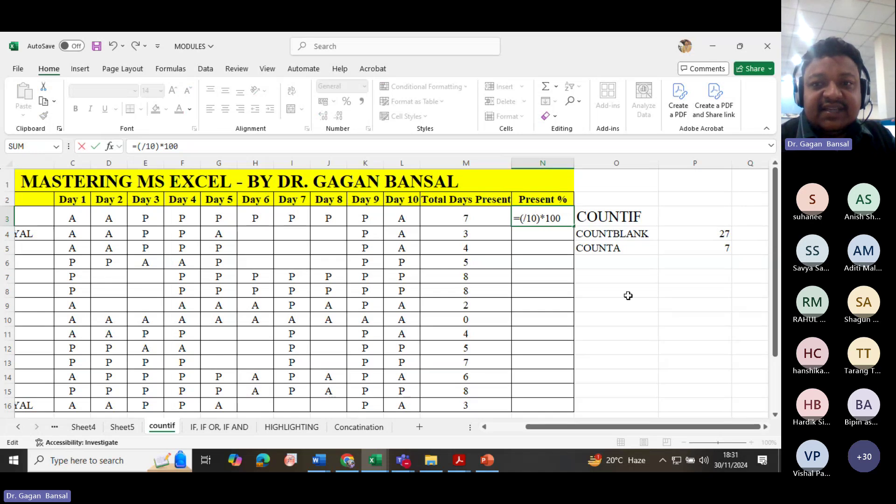
click(463, 219)
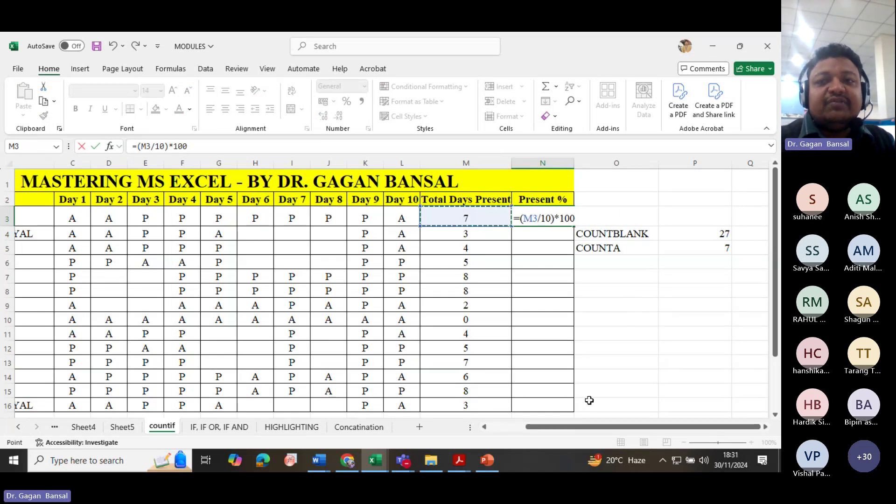
key(Return)
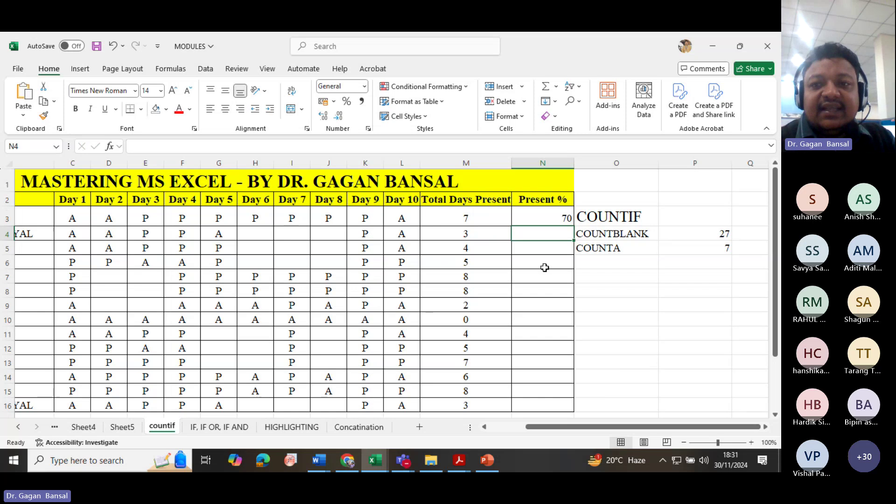
click(544, 218)
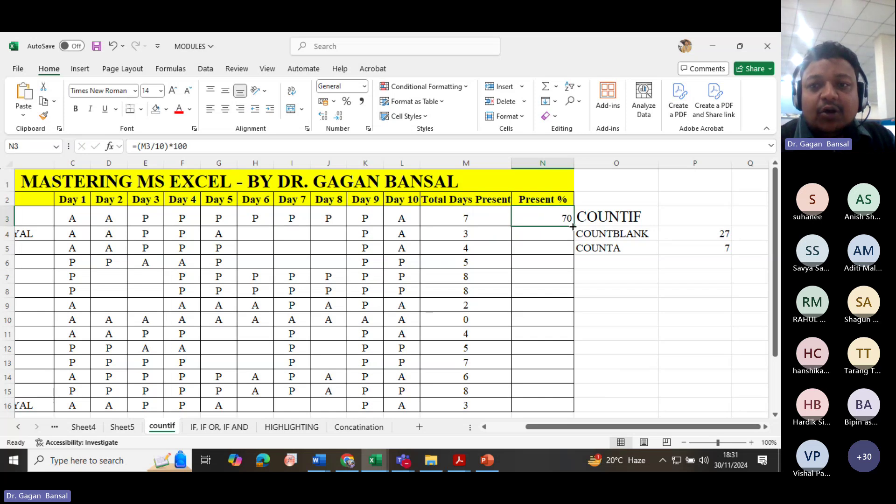
drag(574, 227, 577, 406)
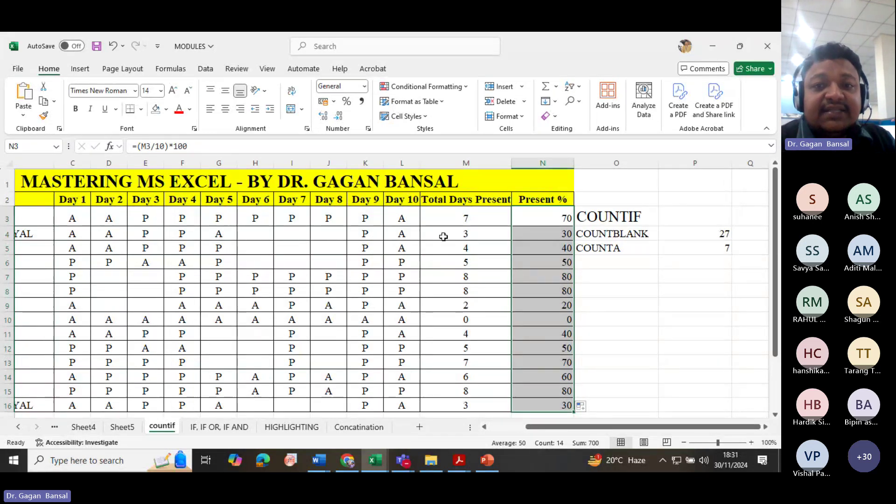
Highlight the blank Day 6 to Day 8 attendance cells in rows 4 and 5 to point out the missing entries
click(262, 236)
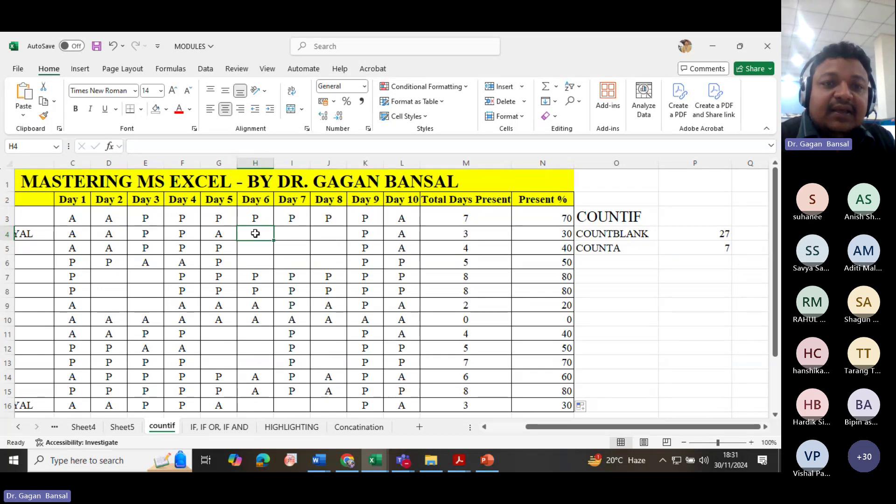
drag(254, 232, 324, 250)
click(247, 234)
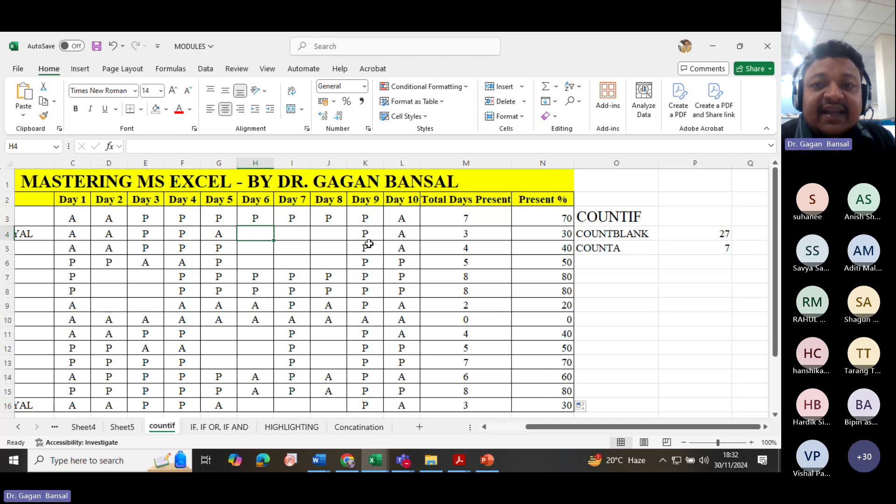
Delete the fixed-divisor Present % formulas from N3:N16, starting with N4
click(531, 233)
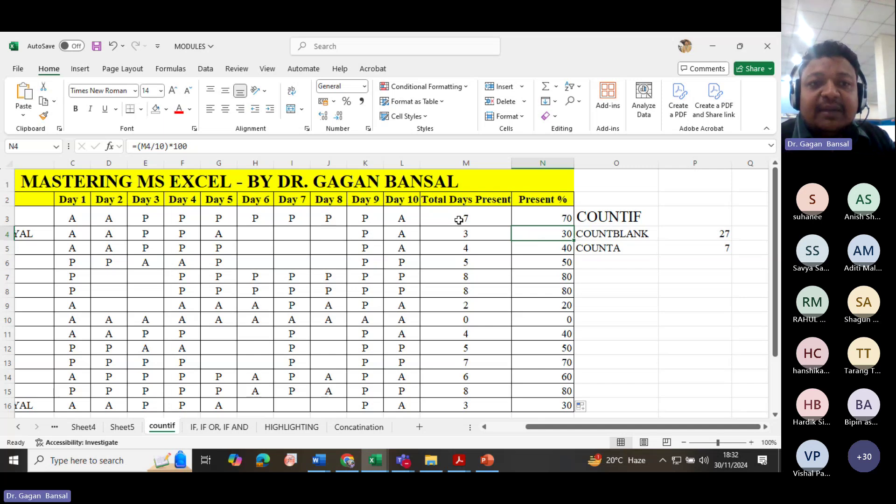
click(204, 149)
key(BackSpace)
key(BackSpace)
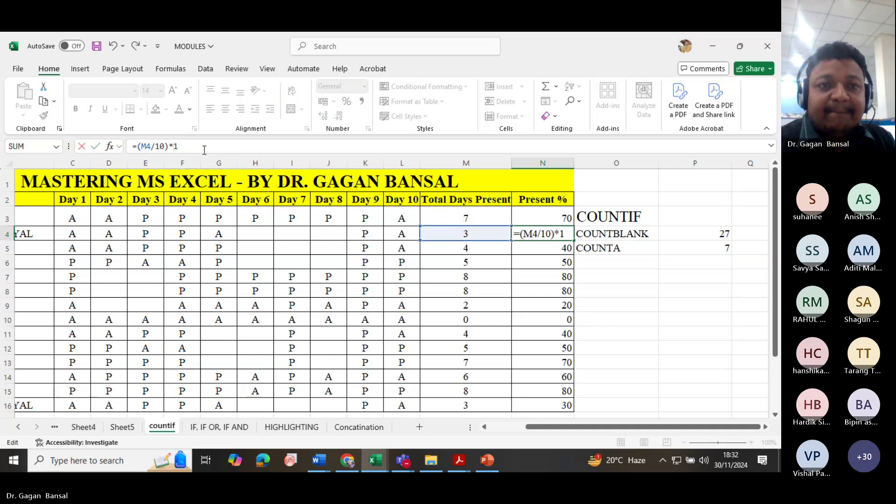
key(BackSpace)
key(BackSpace)
key(BackSpace)
key(BackSpace)
key(BackSpace)
key(BackSpace)
key(BackSpace)
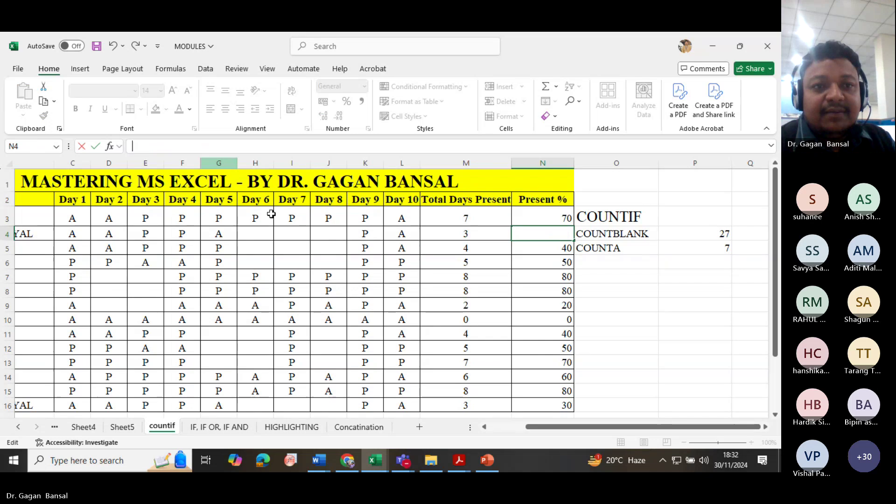
drag(545, 246, 559, 402)
click(544, 216)
key(Delete)
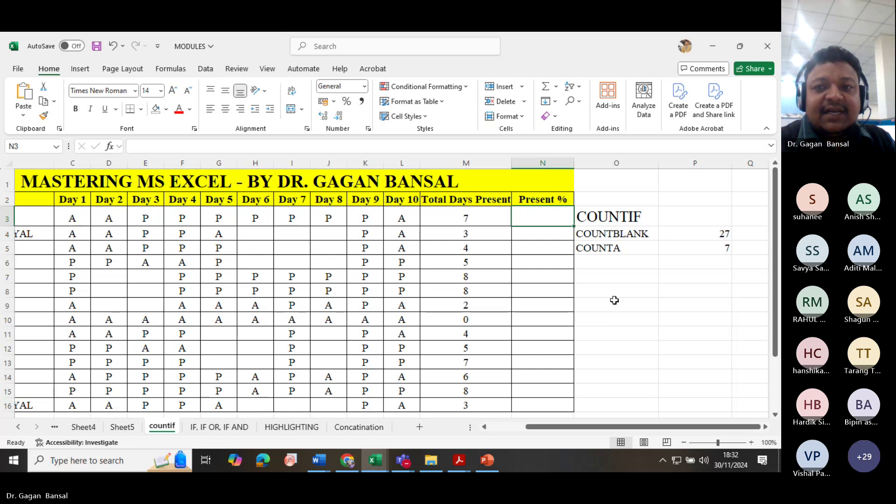
Extend the COUNTA label in O5 to read COUNTA- FILLED CELLS
click(633, 252)
key(F2)
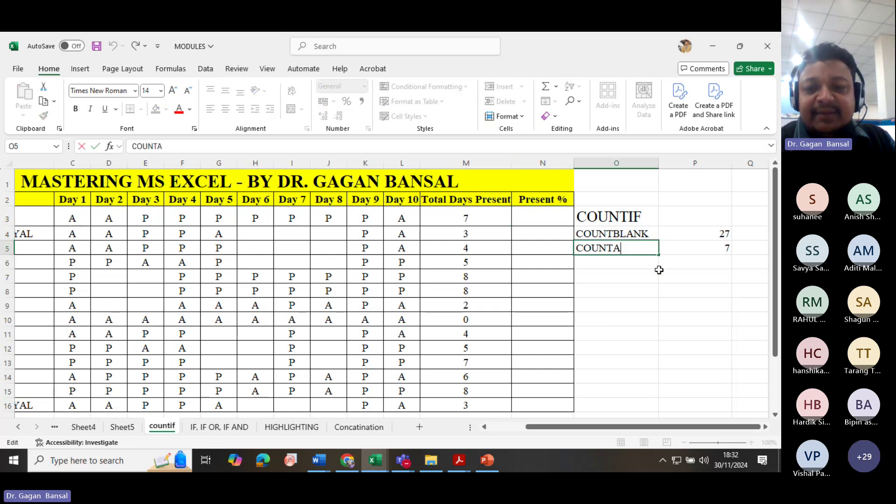
text(- F)
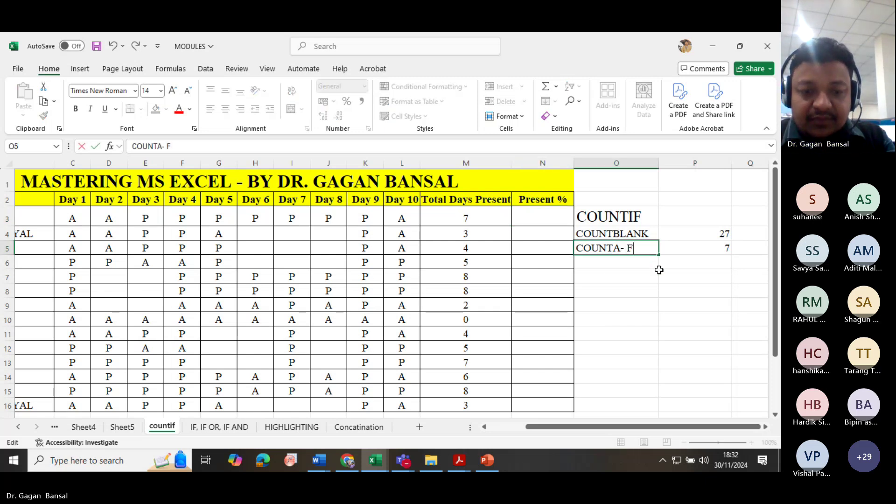
text(ILLED CELL)
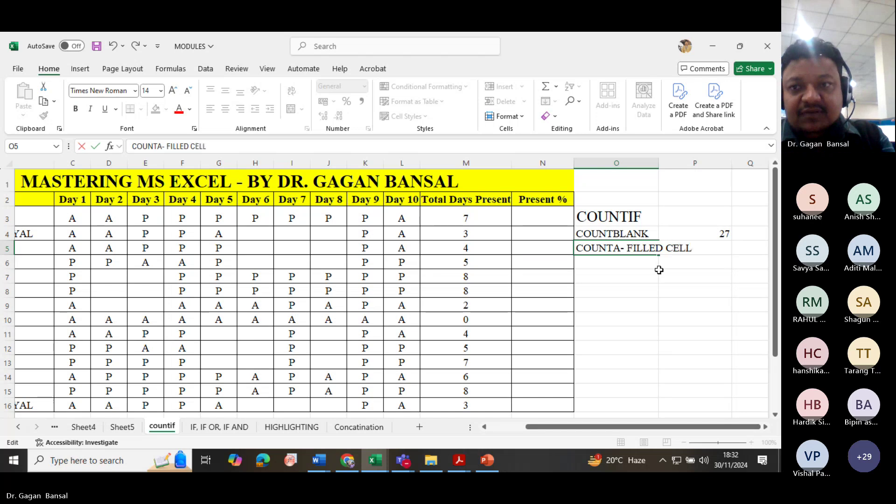
text(S)
key(Return)
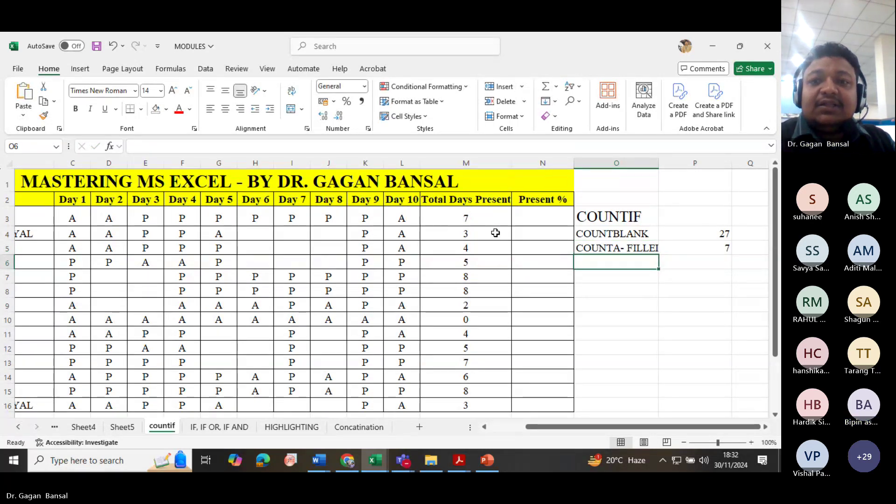
Enter the formula =(M3/COUNTA(C3:L3)) in N3 to divide the days present by the filled attendance cells
click(520, 222)
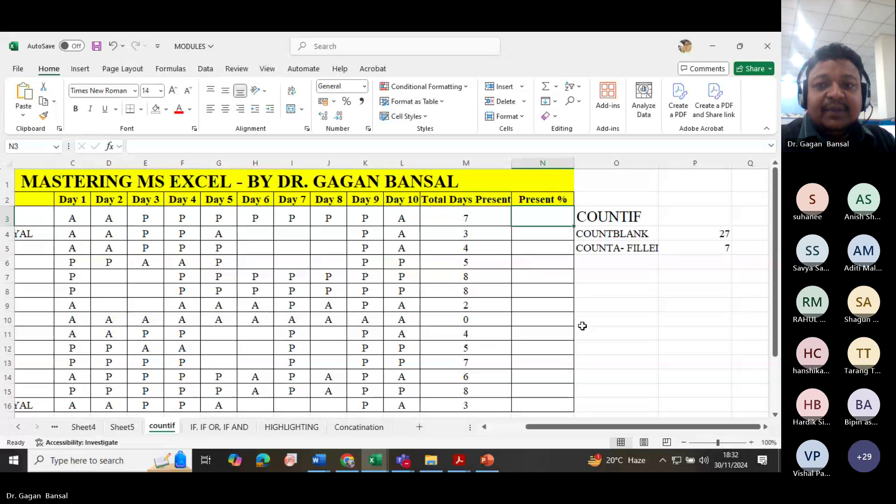
text(=)
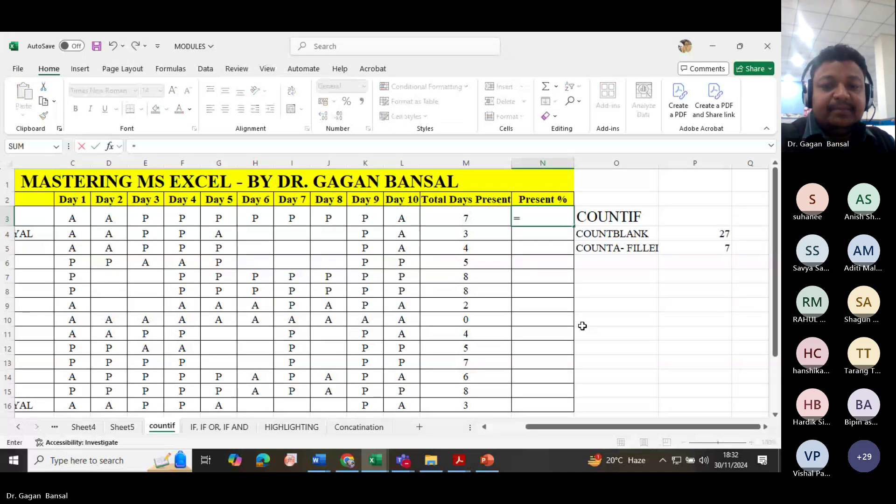
text(()
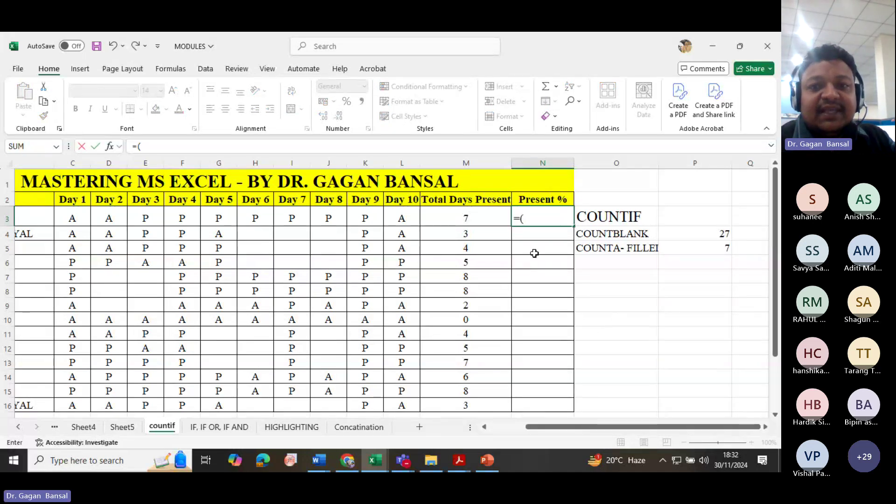
click(470, 224)
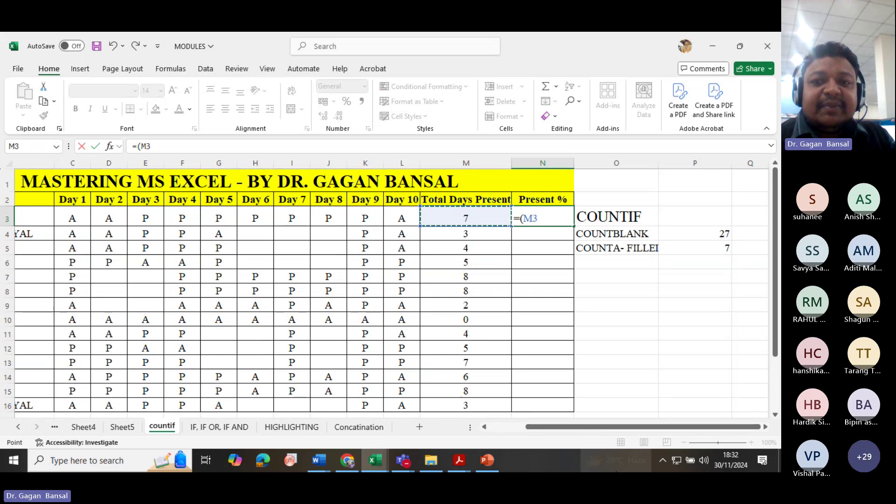
text(/)
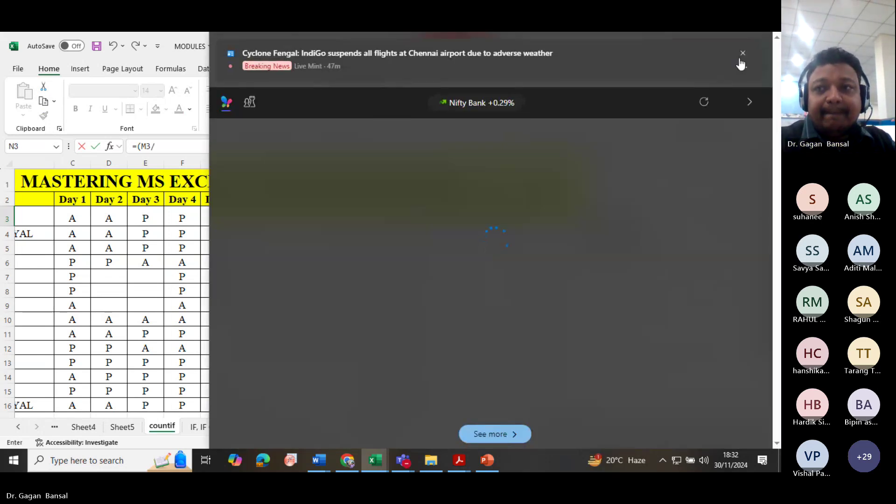
click(743, 52)
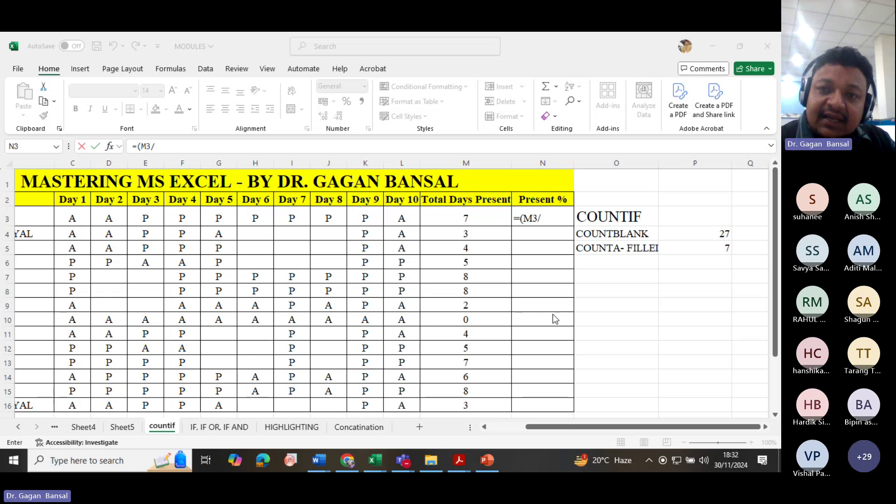
click(557, 214)
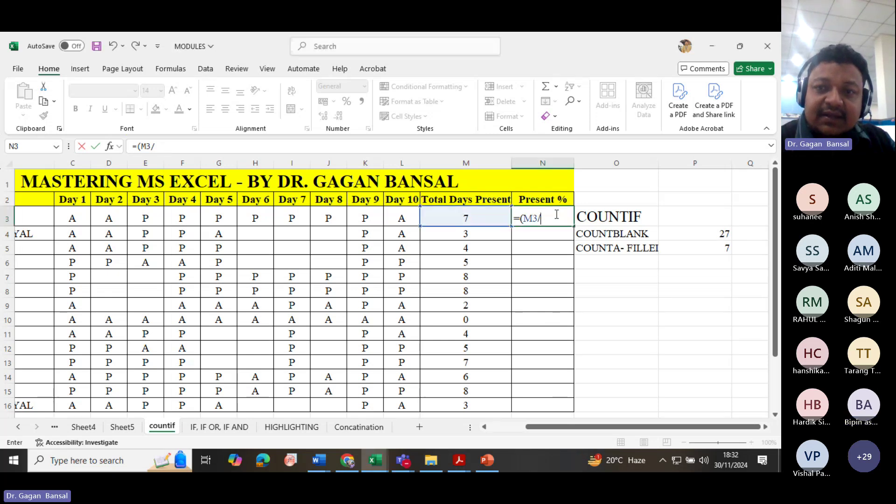
text(COUNT)
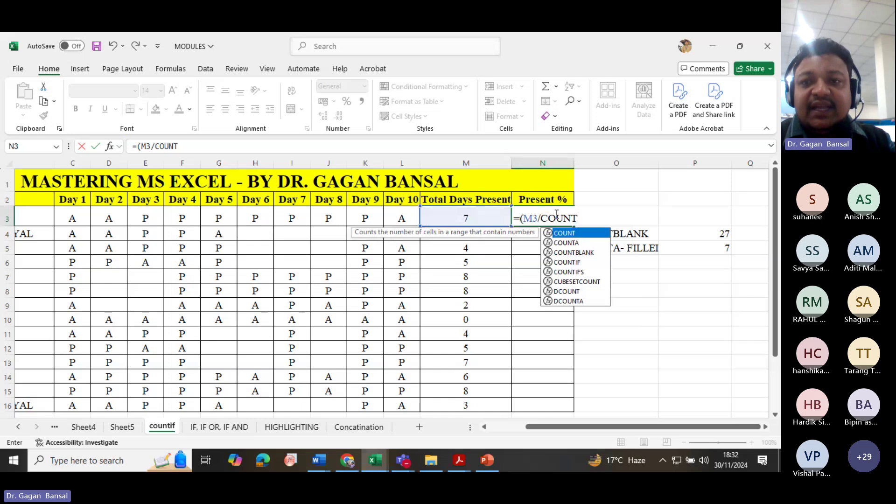
text(A()
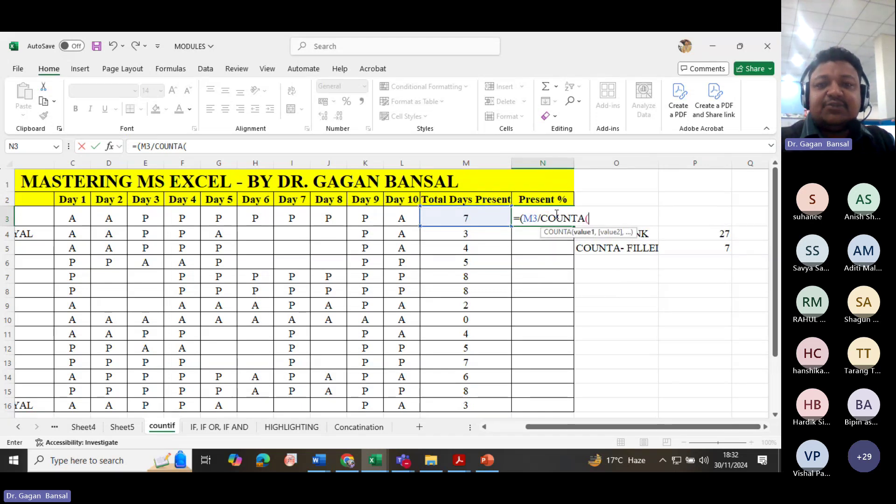
drag(87, 221, 400, 217)
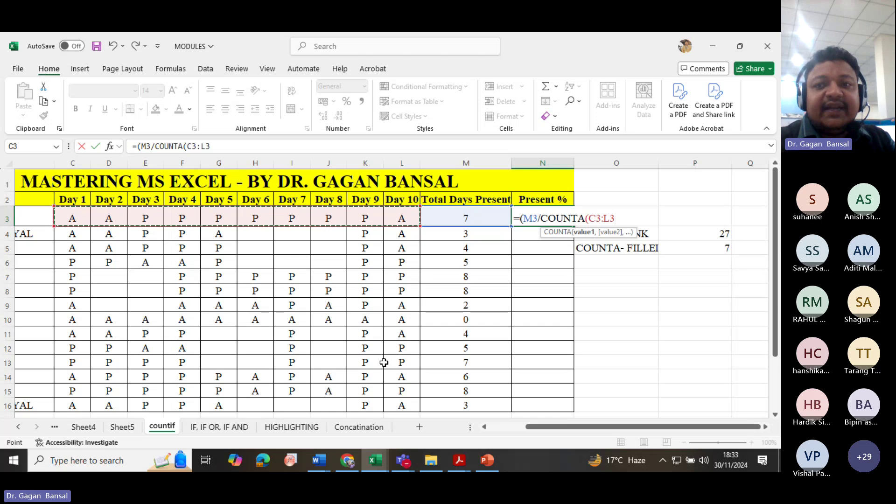
text())
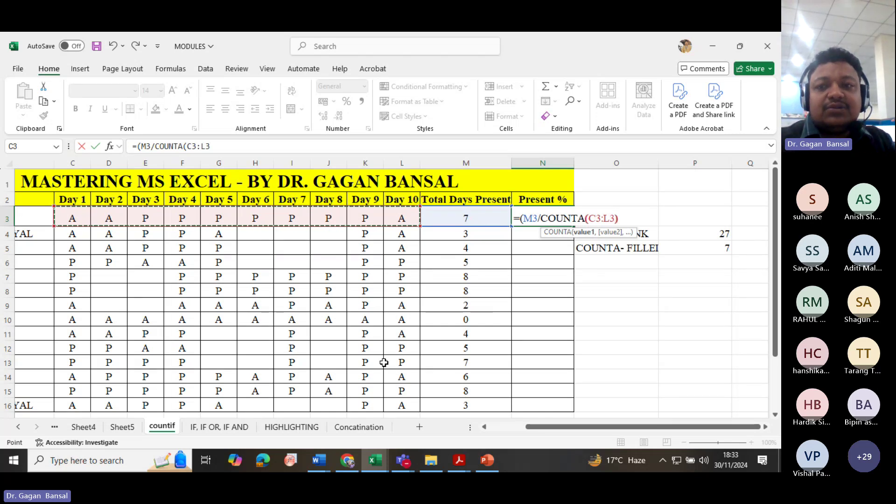
key(Return)
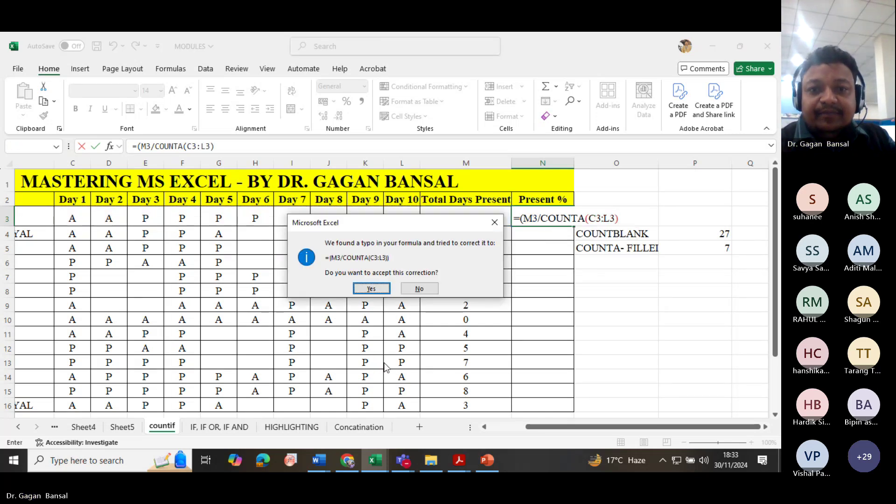
click(371, 289)
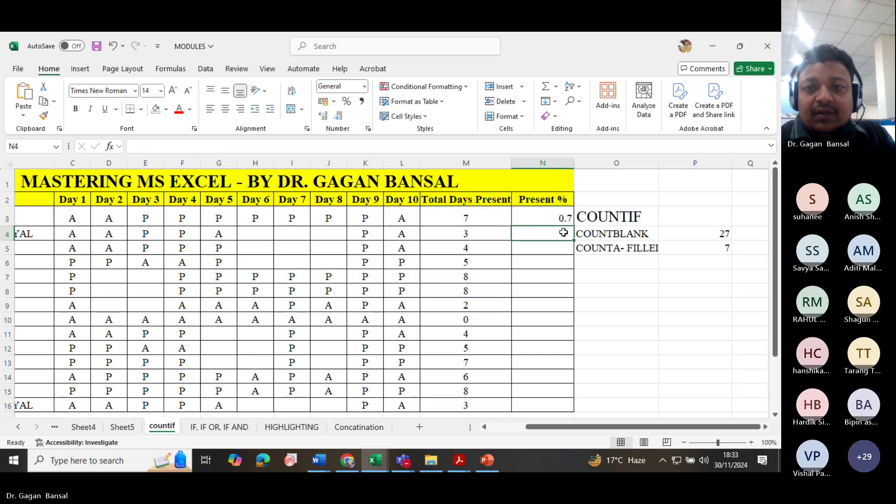
Append *100 to the Present % formula in N3 and fill it down to N16
click(556, 220)
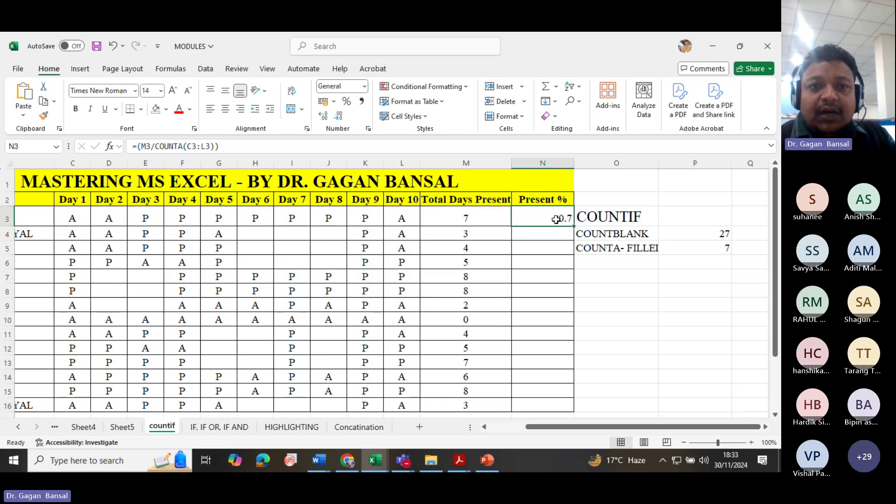
click(227, 147)
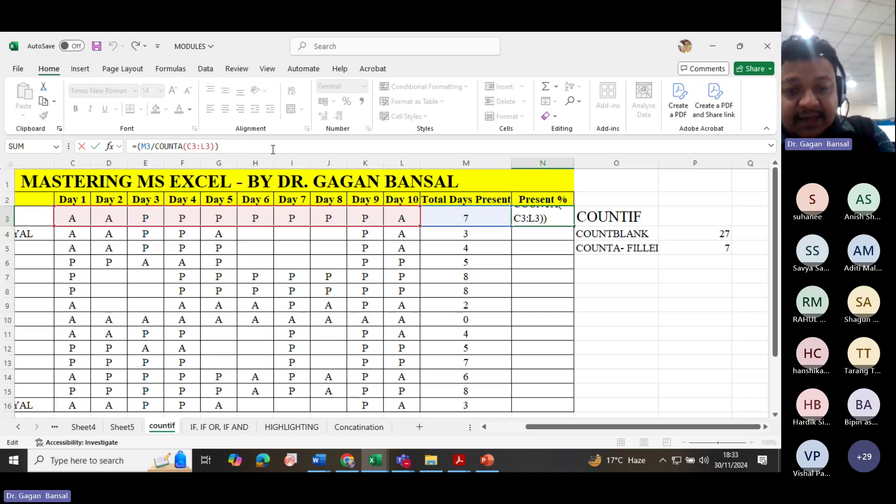
text(*100)
key(Return)
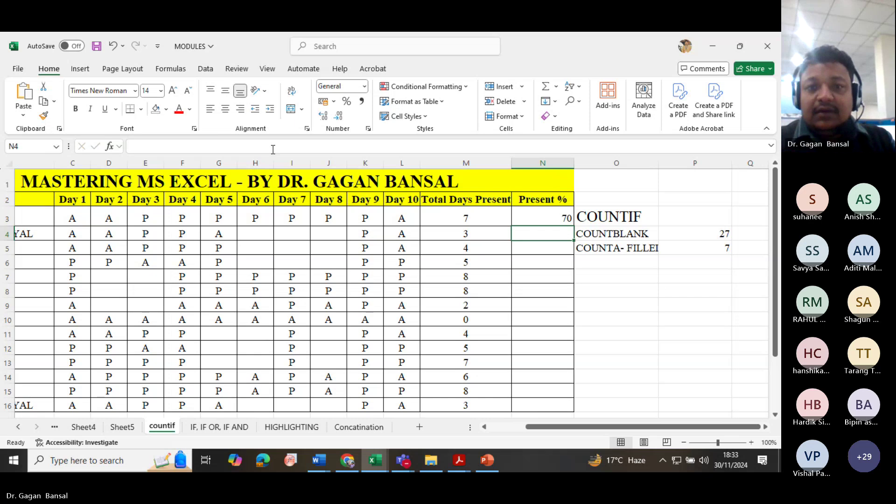
click(551, 222)
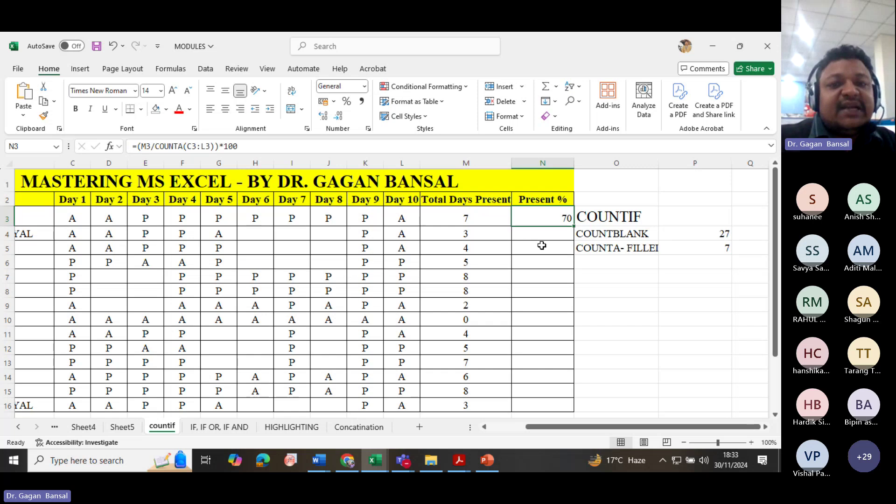
drag(574, 227, 570, 407)
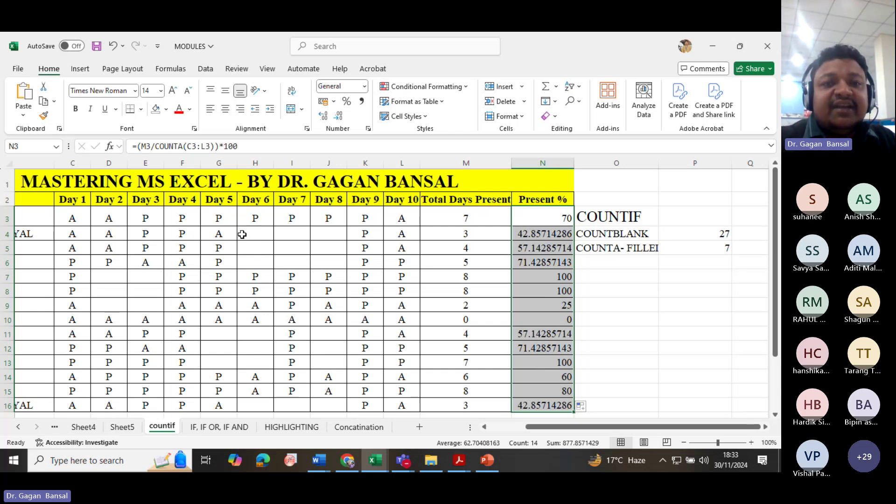
Examine the attendance entries in rows 4, 7 and 8 and the Total Days Present formula in M7
drag(74, 234, 212, 234)
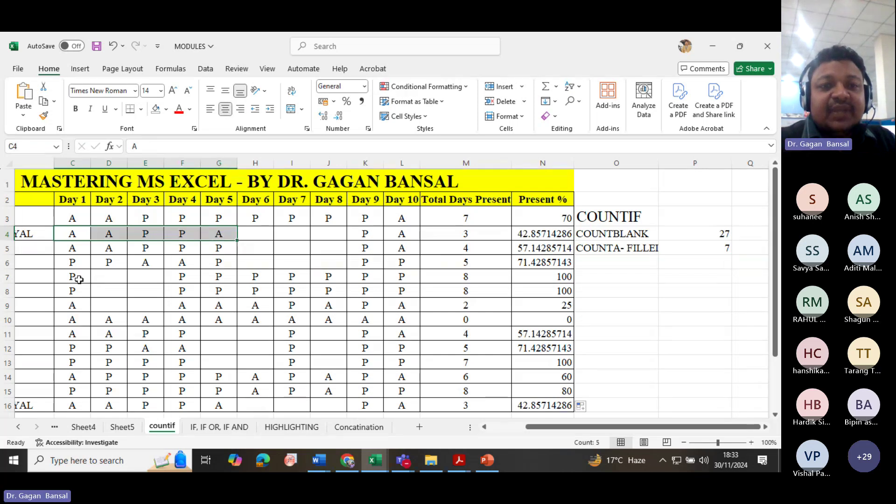
drag(72, 278, 284, 285)
drag(379, 278, 407, 279)
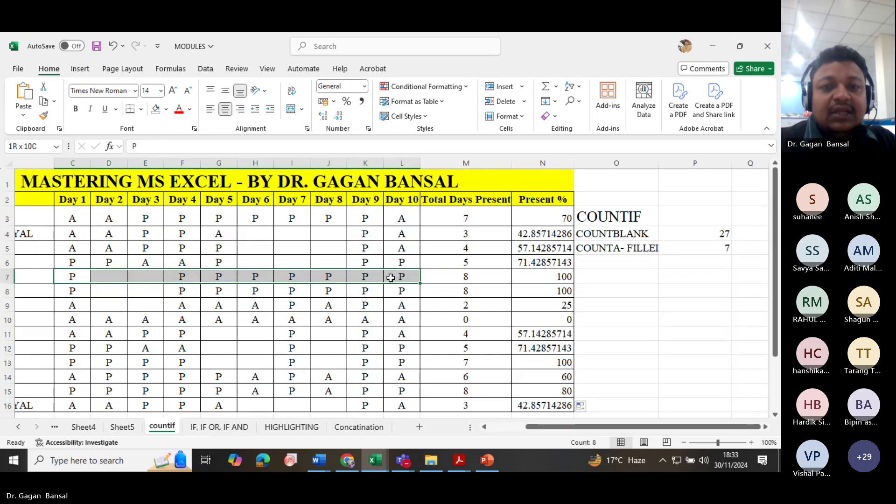
click(112, 277)
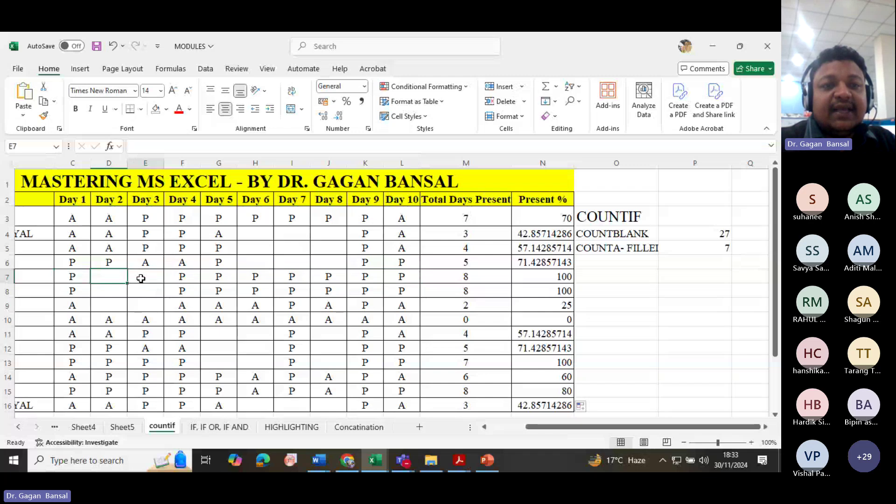
drag(70, 291, 392, 294)
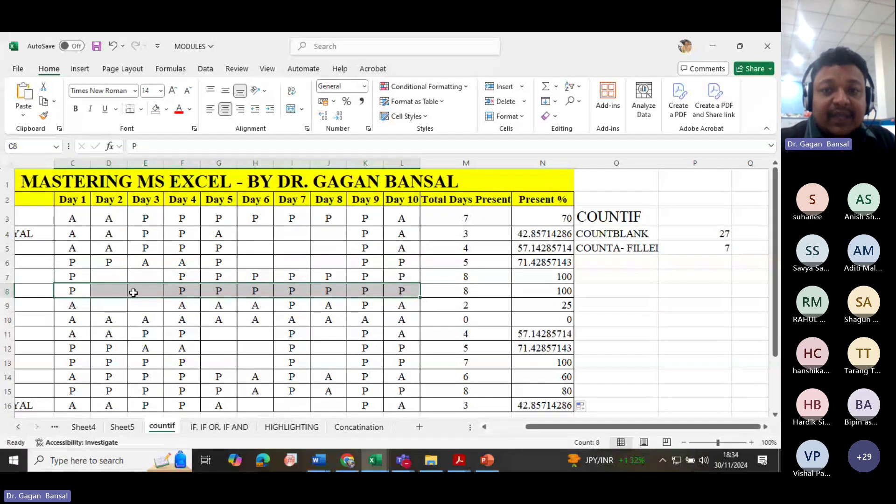
click(449, 281)
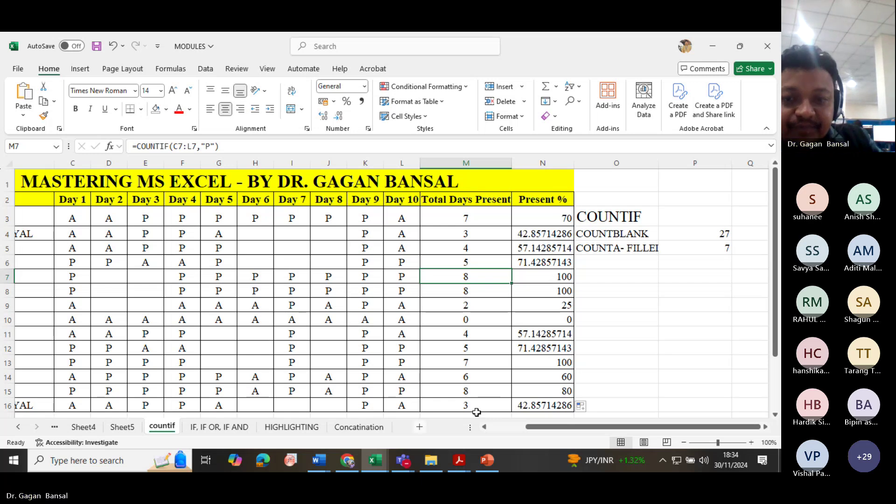
Fill rows 15 and 7 with orange to highlight the two students with equal days present for comparison
drag(525, 425, 489, 425)
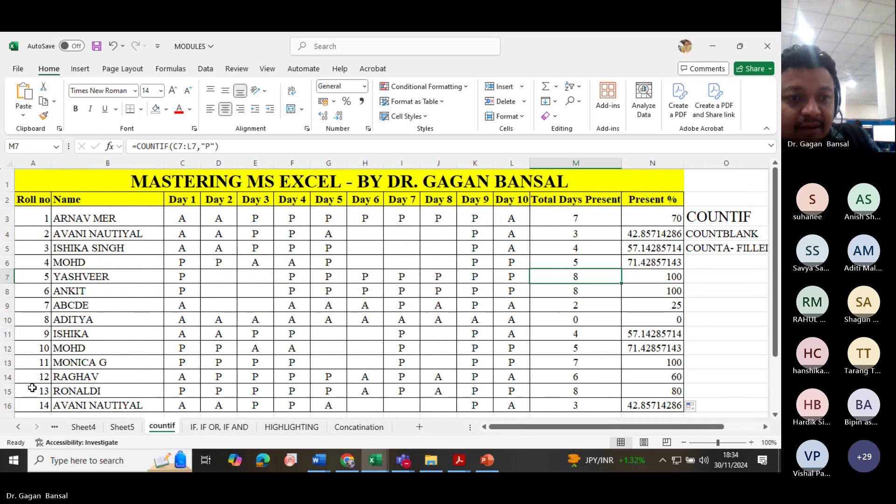
click(7, 392)
click(167, 109)
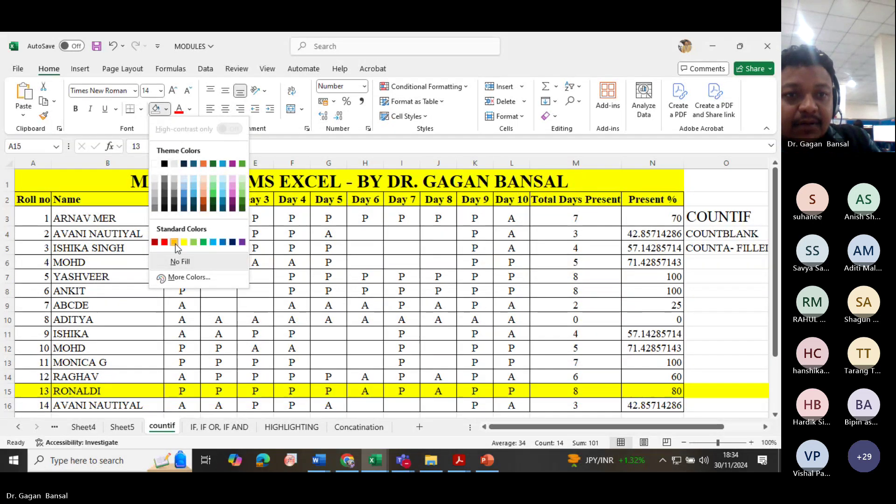
click(561, 392)
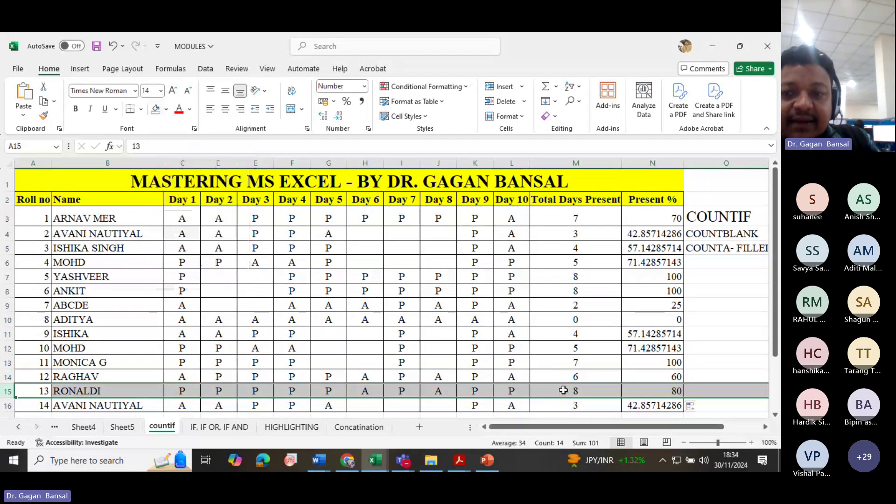
click(166, 109)
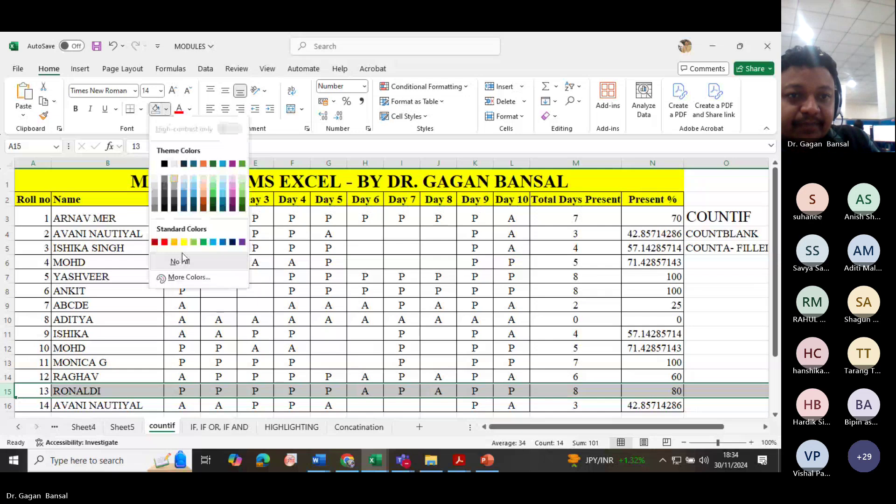
click(174, 242)
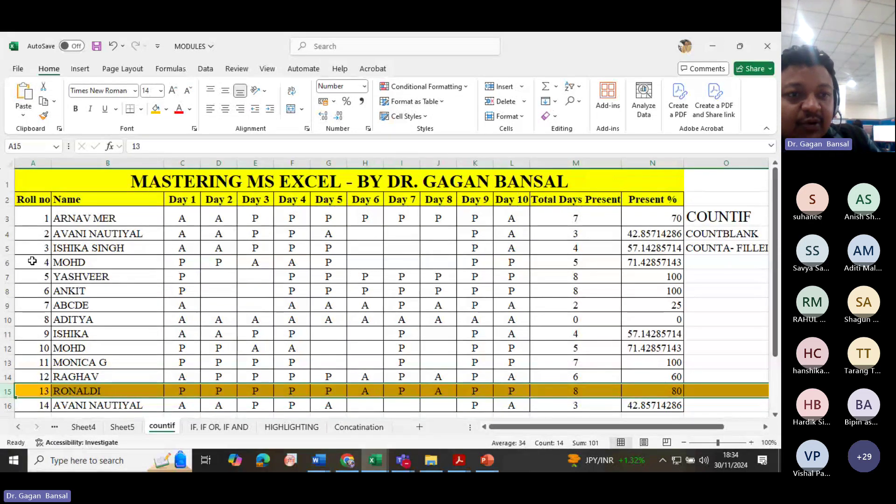
click(7, 276)
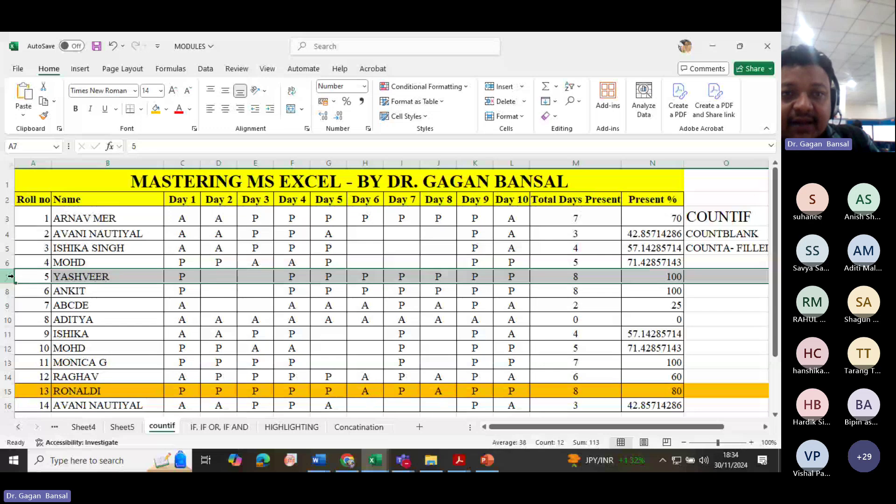
click(156, 111)
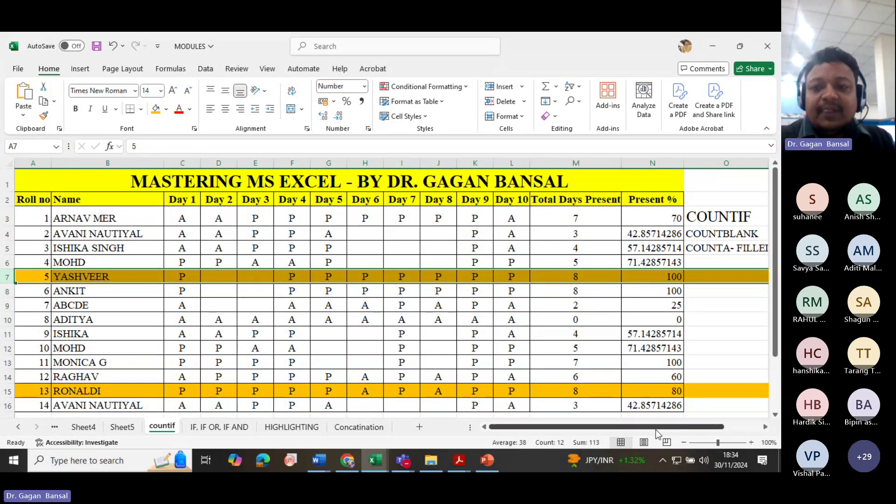
Enter 1, 2 and 3 in the blank Day 6, Day 7 and Day 8 cells H4:J4
drag(656, 429, 686, 434)
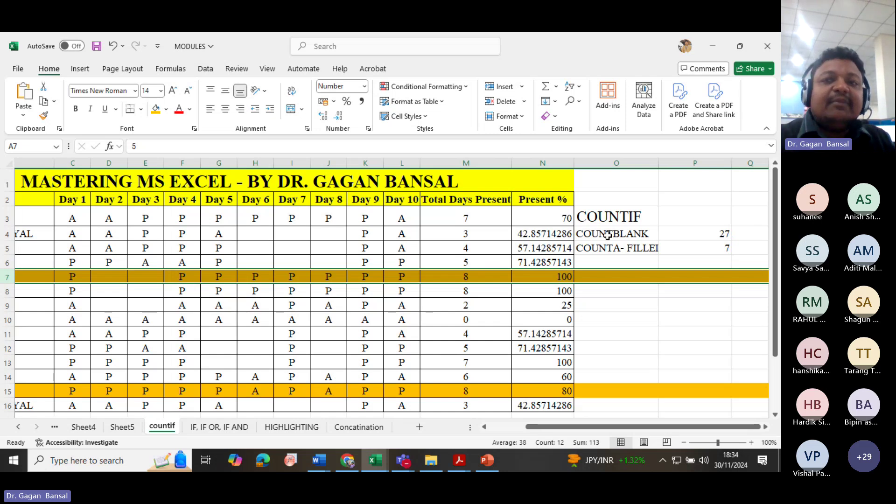
click(611, 263)
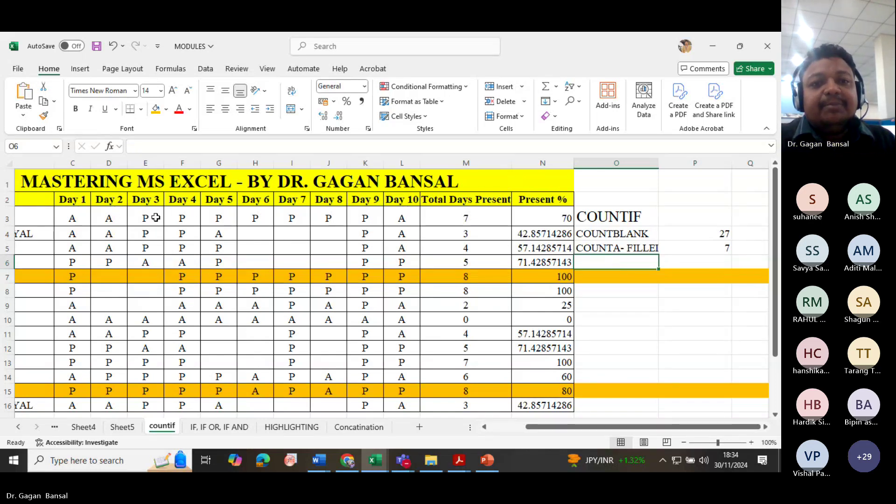
click(262, 235)
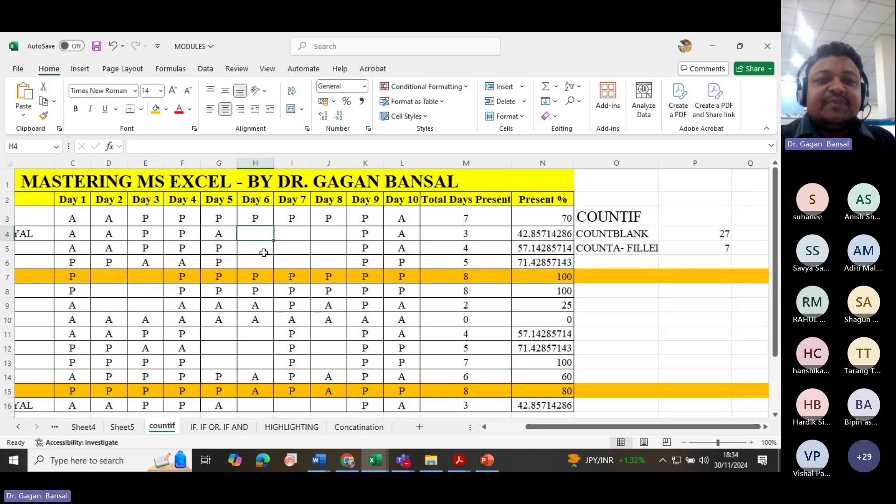
text(1)
key(Tab)
text(2)
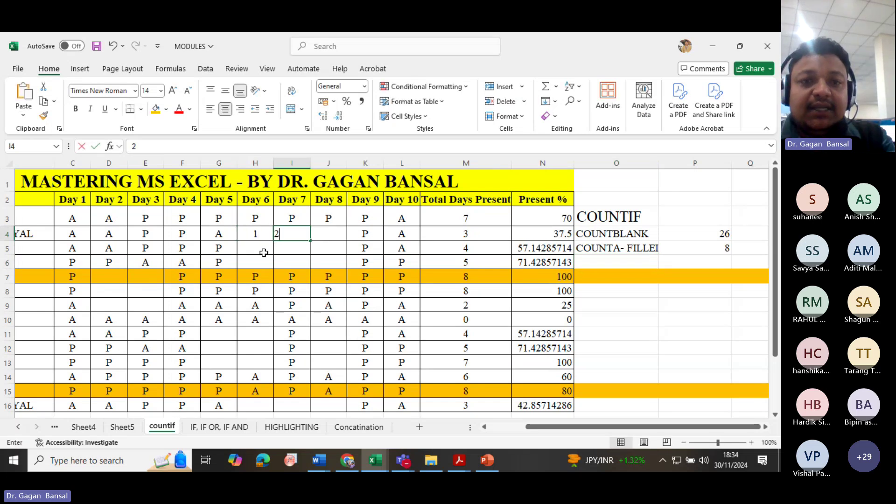
key(Tab)
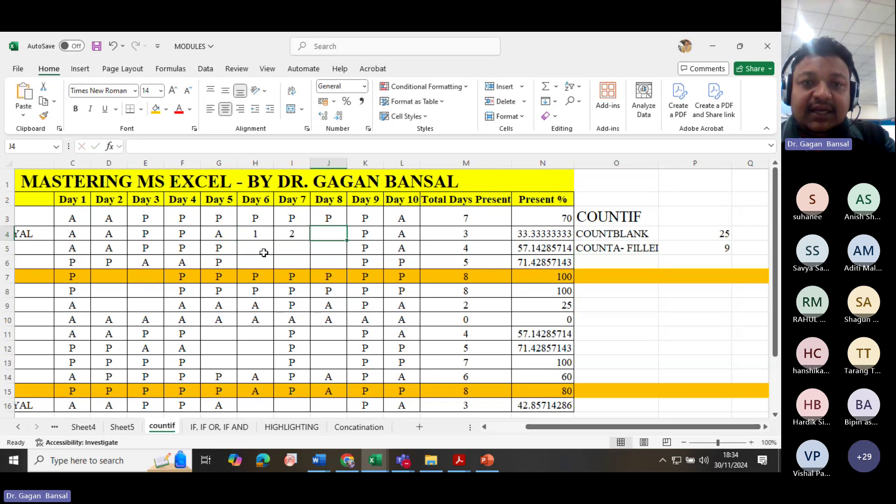
text(3)
key(Return)
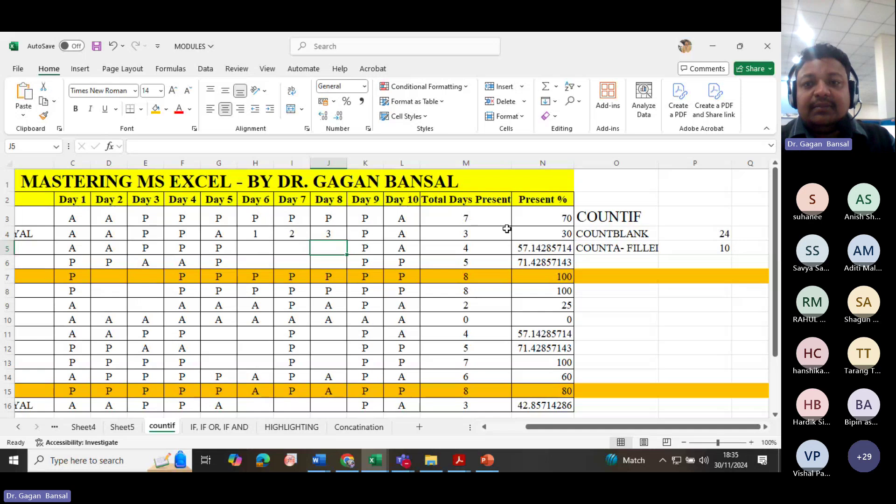
Delete the Present % formulas from N3:N16
drag(529, 221, 550, 405)
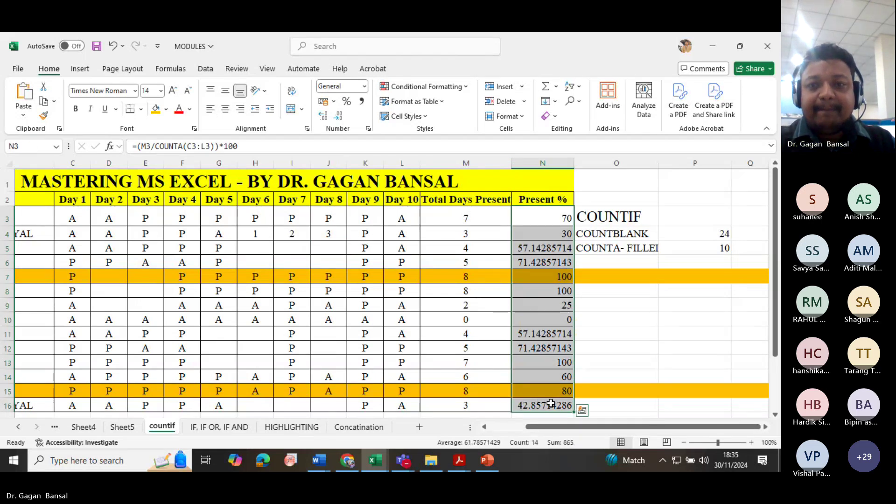
key(Delete)
click(655, 343)
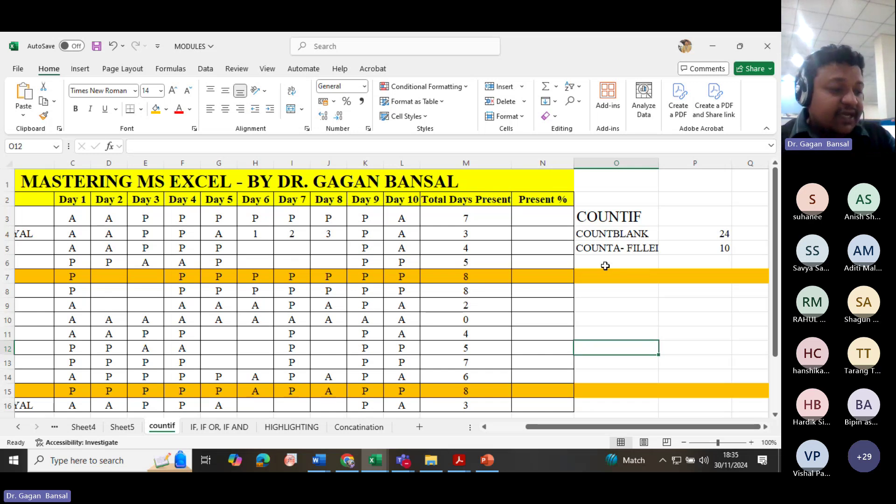
Add the label COUNT- NO. in O6 below the COUNTA label
click(64, 234)
drag(64, 234, 397, 235)
click(593, 263)
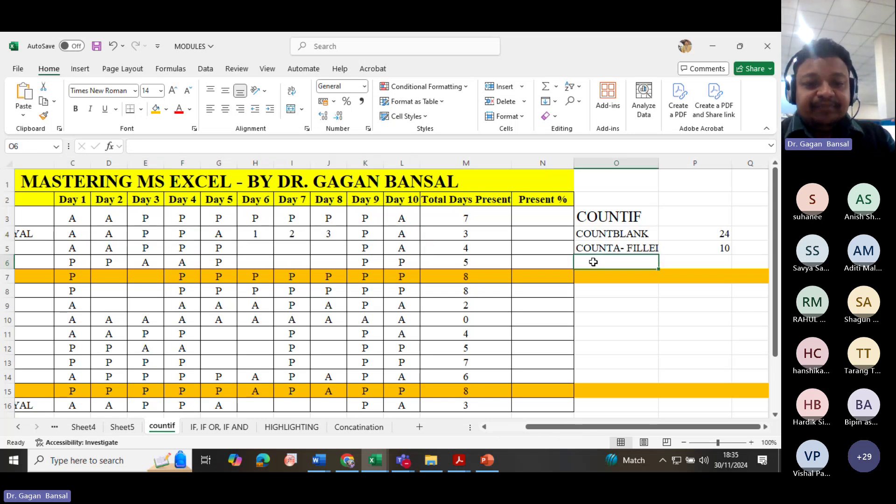
text(C)
key(BackSpace)
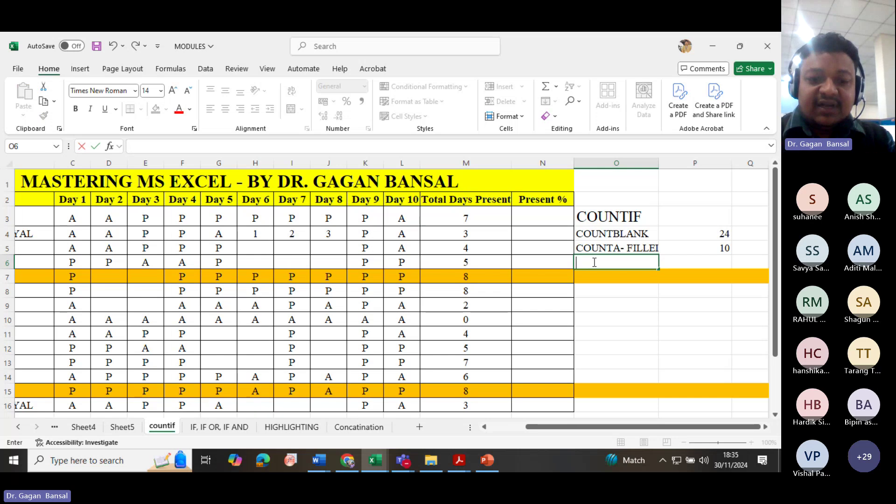
text(COUNT- NO.)
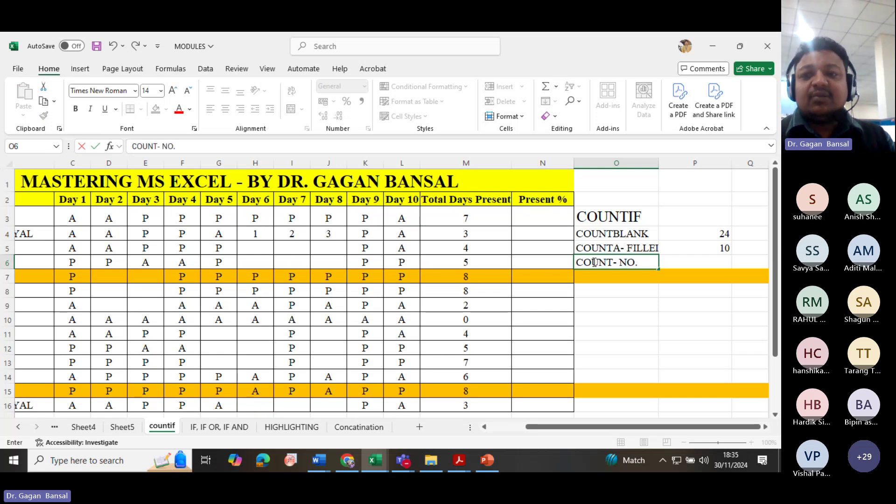
Enter the formula =COUNT(C3:L16) in P6 to count the numeric cells in the attendance range
click(691, 263)
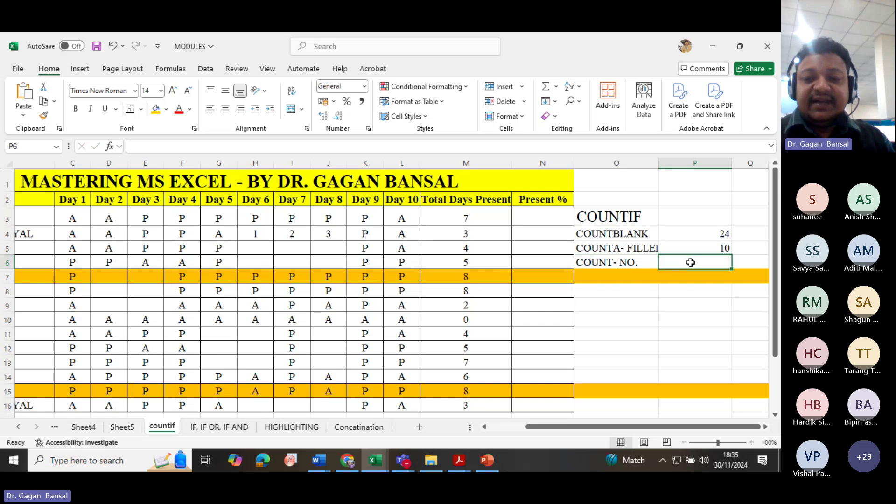
text(=)
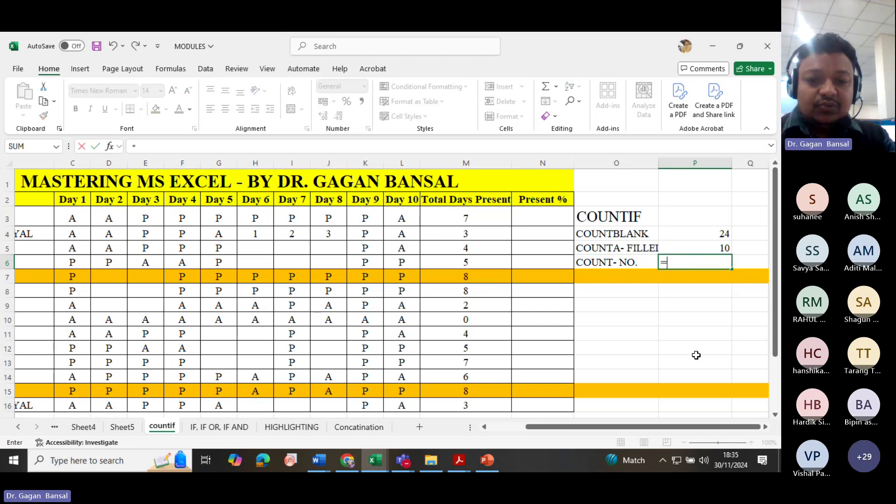
text(COUNT)
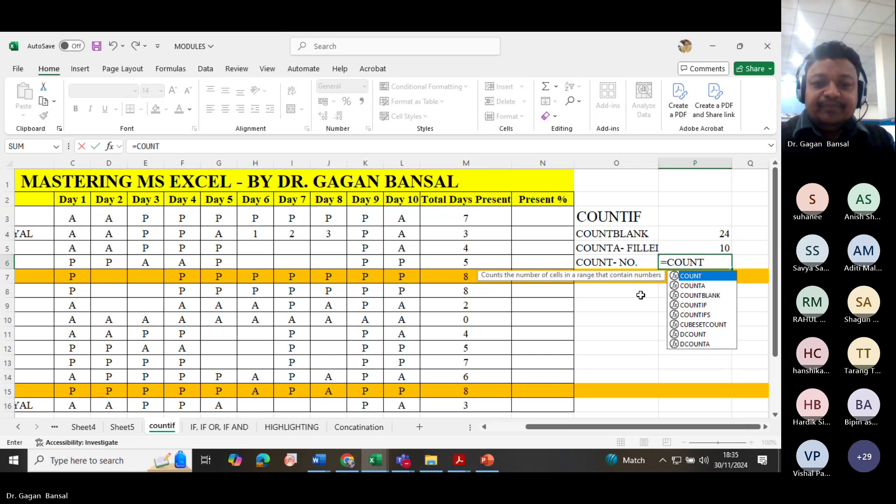
text(()
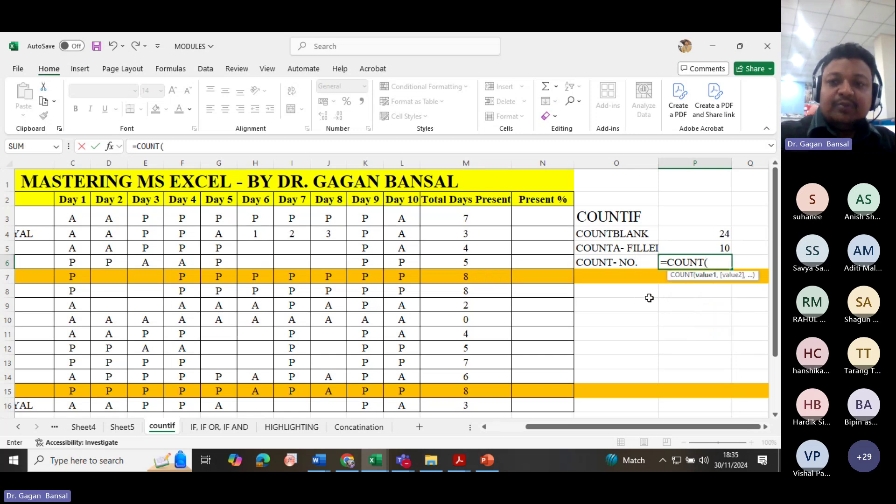
click(78, 219)
drag(86, 231, 443, 402)
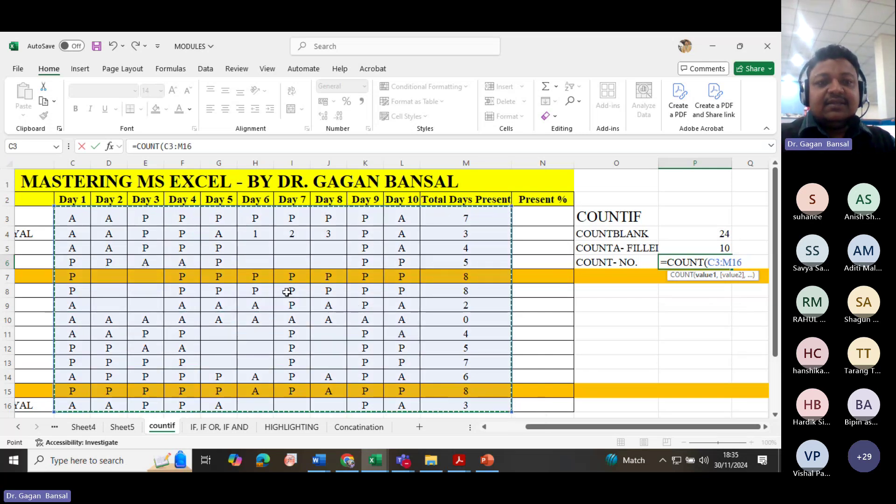
drag(68, 218, 402, 406)
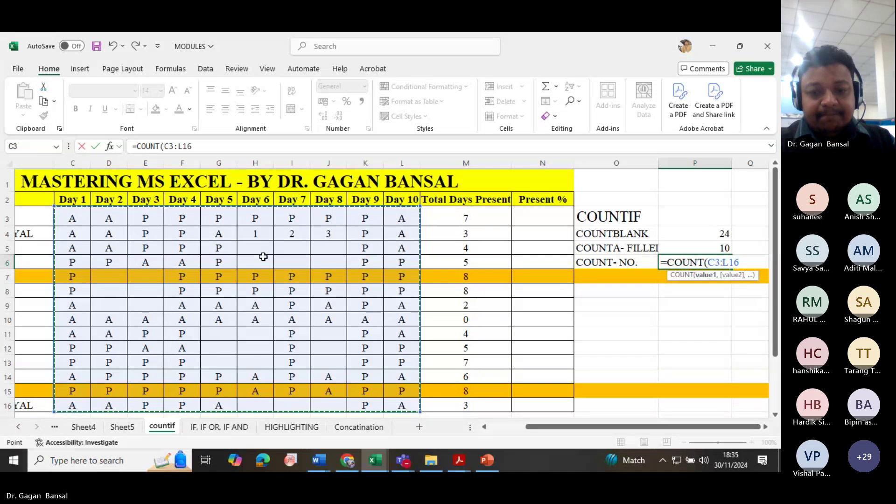
text())
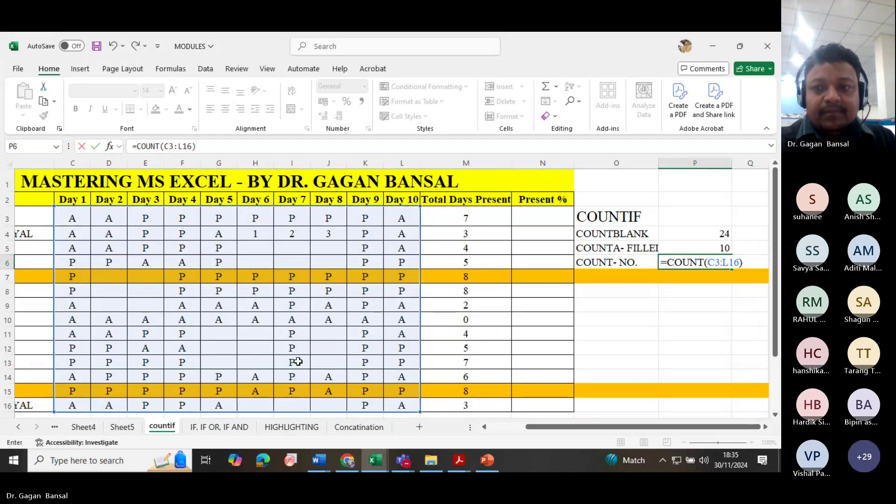
key(Return)
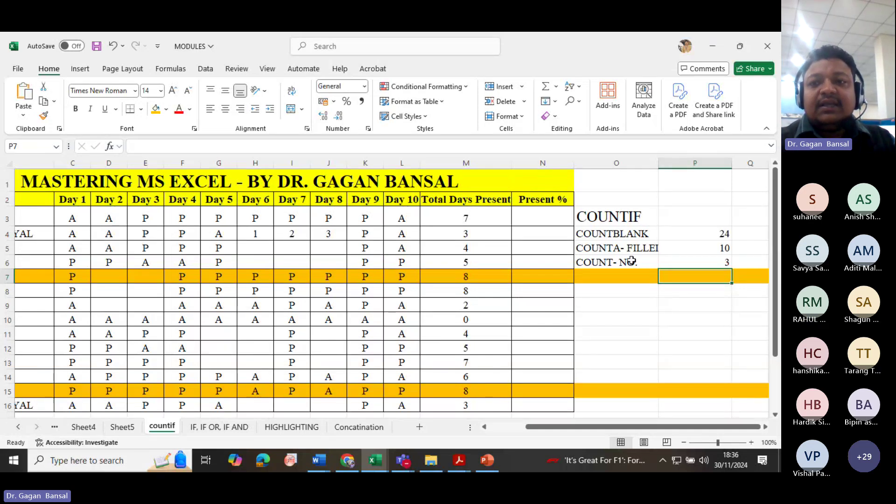
Autofit column O to the width of its function labels
double_click(657, 161)
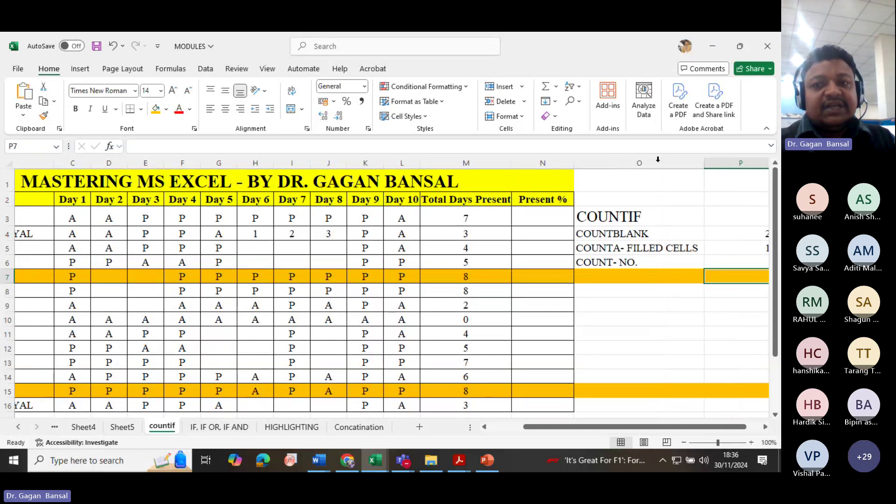
drag(611, 430, 646, 429)
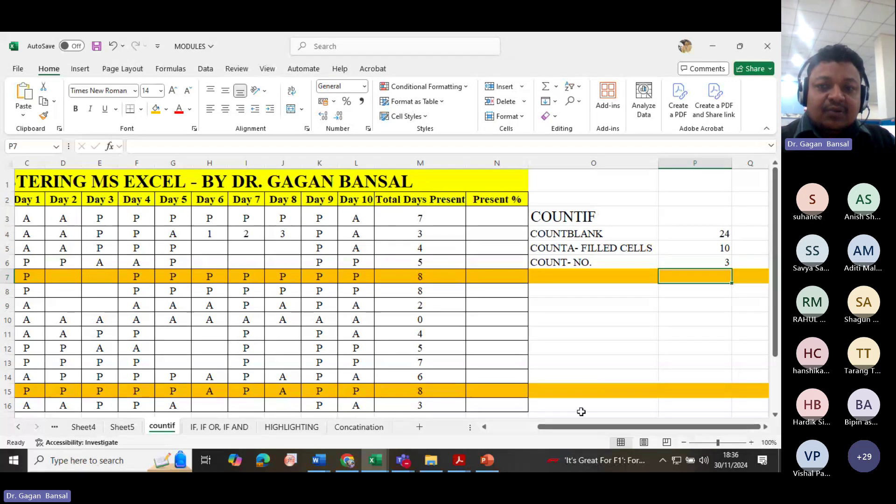
drag(580, 429, 535, 430)
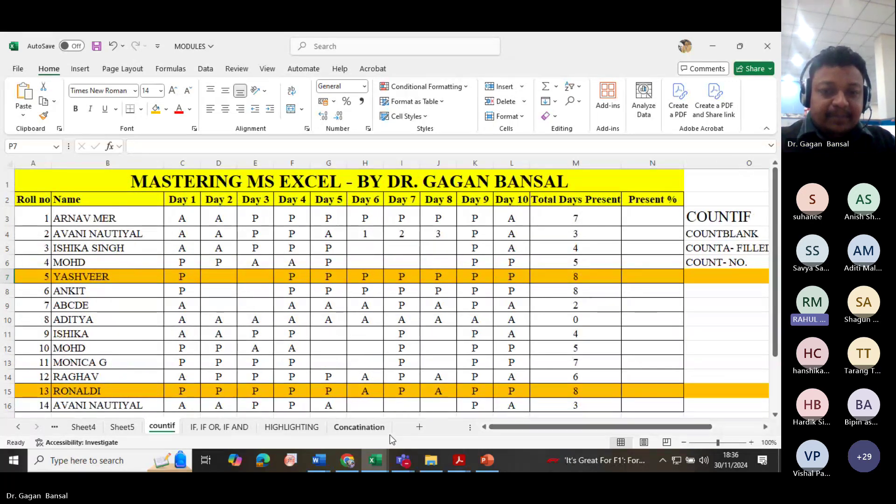
mouse_move(371, 463)
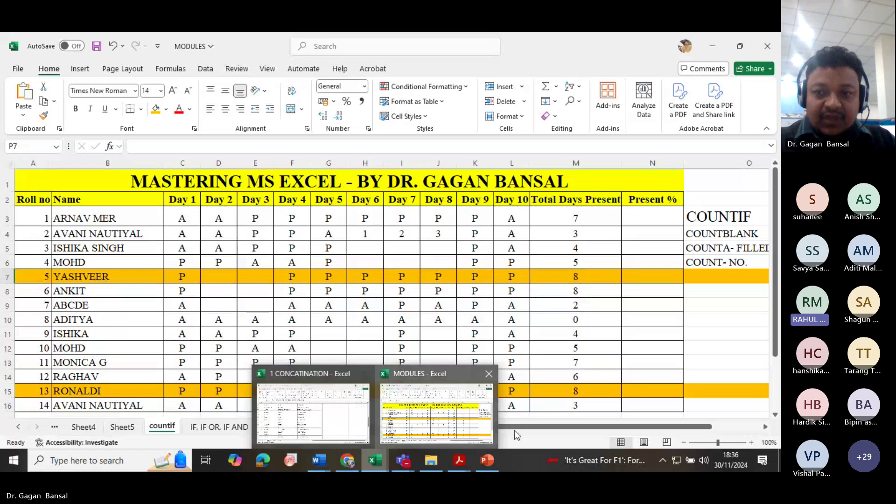
Check the COUNTBLANK and COUNTA formulas in P4 and P5, and clear the numbers from H4:J4
drag(591, 429, 665, 430)
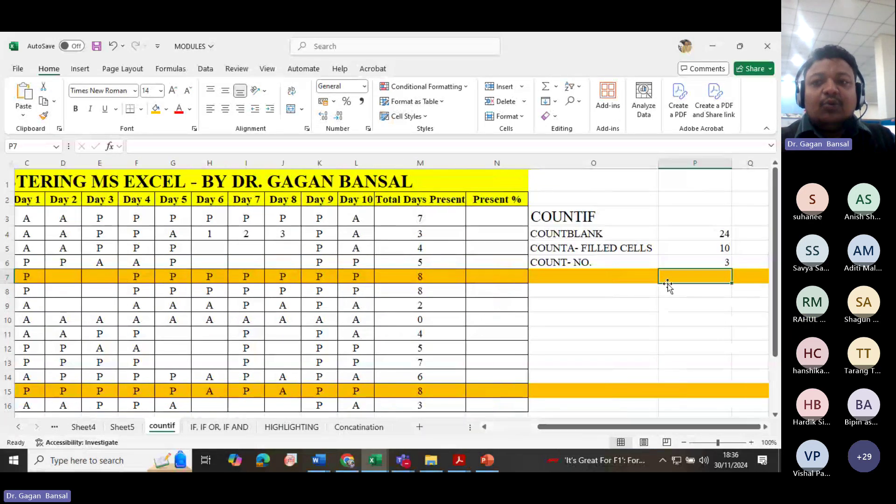
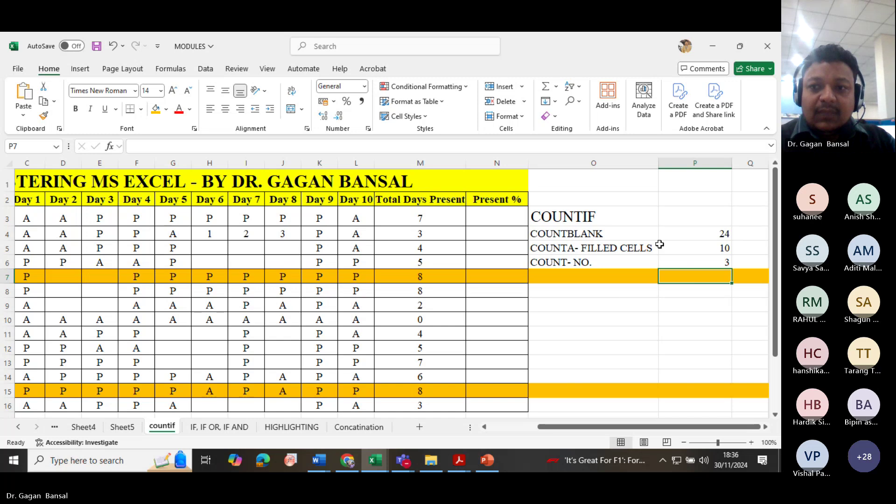
click(677, 248)
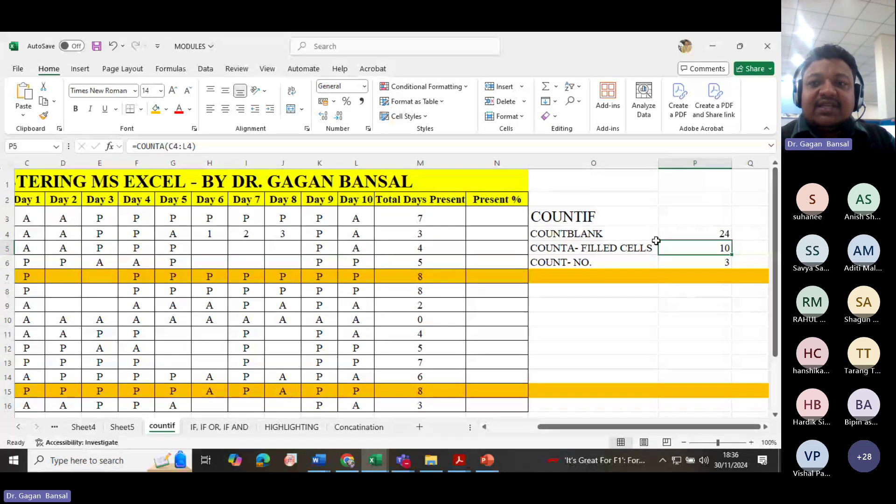
click(661, 237)
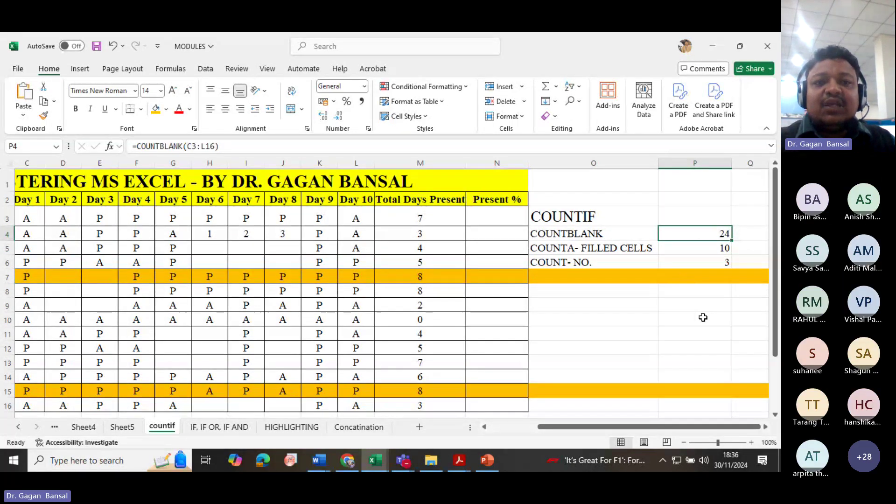
key(Down)
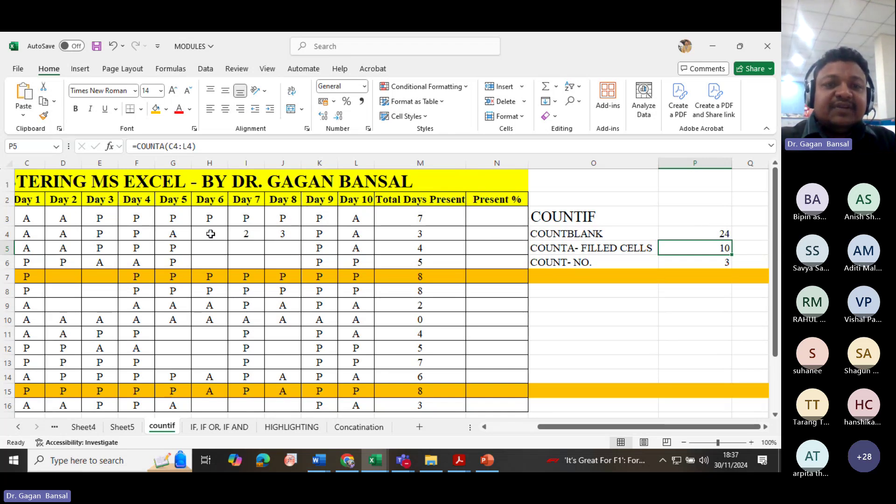
drag(209, 233, 280, 234)
key(Delete)
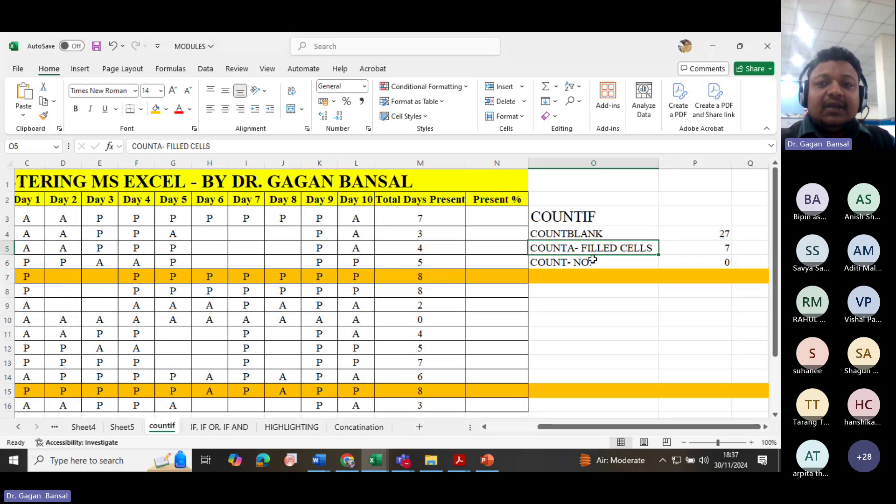
Remove the C4:L4 argument from the COUNTA formula in P5 and clear the Day 1 entry in C3
click(682, 250)
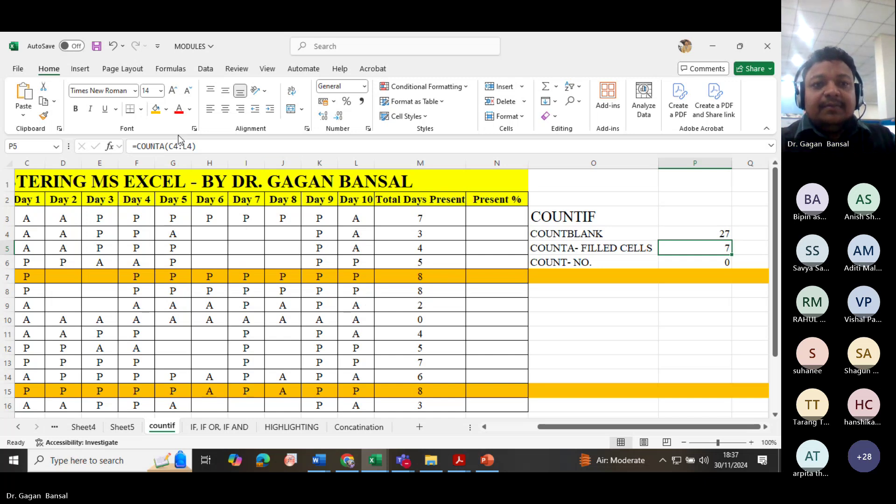
click(196, 147)
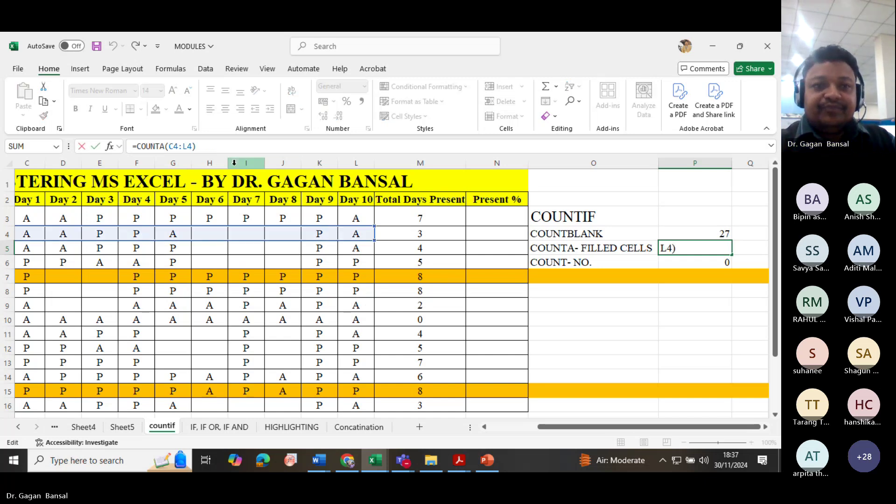
key(BackSpace)
key(BackSpace)
key(BackSpace)
key(BackSpace)
key(BackSpace)
key(BackSpace)
key(BackSpace)
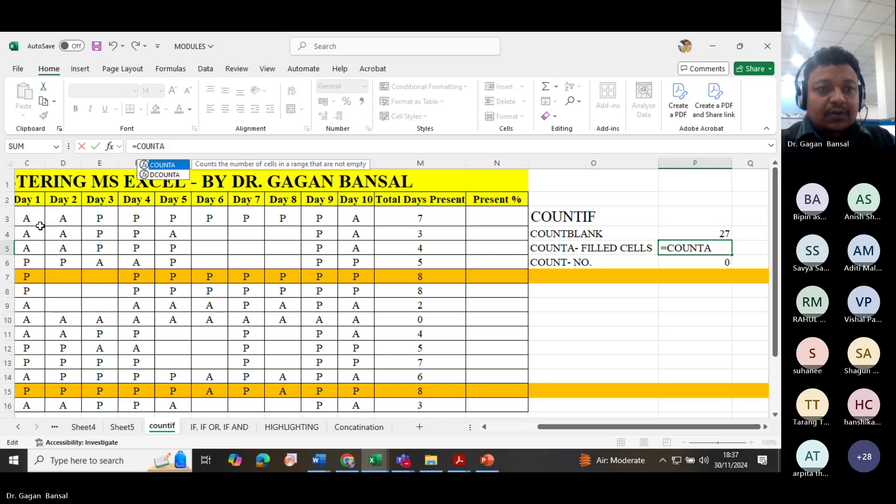
drag(22, 216, 367, 405)
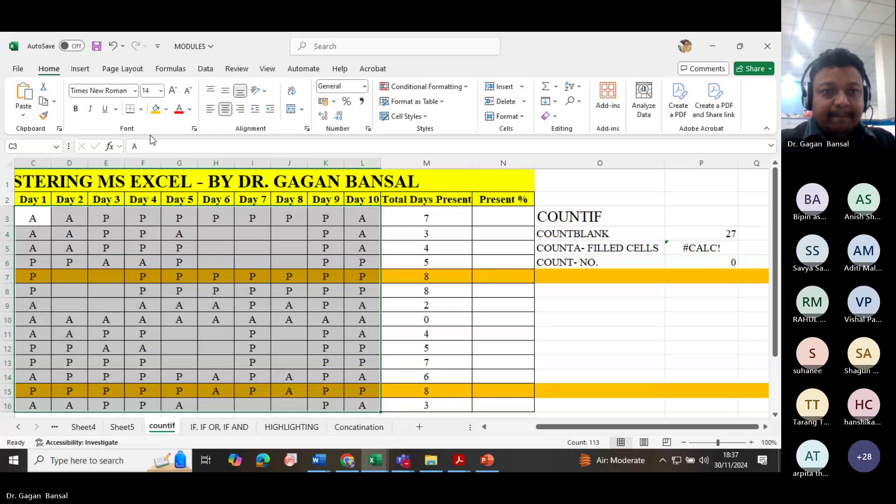
key(BackSpace)
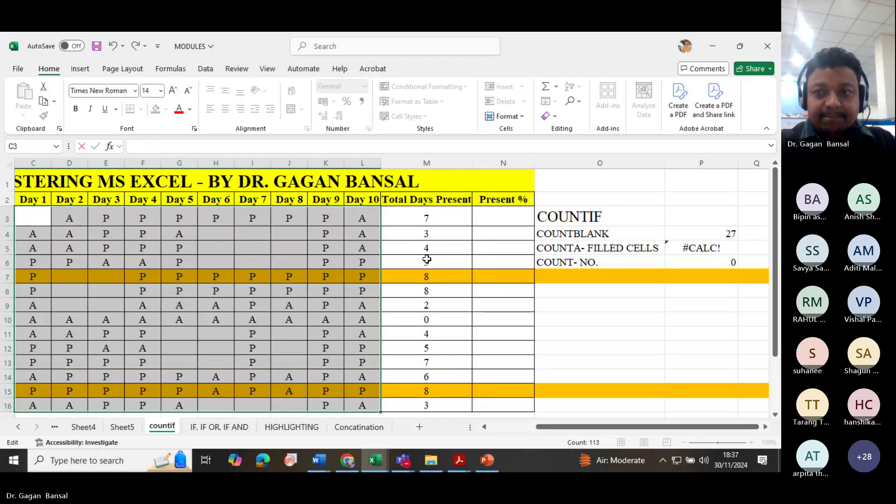
Complete the formula in P5 as =COUNTA(C3:L16) to count the filled cells across the whole attendance range
click(698, 250)
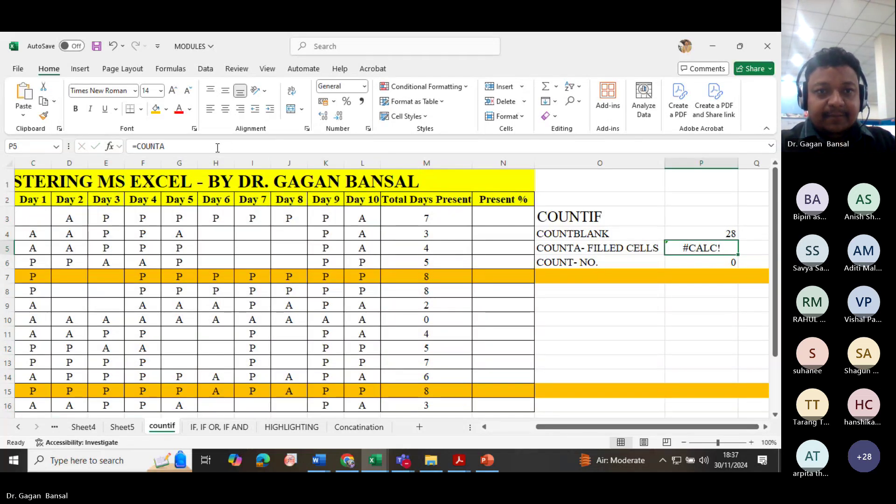
click(217, 148)
text(()
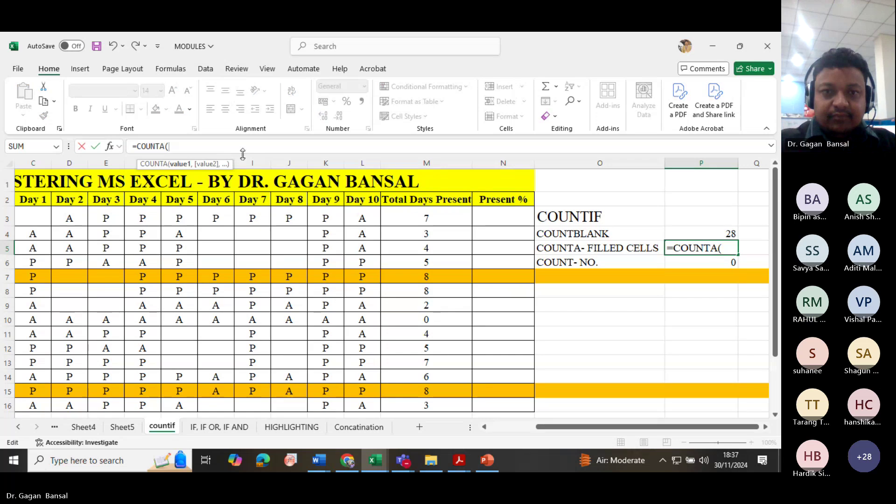
drag(38, 219, 379, 394)
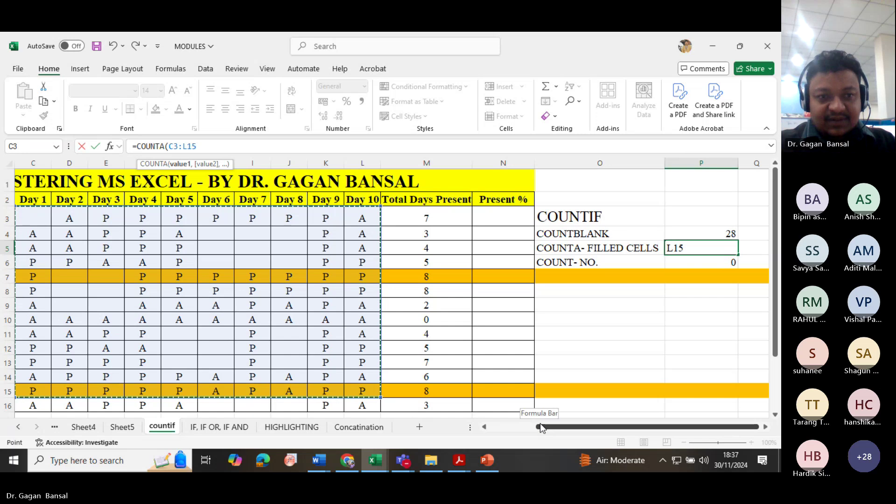
drag(542, 427, 460, 425)
key(shift+Down)
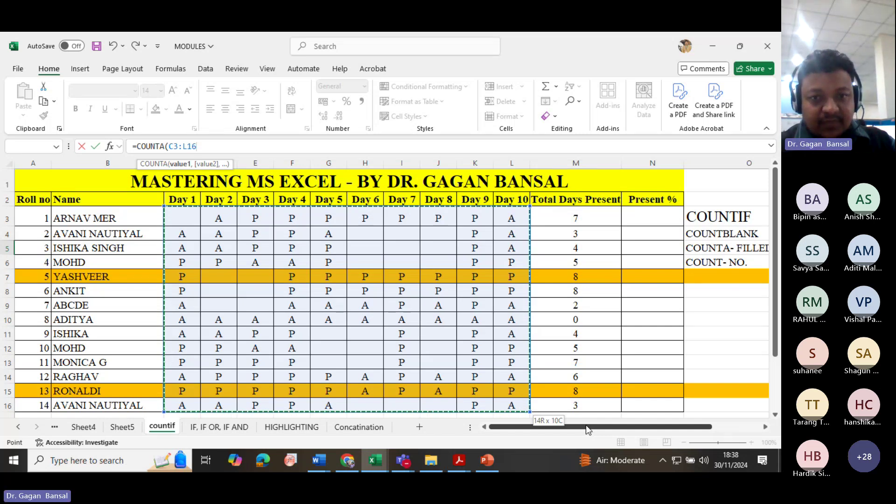
drag(587, 425, 636, 429)
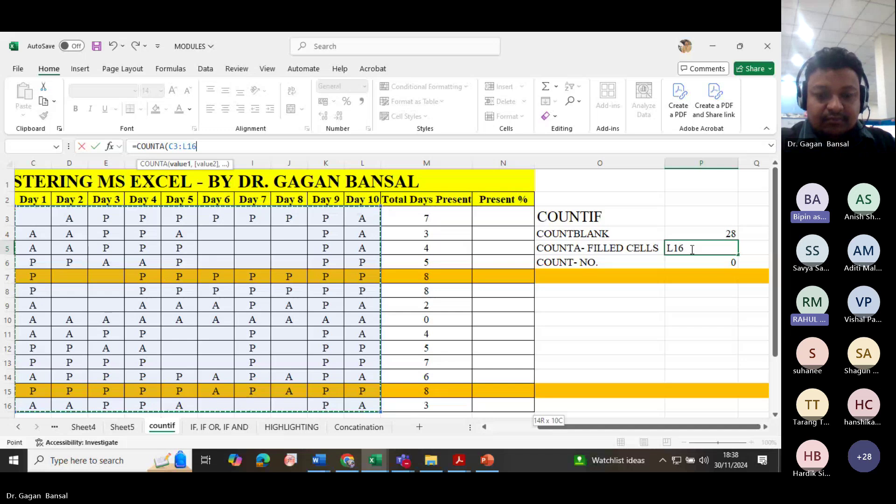
text())
key(Return)
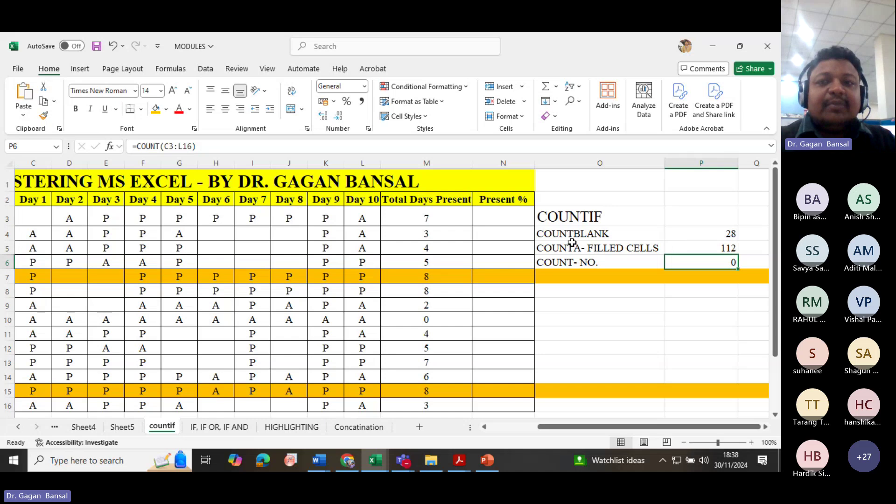
Inspect the COUNTIF formula in M3 and enter the numbers 1 and 2 in H4 and H5 under Day 6
click(560, 217)
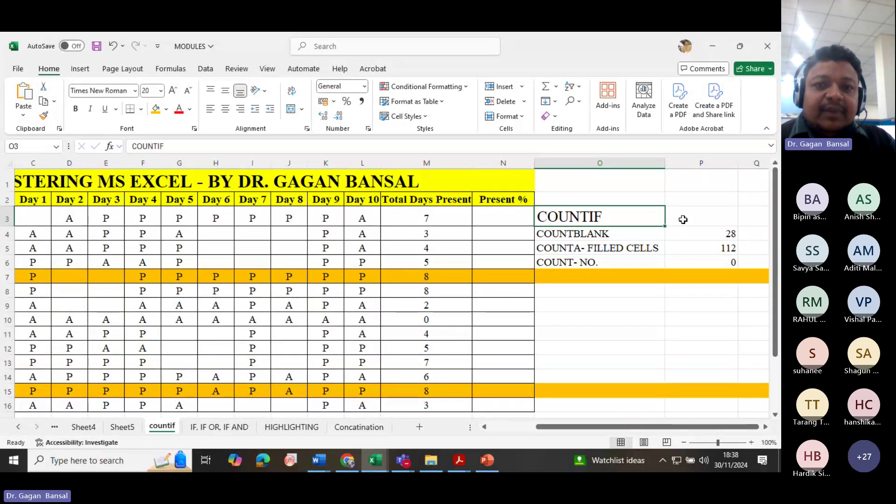
click(434, 216)
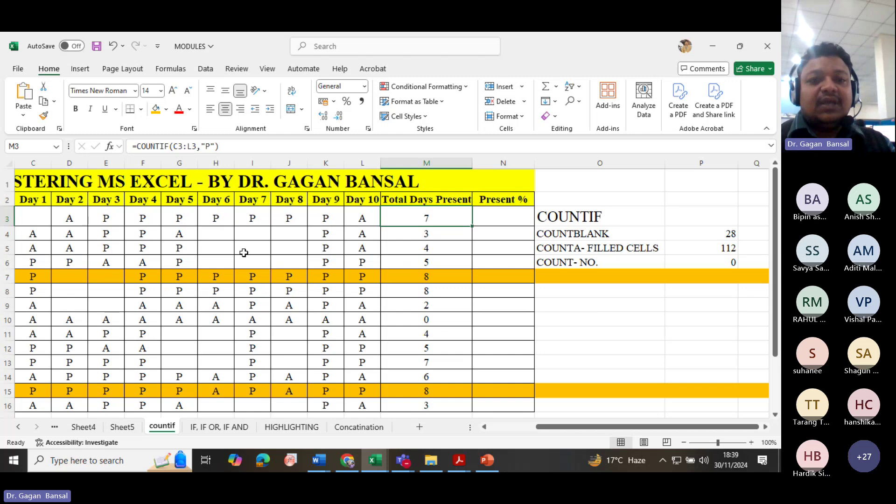
click(227, 236)
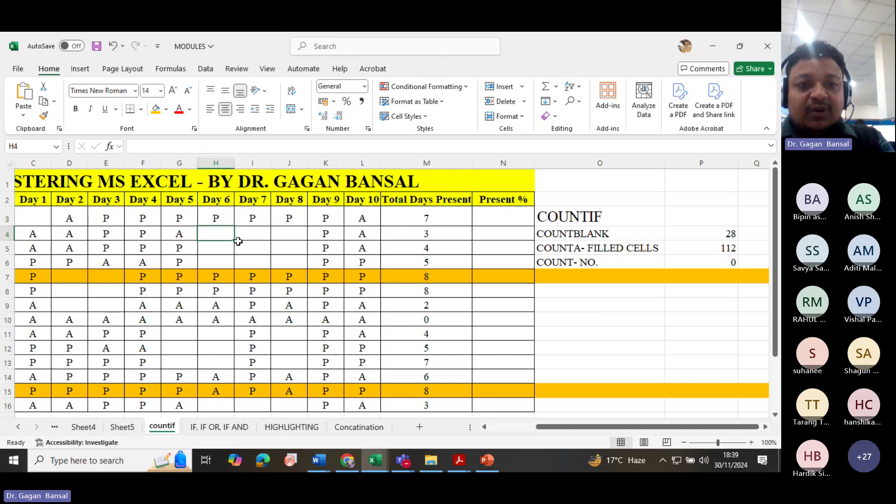
text(1)
key(Return)
text(2)
key(Return)
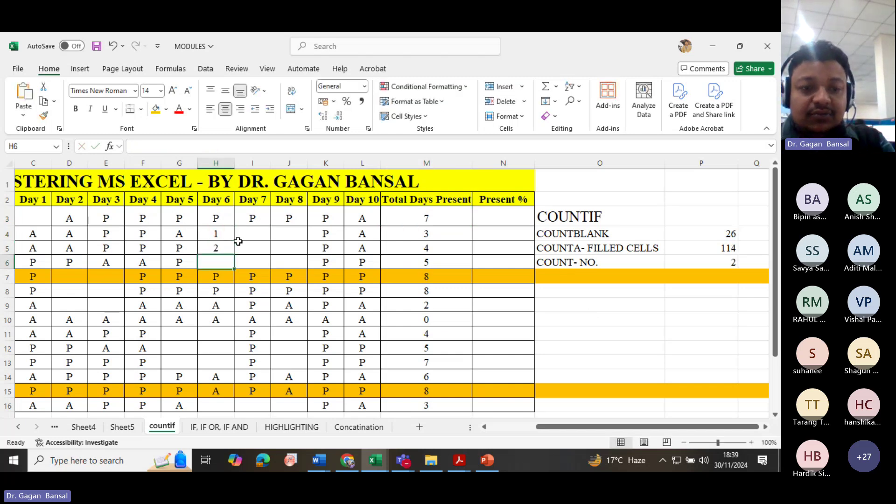
Enter 3 in cell H6 and copy the values of H4:H6 into I4:J6 under Day 7 and Day 8
text(3)
key(Return)
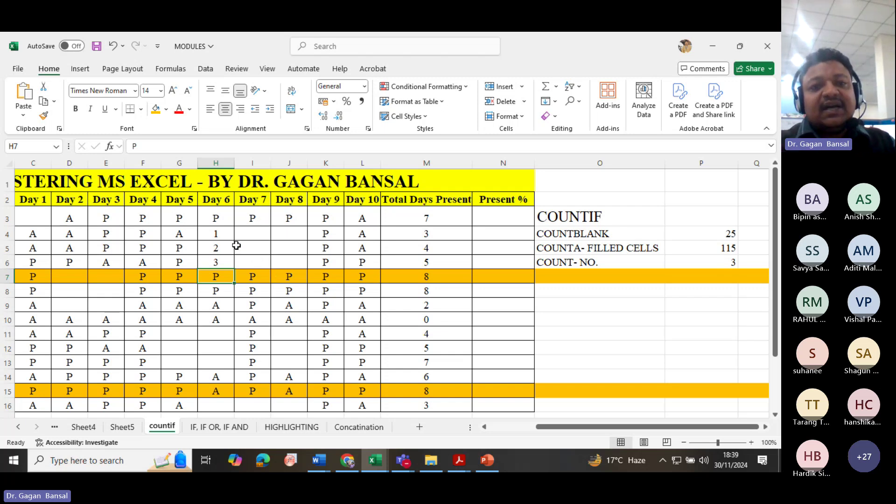
drag(216, 236, 215, 260)
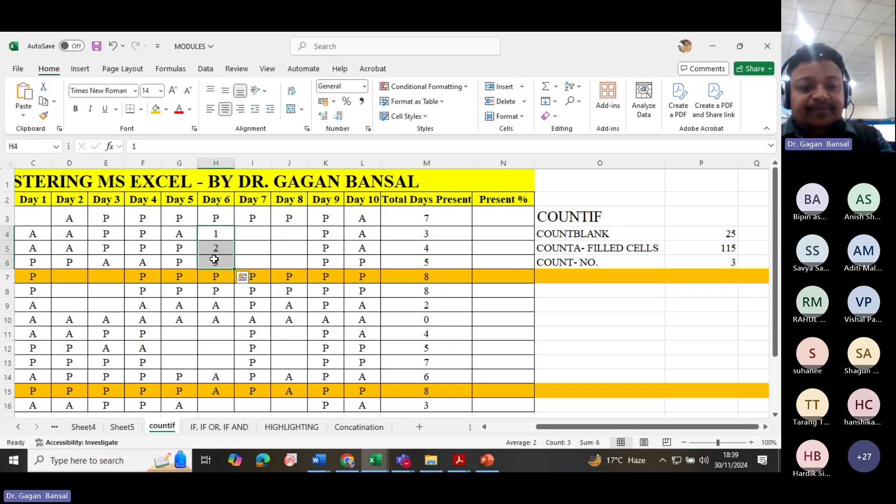
key(ctrl+c)
key(Right)
key(shift+Right)
key(shift+Up)
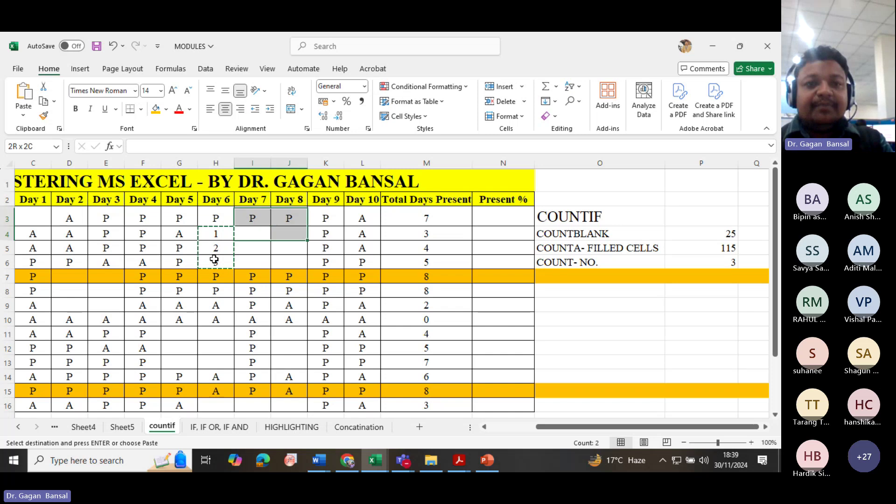
key(shift+Down)
key(shift+Down)
key(shift+Down)
key(ctrl+v)
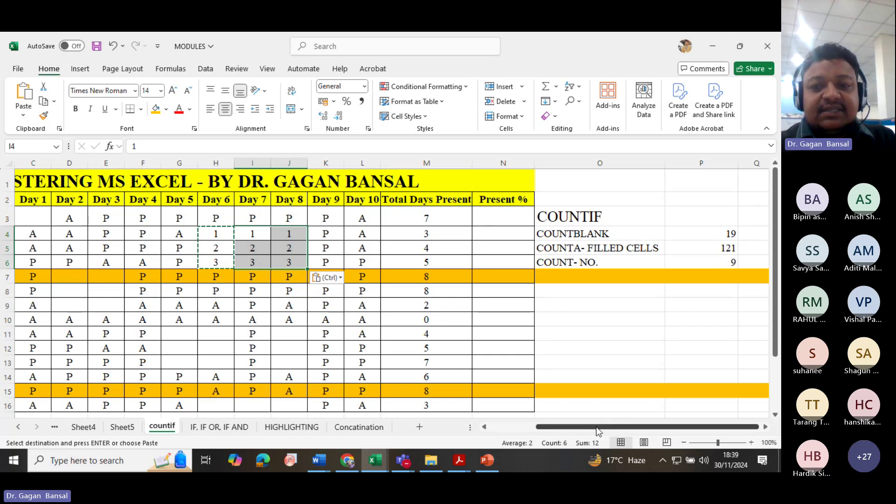
Inspect the formula behind the first student's Total Days Present in cell M3
drag(595, 427, 520, 425)
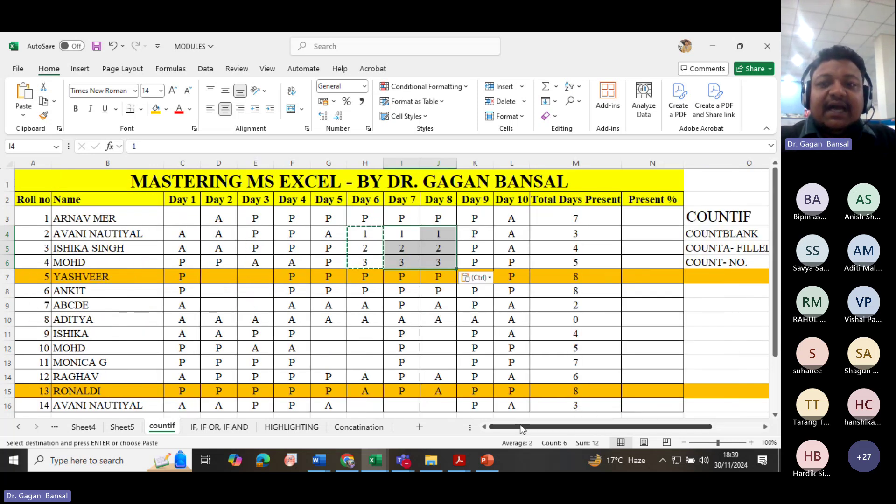
click(577, 220)
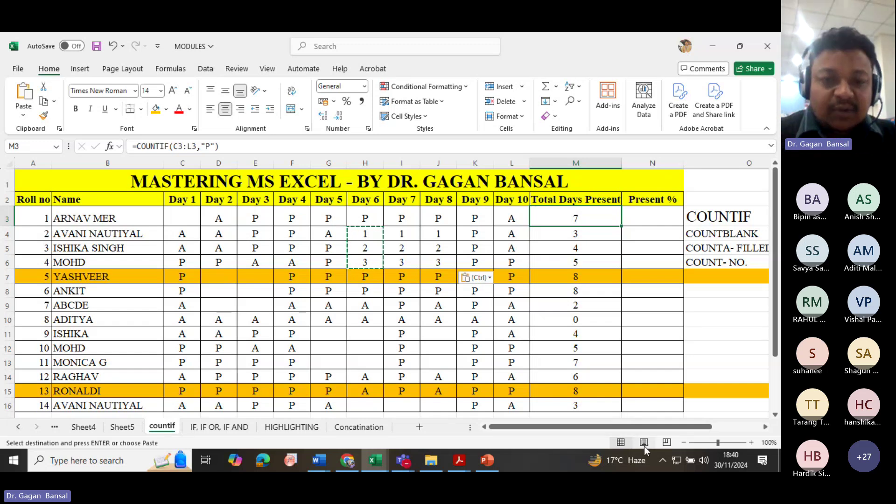
Add a new worksheet and enter the instructor's full name followed by "MS Excel Course" in cell F3
mouse_move(380, 456)
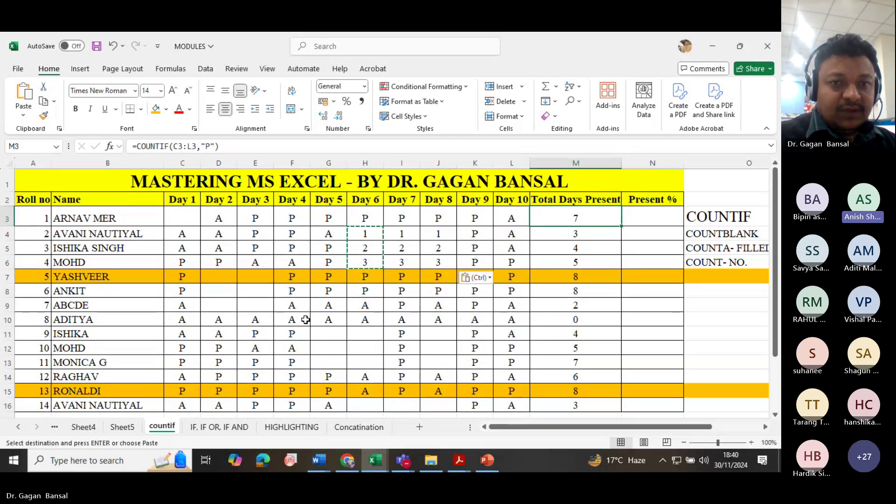
click(420, 427)
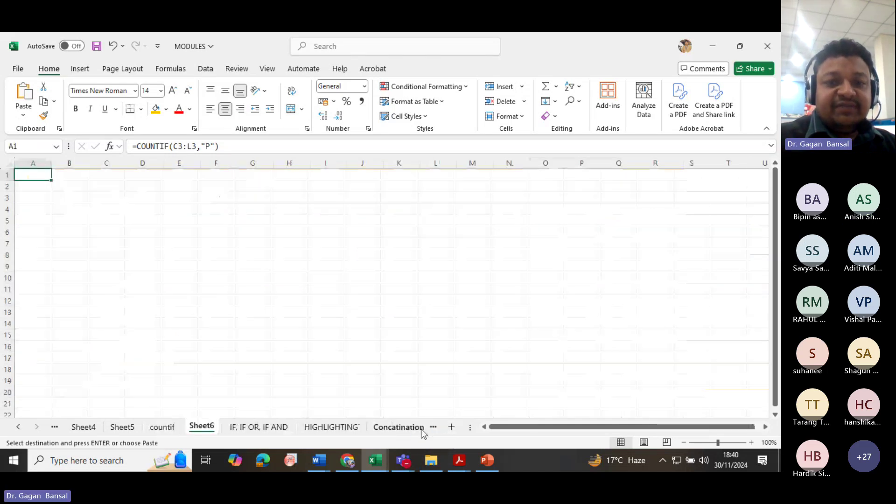
click(221, 199)
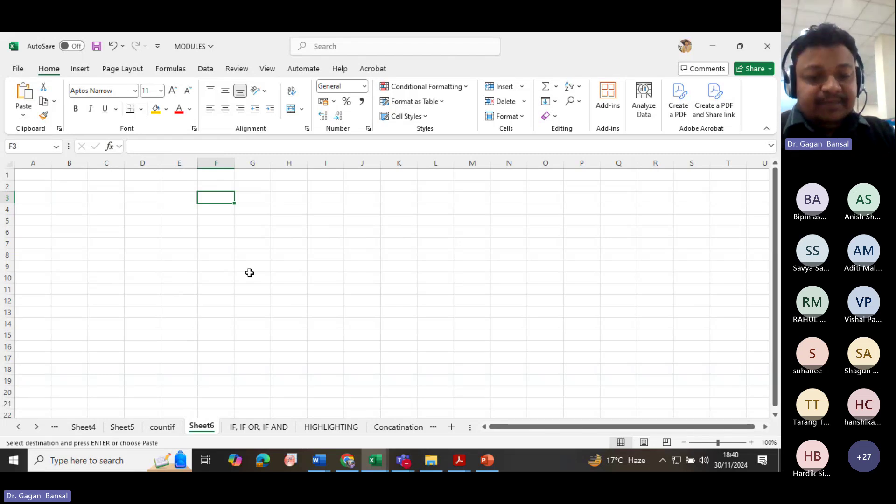
text(g)
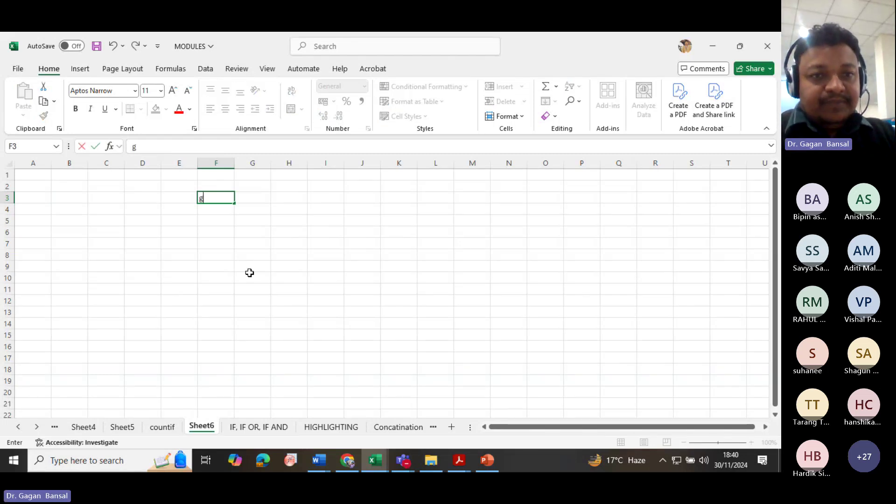
key(BackSpace)
text(Gagan B)
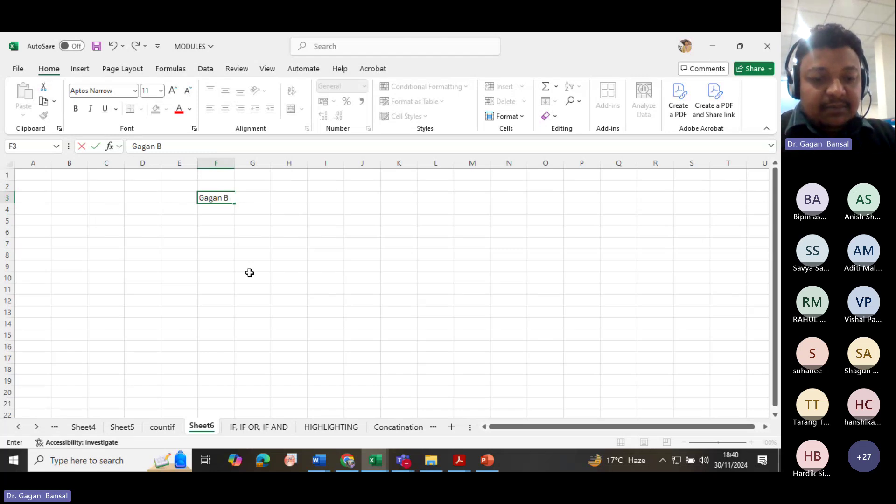
text(ansal M)
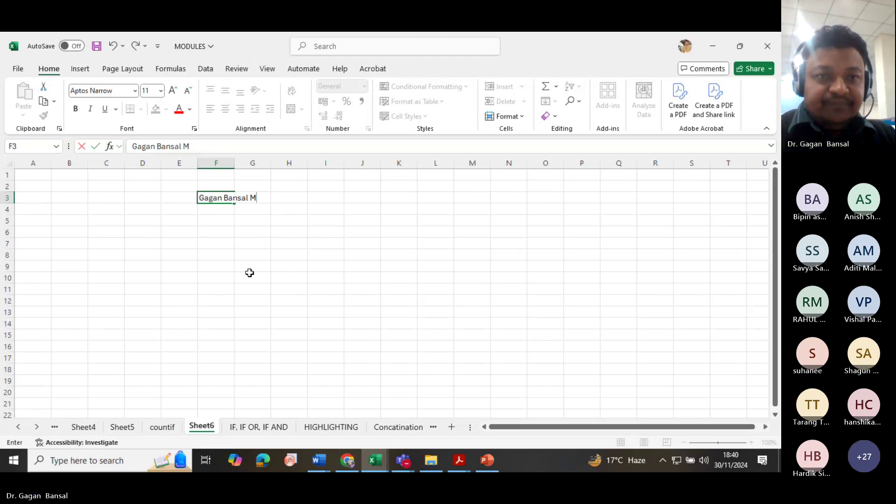
text(S E)
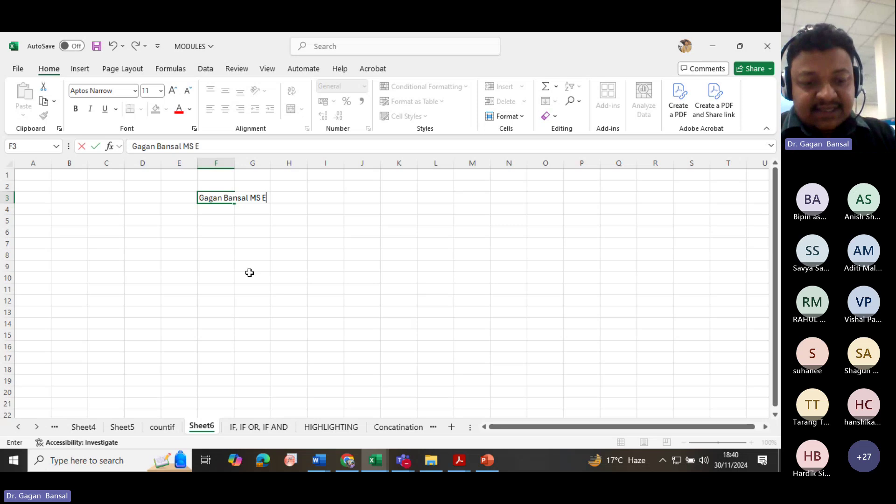
text(xcel)
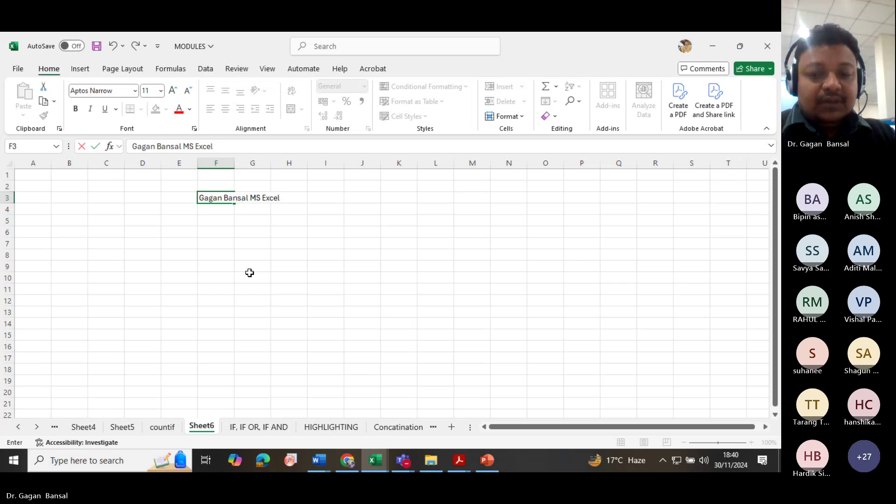
text(Cours)
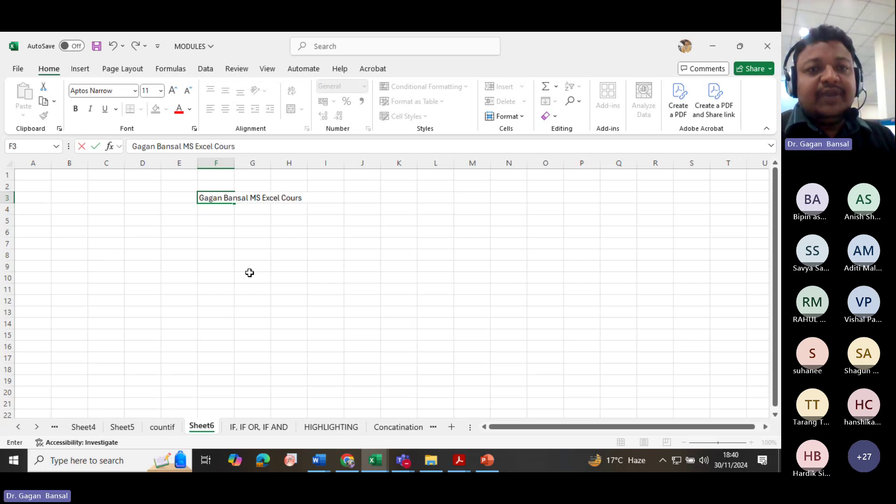
text(e)
key(Return)
Enlarge the text in cell F3 to font size 24 and autofit the width of column F
click(221, 198)
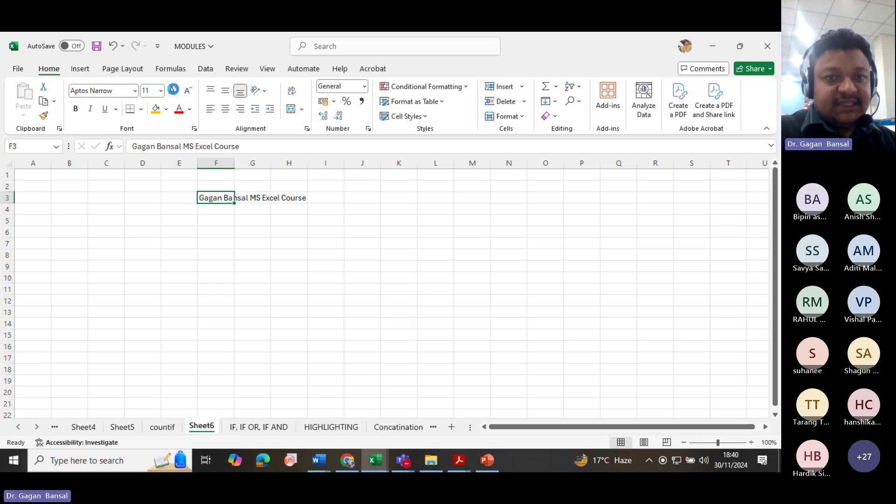
click(172, 90)
click(173, 91)
click(173, 90)
click(173, 90)
click(172, 91)
click(173, 91)
click(172, 90)
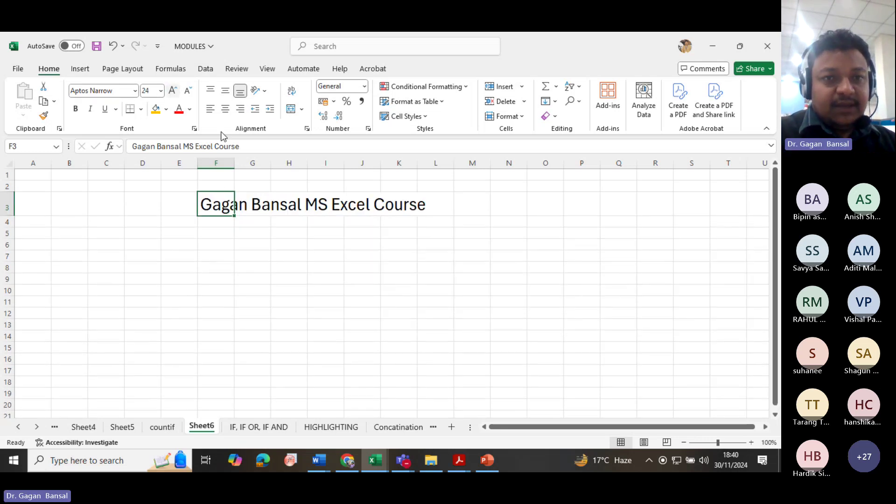
double_click(234, 163)
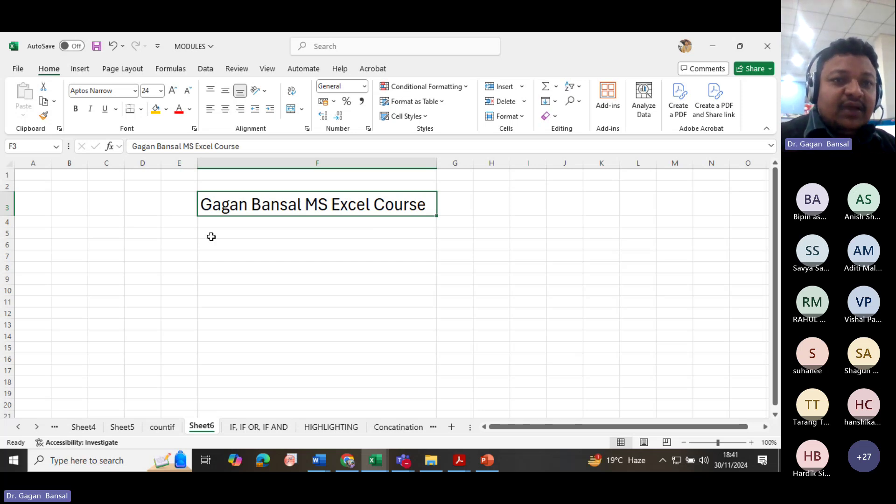
Enter "xyz ms excel course" in cell F4
click(220, 225)
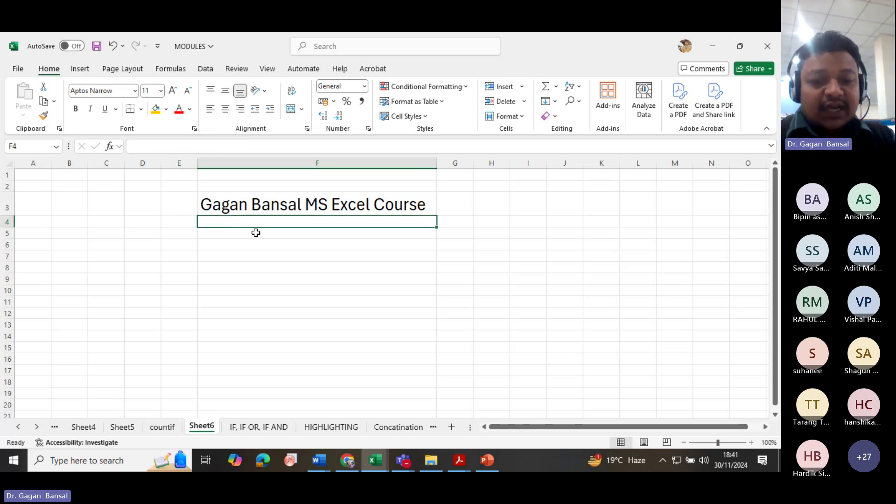
text(xyz)
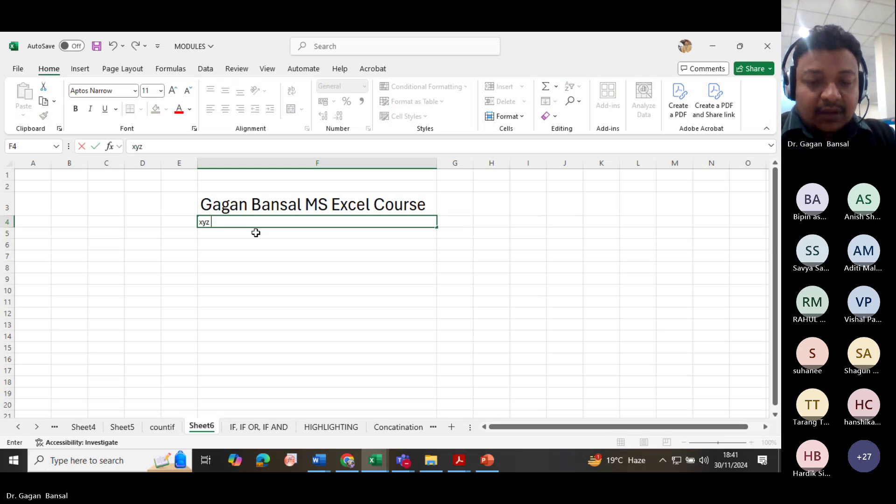
text( ms excel)
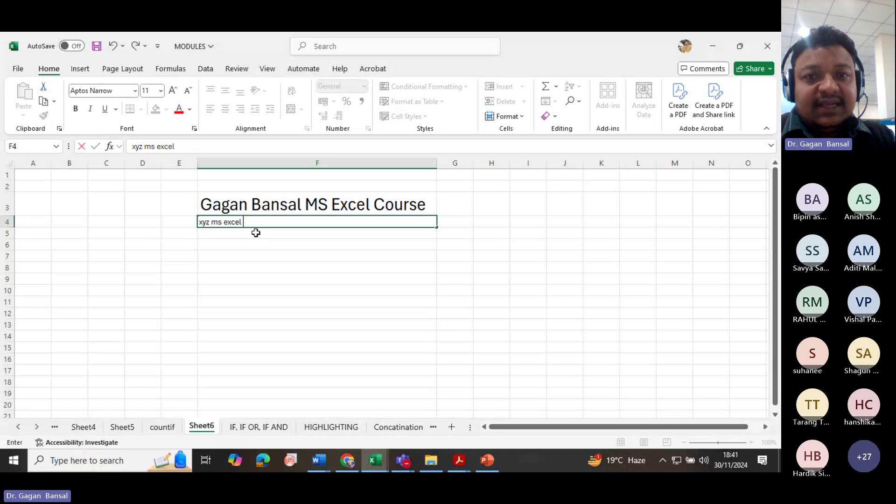
text( cour)
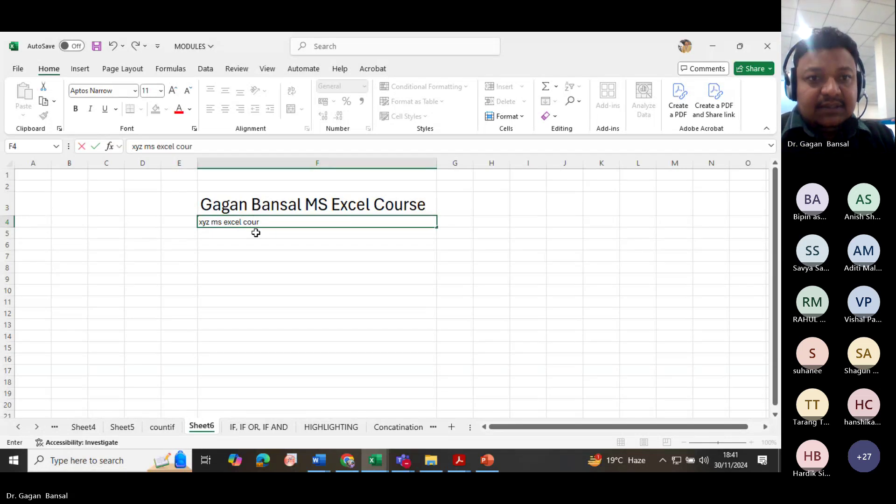
text(se)
key(Return)
key(Return)
Enlarge the text in cell F4 to font size 24
click(256, 225)
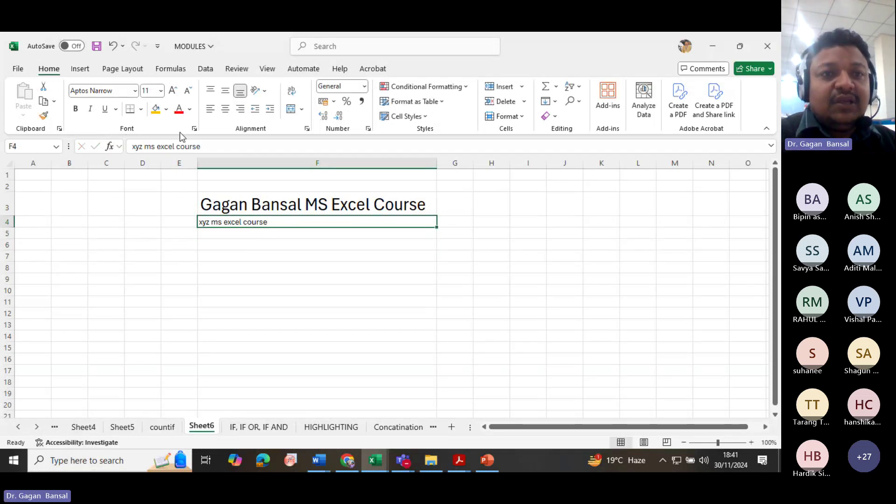
click(172, 91)
click(172, 91)
click(172, 91)
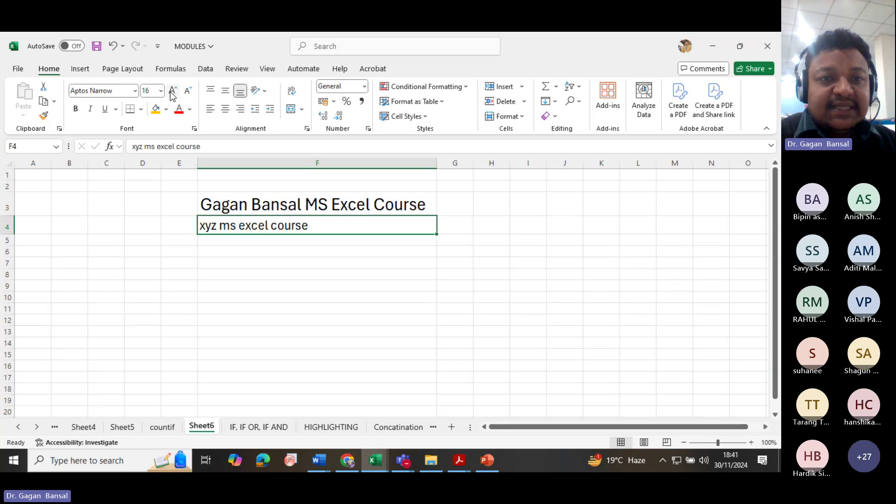
click(171, 91)
click(171, 91)
click(172, 91)
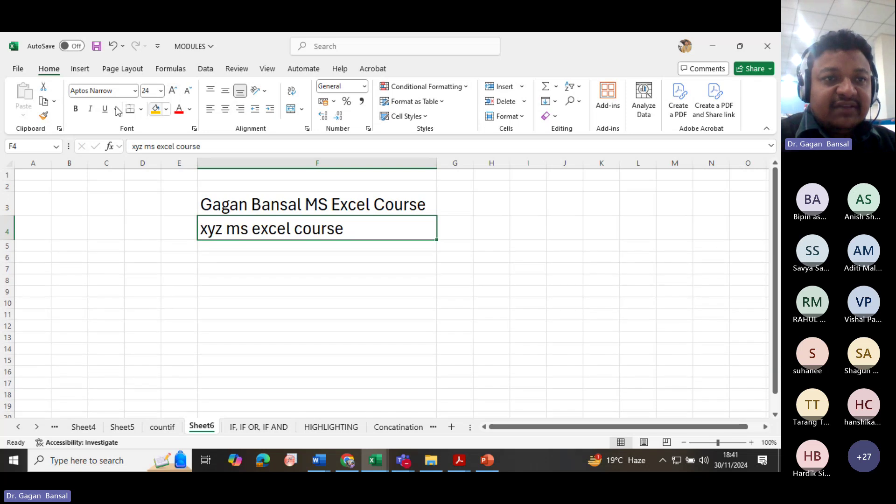
Make the text in cells F4 and F3 bold
click(75, 112)
click(316, 204)
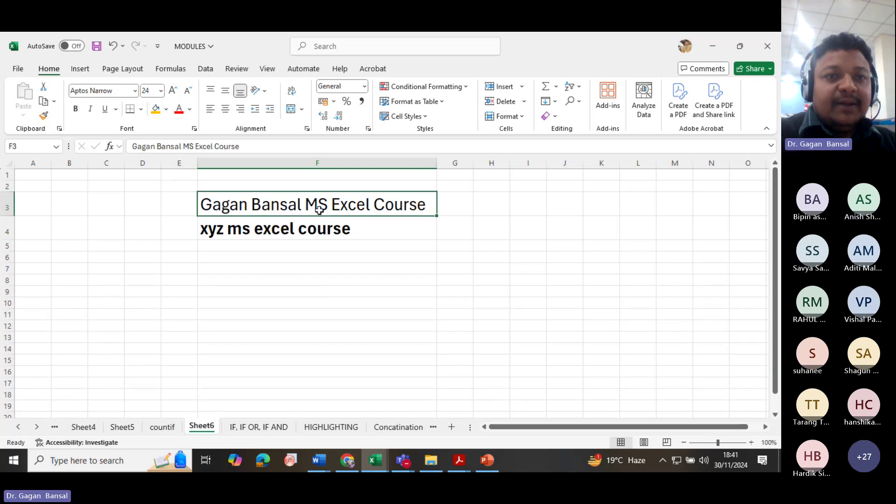
click(76, 110)
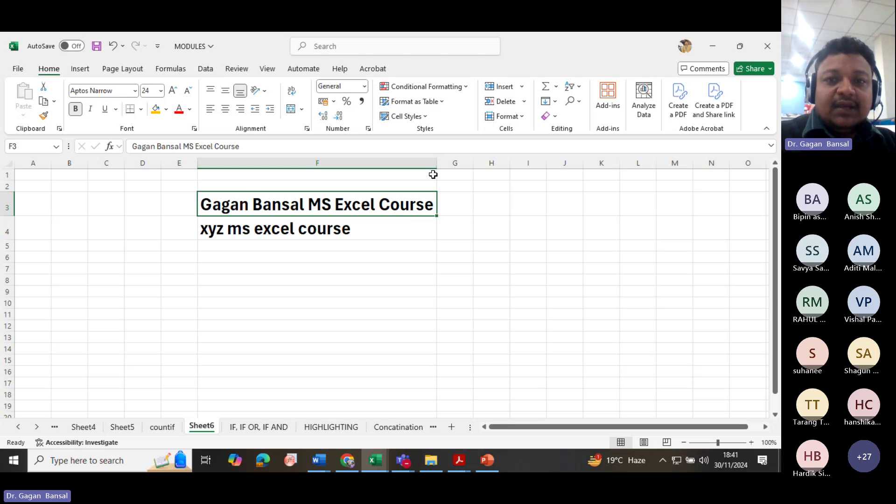
double_click(432, 202)
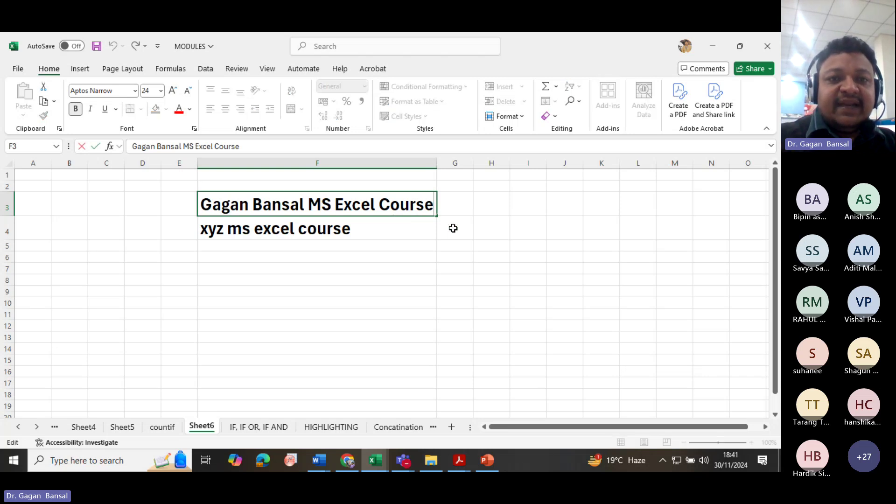
key(Return)
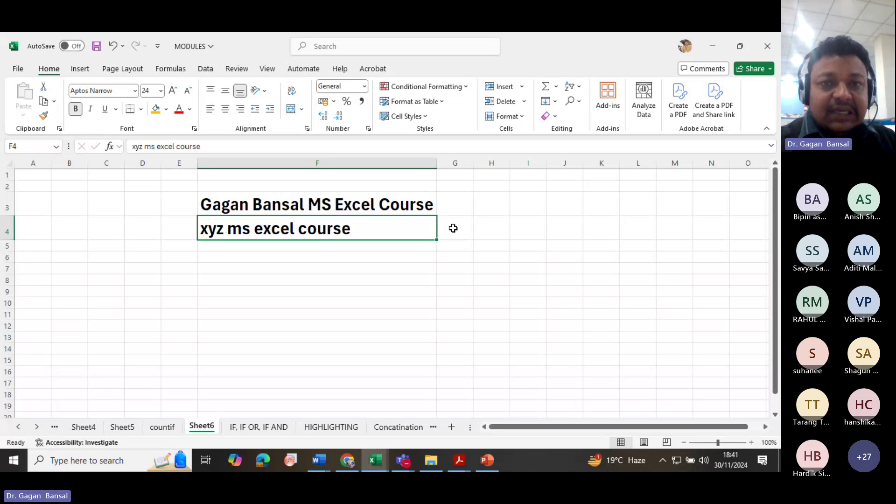
click(428, 212)
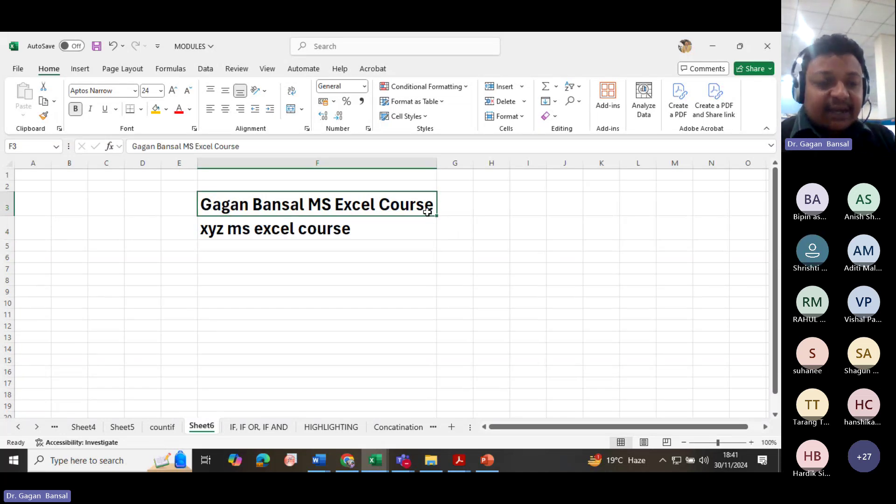
key(Right)
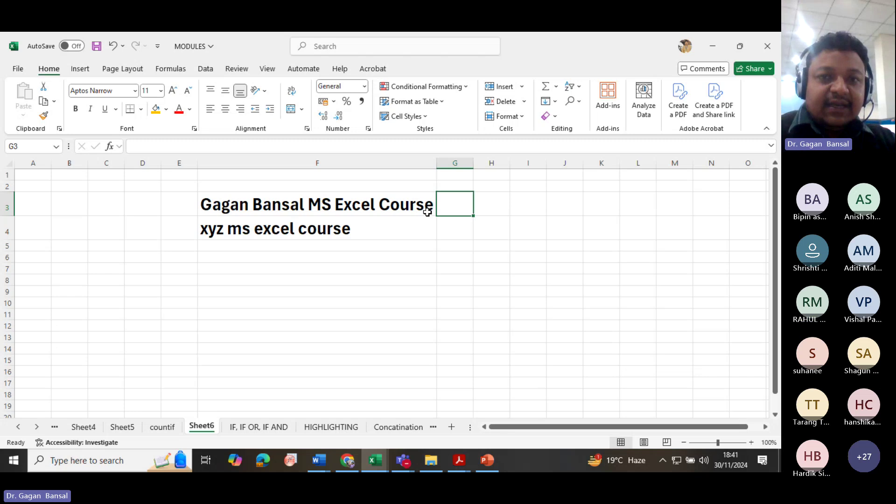
click(428, 212)
key(Down)
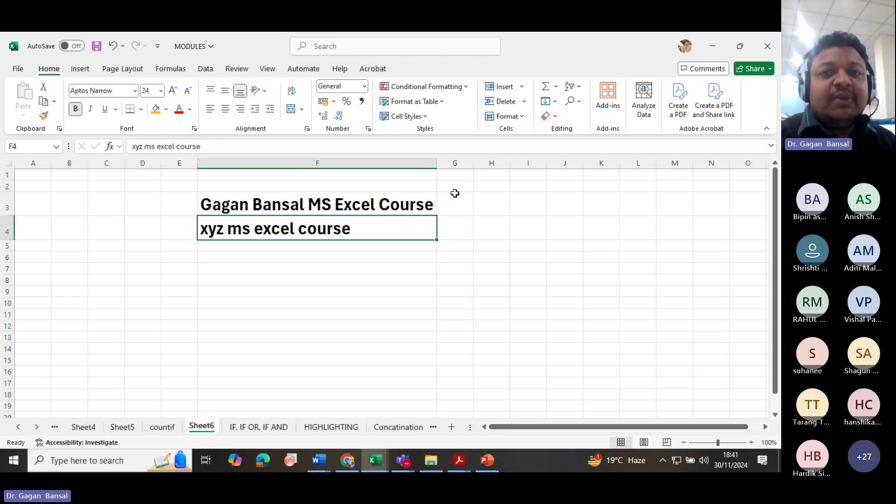
Add "dvvvdv" and "dfdffd" as two extra lines below the existing text inside cell F3
double_click(433, 206)
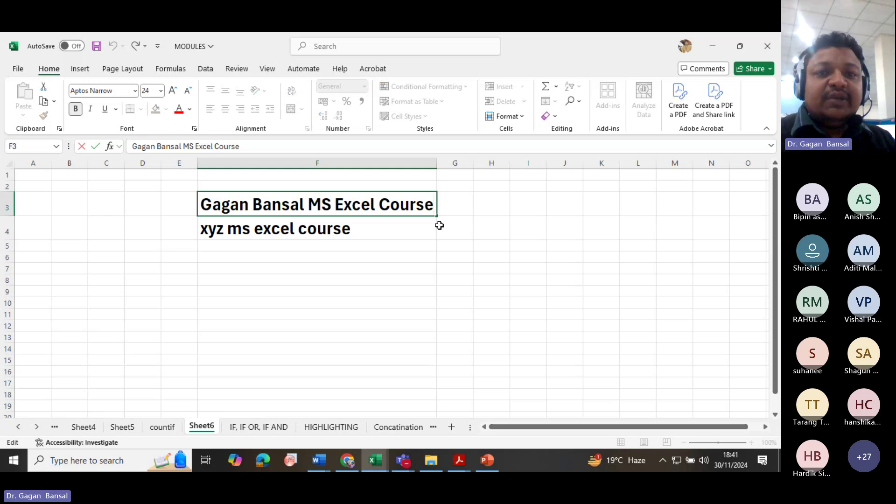
key(shift+Left)
key(shift+Left)
key(shift+Left)
key(shift+Left)
key(shift+Left)
key(shift+Left)
key(shift+Left)
key(shift+Left)
key(shift+Left)
key(shift+Left)
key(shift+Left)
key(shift+Left)
key(shift+Left)
key(shift+Left)
key(shift+Left)
key(shift+Left)
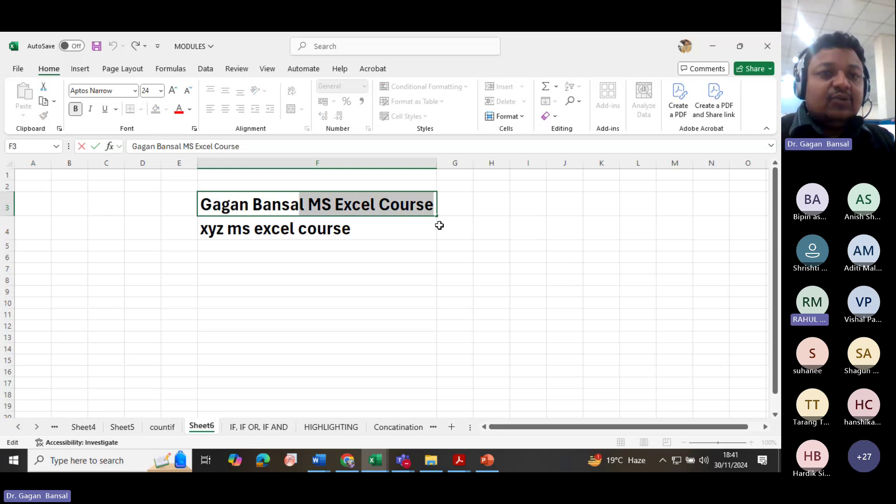
key(End)
key(alt+Return)
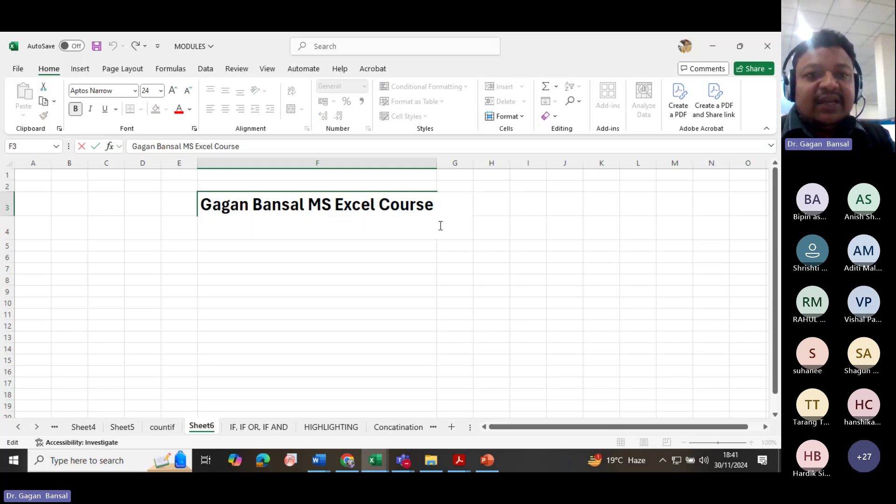
text(dvvdv)
key(alt+Return)
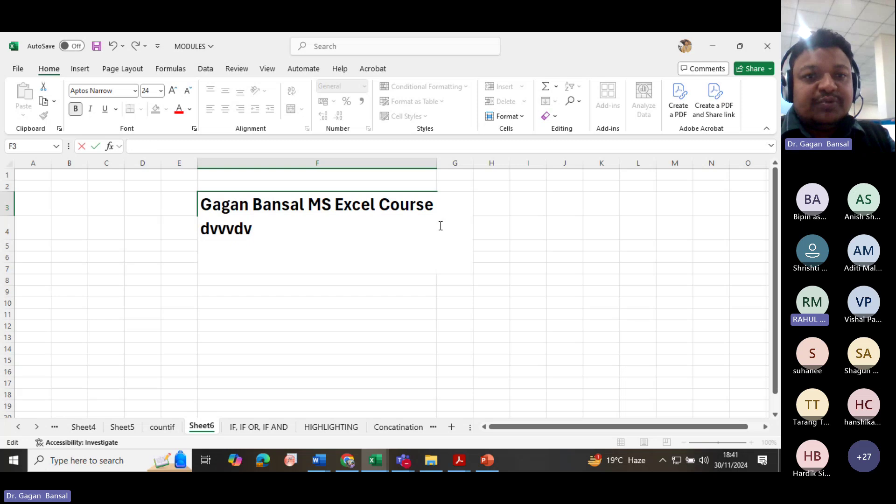
text(dfdffd)
key(Return)
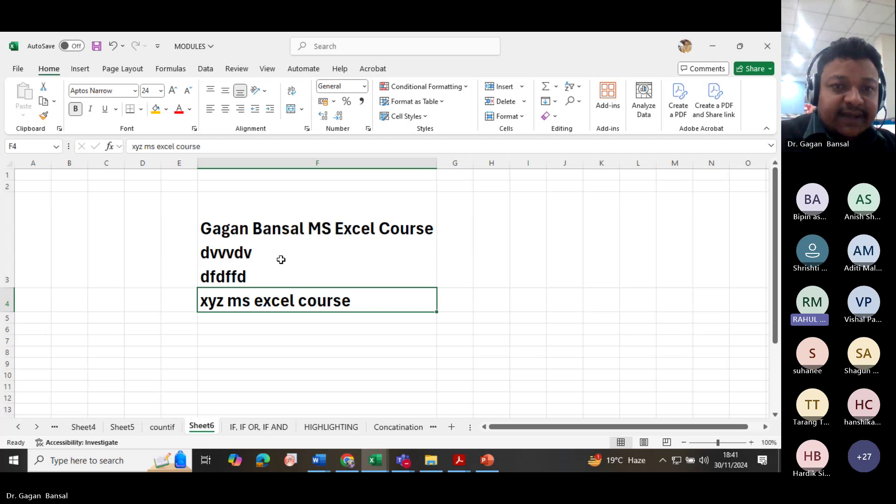
Fill the whole of row 3 and the whole of column F with the orange fill colour
click(264, 219)
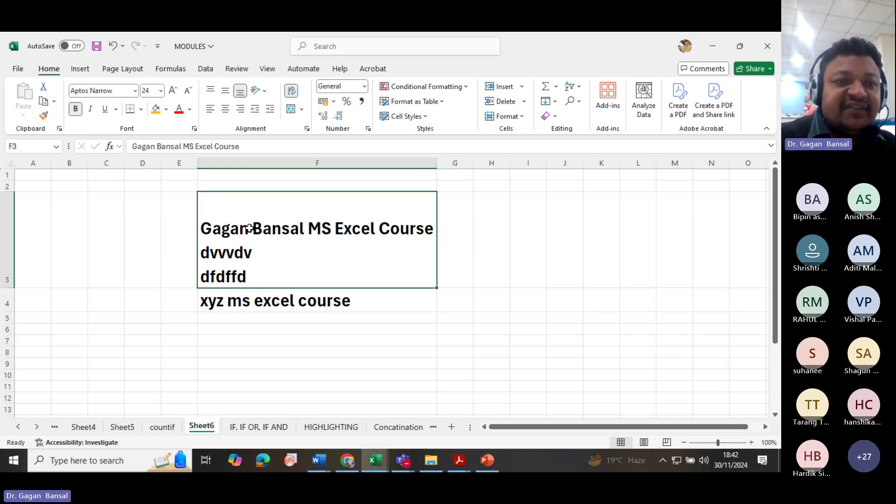
click(290, 161)
click(7, 231)
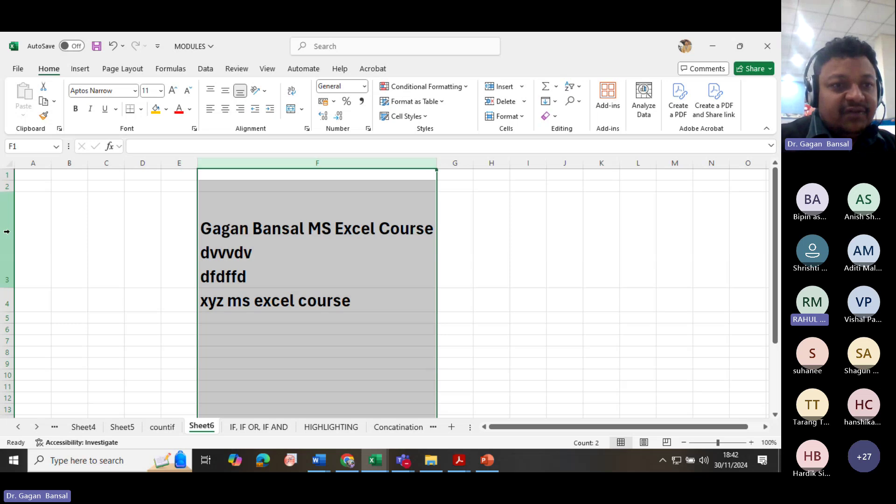
click(156, 109)
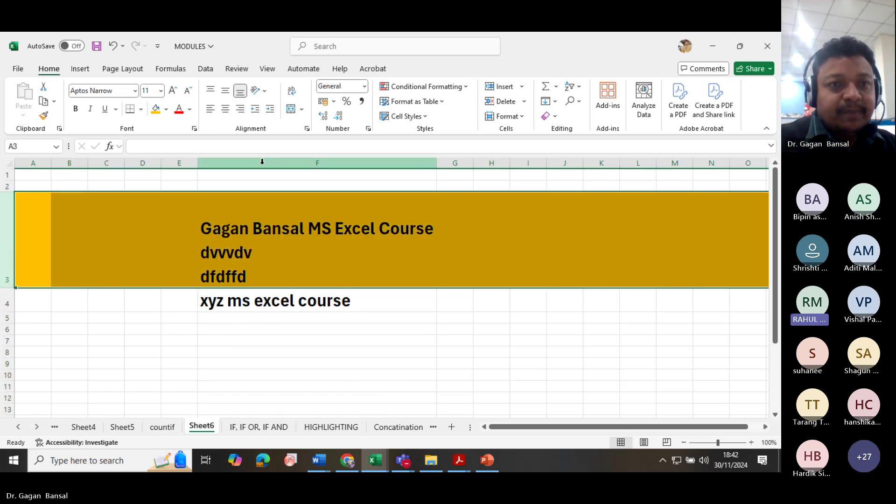
click(262, 161)
click(155, 109)
click(323, 290)
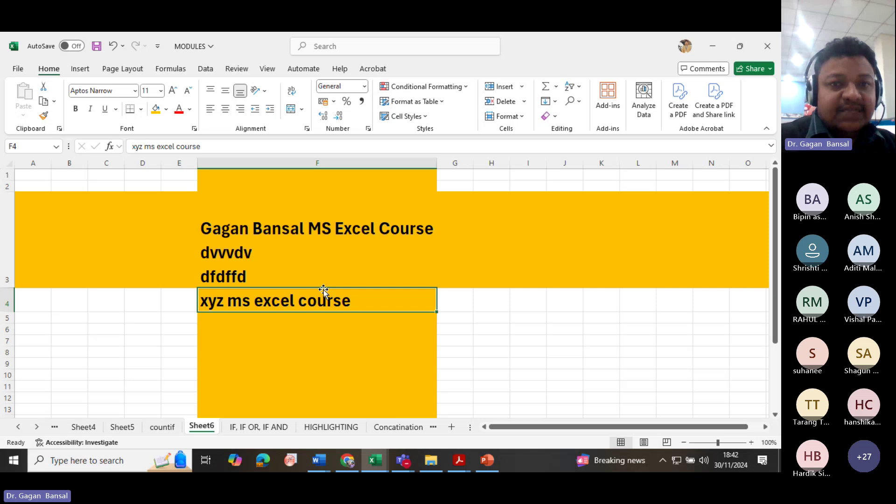
Fill cell F3 with yellow
click(311, 260)
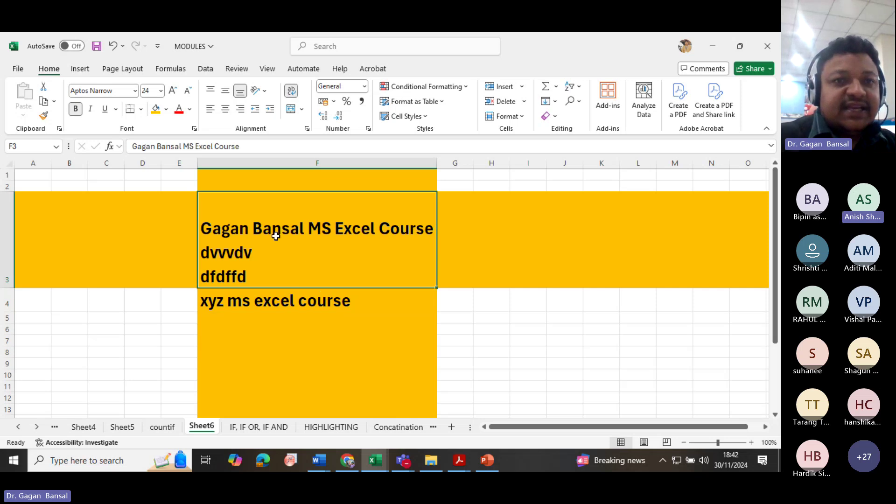
click(166, 110)
click(184, 243)
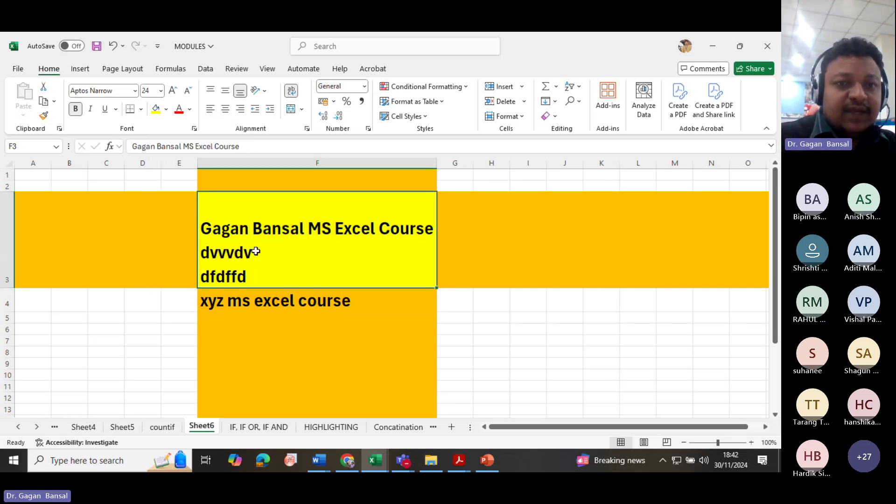
Widen column G to about 44.4
click(452, 255)
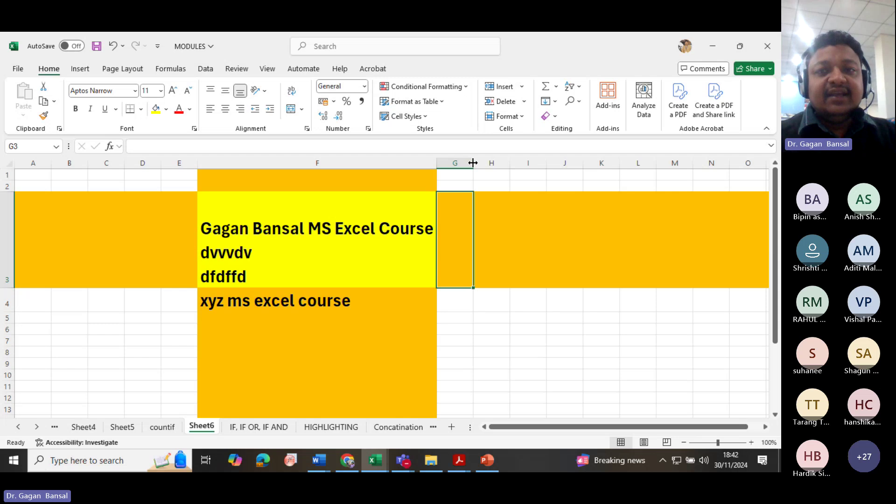
drag(473, 163, 616, 184)
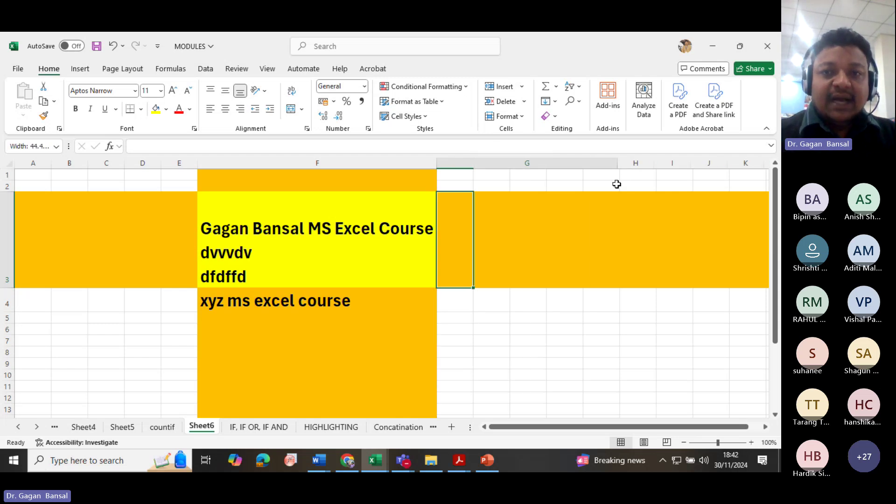
text(gaga)
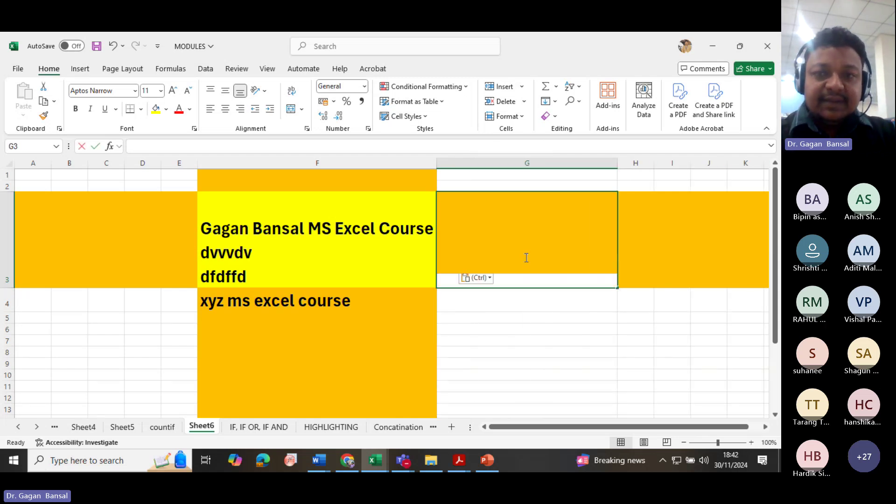
key(BackSpace)
key(BackSpace)
key(BackSpace)
key(BackSpace)
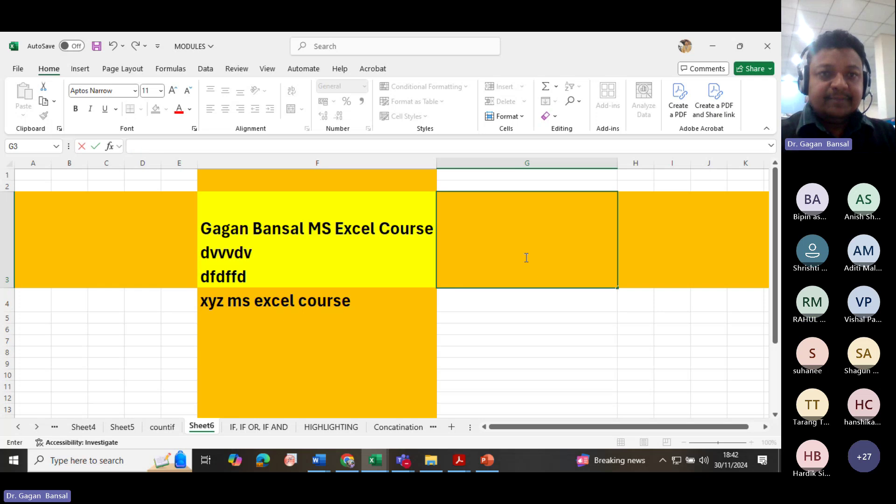
Set the text in cell G3 to font size 28 and bold
click(162, 92)
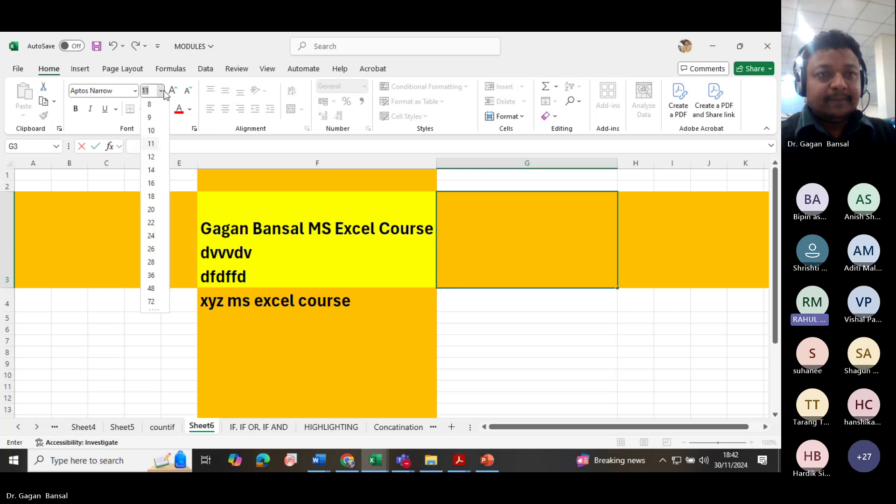
click(153, 262)
click(75, 109)
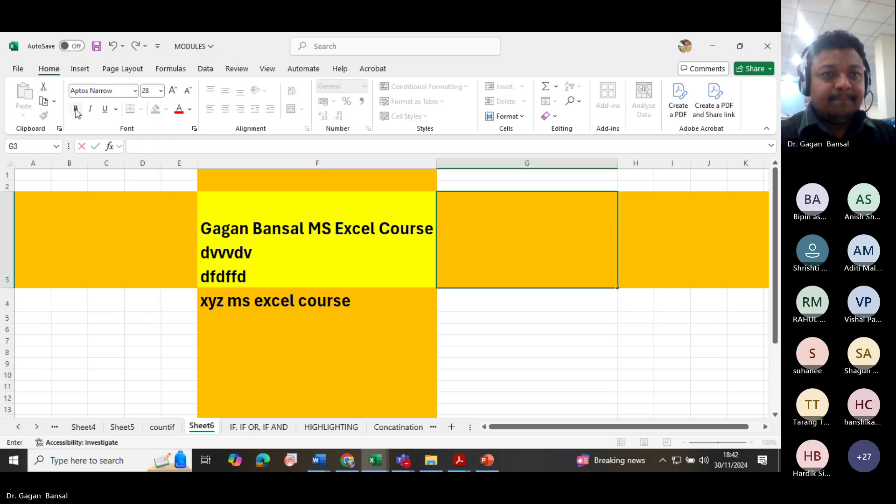
Enter the presenter's full name in cell G3 with "ALT +enter" on a second line of the same cell
text(gag)
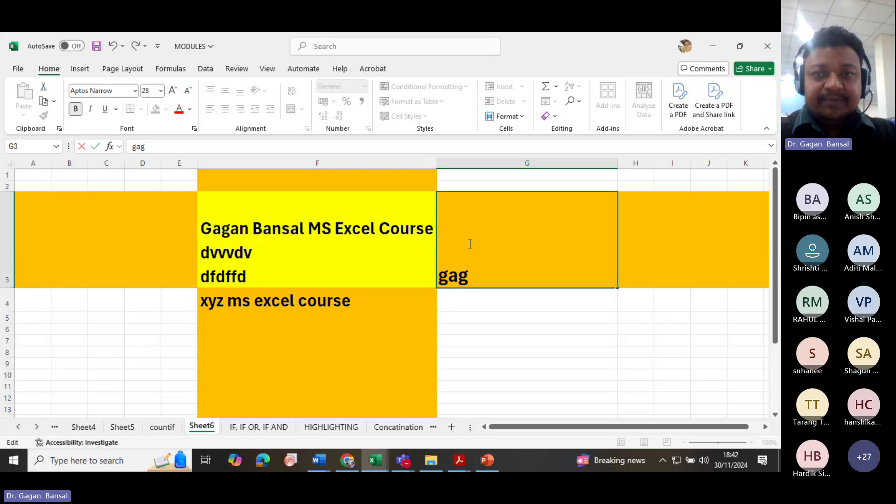
text(an bansal)
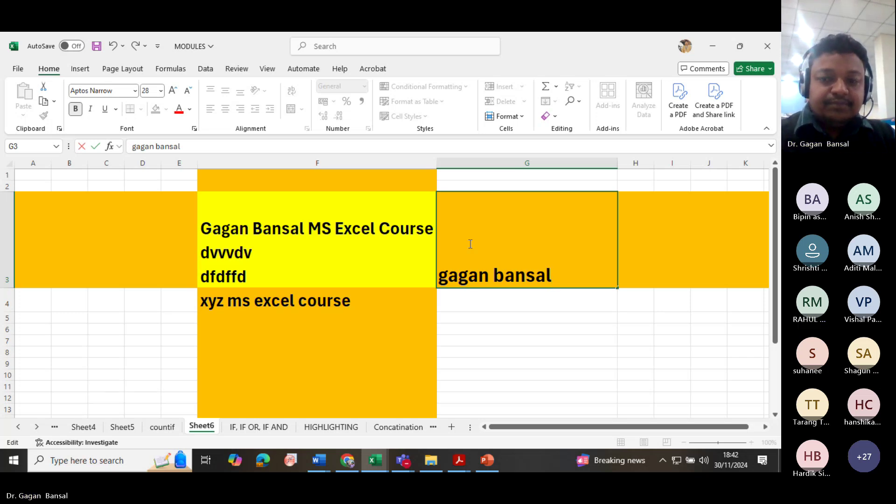
key(alt+Return)
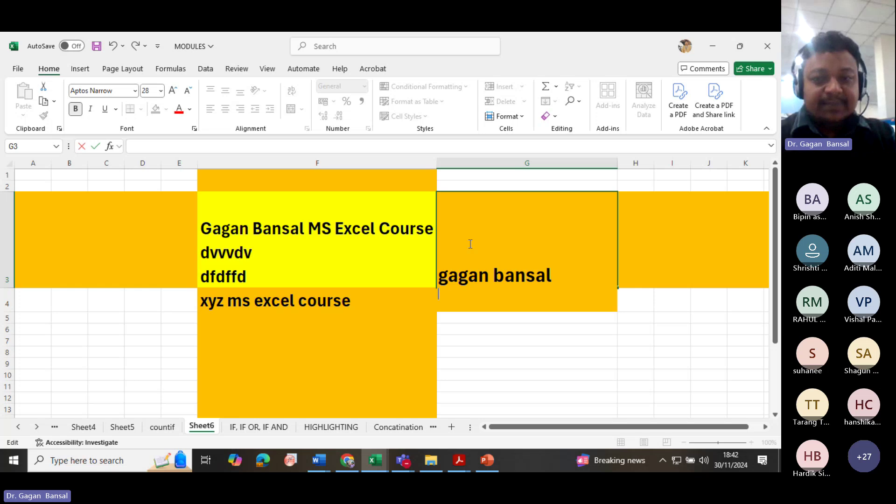
text(ALT)
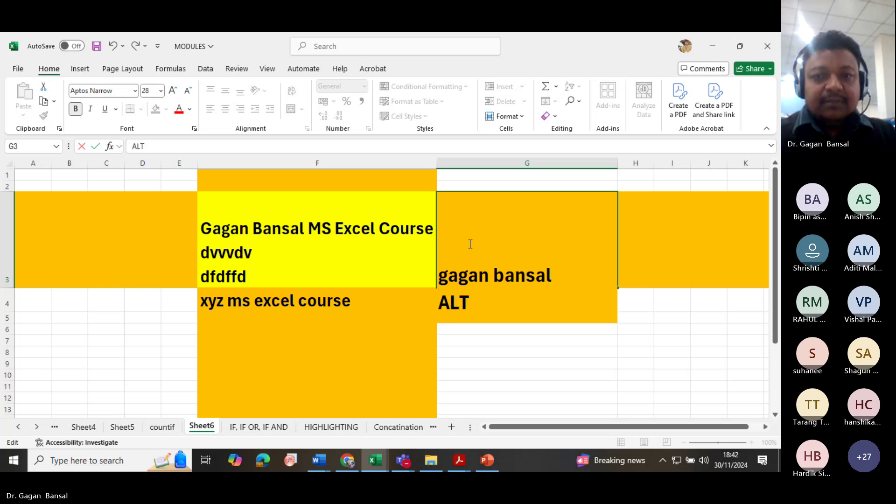
text( +)
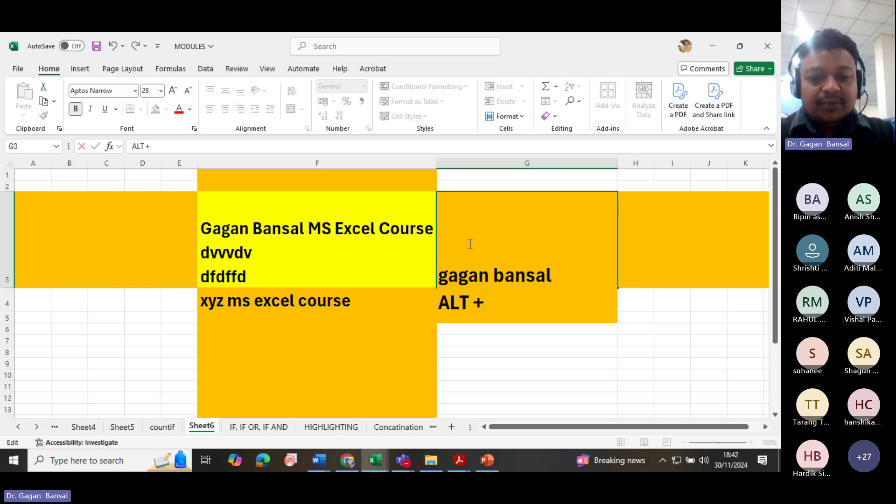
text(entre)
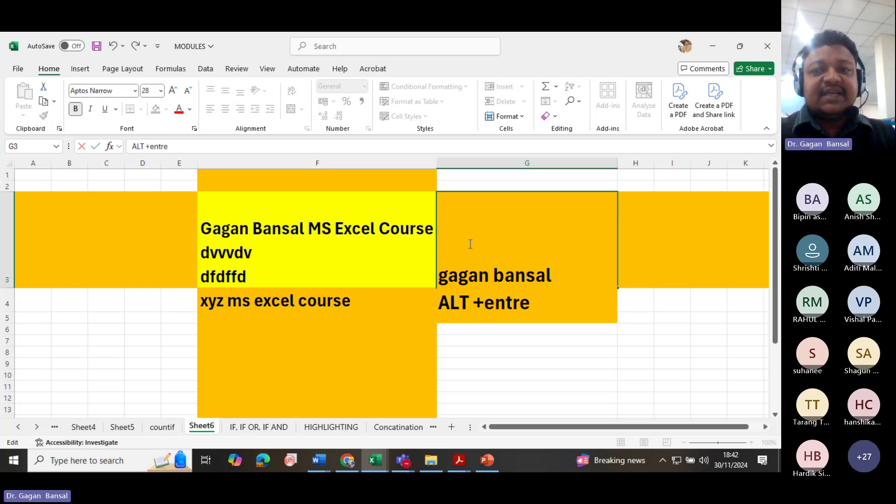
key(BackSpace)
key(BackSpace)
text(er)
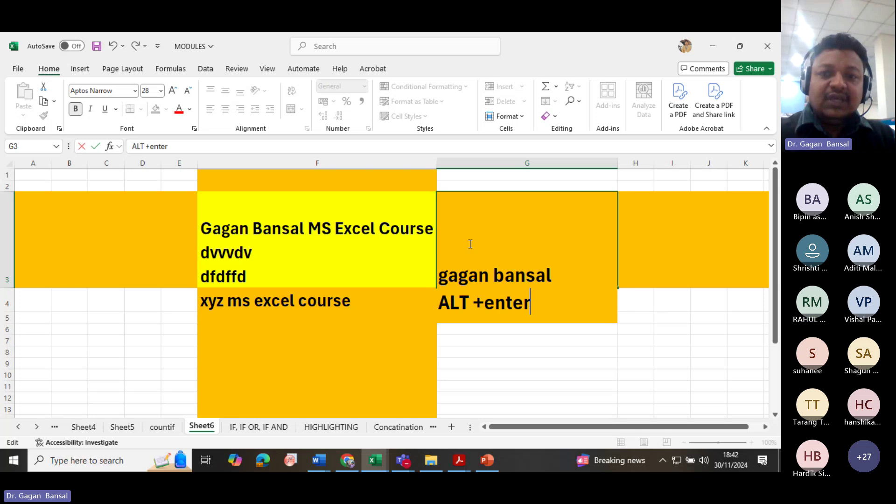
Add "ffdfdfffdf" and "dfdffdfdf" as the third and fourth lines of cell G3 and complete the entry
key(alt)
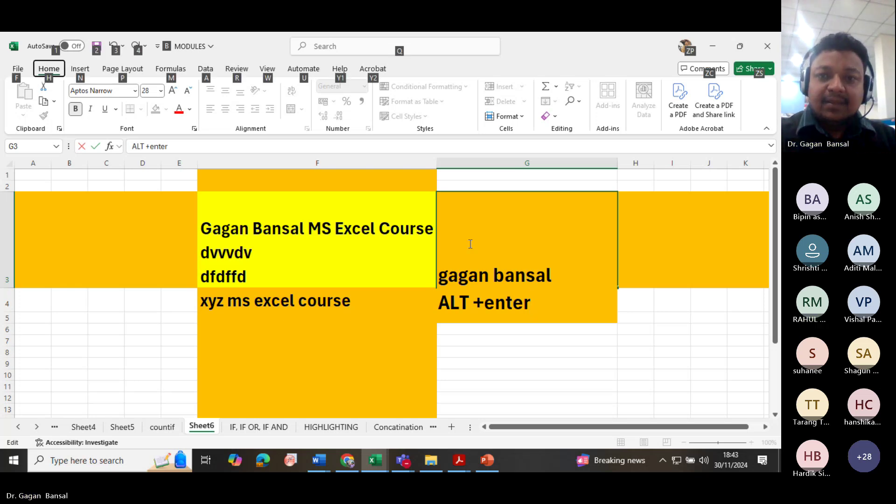
key(alt)
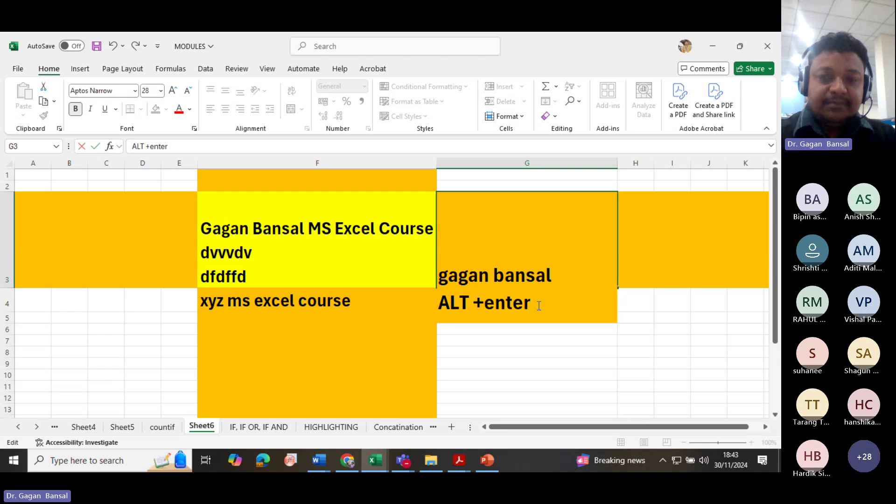
key(alt+Return)
text(ffdfdfffdf)
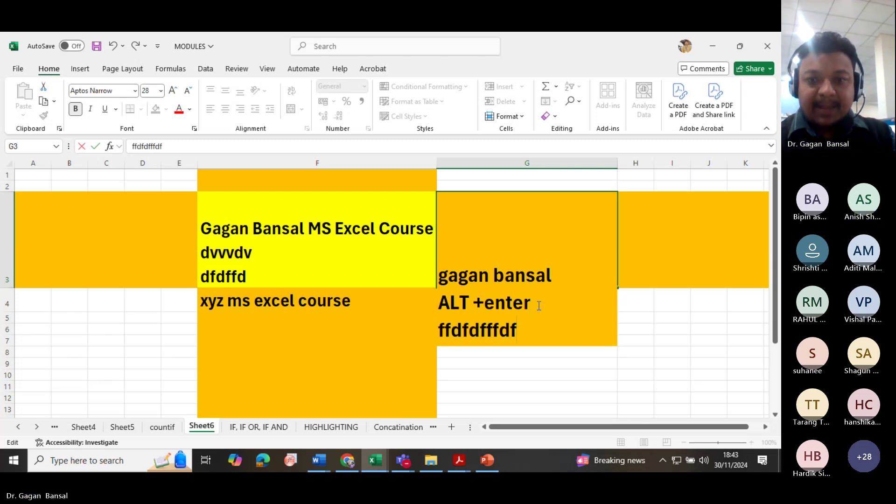
key(alt+Return)
text(dfdffdfdf)
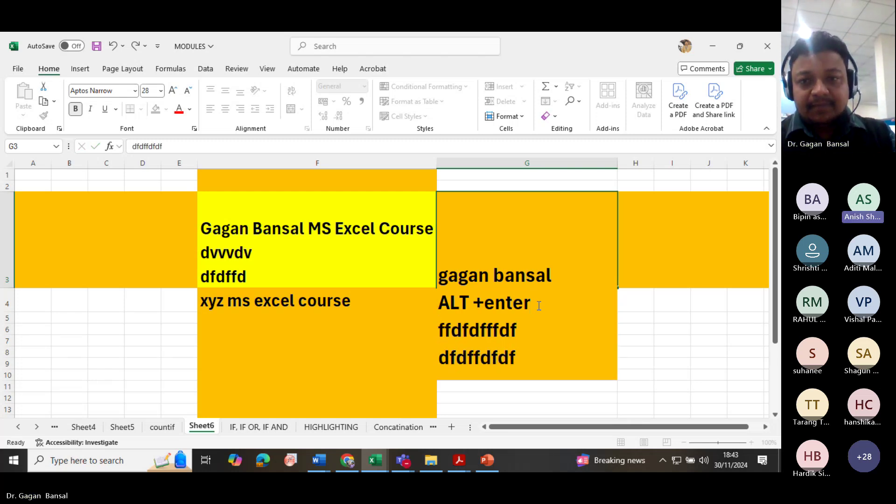
key(Return)
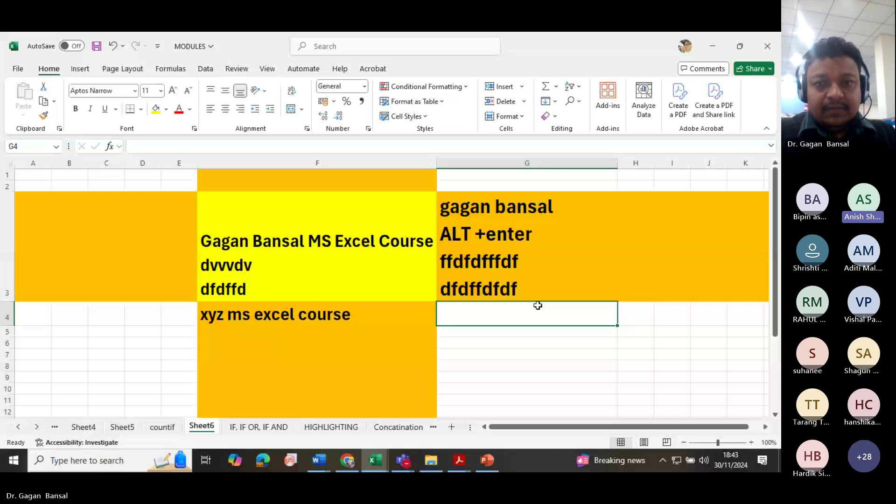
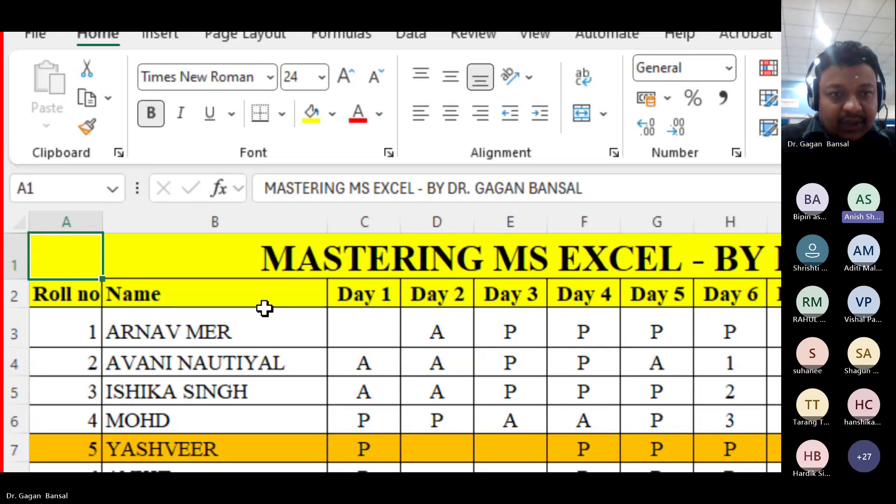
Try out the text "xsx" in cell B1 of the attendance sheet's title row and erase it
click(208, 273)
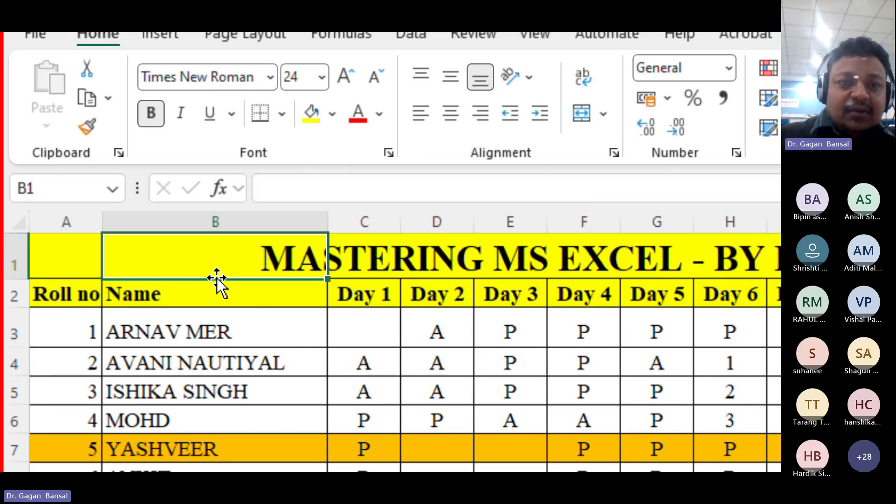
key(Delete)
text(xsx)
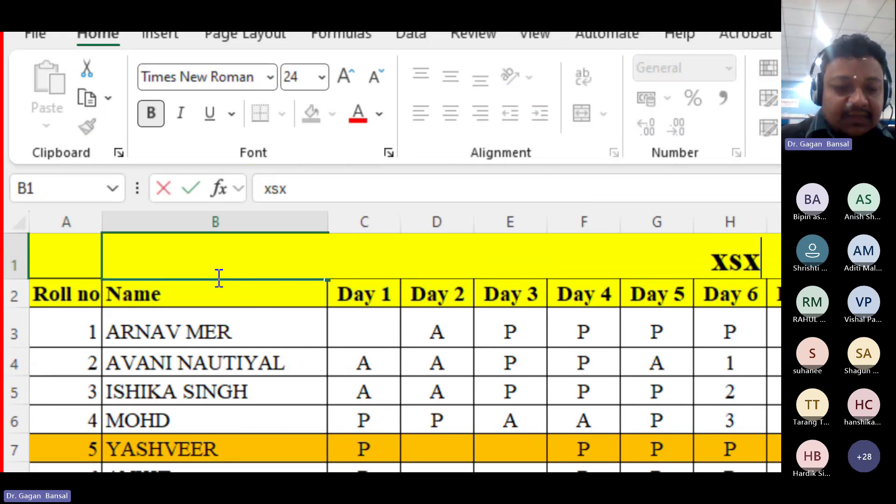
key(BackSpace)
key(BackSpace)
key(BackSpace)
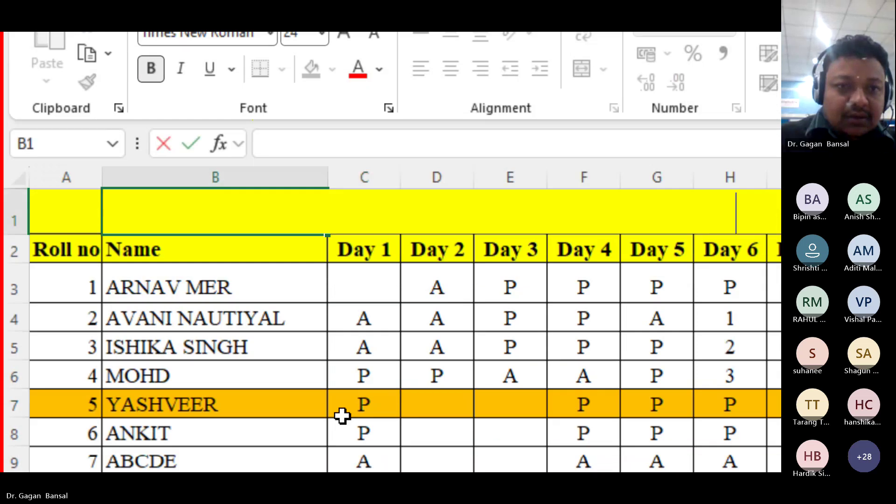
click(343, 459)
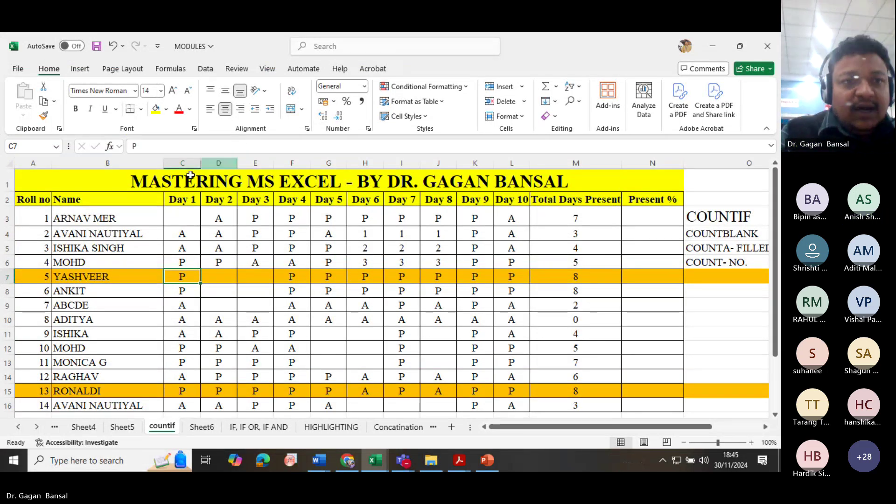
Merge and center the sheet title across cells A1:N1
click(45, 182)
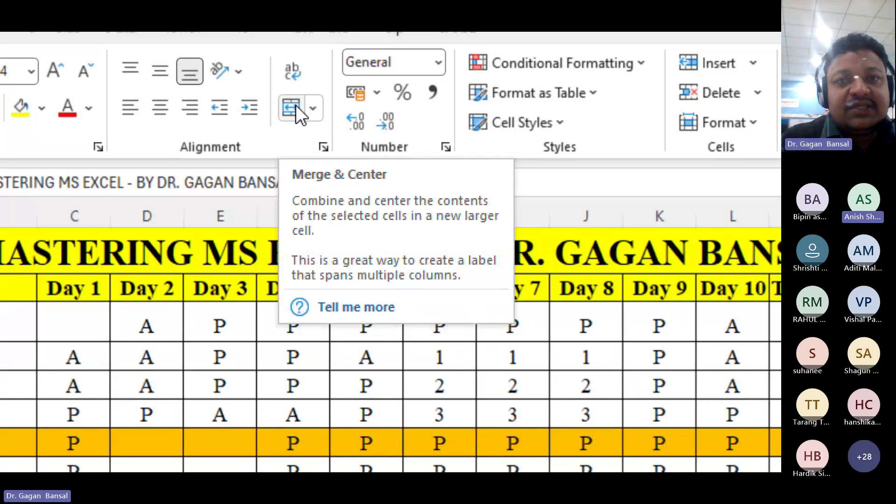
click(296, 106)
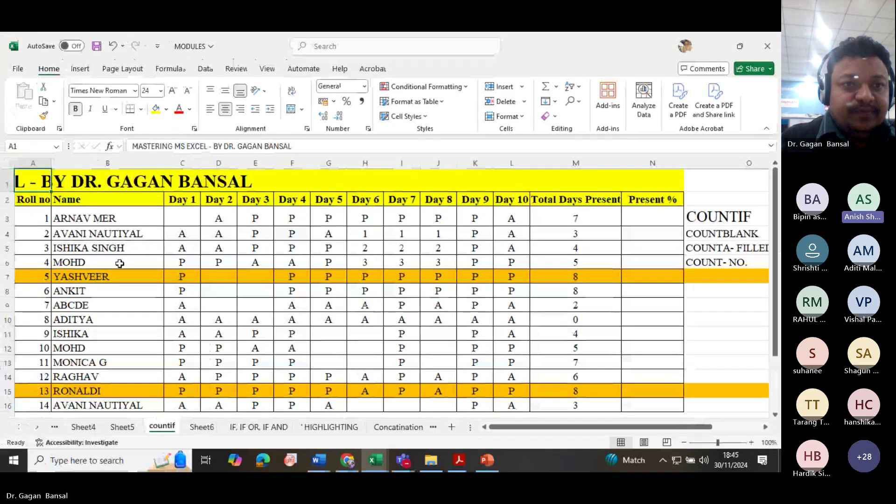
key(shift+Right)
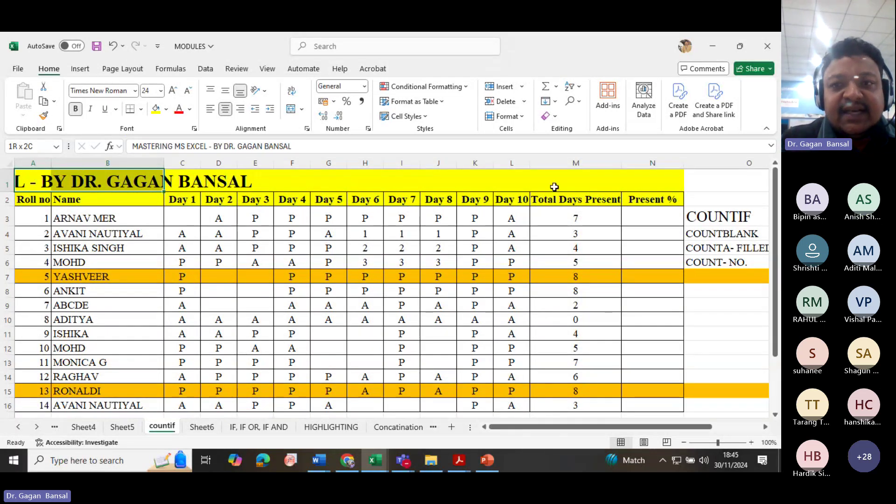
click(20, 182)
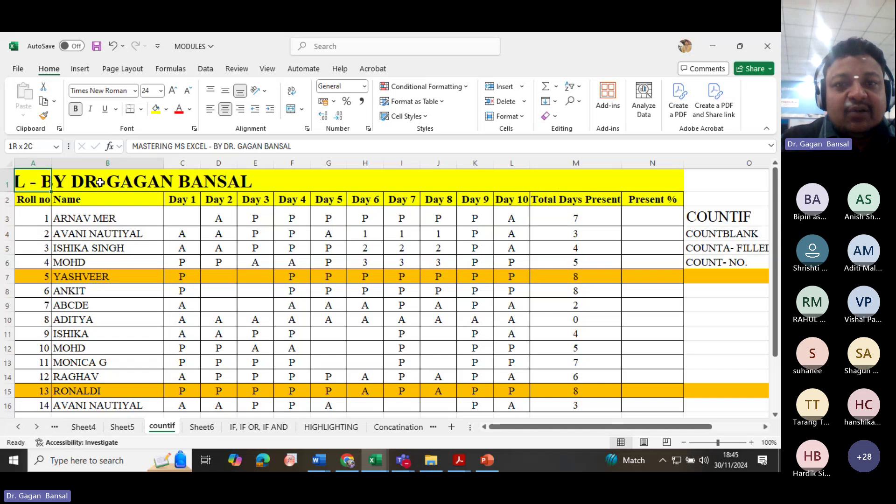
drag(100, 182, 630, 187)
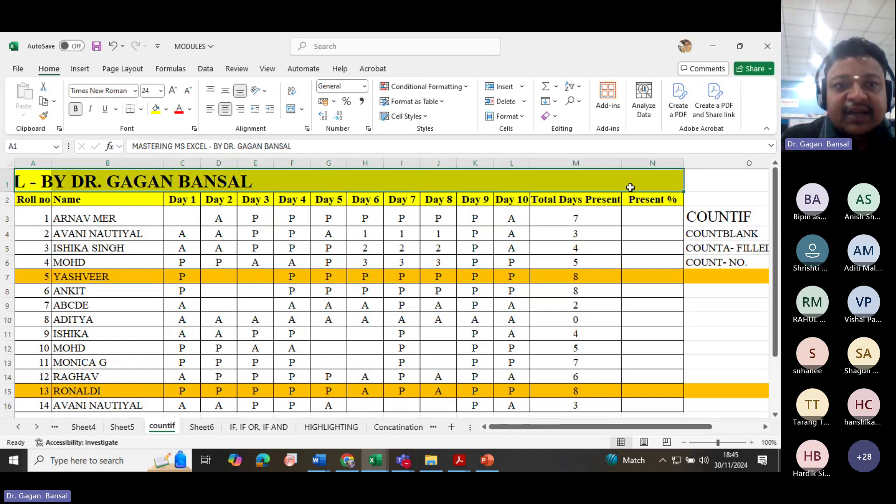
click(292, 110)
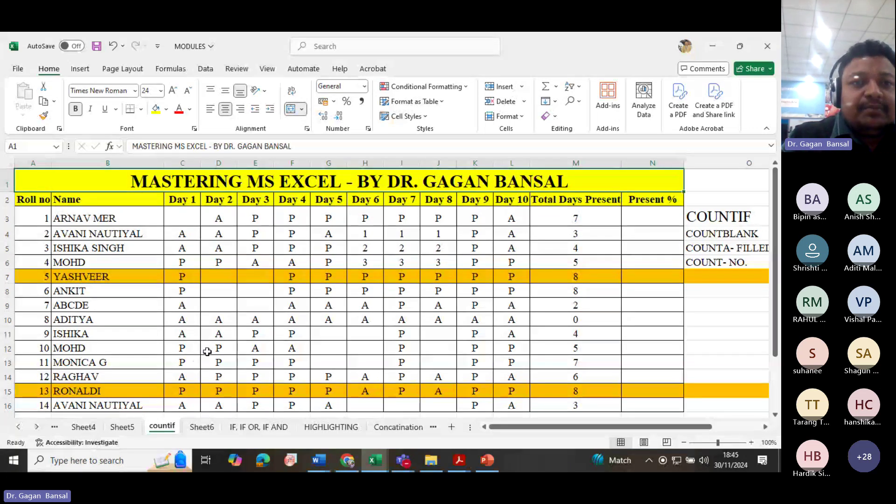
Try to sort the Day 1 column by itself beneath the merged title row
click(191, 163)
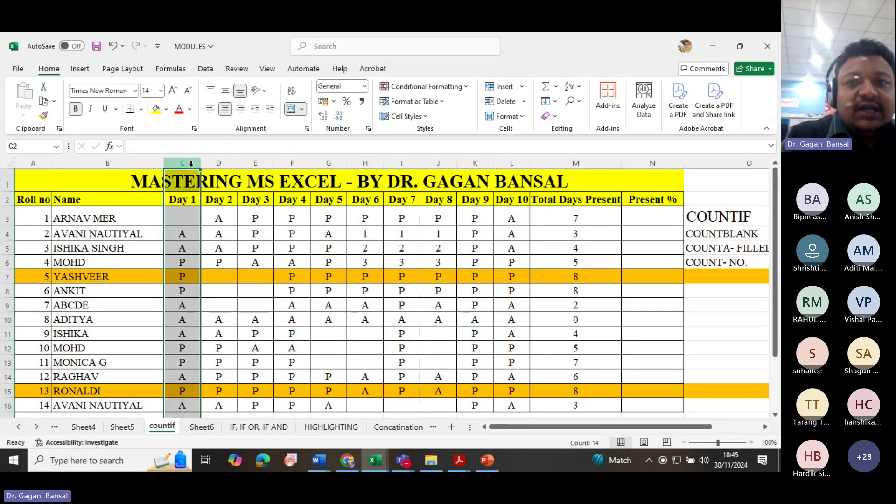
click(155, 183)
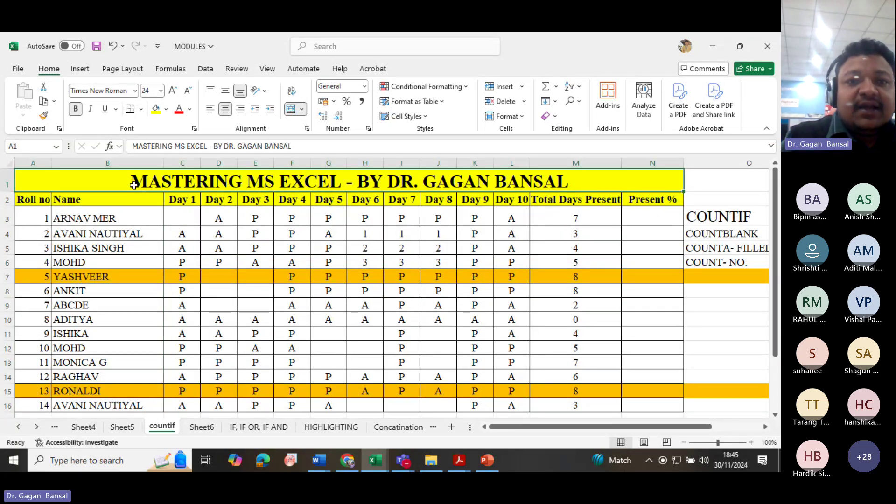
click(176, 163)
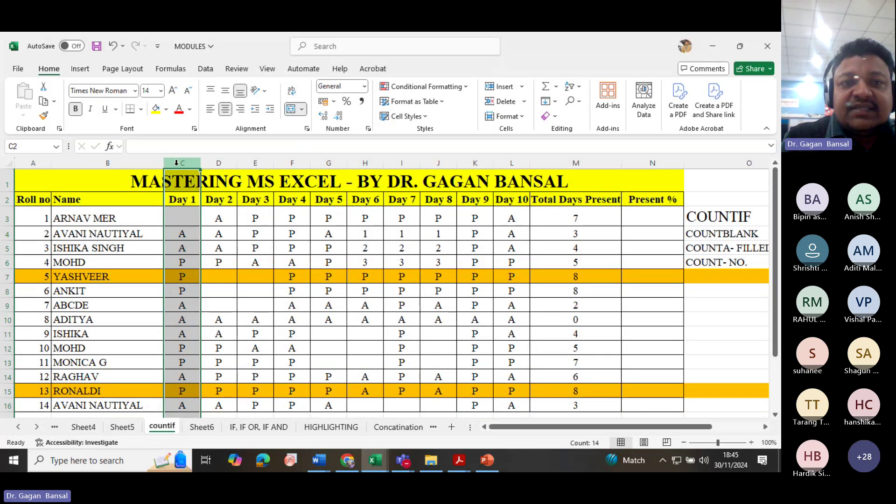
click(579, 92)
click(594, 107)
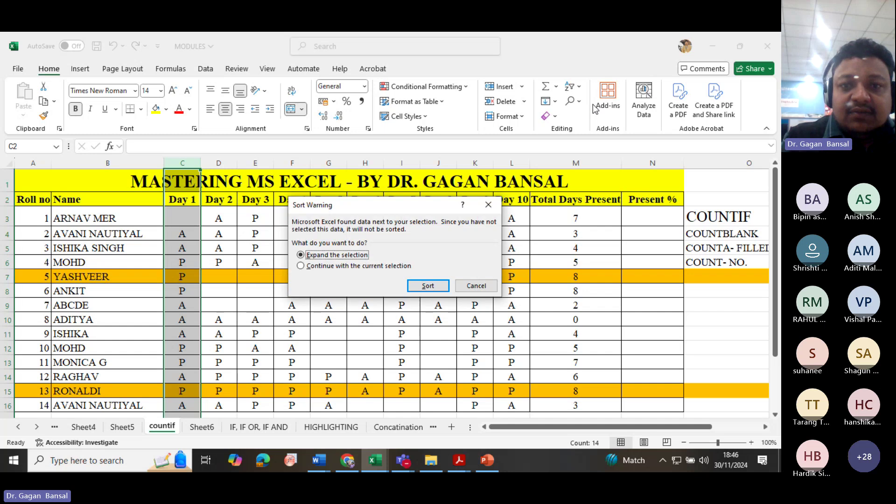
click(476, 286)
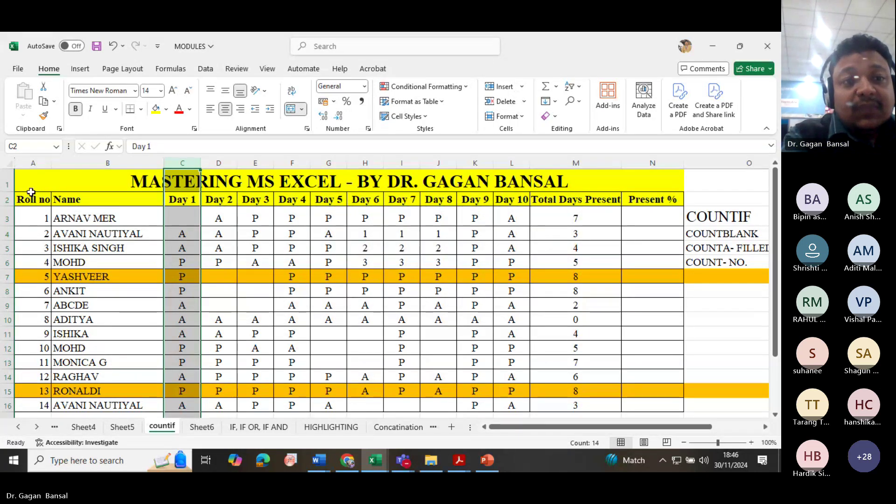
Unmerge the title cell in row 1 back into separate cells A1:N1
click(75, 185)
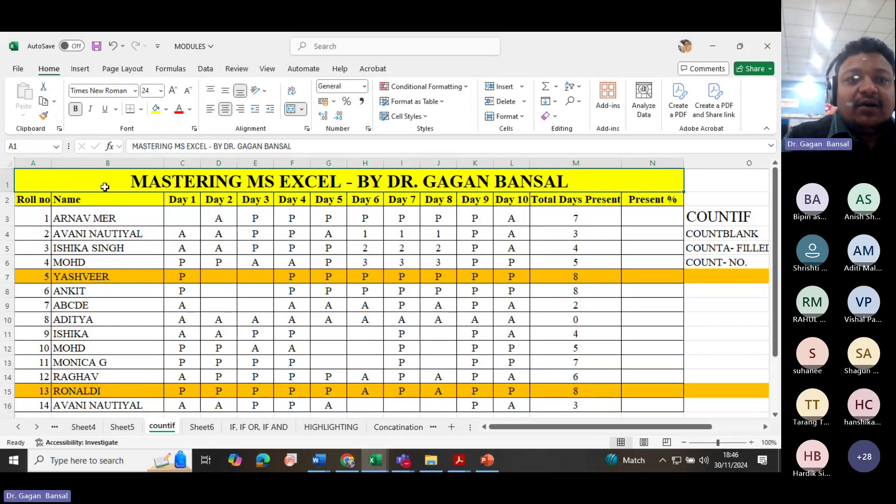
click(205, 201)
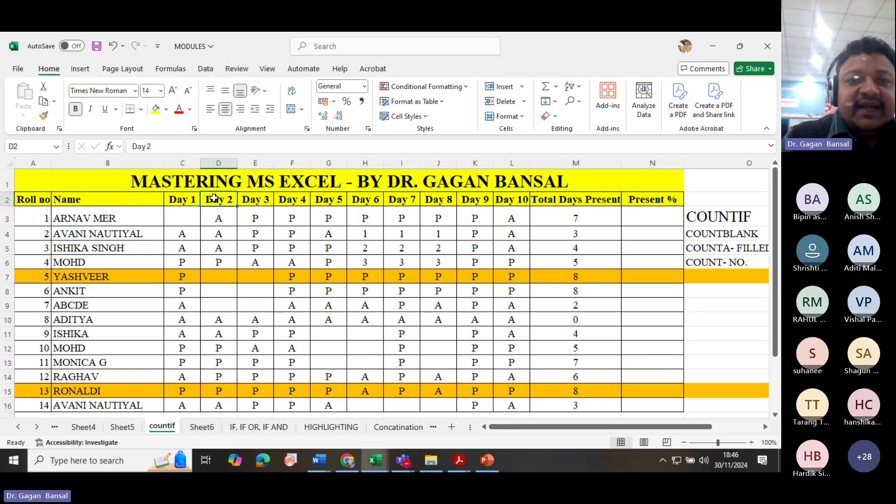
click(259, 200)
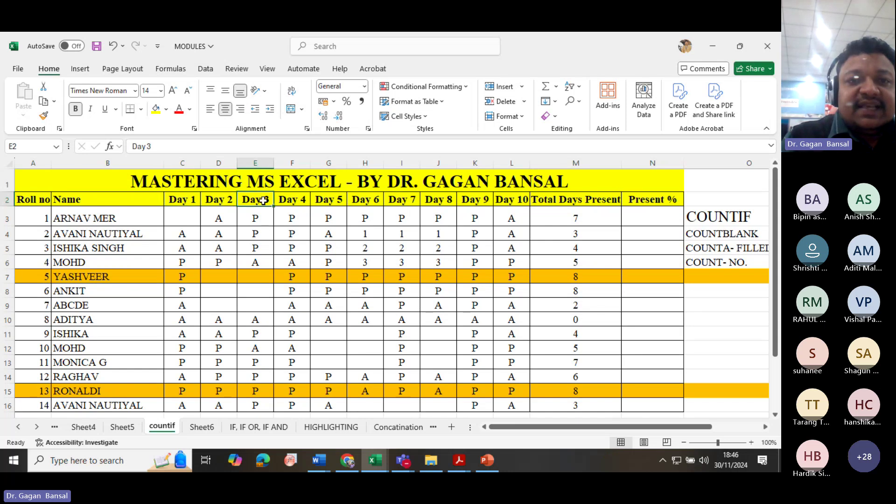
click(216, 182)
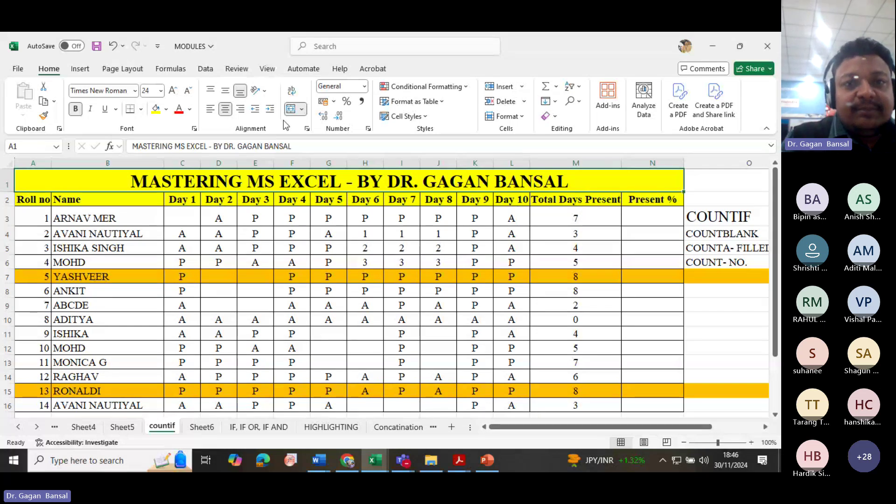
click(291, 110)
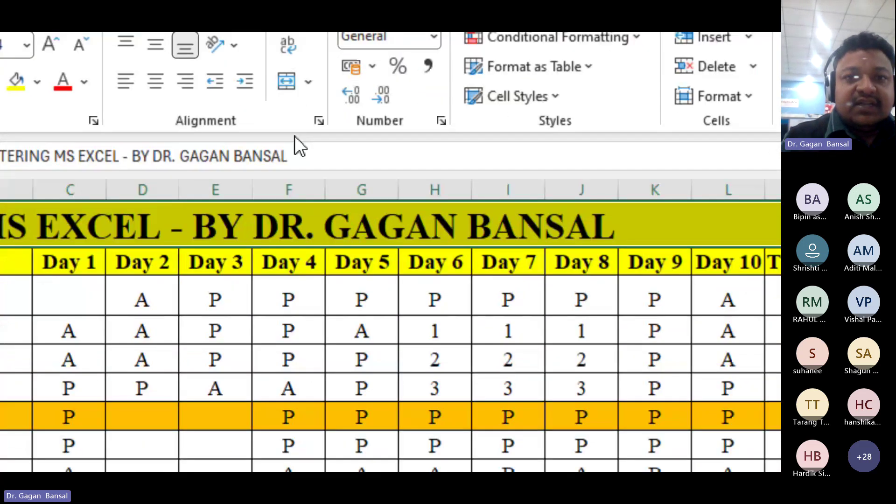
Set the horizontal alignment of the title row A1:N1 to Center Across Selection
click(321, 123)
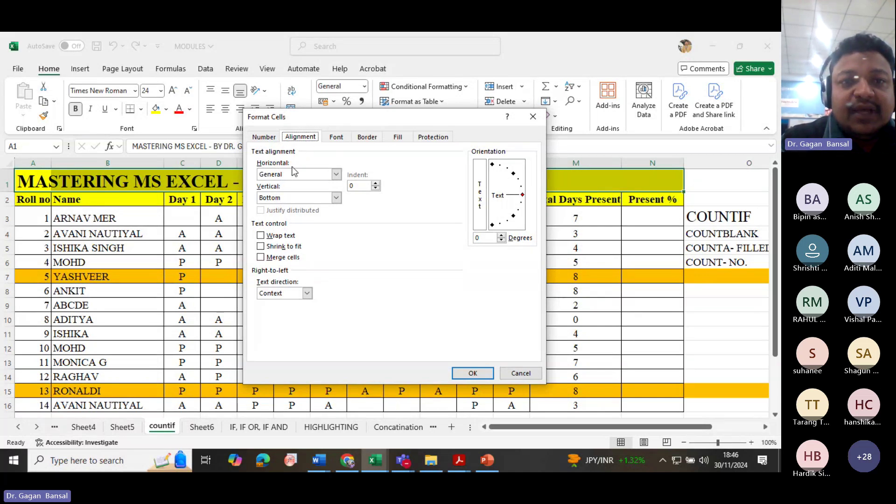
click(336, 174)
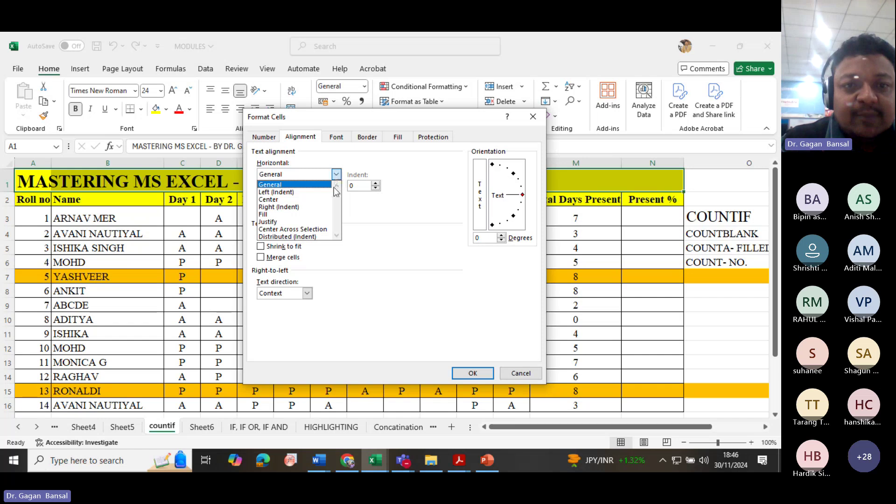
click(319, 231)
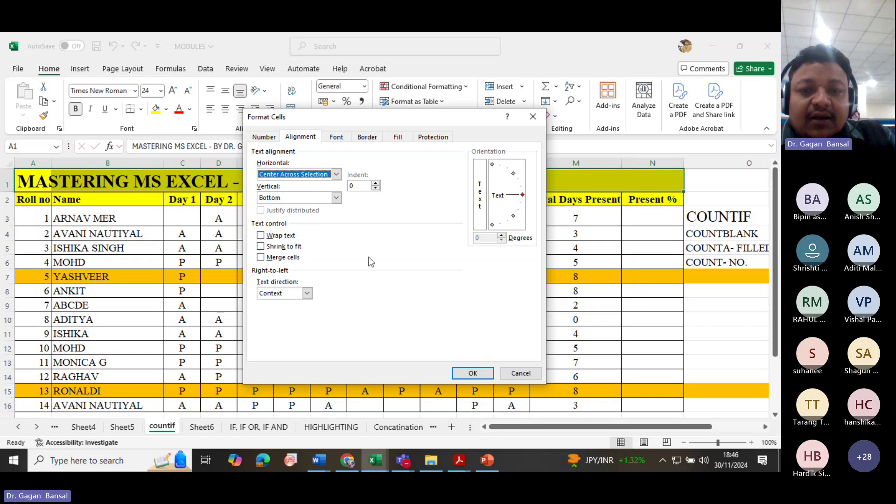
click(473, 374)
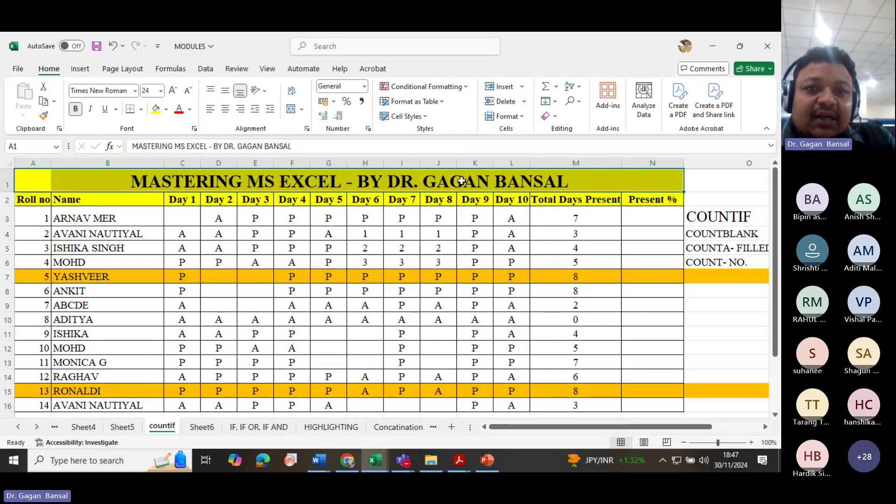
Examine title-row cells A1, B1 and N1 individually, and view the alignment settings of N1
click(29, 185)
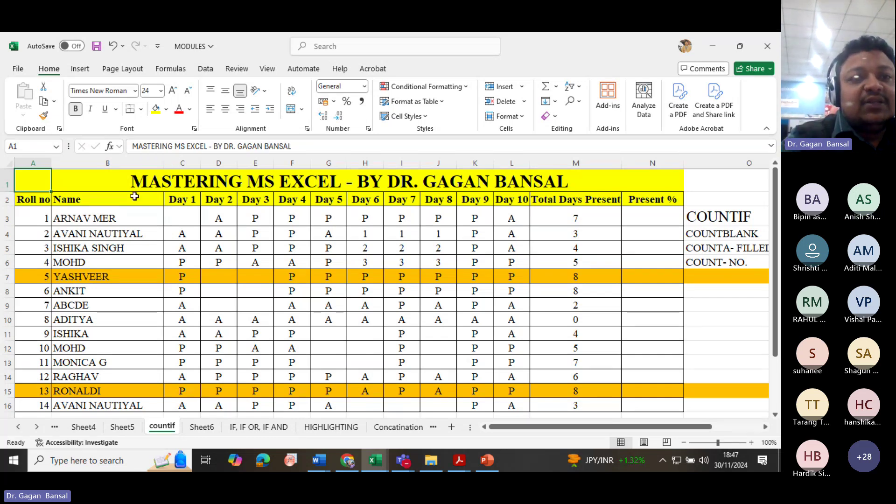
click(106, 182)
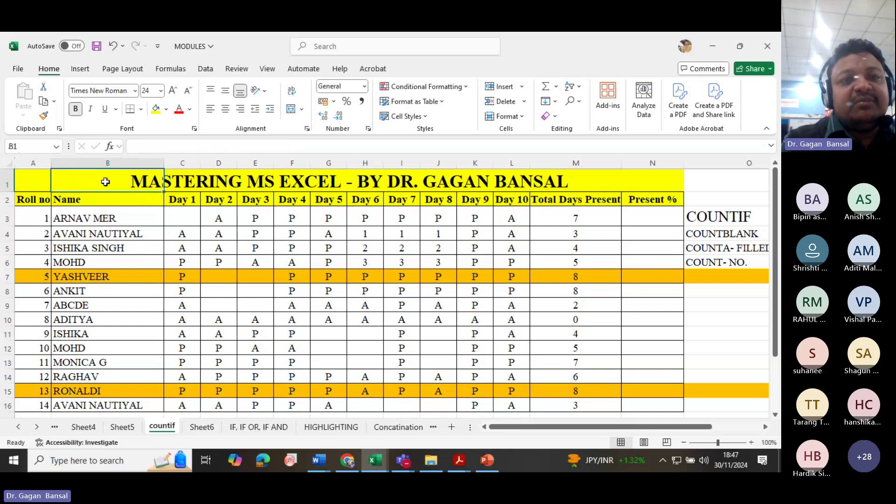
click(633, 180)
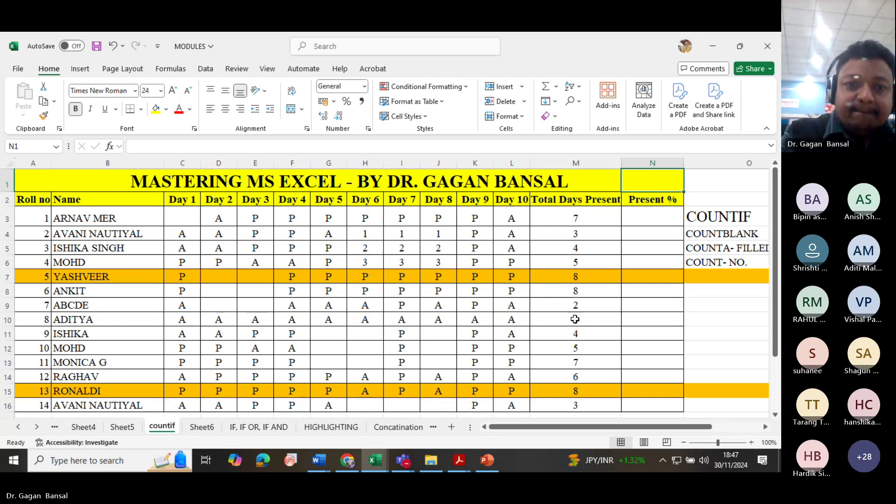
click(307, 129)
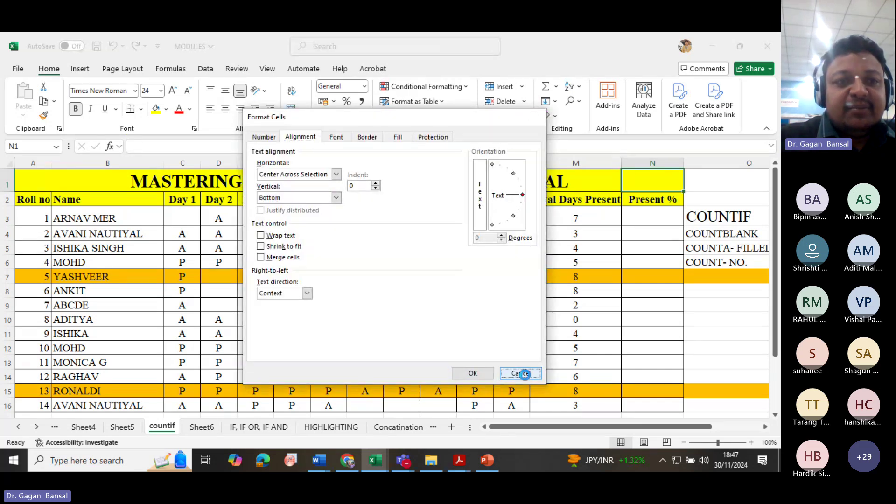
click(522, 373)
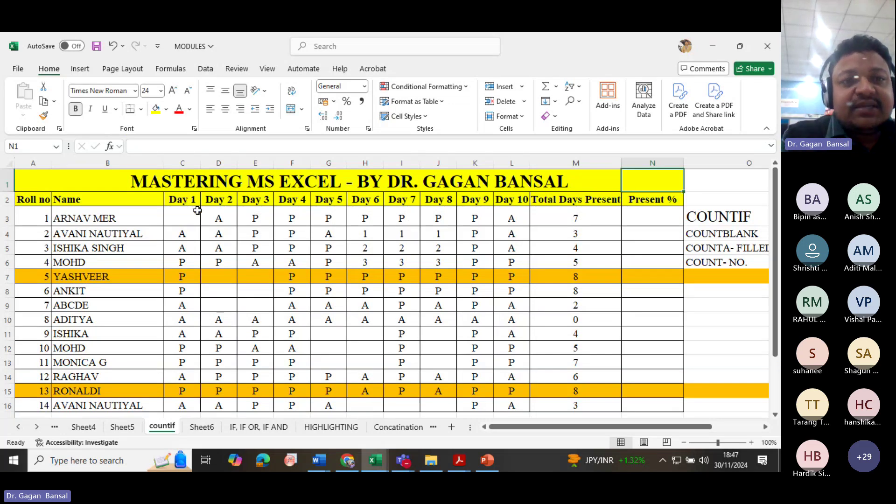
Rotate the text of the Day 1 to Day 10 headings in C2:L2 upward
drag(175, 201, 498, 201)
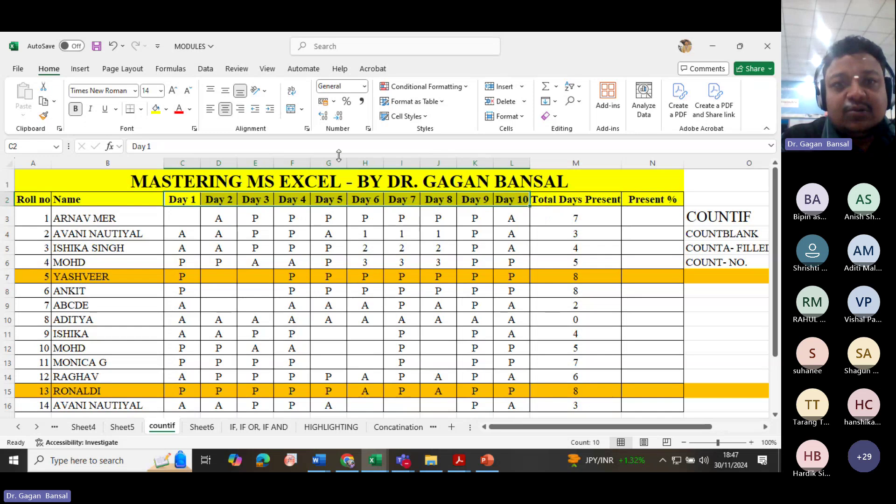
click(265, 93)
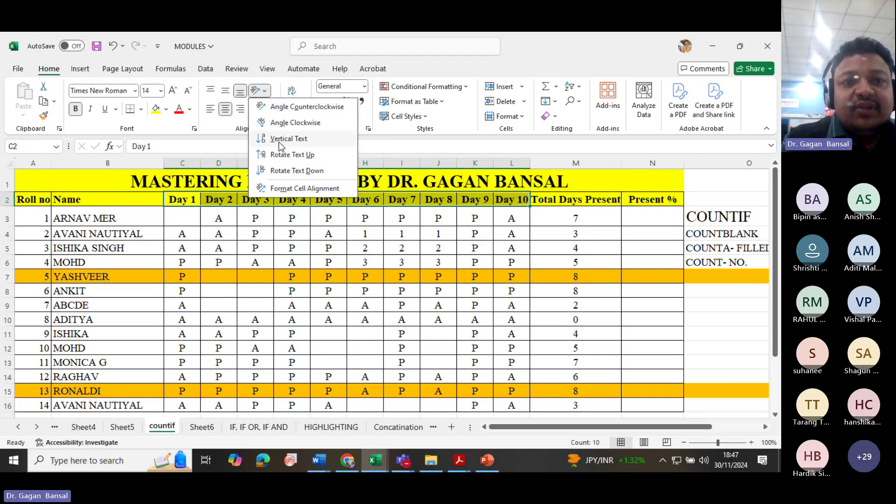
click(283, 156)
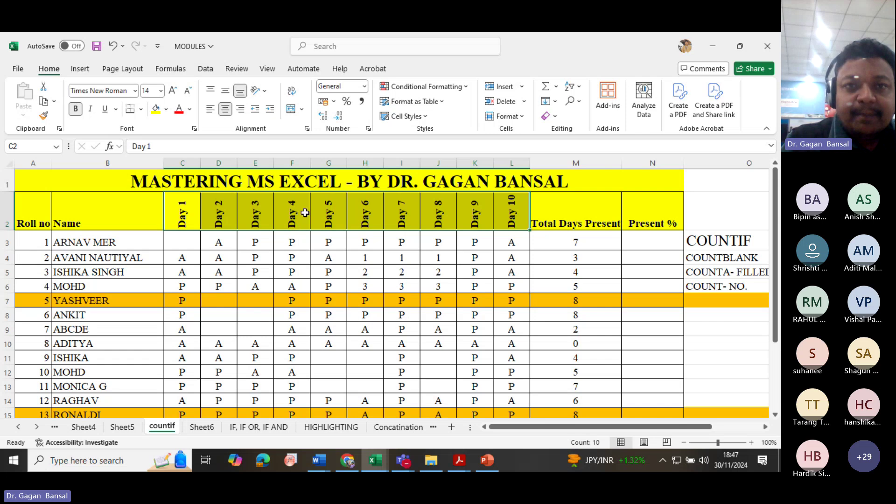
Try the 90-degree text orientation setting for the Day 1 to Day 10 headings, and undo their upward rotation
click(259, 90)
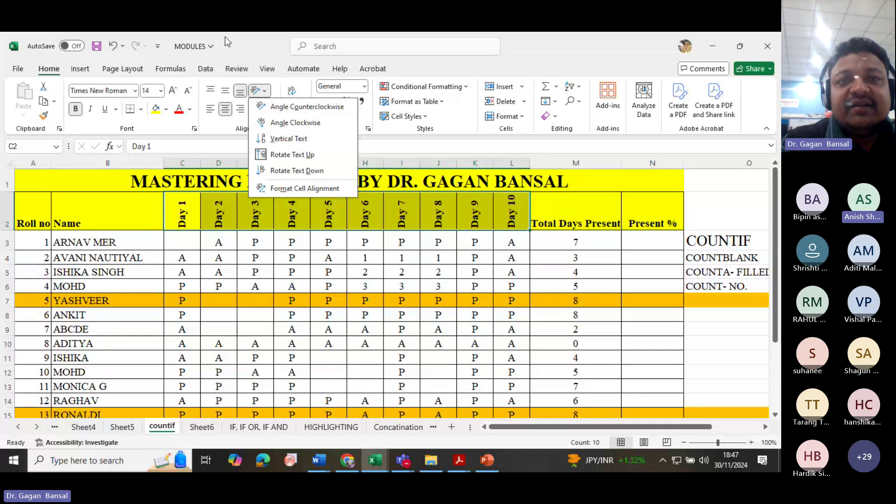
key(Escape)
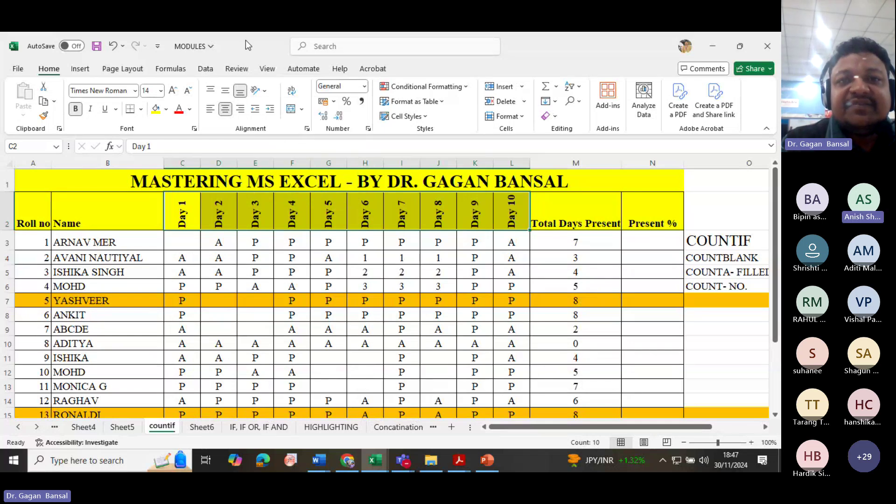
click(307, 129)
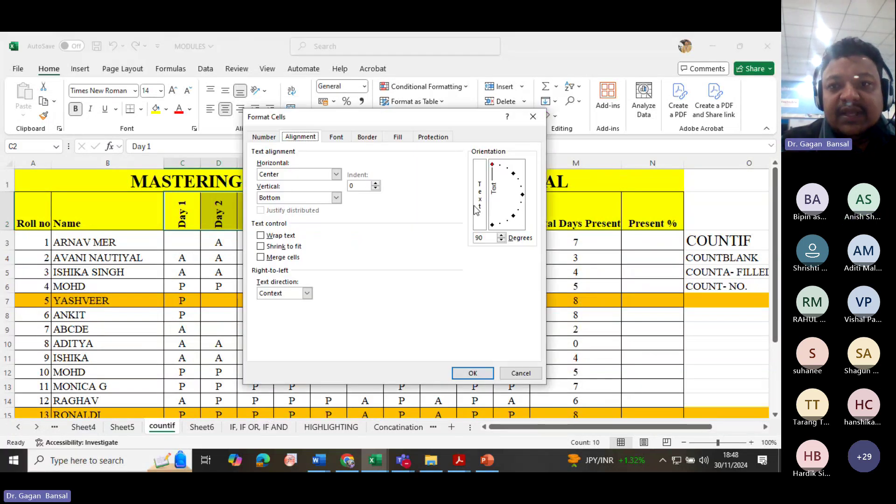
mouse_move(493, 182)
mouse_down()
mouse_move(521, 188)
mouse_move(494, 170)
mouse_up()
click(492, 166)
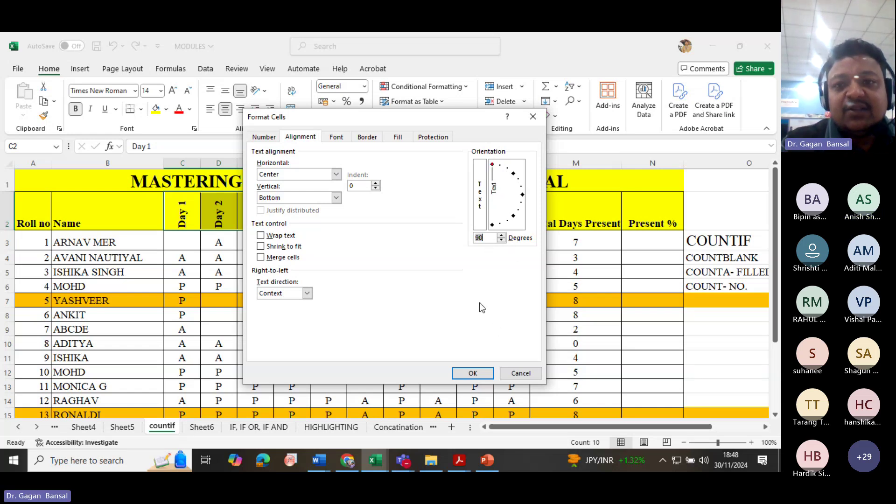
click(521, 373)
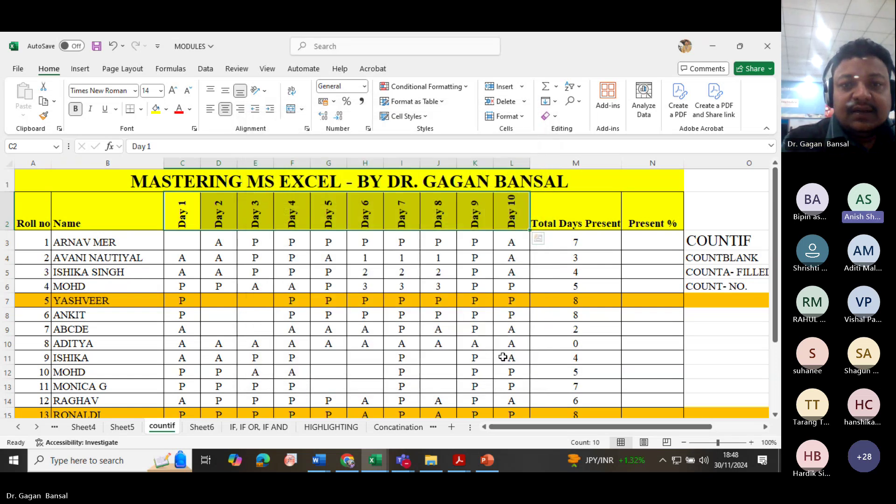
key(ctrl+z)
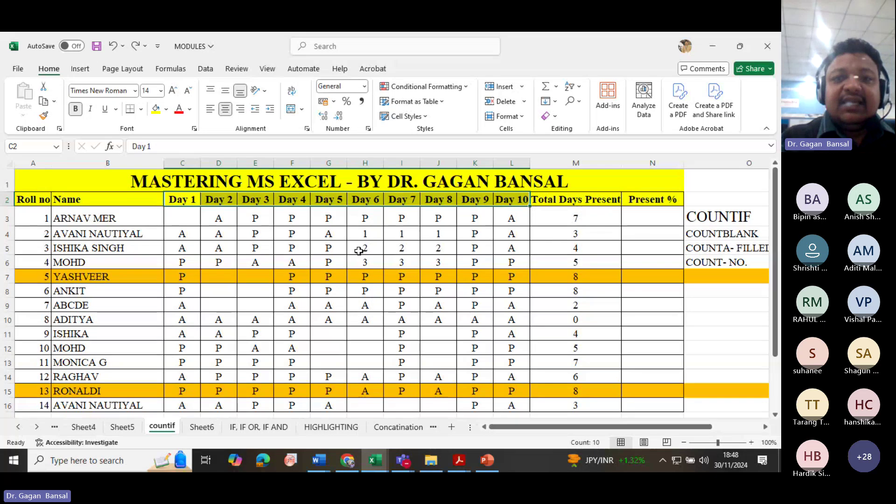
Clear the numeric entries for Day 6 to Day 8 in cells H4:J6
drag(362, 234, 434, 263)
key(Delete)
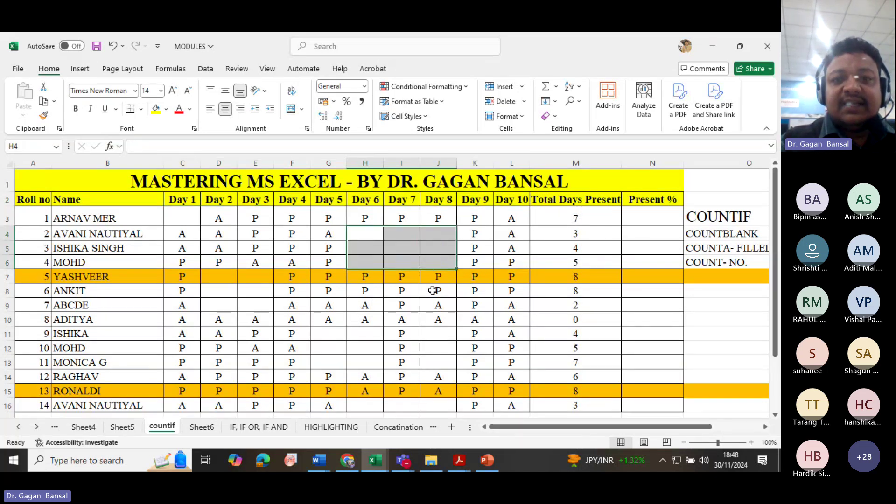
Select all blank cells on the attendance sheet with Go To Special, and then clear the selection
click(436, 305)
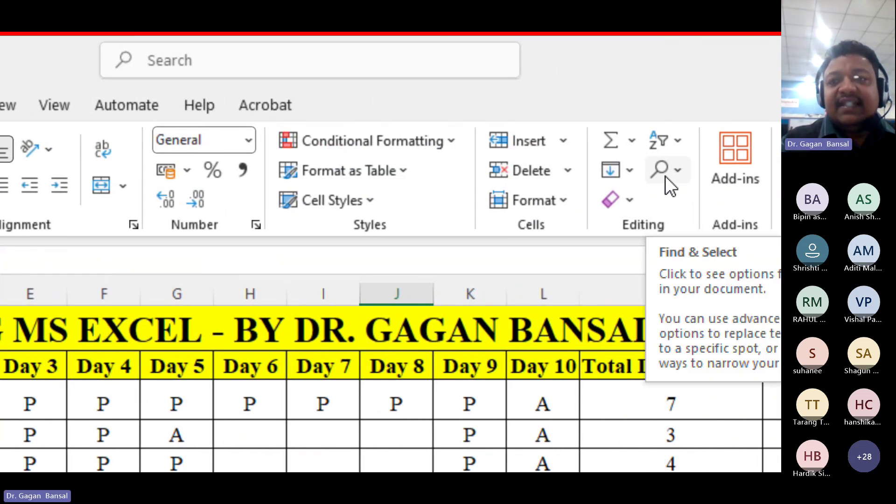
click(666, 176)
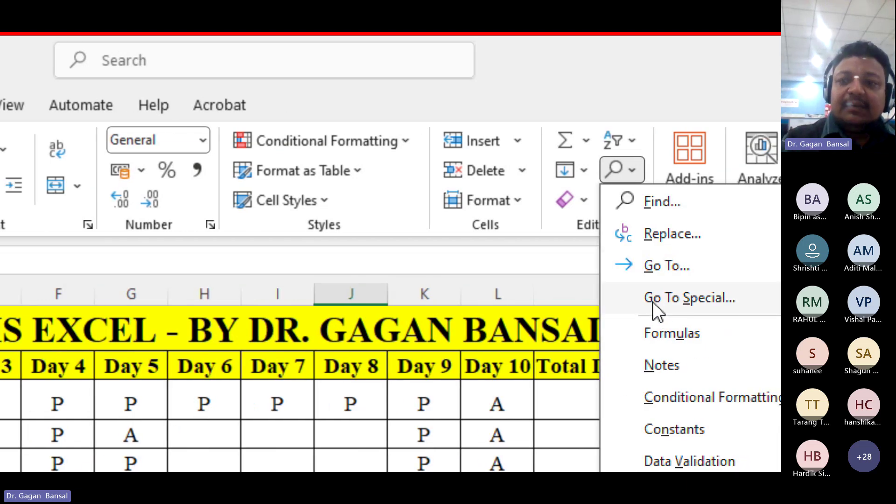
click(652, 302)
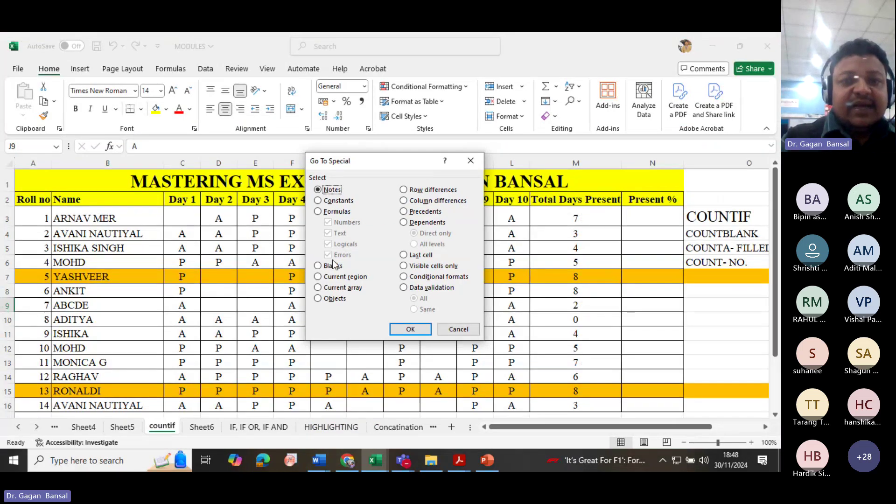
click(333, 265)
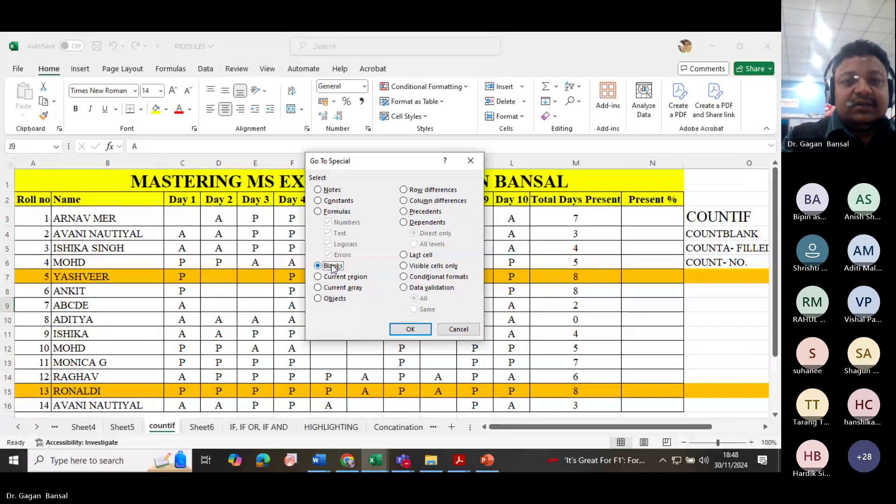
click(410, 329)
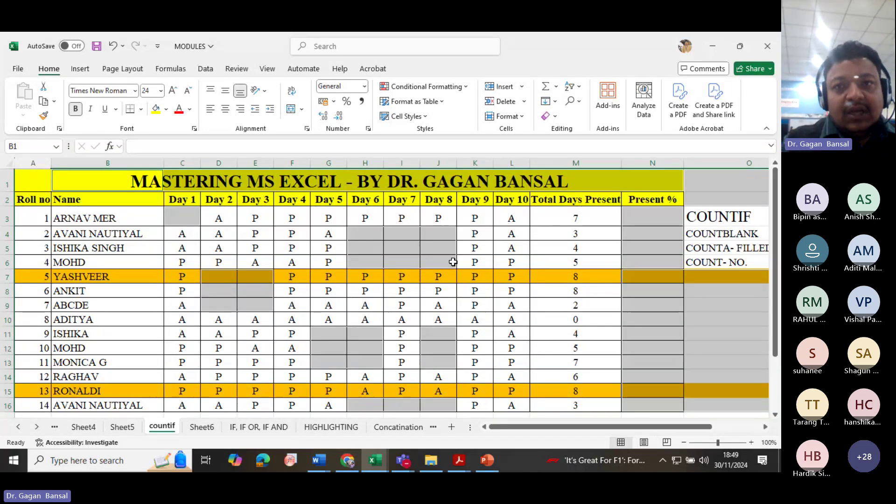
click(420, 251)
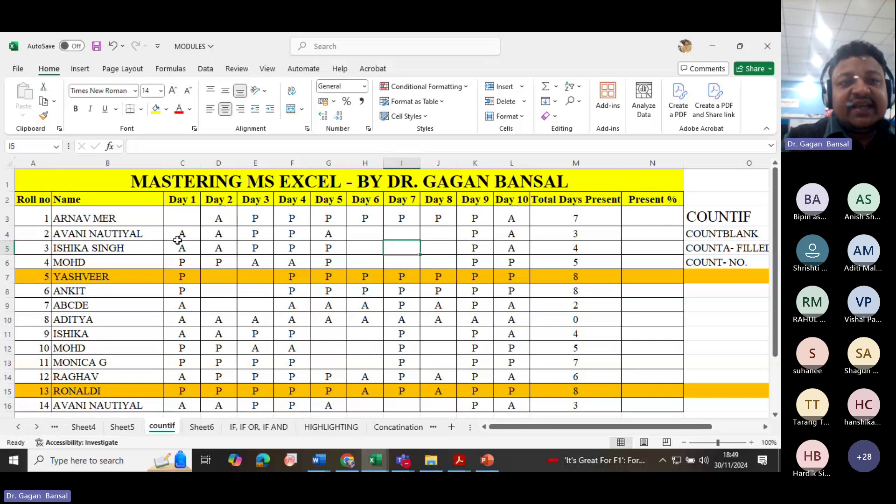
drag(180, 219, 219, 362)
drag(332, 400, 539, 412)
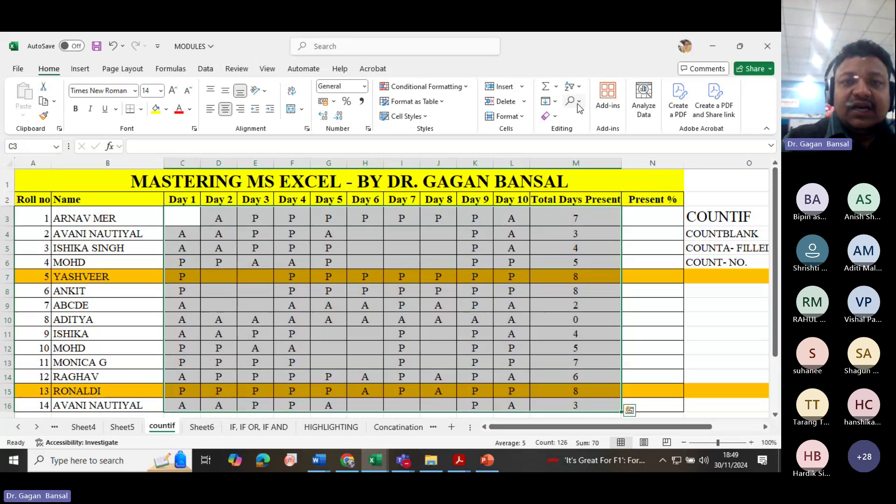
click(443, 252)
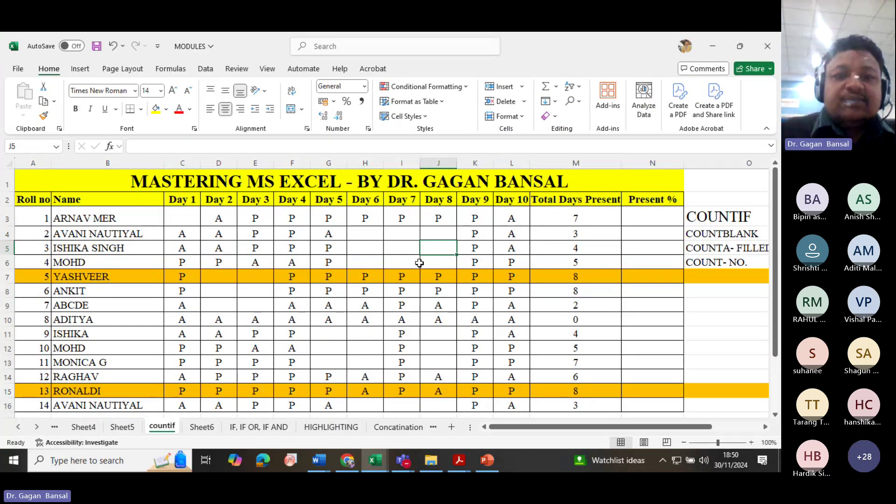
click(366, 279)
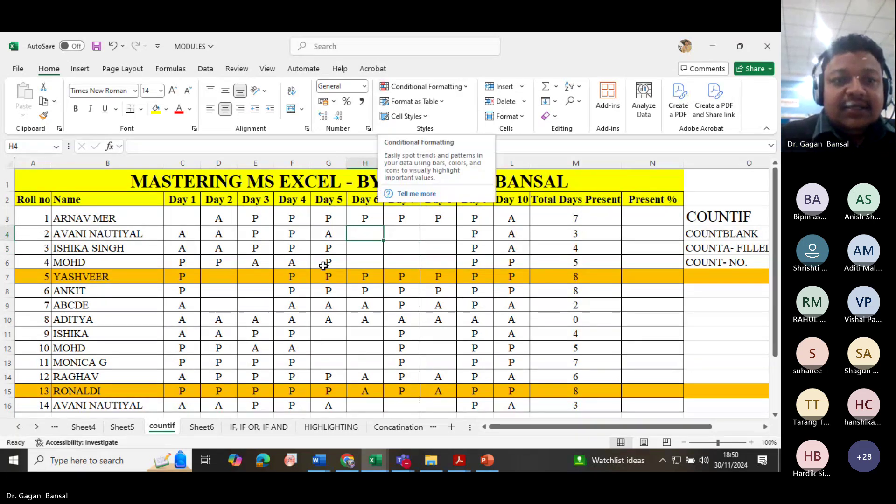
Highlight attendance cells in C3:L16 equal to P with Green Fill with Dark Green Text
drag(184, 219, 511, 406)
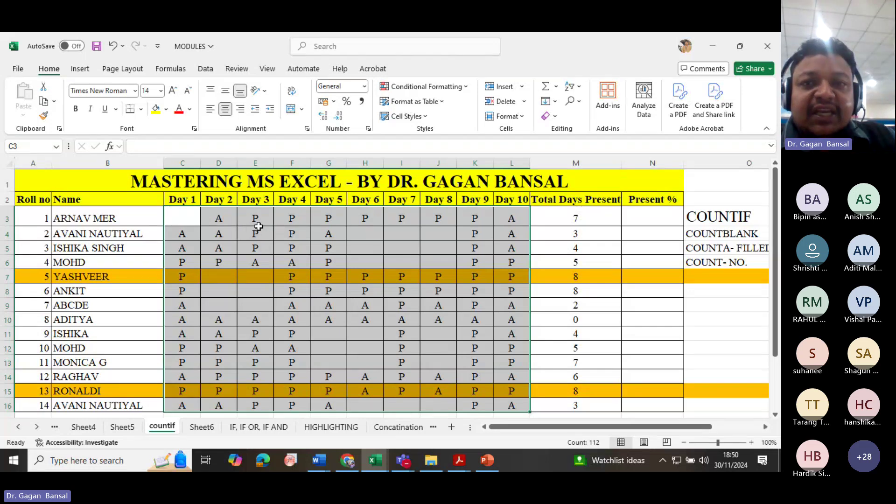
click(467, 87)
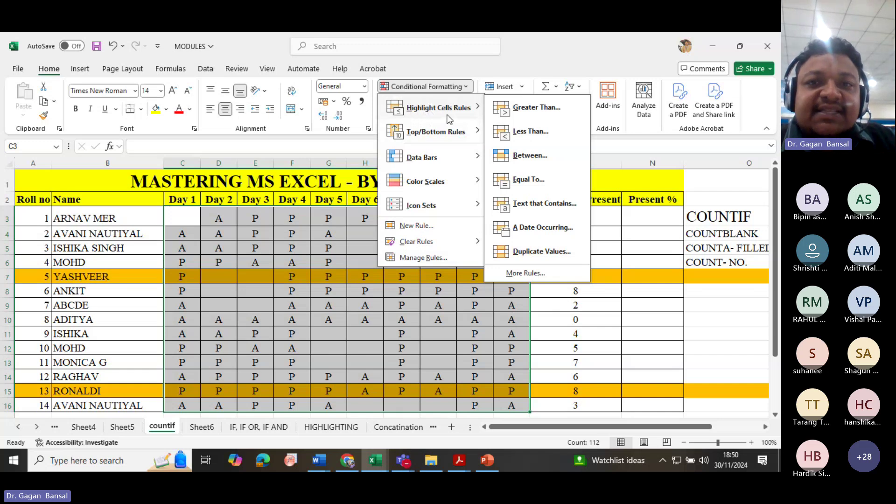
click(537, 185)
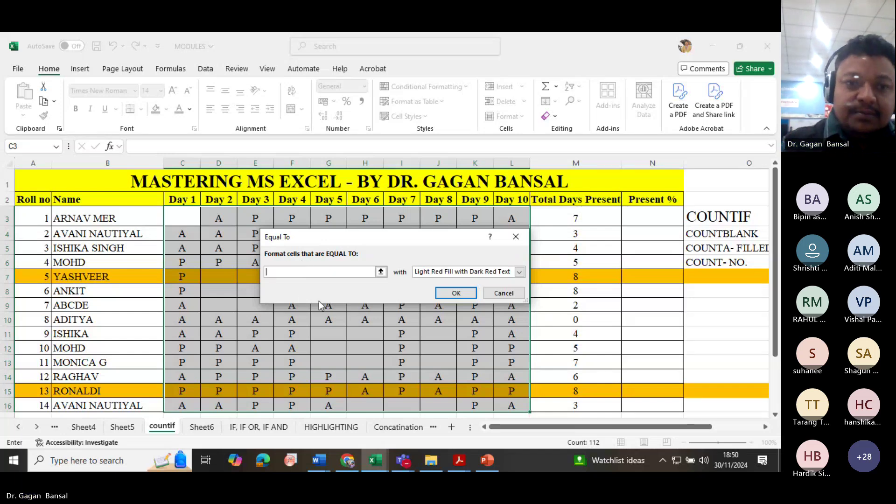
text(P)
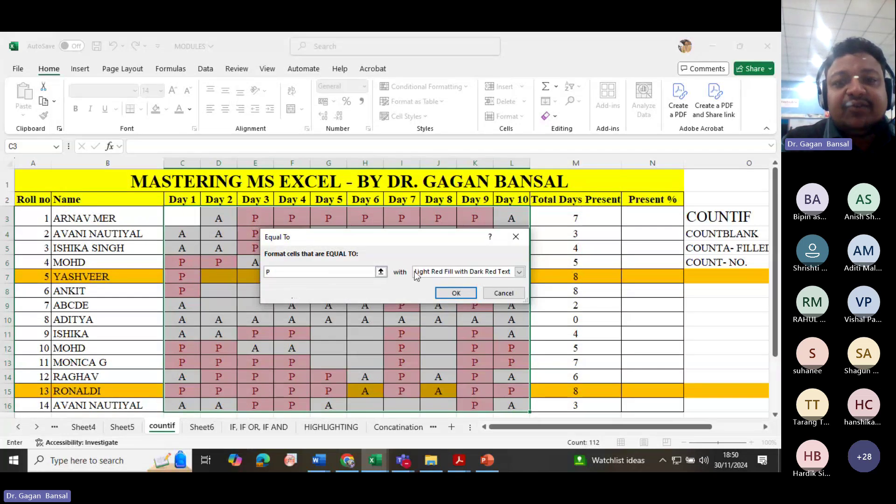
click(519, 273)
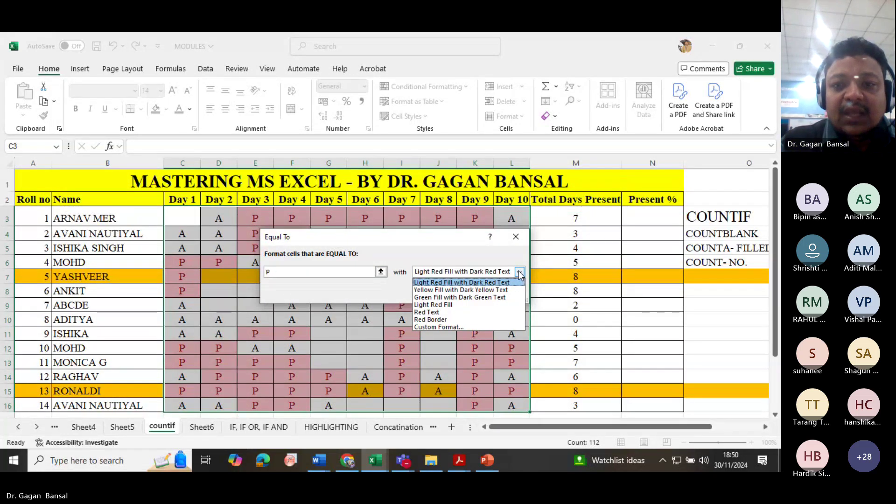
click(446, 299)
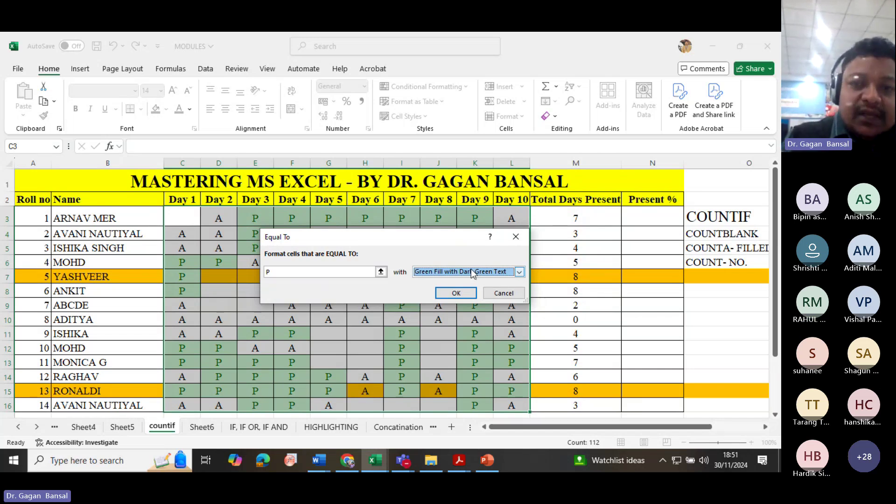
click(457, 292)
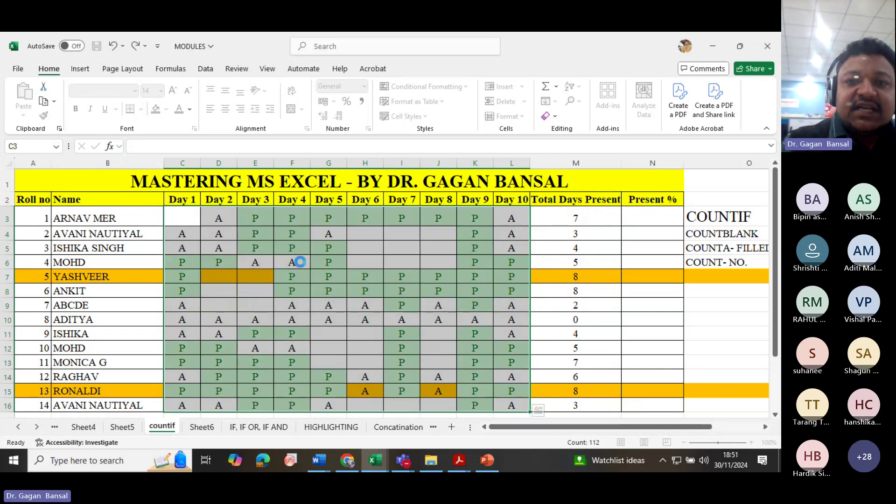
Highlight attendance cells in C3:L16 equal to A with Light Red Fill with Dark Red Text
click(471, 88)
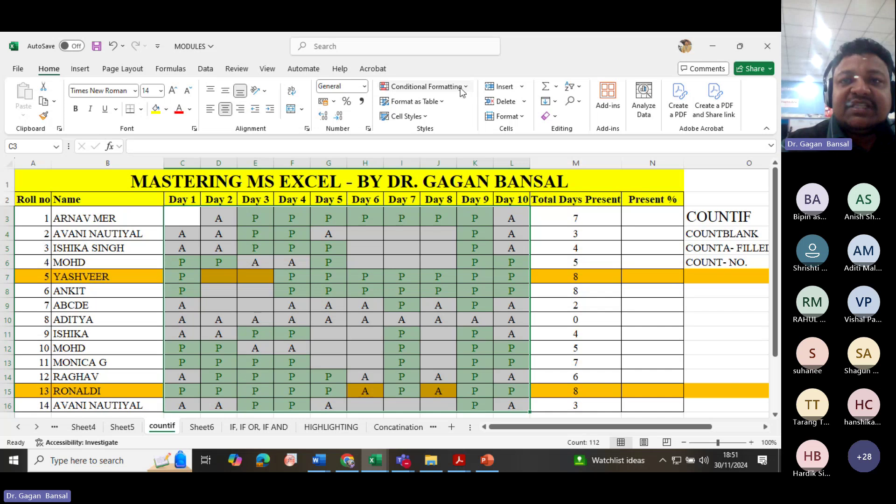
mouse_move(460, 111)
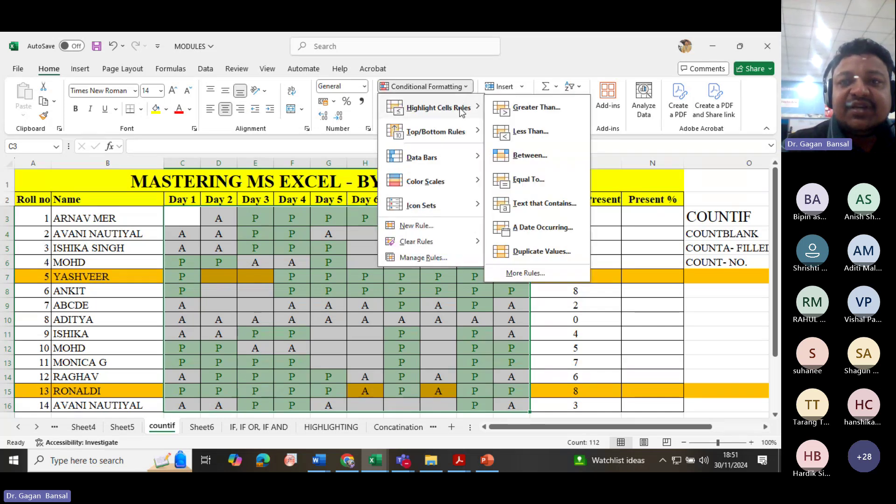
click(531, 185)
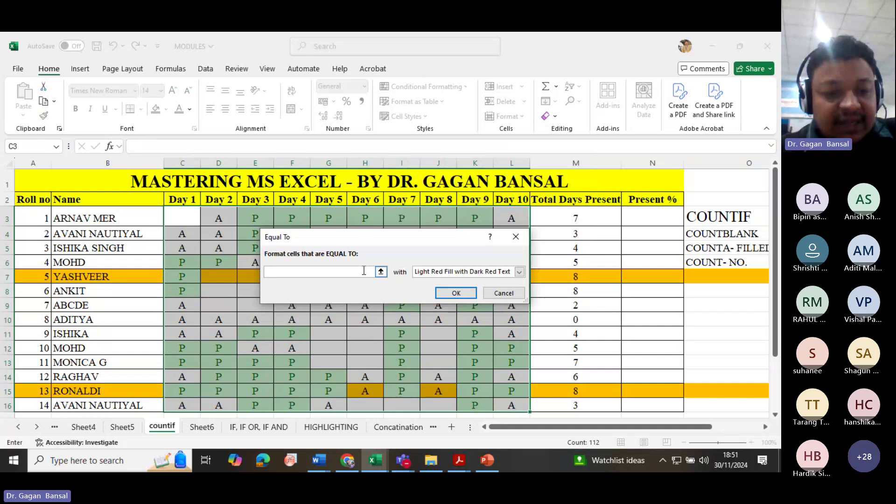
text(A)
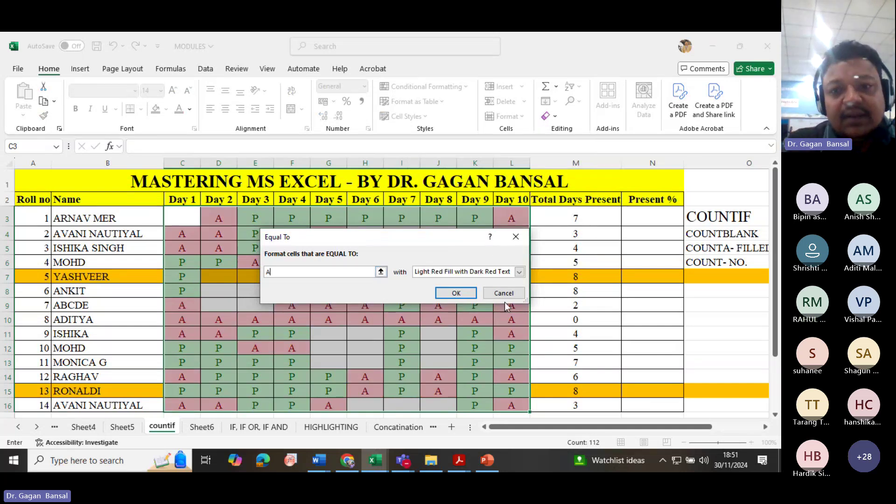
click(455, 294)
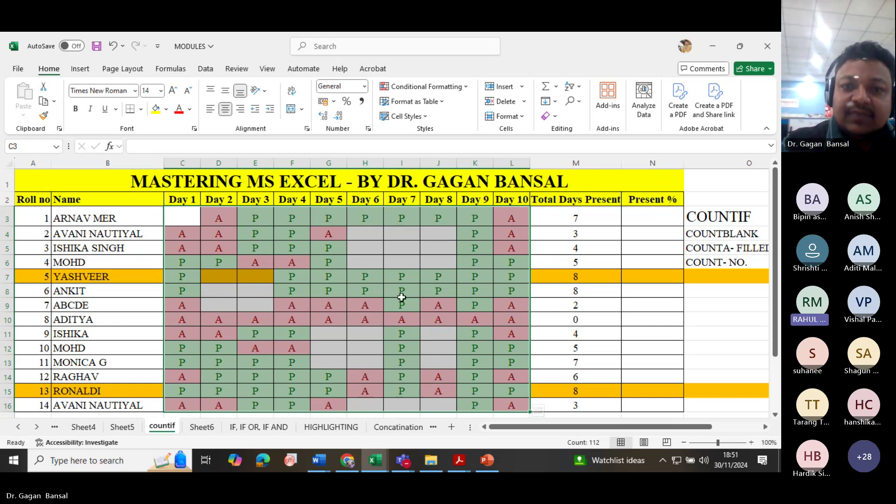
click(401, 296)
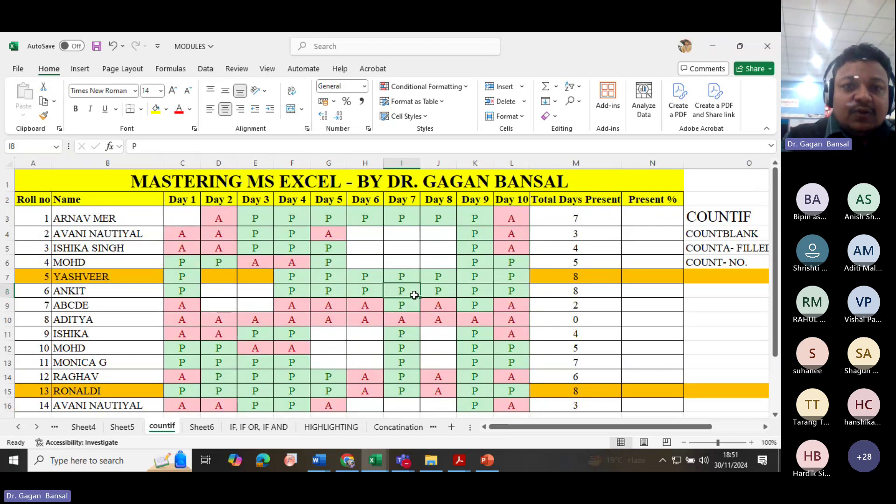
Start another Equal To highlighting rule for P on C3:L16 and open its custom format settings
click(192, 223)
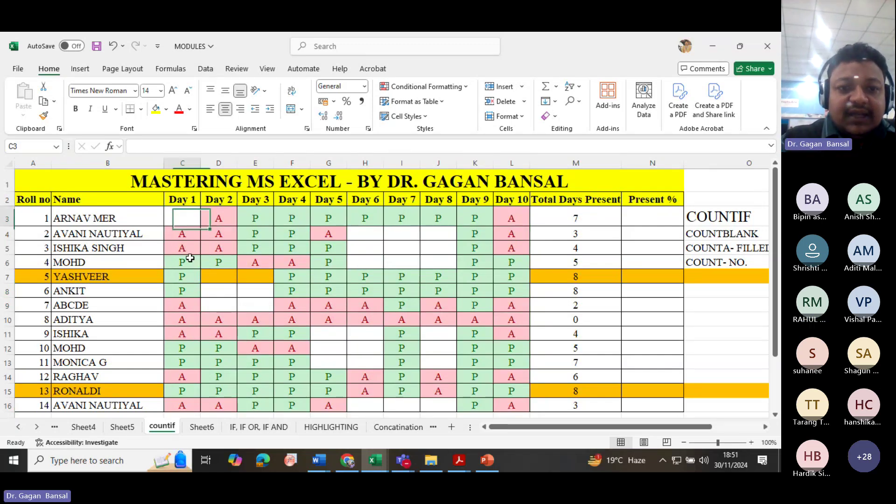
drag(190, 258, 524, 402)
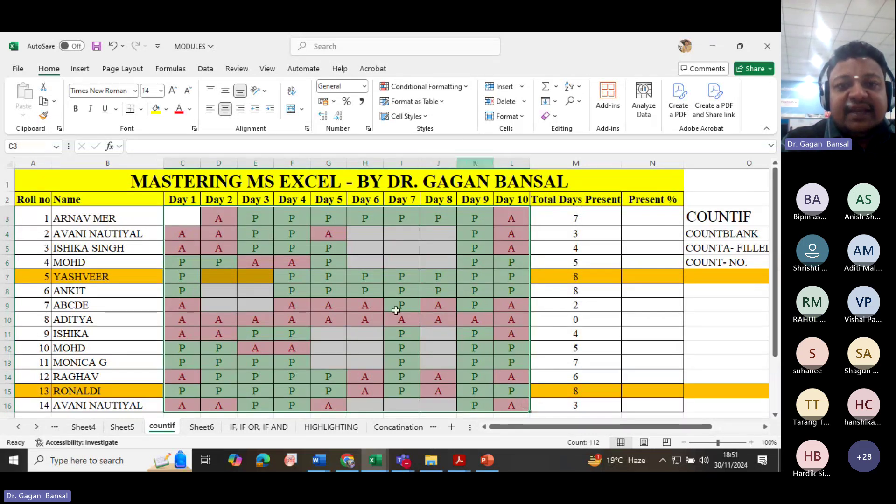
click(449, 87)
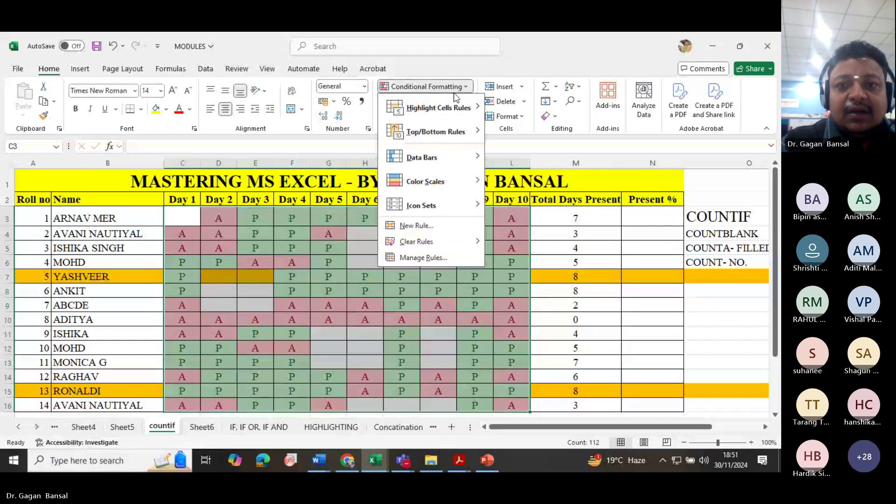
mouse_move(447, 112)
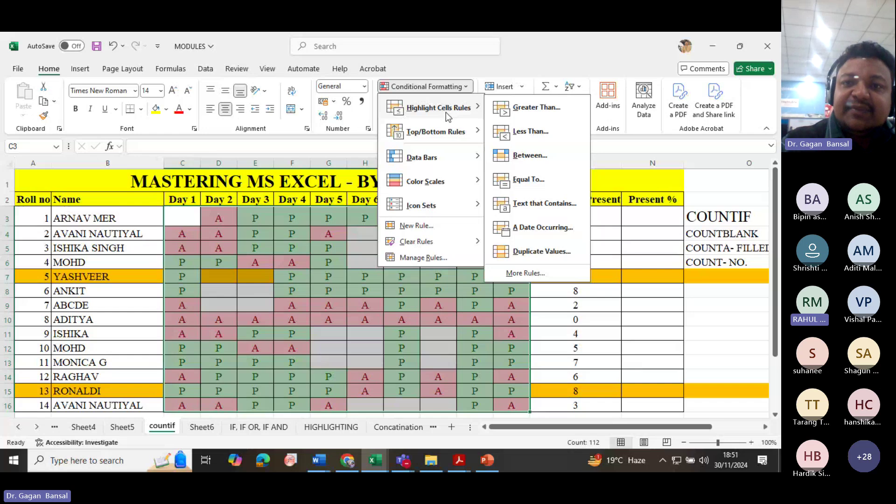
click(536, 188)
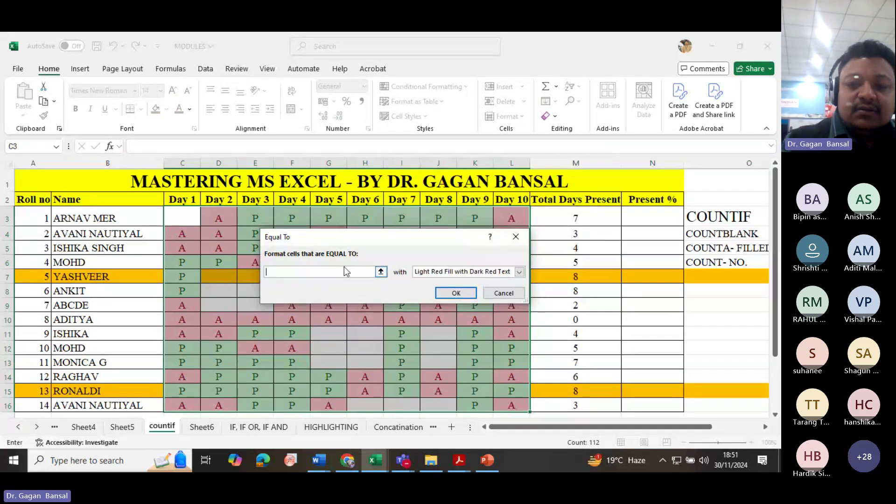
text(P)
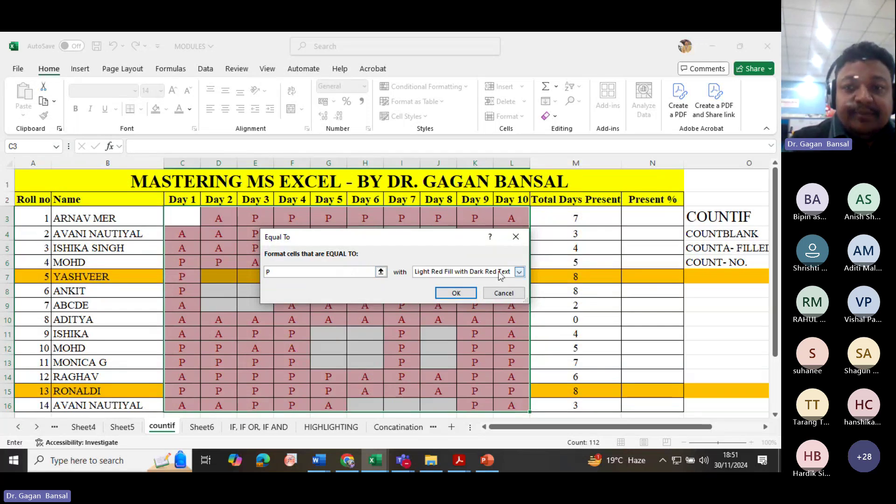
click(520, 272)
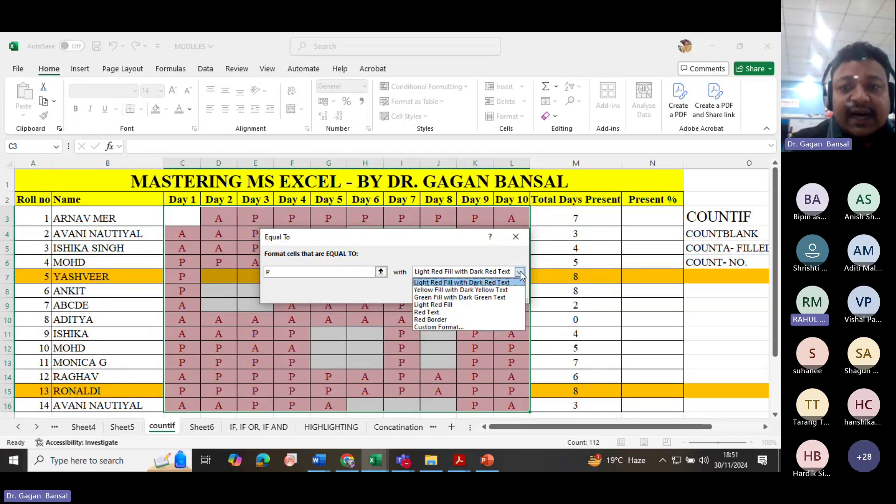
click(476, 326)
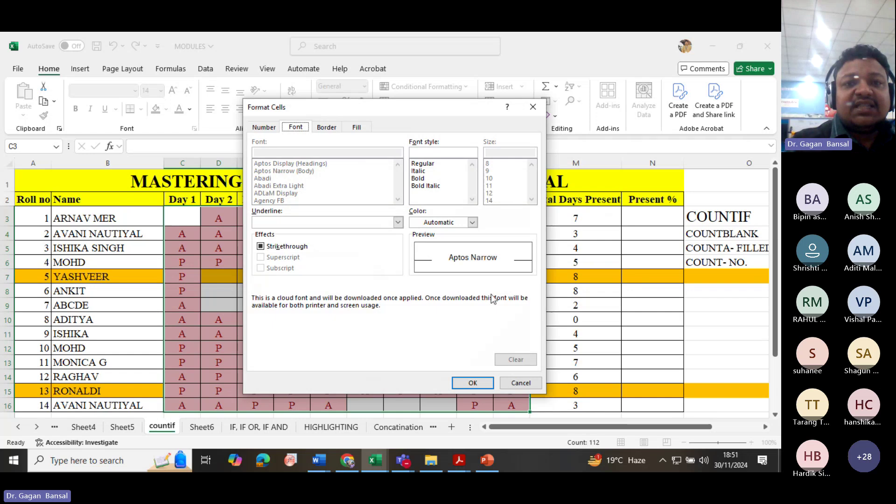
Set the custom format for cells equal to P to bold text with a green background fill
click(418, 179)
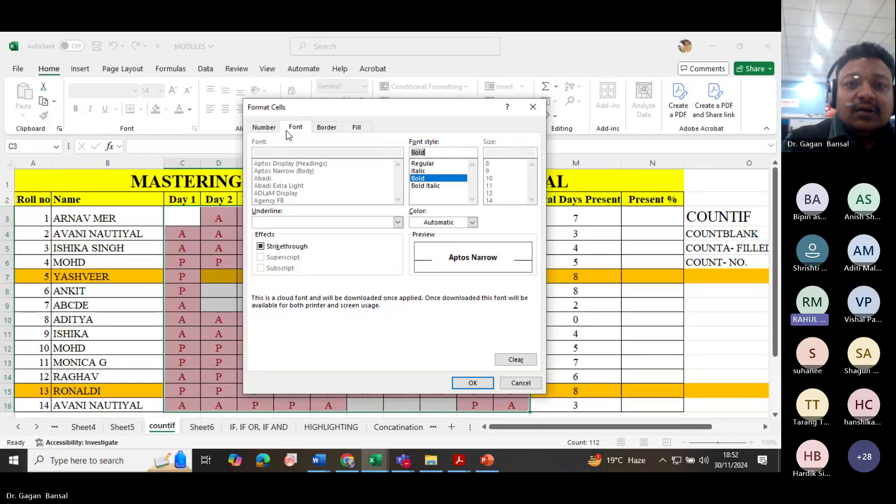
click(290, 220)
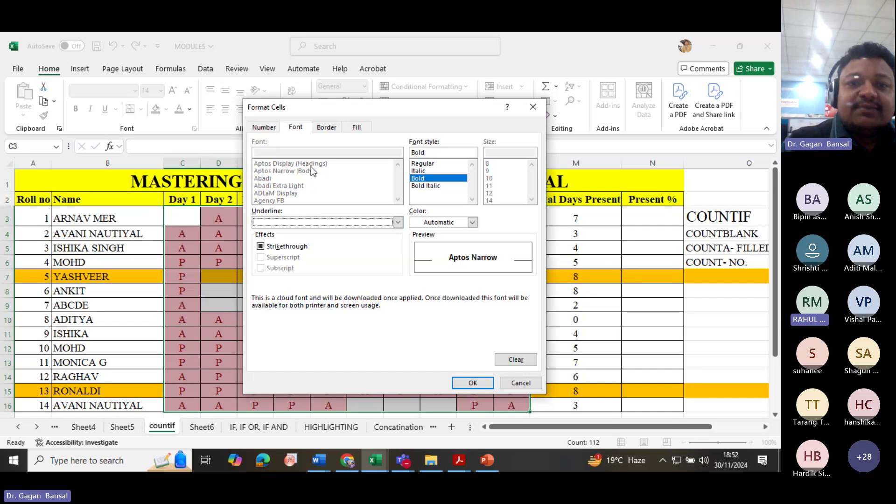
click(360, 128)
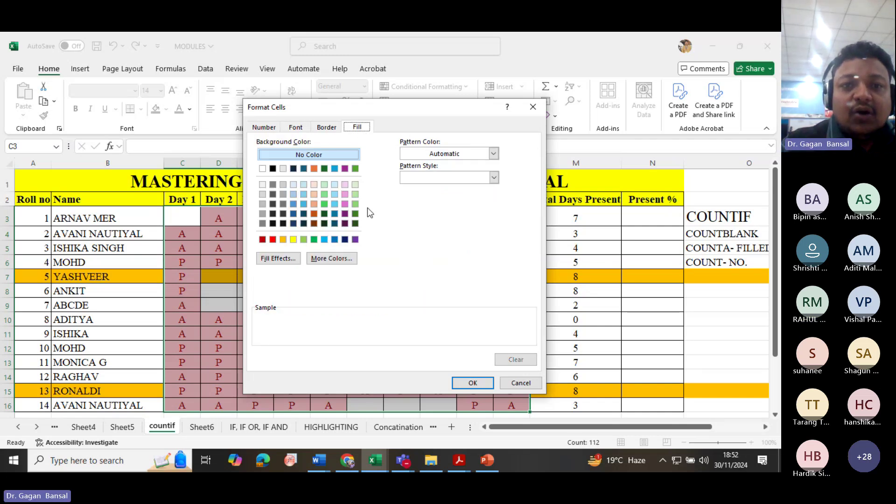
click(315, 240)
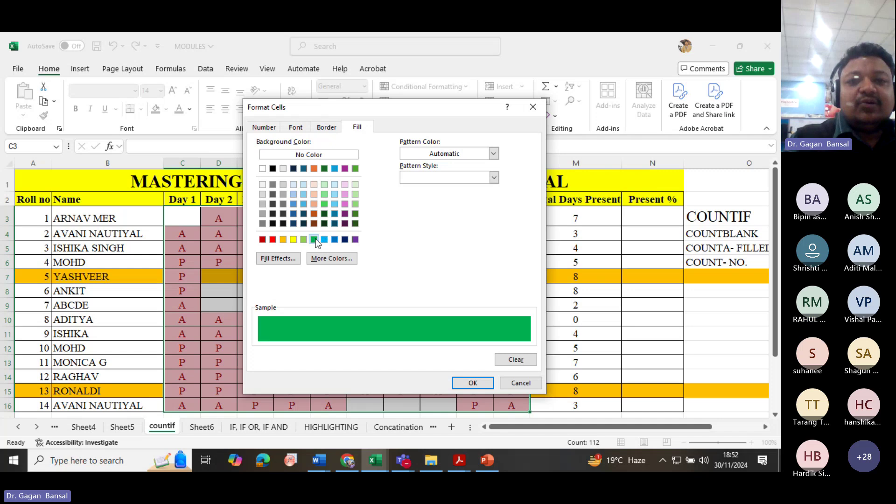
Set the custom format's font colour to black and apply the P rule to the attendance cells C3:L16
click(334, 131)
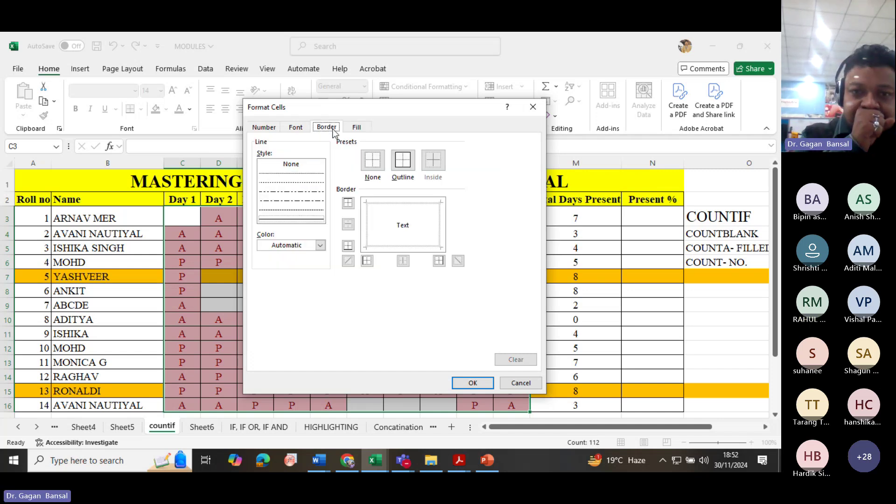
click(295, 131)
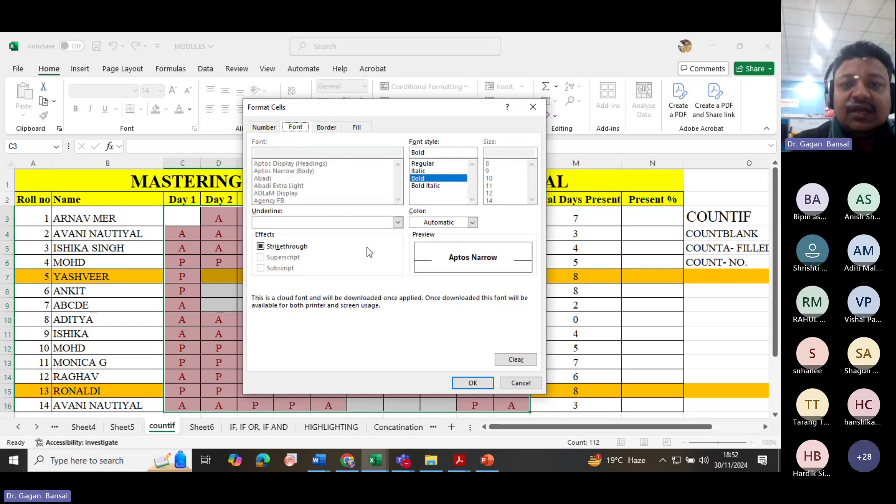
click(473, 222)
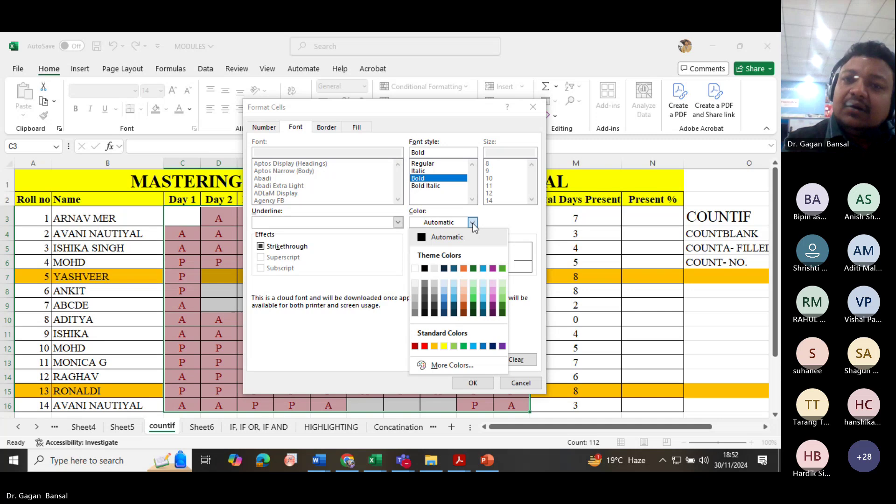
click(473, 223)
click(473, 224)
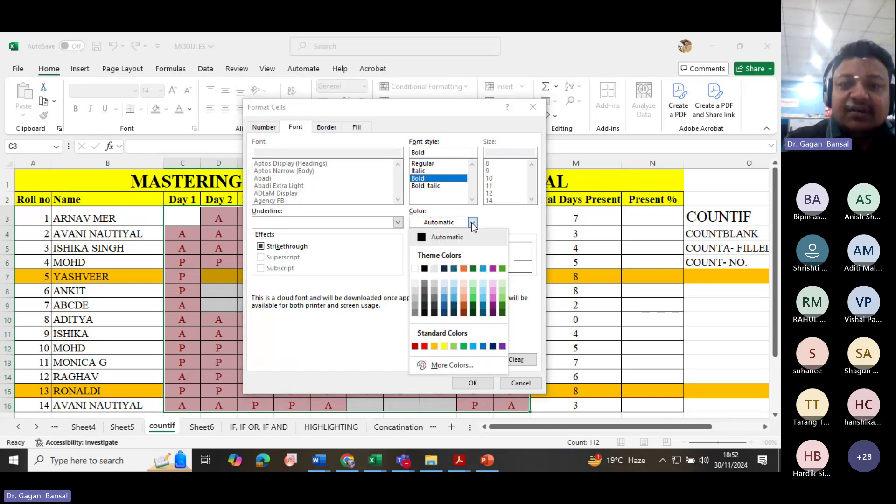
click(425, 269)
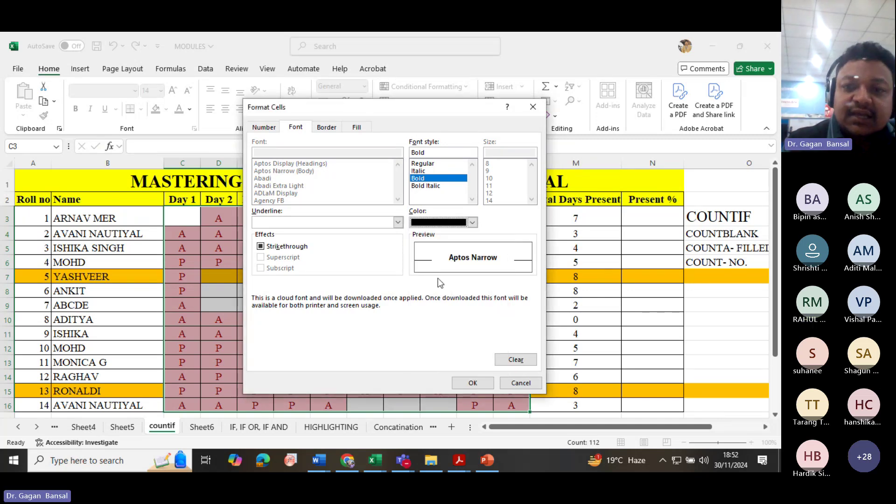
click(472, 384)
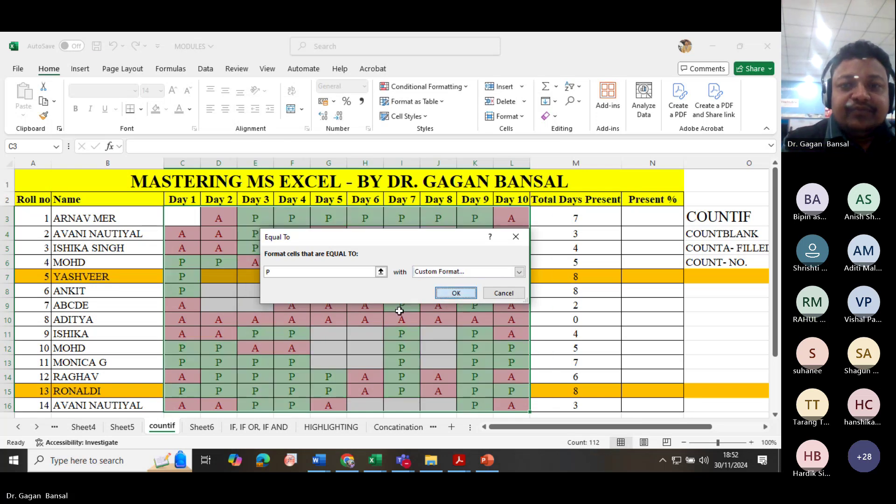
click(457, 293)
click(374, 263)
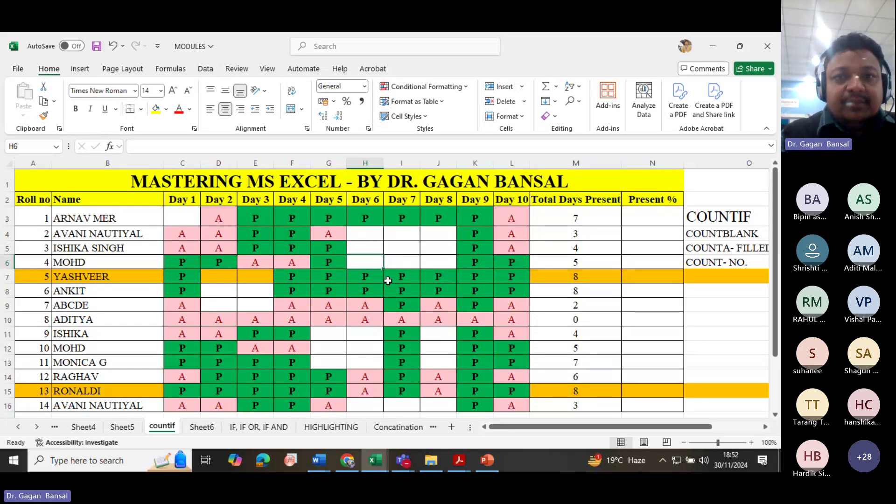
Remove the background fill from the Total Days Present values in M3:M16
click(585, 218)
drag(585, 218, 587, 407)
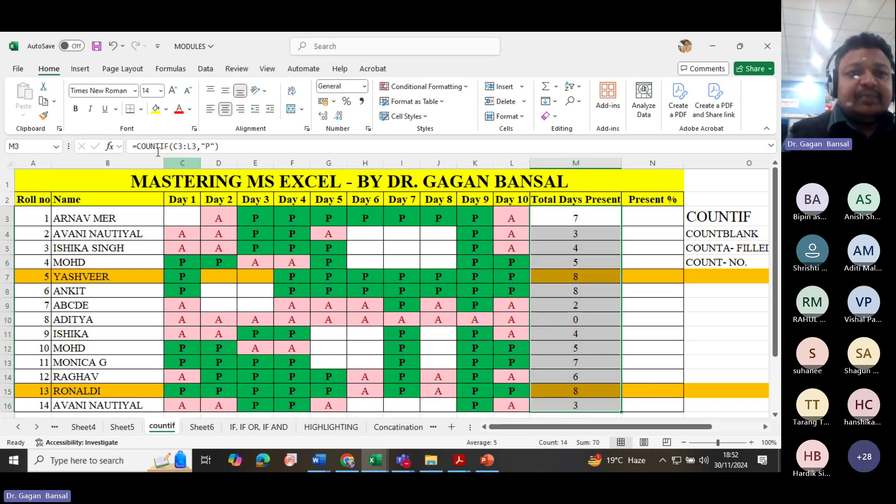
click(167, 117)
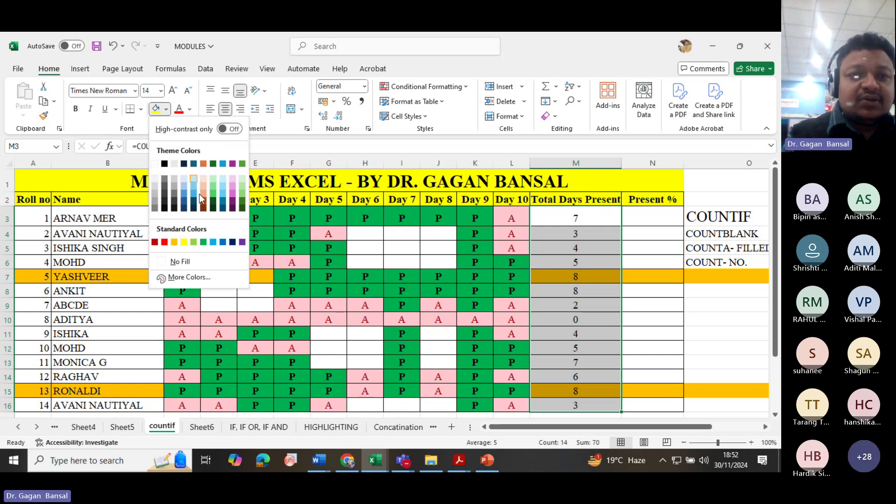
click(197, 262)
click(616, 262)
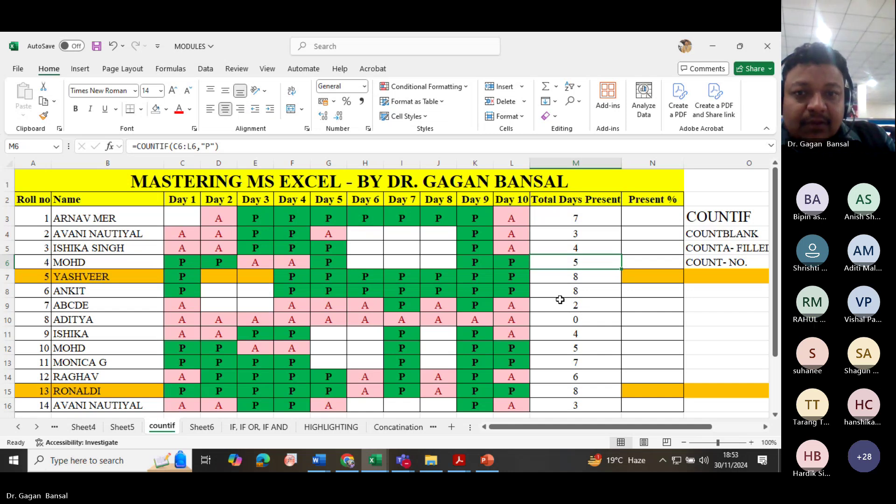
Clear the conditional formatting rules from the selected attendance cells C3:L16
drag(174, 220, 517, 402)
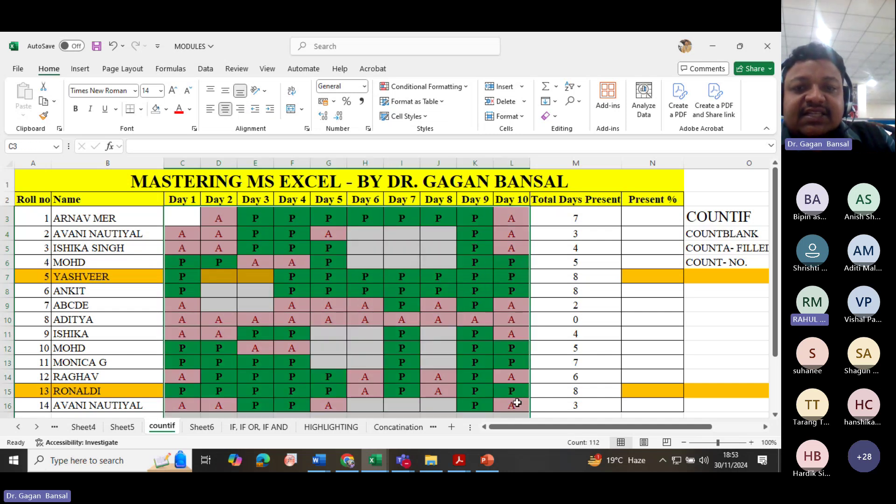
click(461, 89)
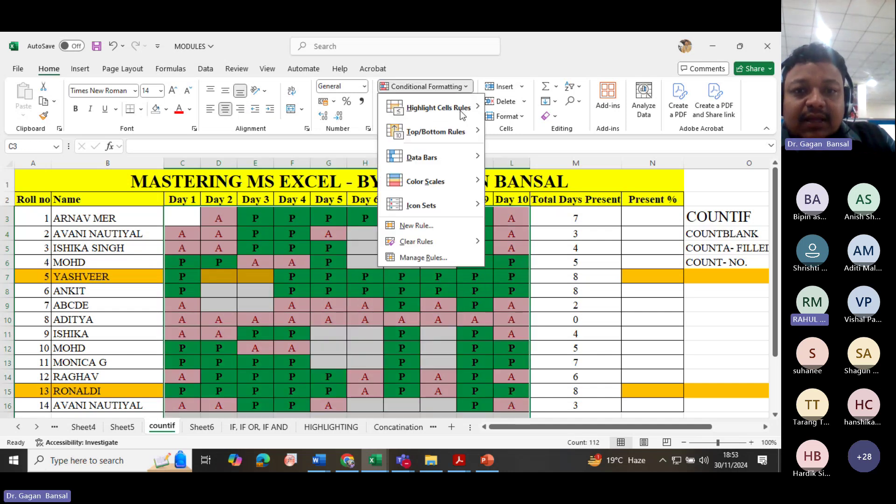
mouse_move(443, 243)
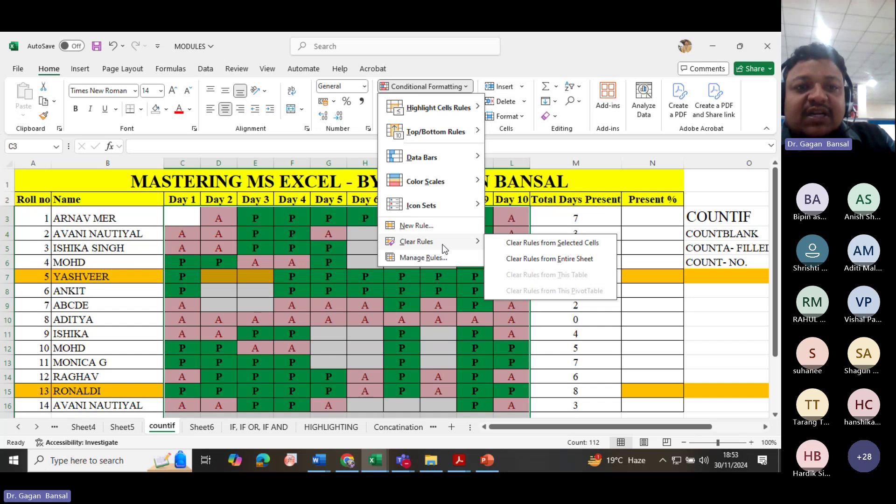
click(533, 242)
click(441, 334)
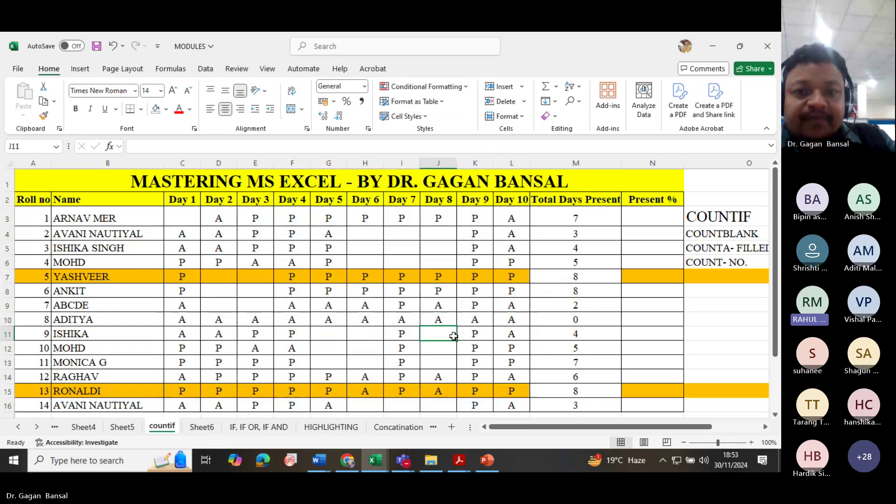
Undo the clearing of the conditional formatting rules on the attendance cells
drag(24, 223, 442, 411)
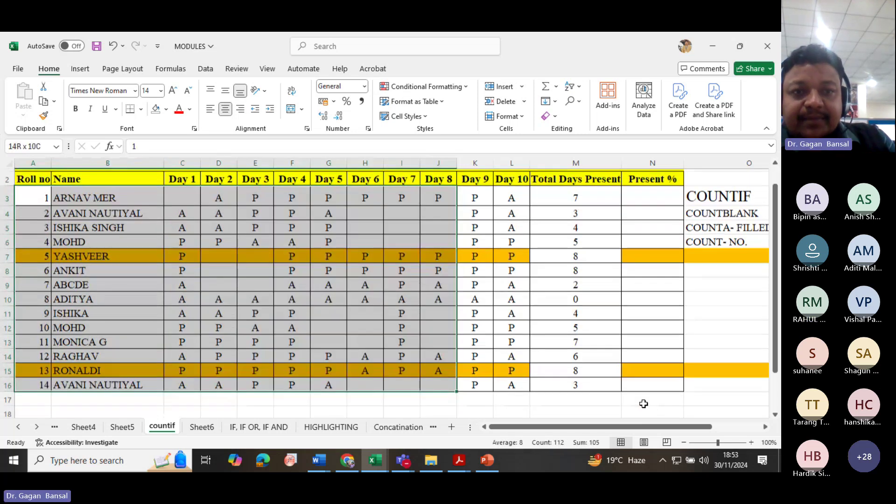
click(330, 355)
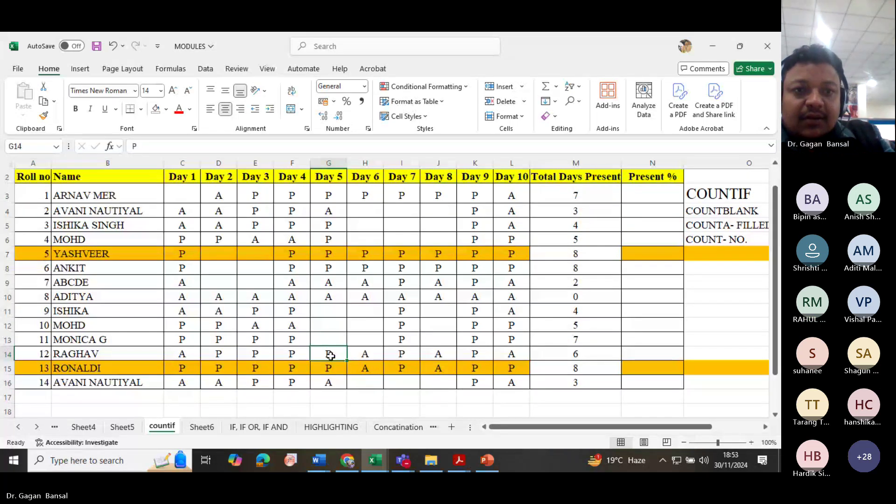
key(ctrl+z)
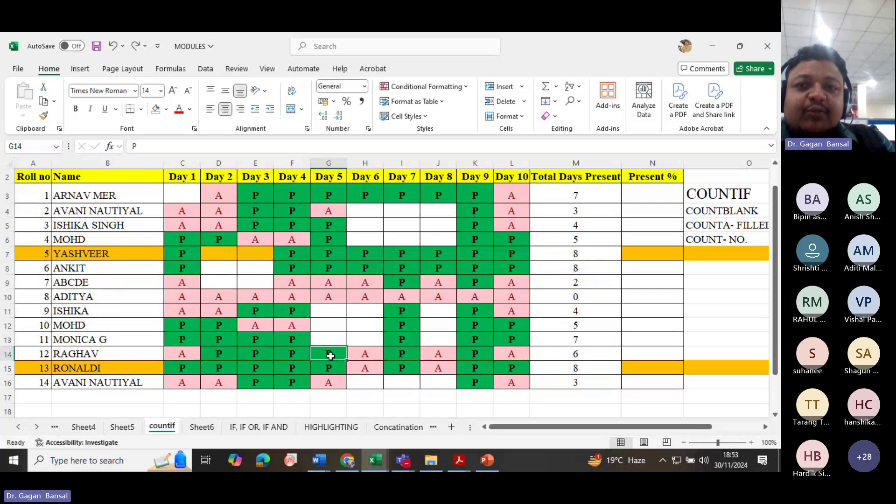
click(396, 296)
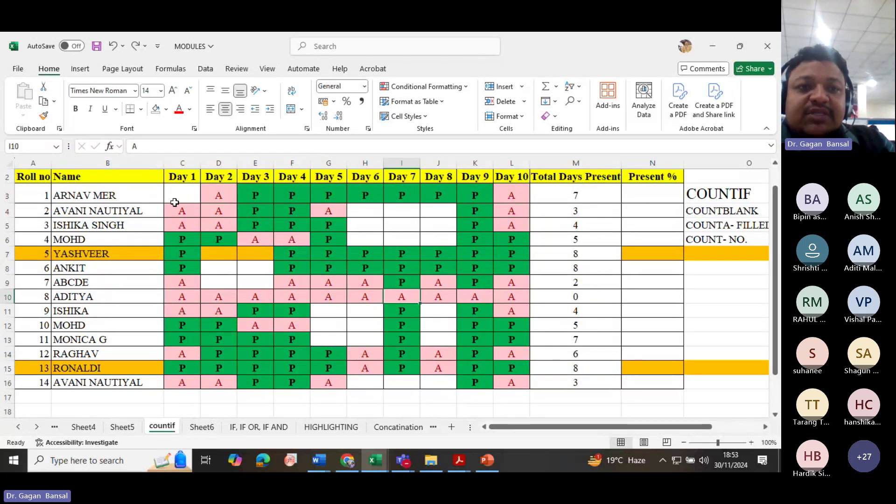
Examine the Clear Rules options for the attendance cells C3:L16 without applying any of them
drag(177, 194, 512, 380)
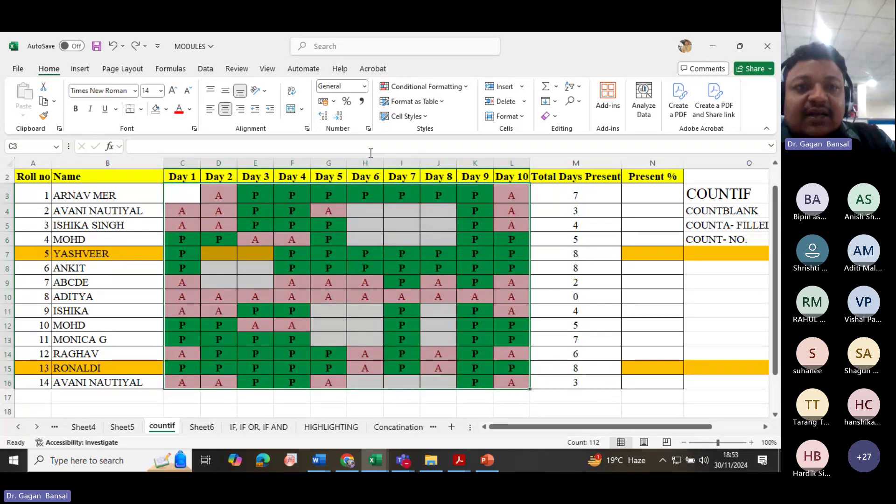
click(423, 86)
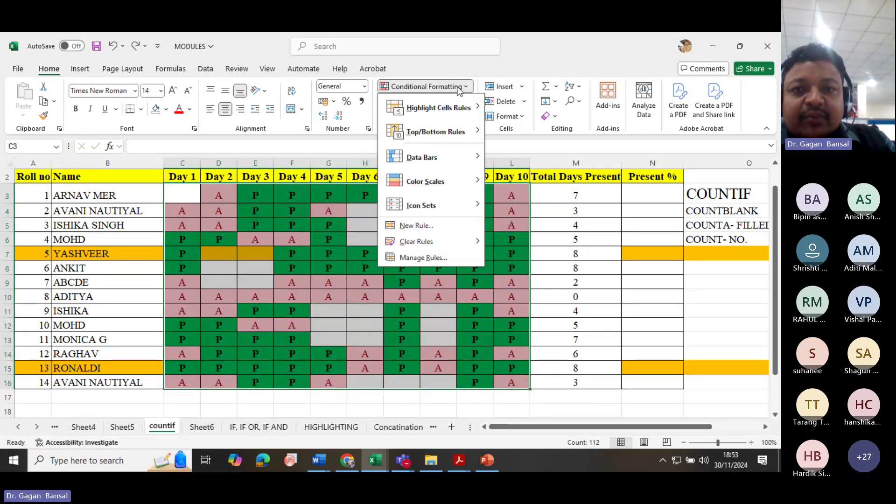
mouse_move(458, 242)
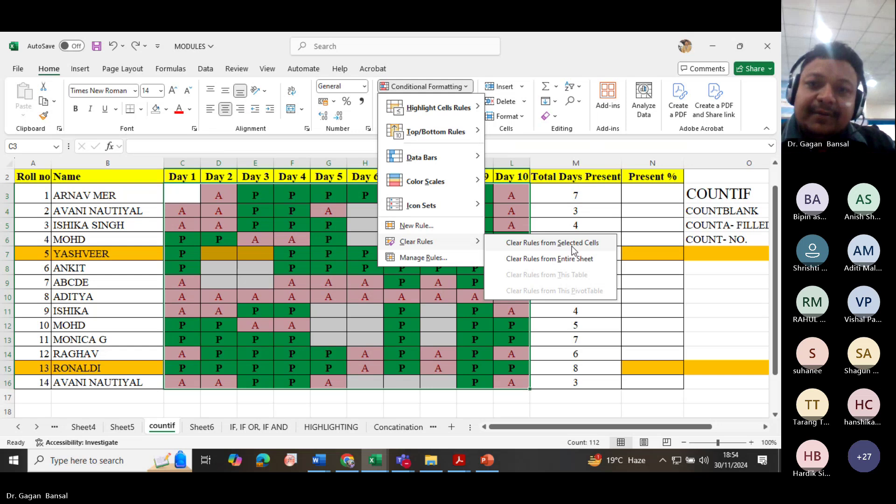
click(635, 303)
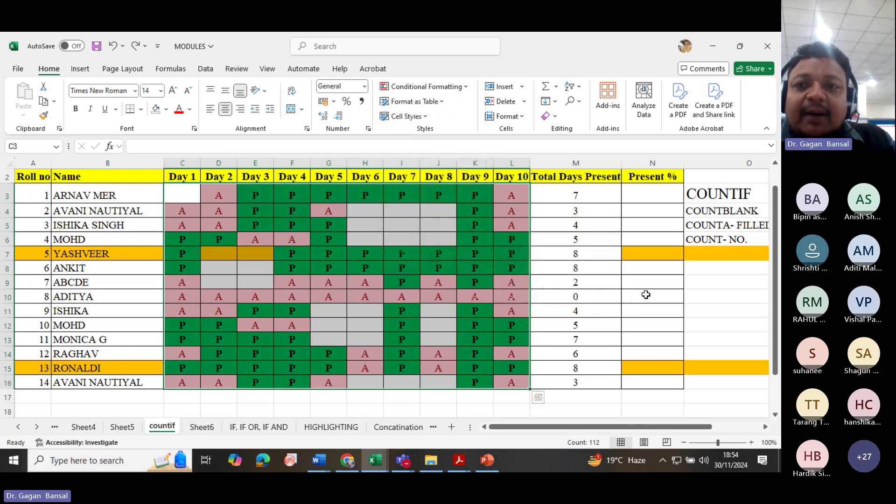
Highlight Total Days Present values in M3:M16 greater than 6 with Green Fill with Dark Green Text
drag(577, 192, 586, 380)
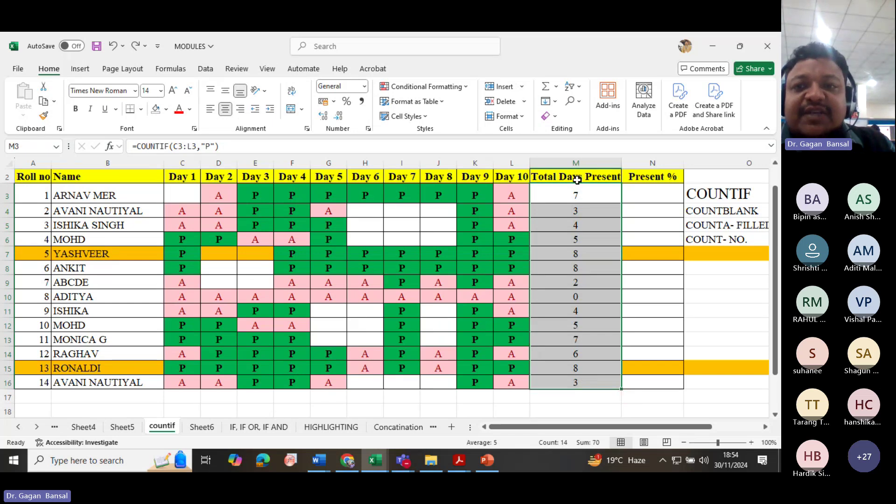
click(447, 89)
mouse_move(448, 107)
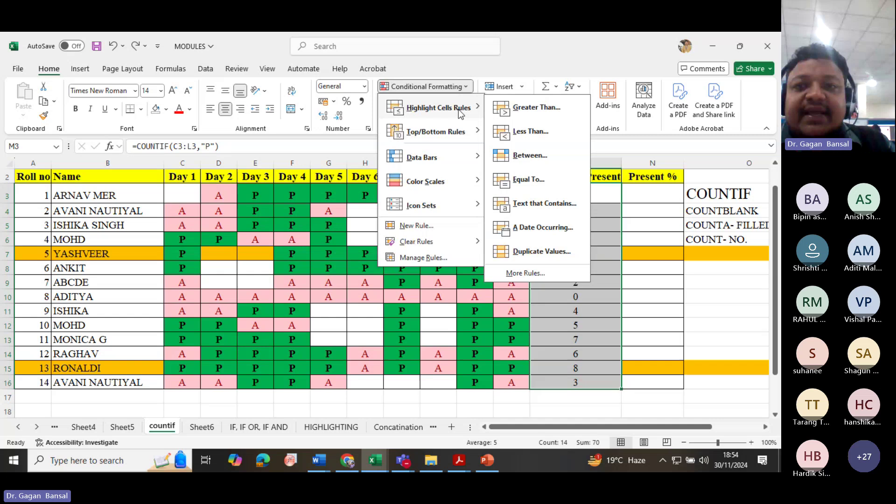
click(499, 109)
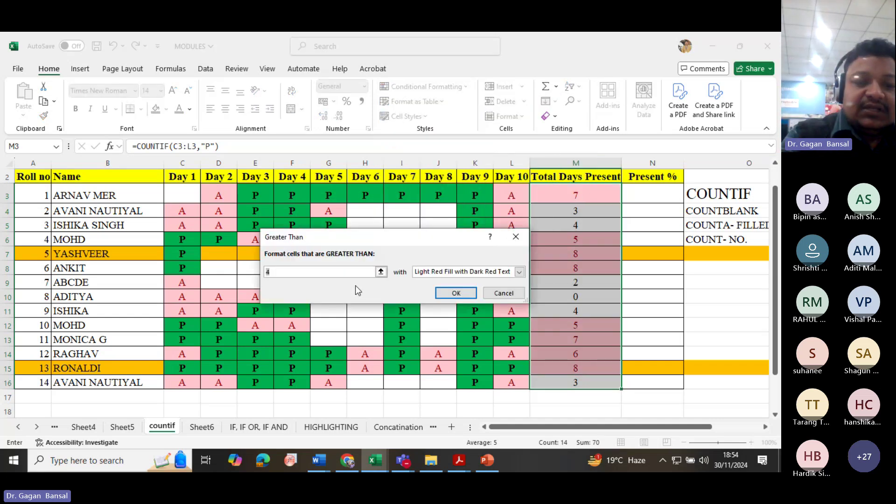
text(6)
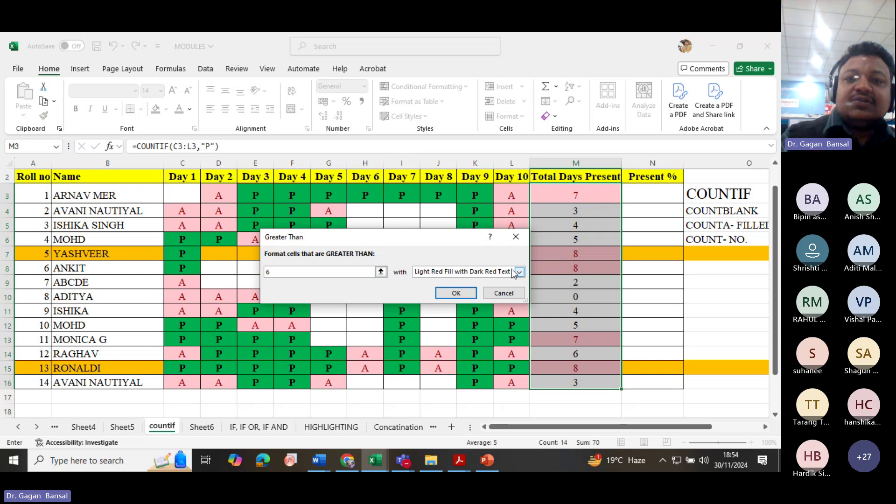
click(519, 272)
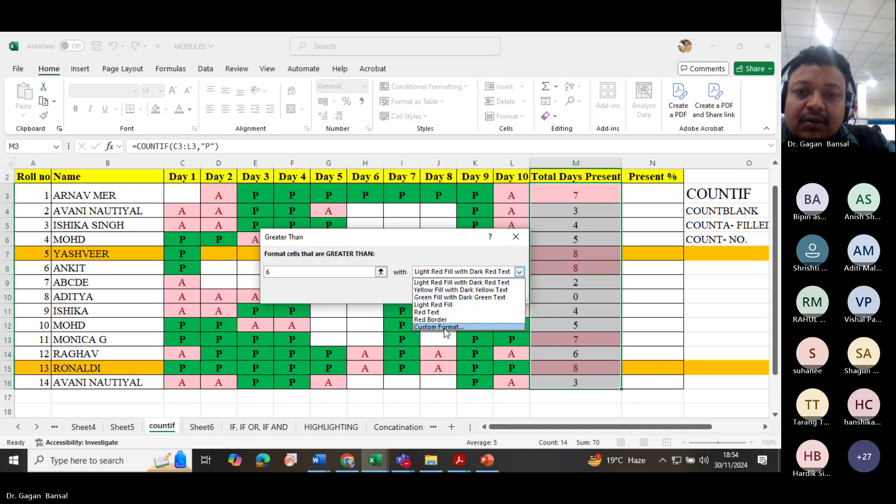
click(435, 298)
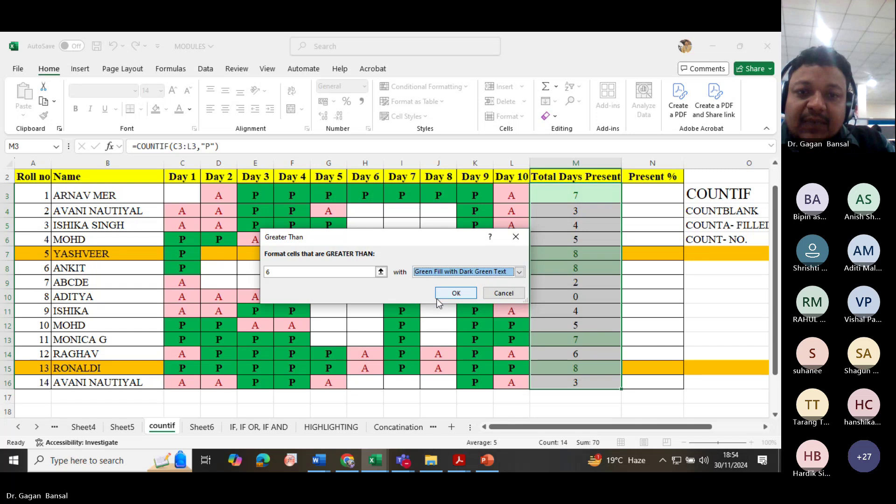
click(456, 297)
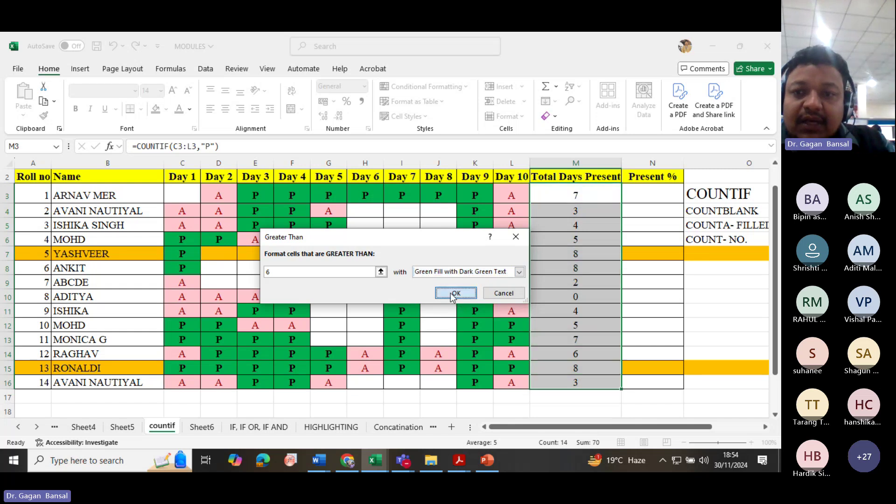
click(597, 284)
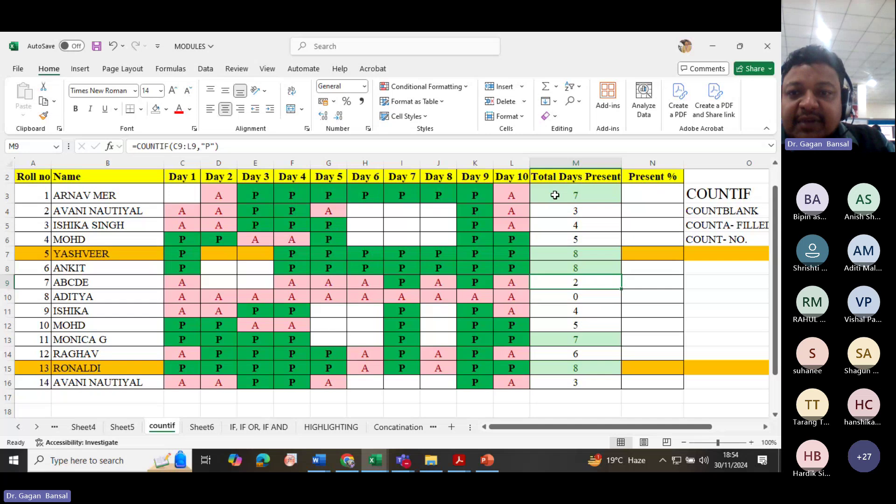
Highlight Total Days Present values in M3:M16 less than 4 with Light Red Fill with Dark Red Text
drag(555, 195, 580, 386)
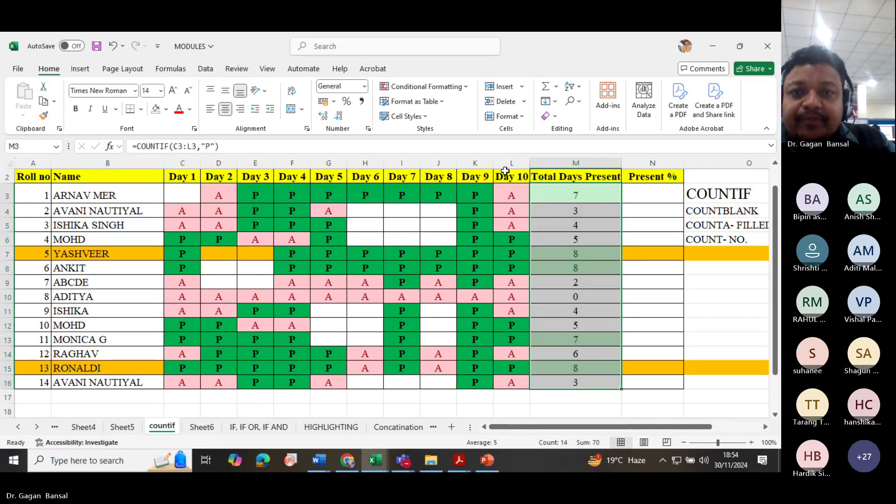
click(425, 86)
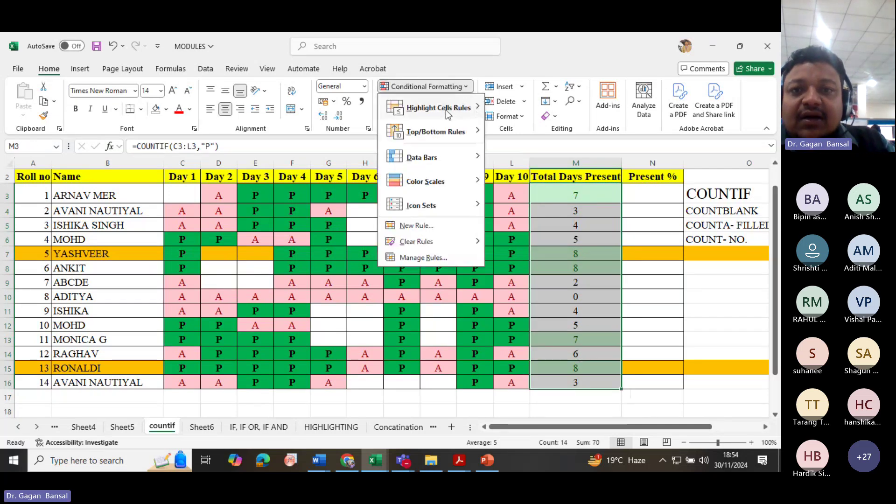
mouse_move(446, 110)
click(527, 130)
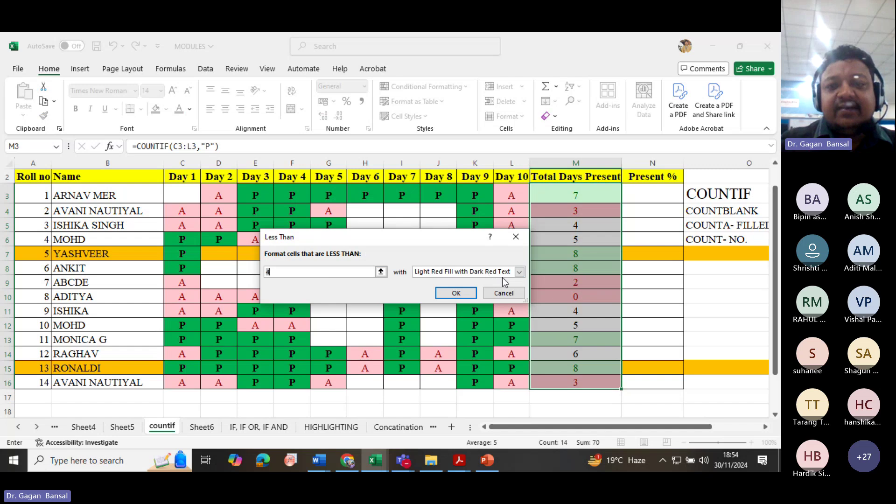
click(457, 293)
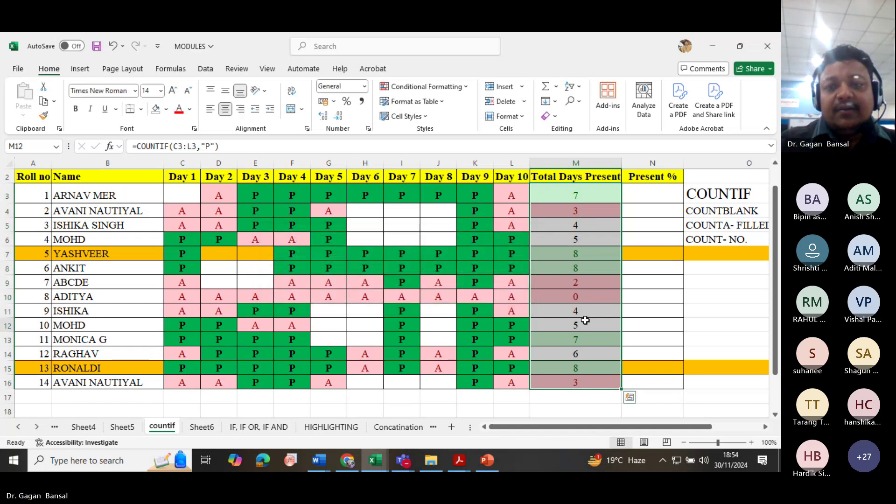
click(598, 327)
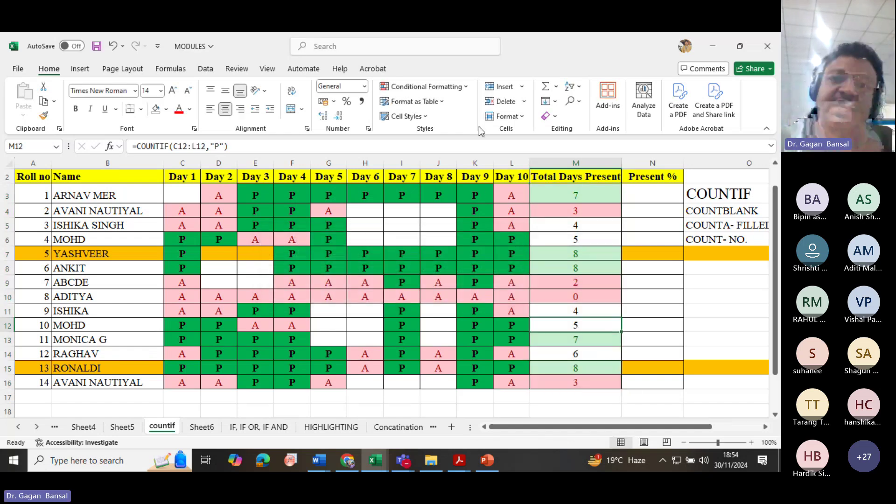
Examine the Highlight Cells, Top/Bottom and Data Bars conditional formatting options without applying any of them
click(439, 91)
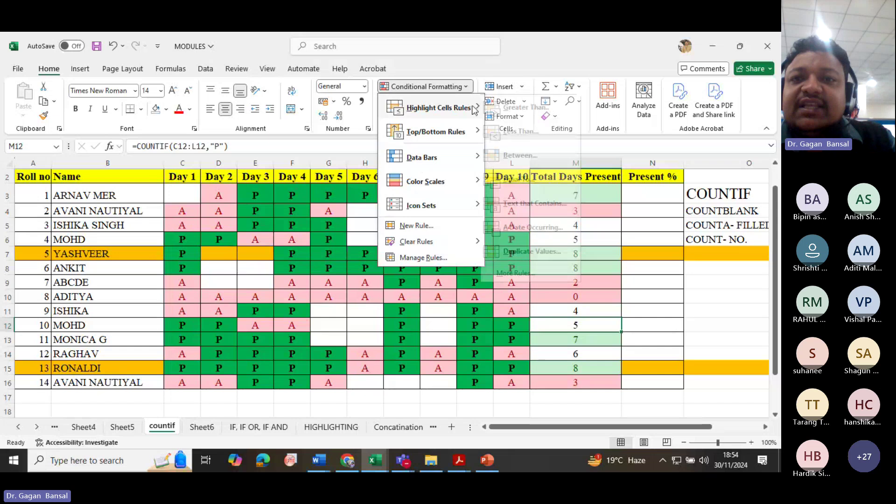
mouse_move(476, 111)
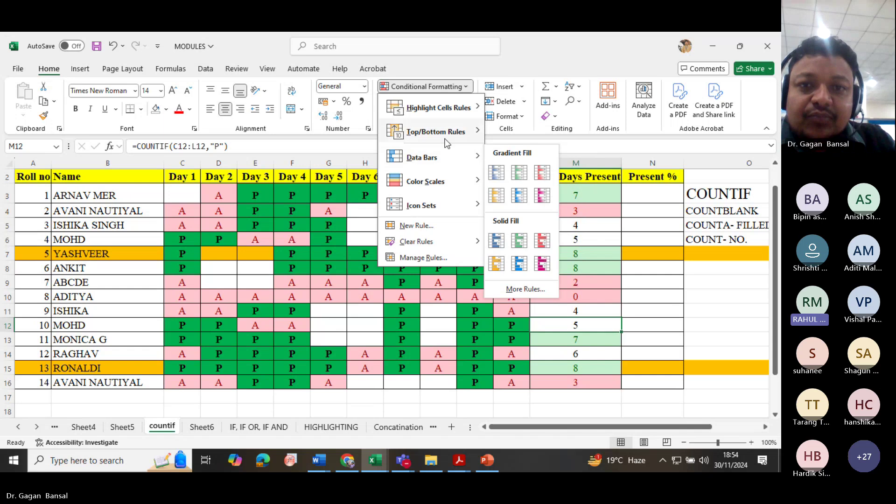
mouse_move(447, 138)
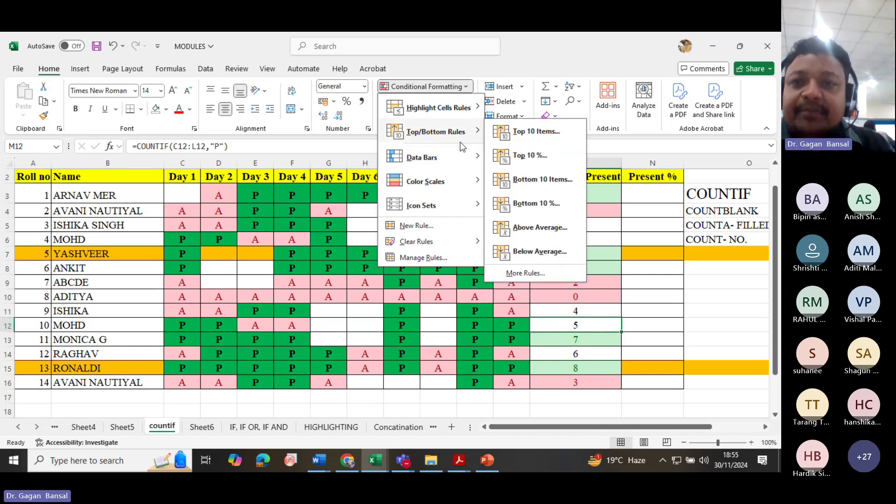
mouse_move(467, 150)
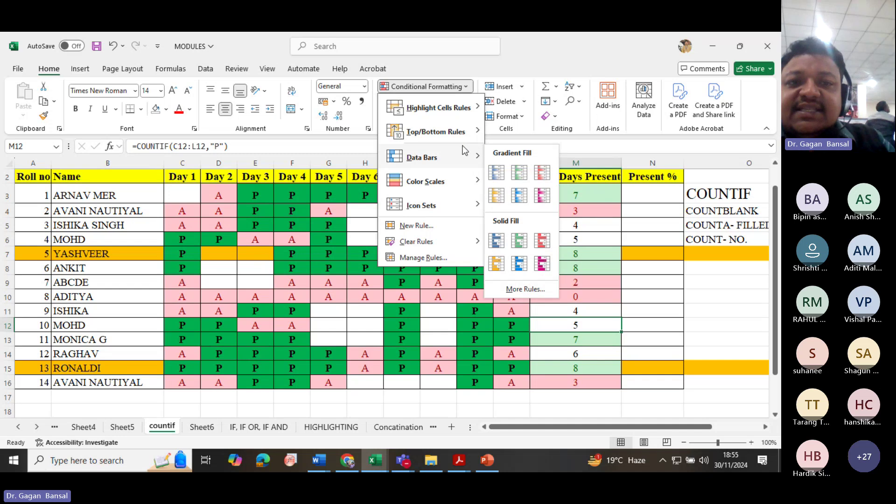
click(585, 335)
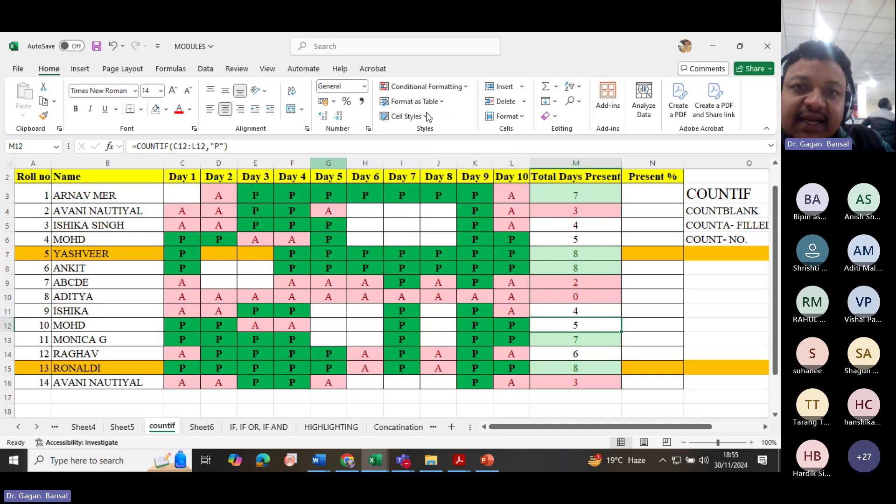
click(457, 89)
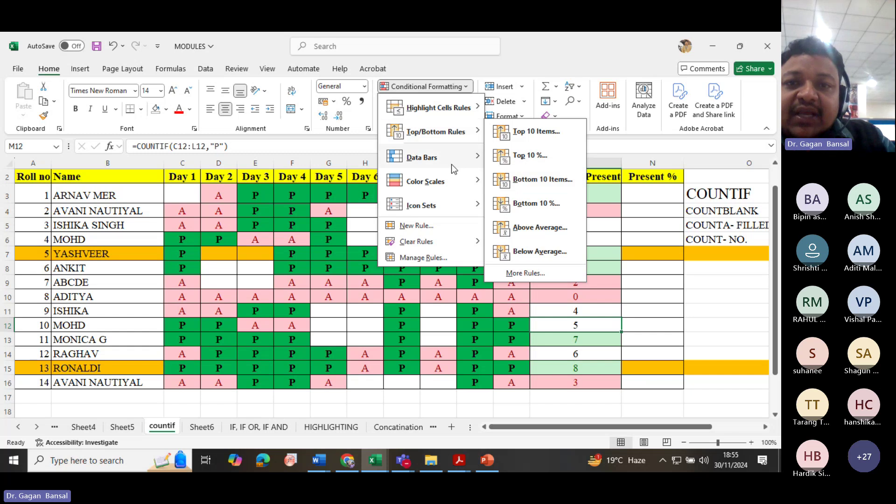
mouse_move(452, 162)
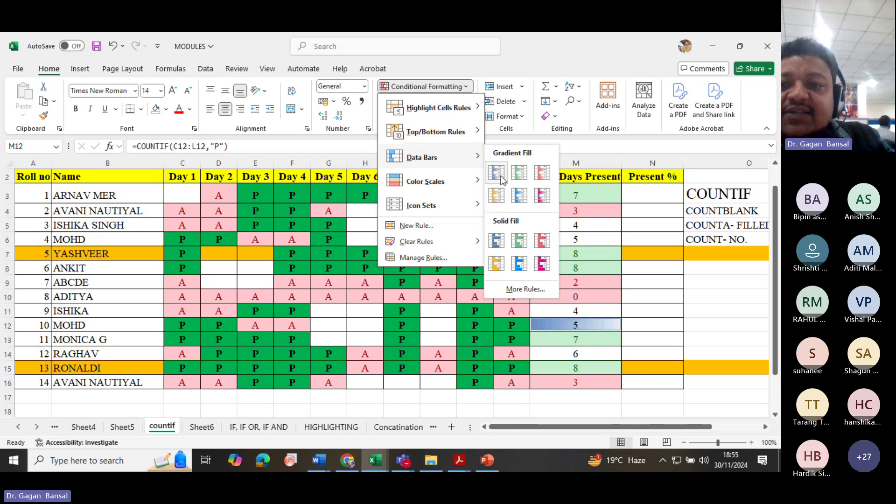
click(614, 368)
Clear the conditional formatting rules from the Total Days Present cells M3:M16
drag(575, 195, 578, 384)
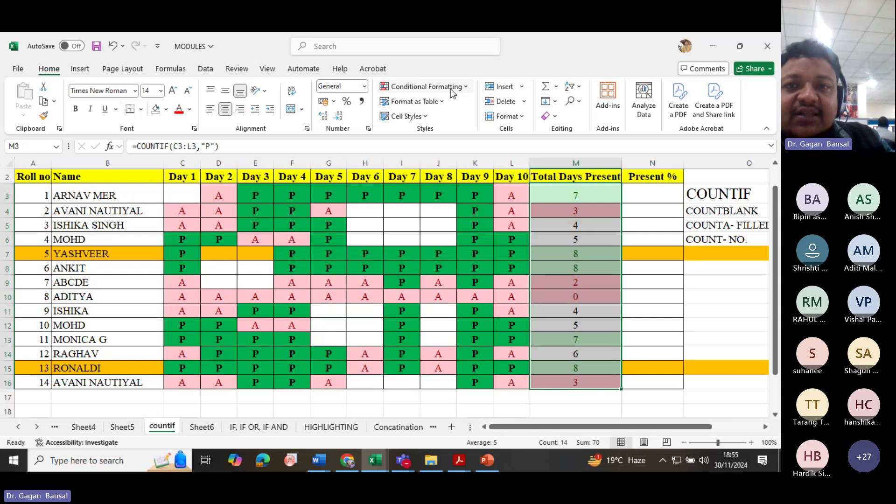
click(453, 87)
mouse_move(446, 248)
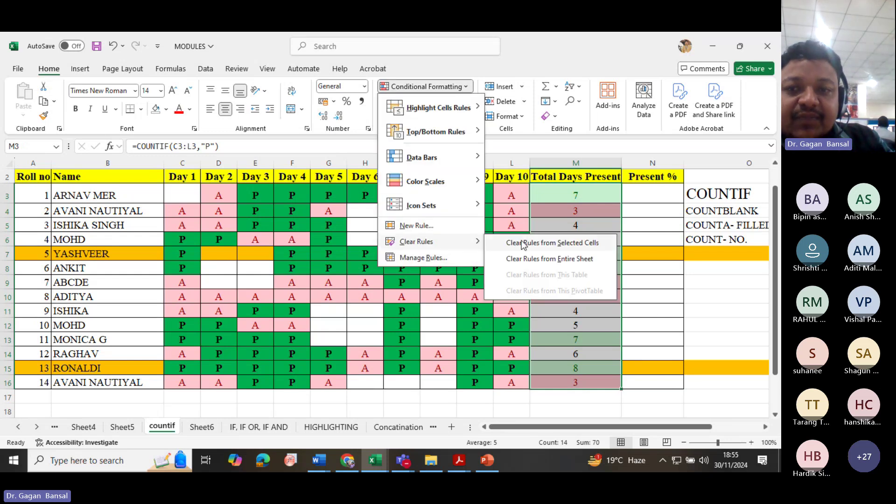
click(550, 242)
click(616, 271)
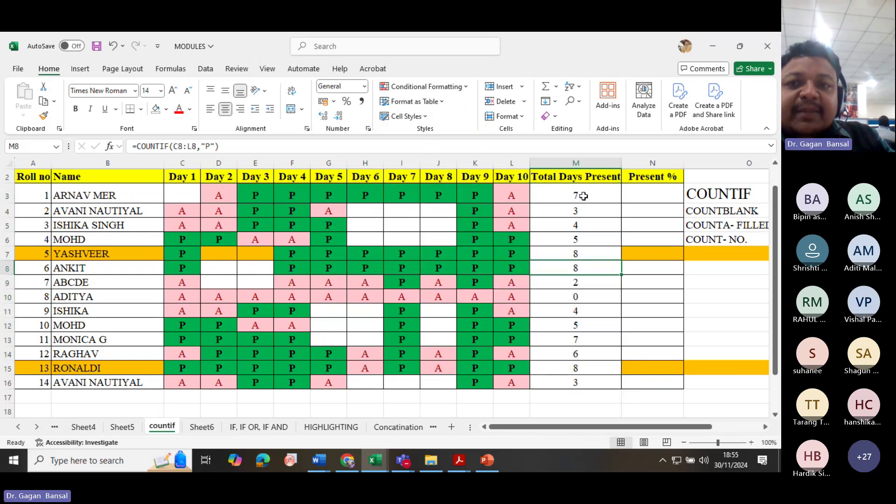
Apply blue gradient fill data bars to the Total Days Present values in M3:M16
drag(584, 196, 579, 384)
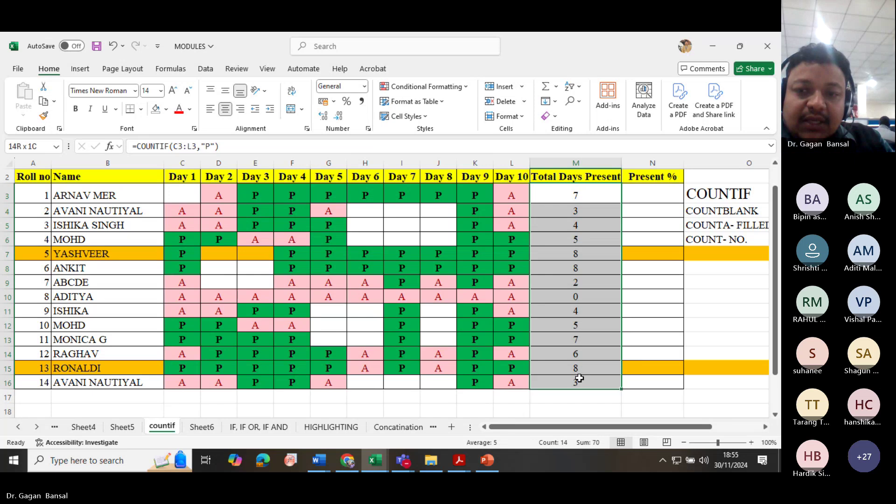
click(419, 88)
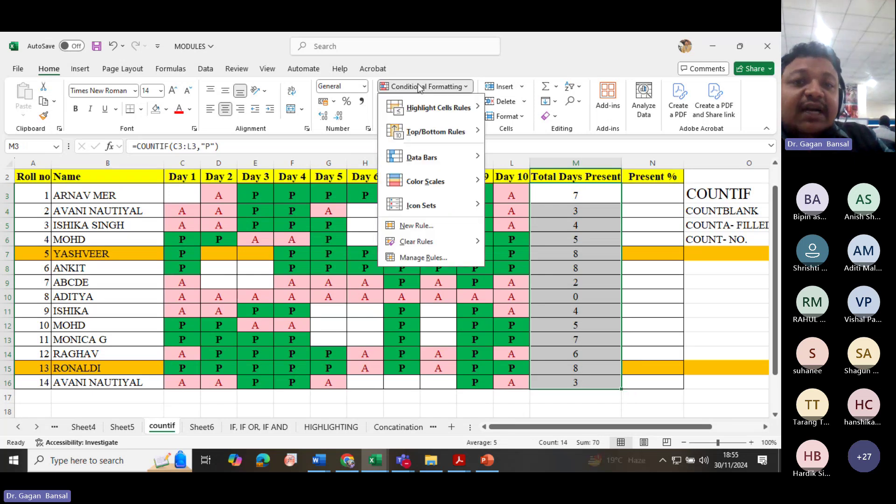
mouse_move(421, 156)
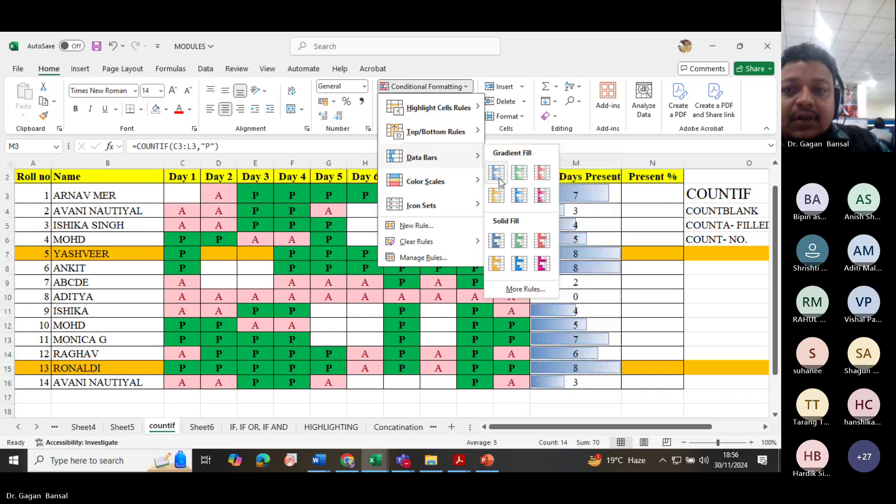
click(499, 178)
click(592, 214)
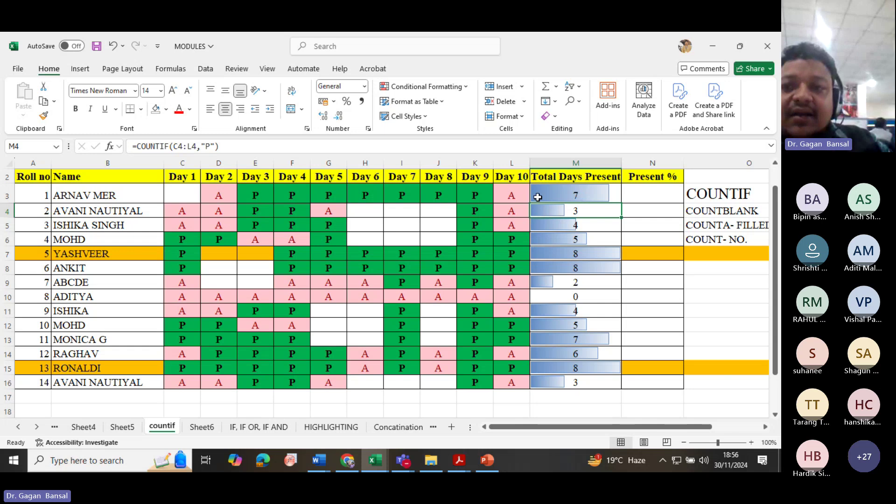
Examine the Total Days Present data bars, the available chart types and the further data bar options without changing anything
click(545, 163)
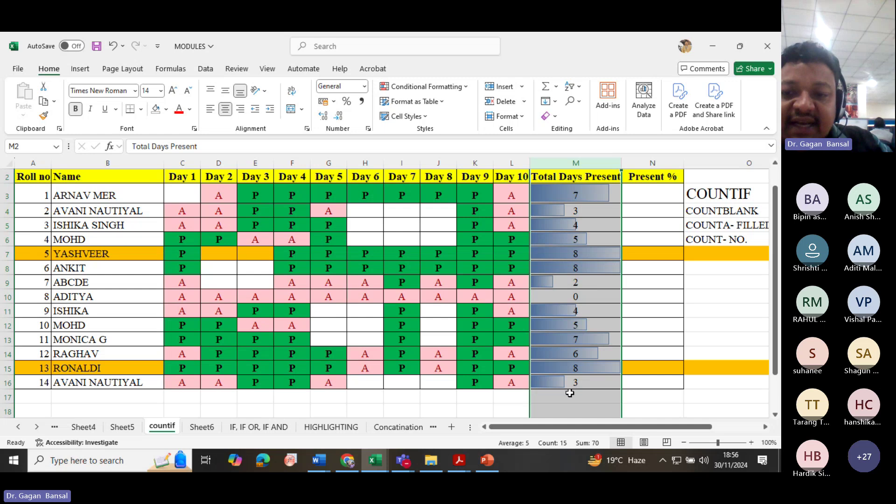
click(576, 256)
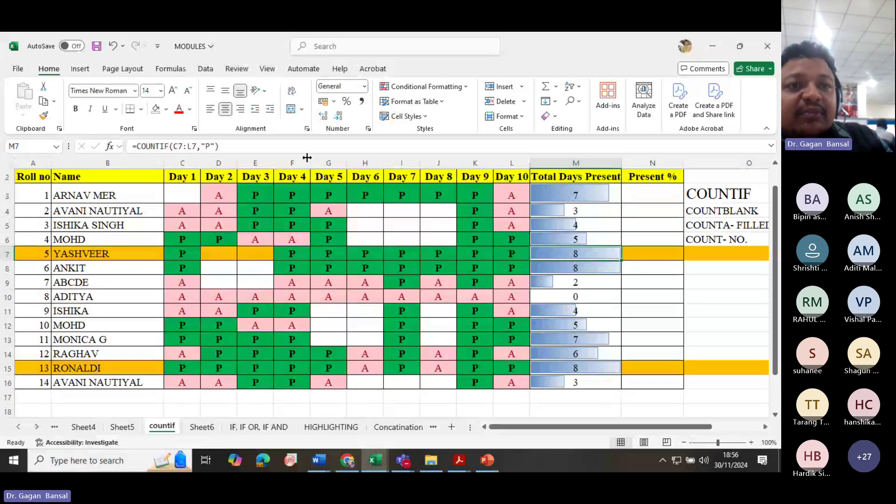
click(80, 69)
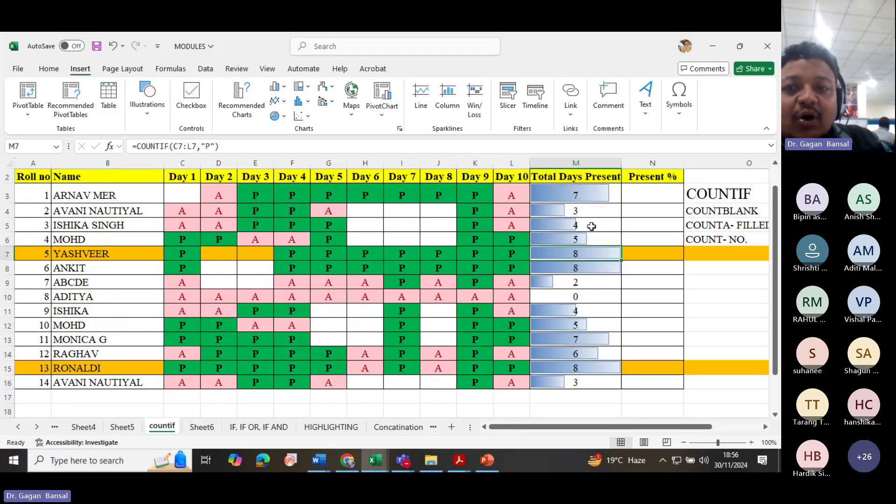
click(49, 70)
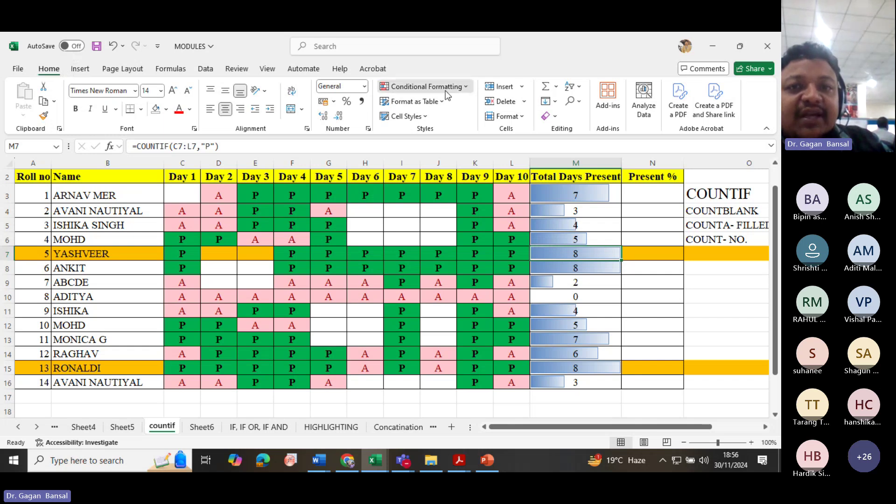
click(428, 87)
mouse_move(441, 165)
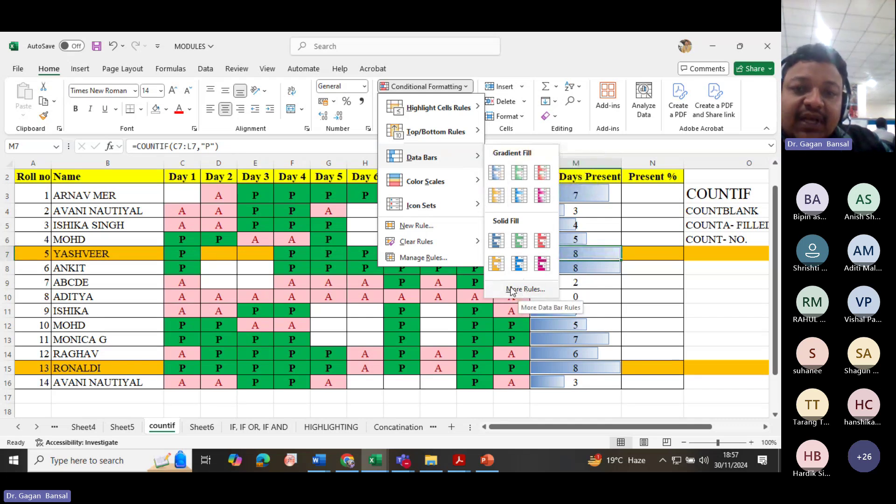
click(606, 289)
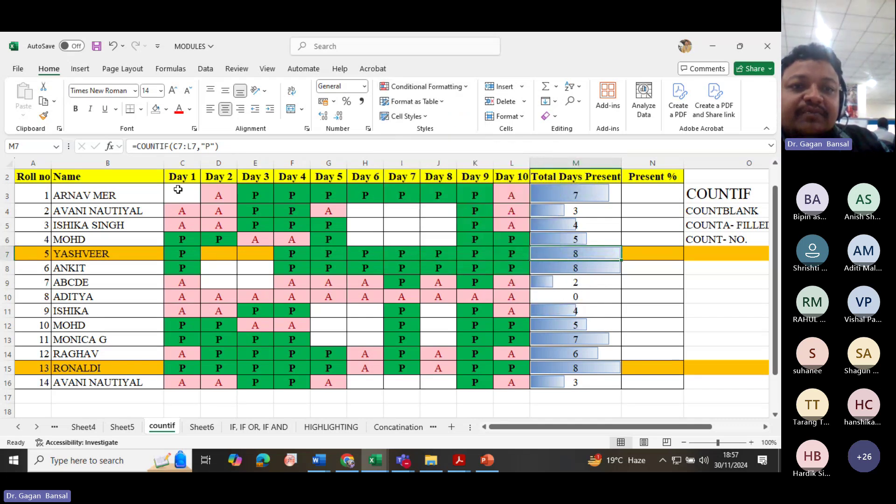
Select all blank cells within the attendance range C3:L16 using Go To Special
drag(178, 191, 523, 384)
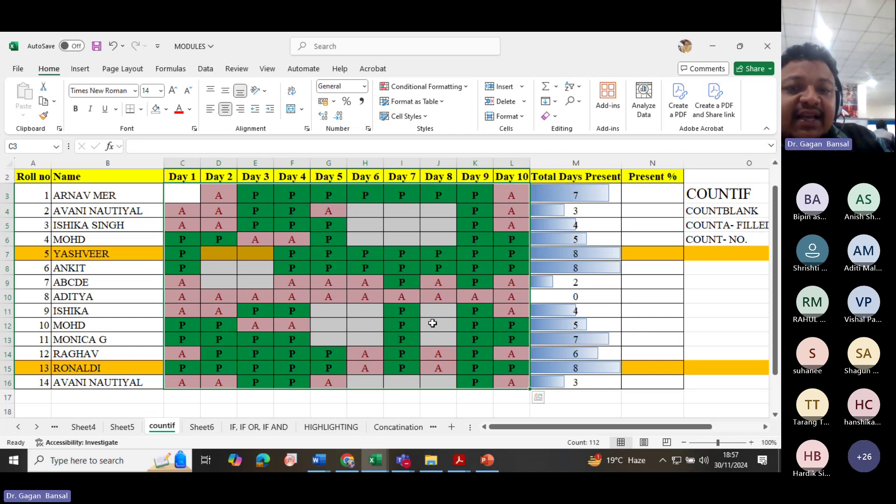
click(182, 194)
drag(187, 193, 513, 379)
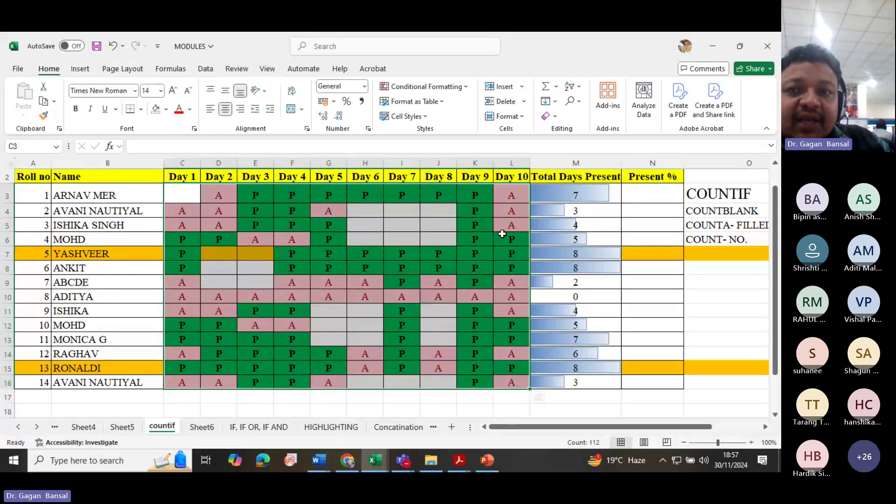
click(582, 101)
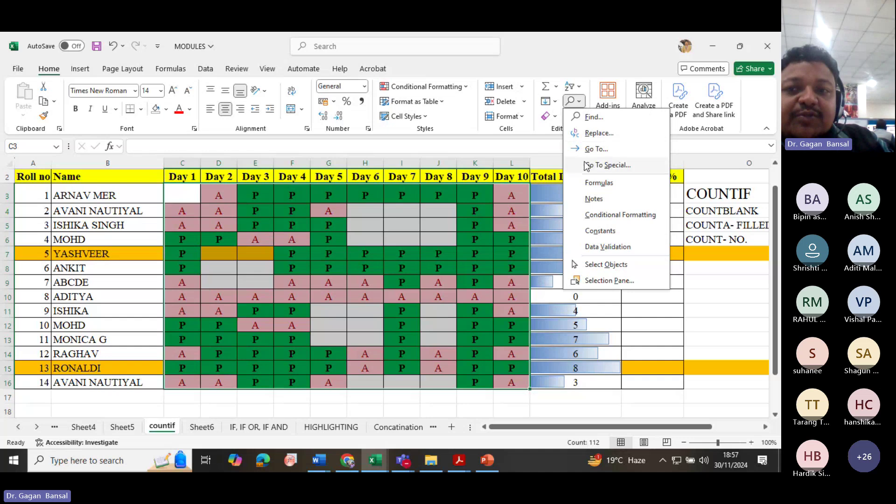
click(587, 167)
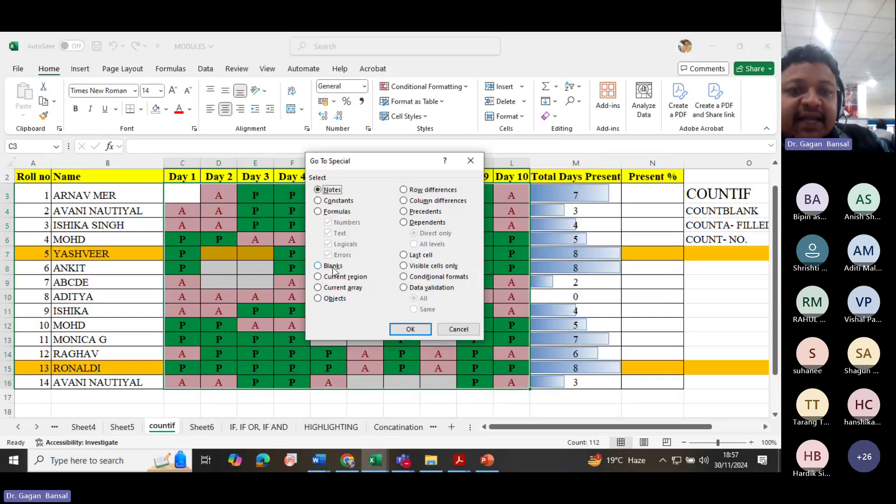
click(334, 269)
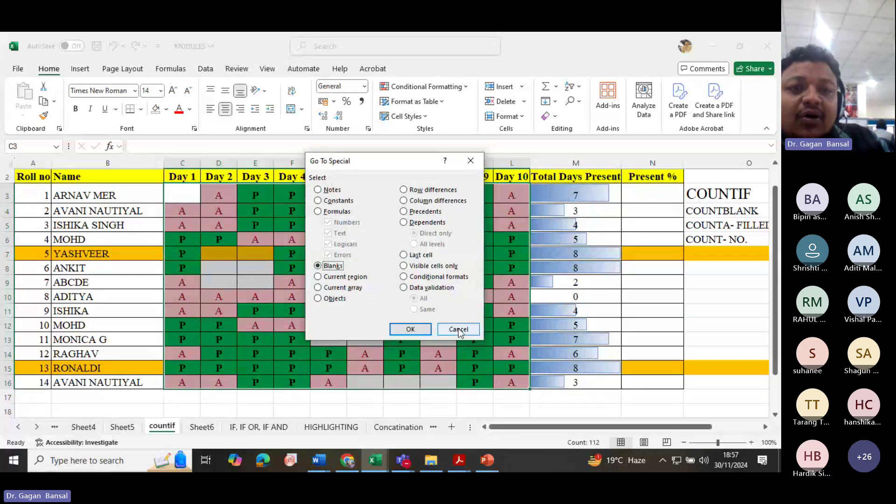
click(410, 329)
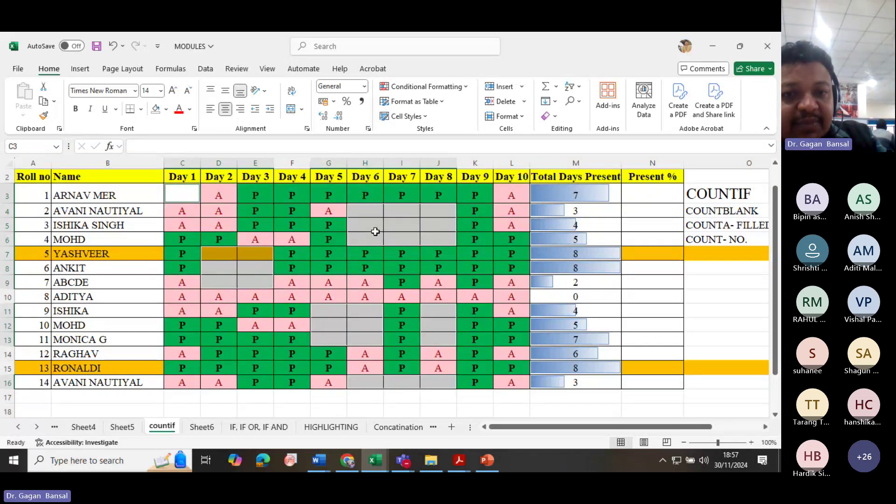
Fill all selected blank attendance cells with n/A at once and undo the entry
text(n)
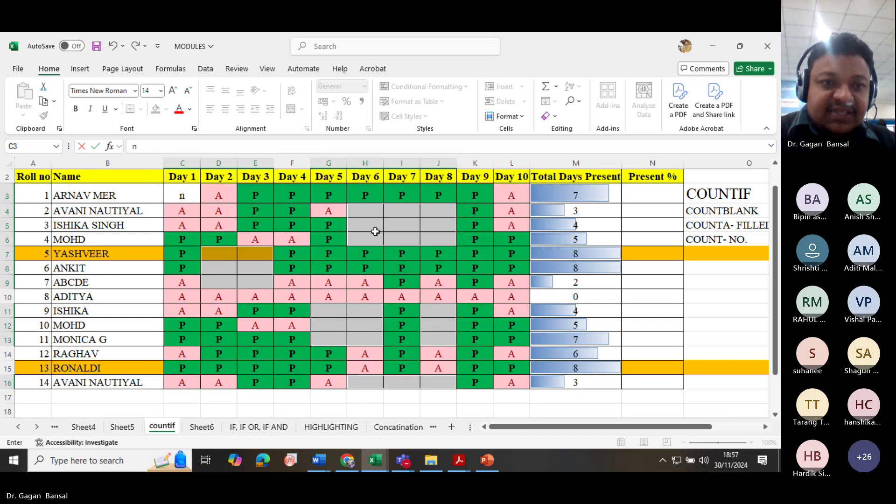
text(/A)
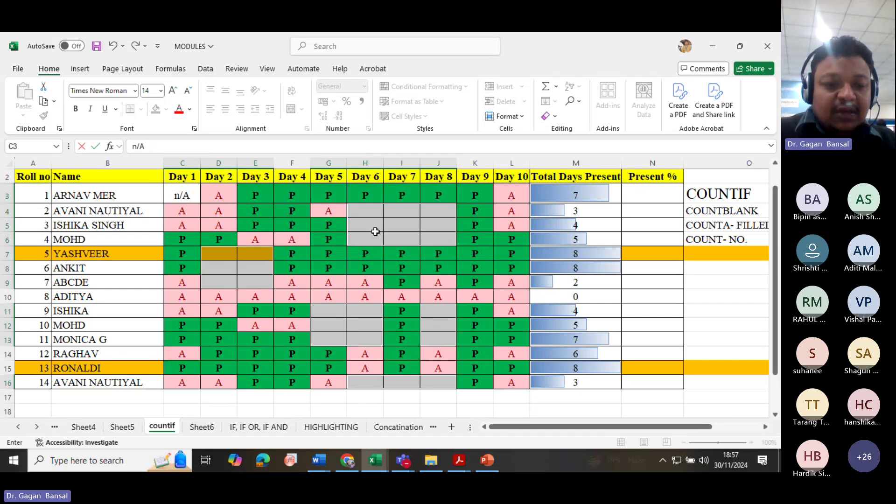
key(ctrl+Return)
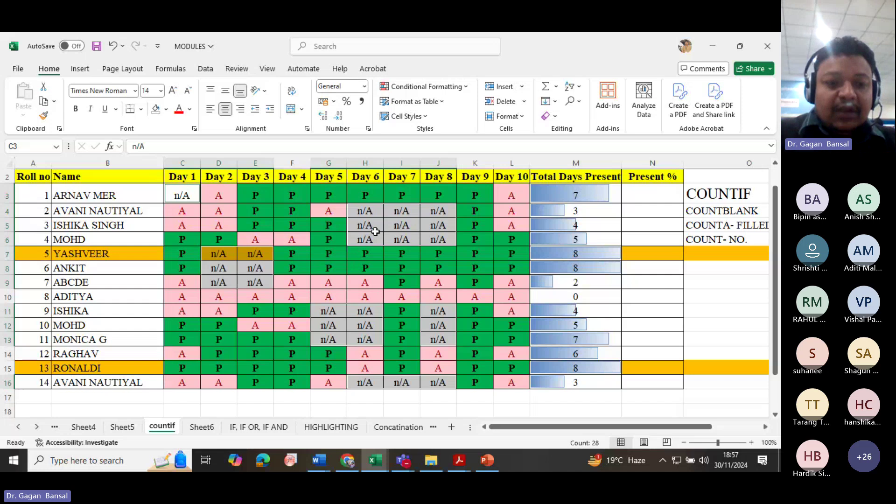
key(ctrl+z)
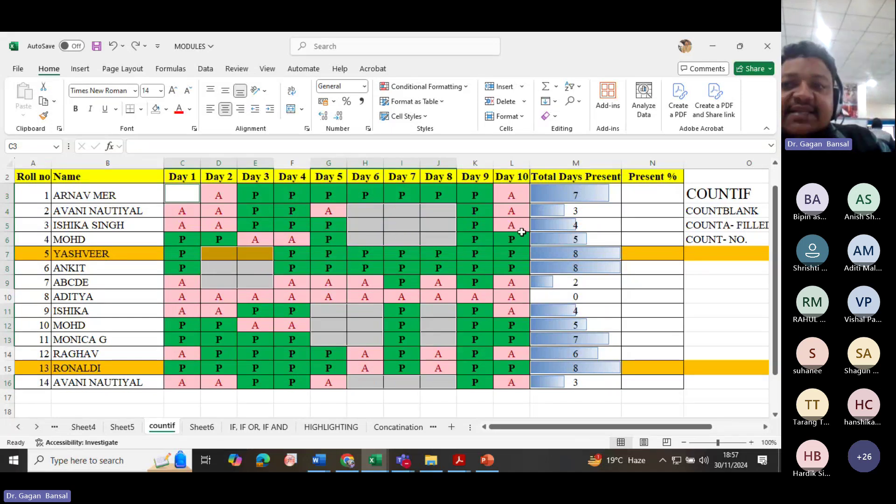
Start a new conditional formatting rule for the attendance range C3:L16 that formats only cells containing blanks
click(377, 217)
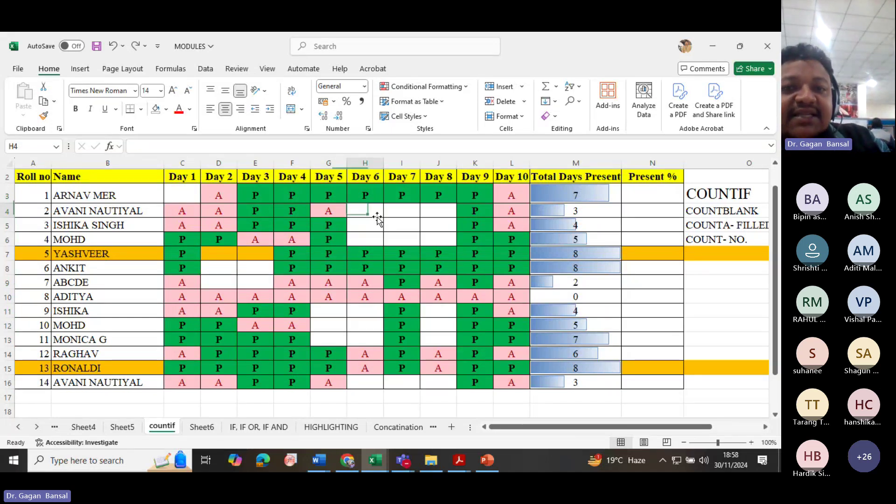
click(175, 191)
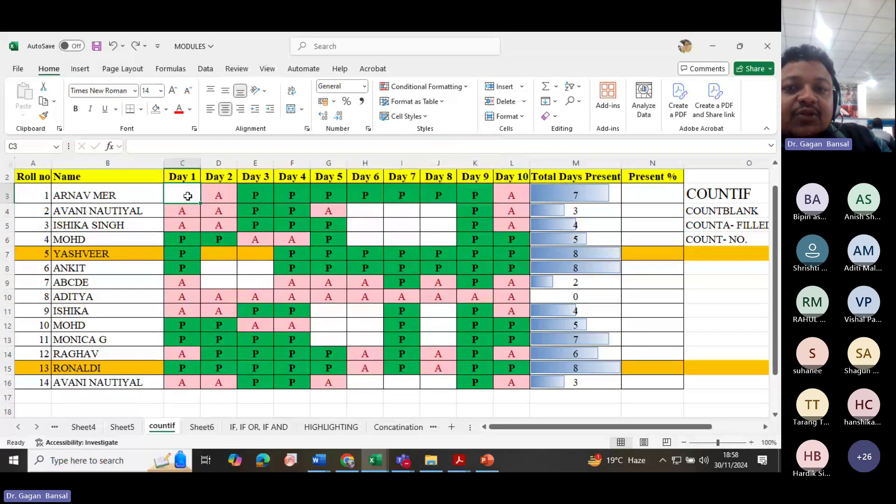
drag(187, 196, 514, 384)
click(443, 87)
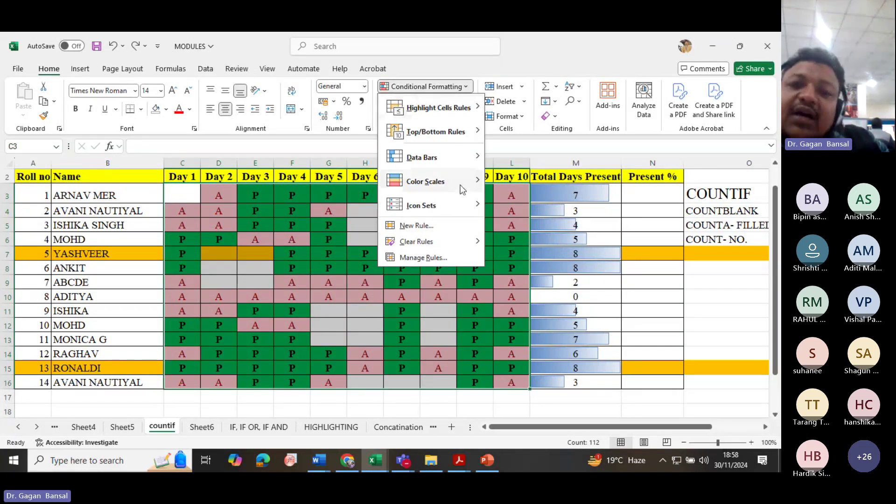
mouse_move(460, 191)
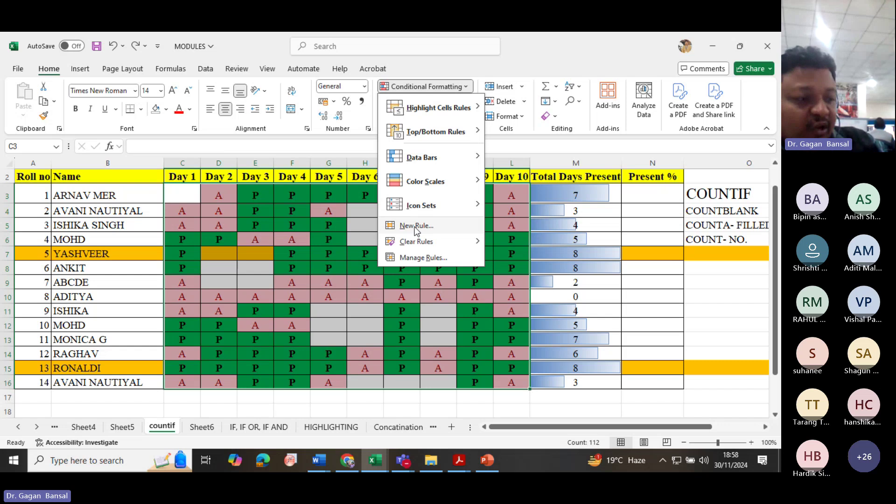
click(417, 227)
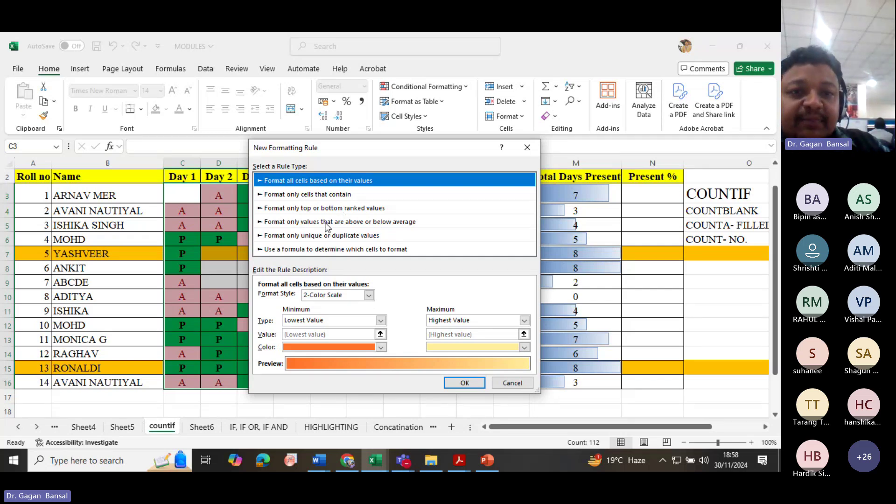
click(307, 195)
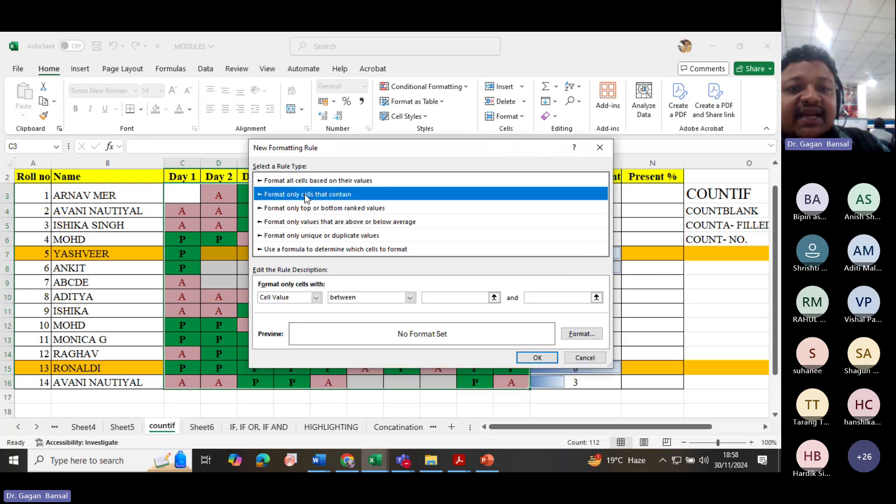
click(317, 298)
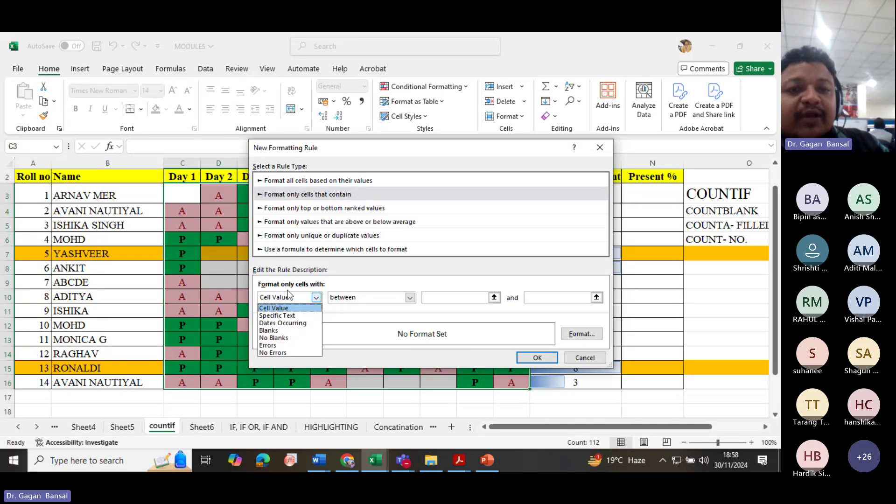
click(279, 331)
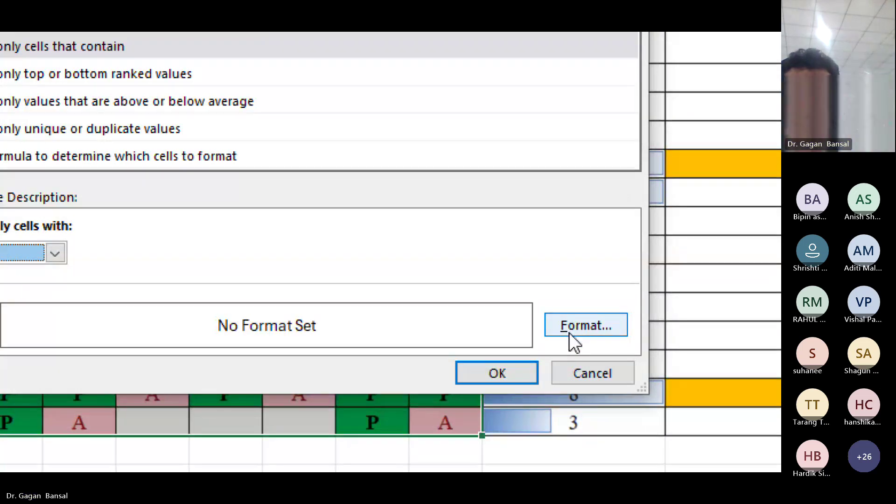
Set the blanks rule's fill to red and apply it to the attendance range
click(569, 333)
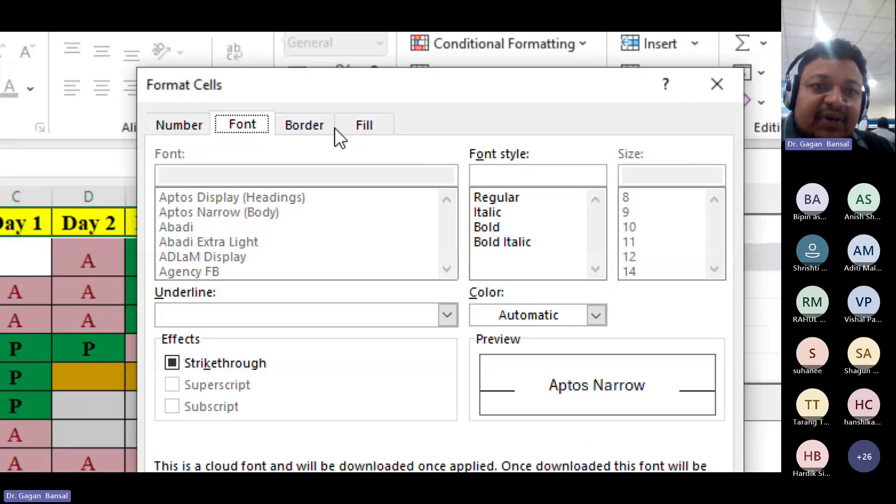
click(365, 126)
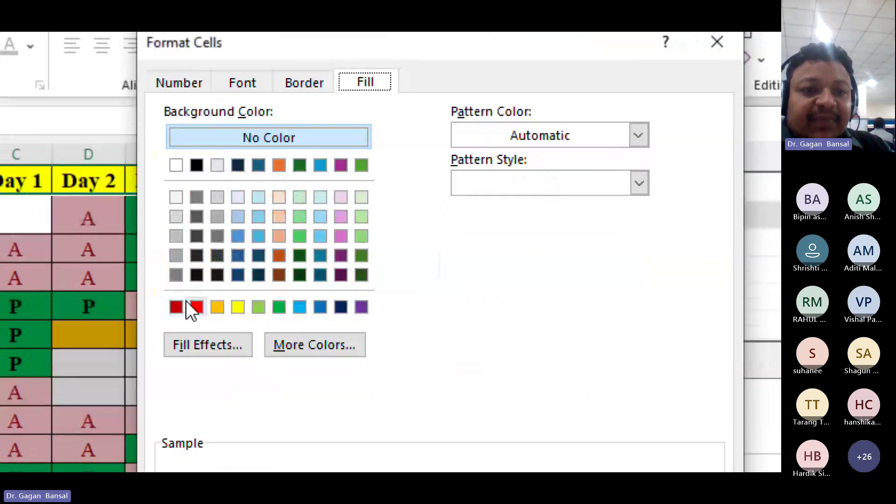
click(196, 306)
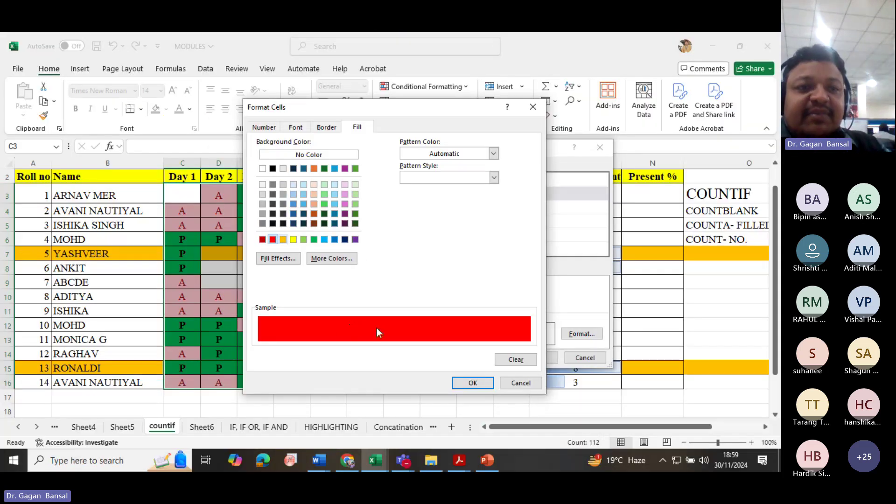
click(470, 382)
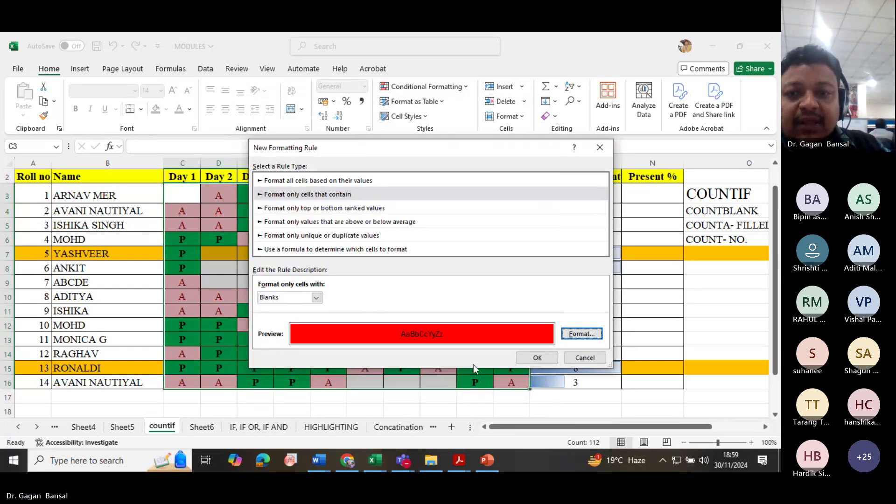
click(522, 359)
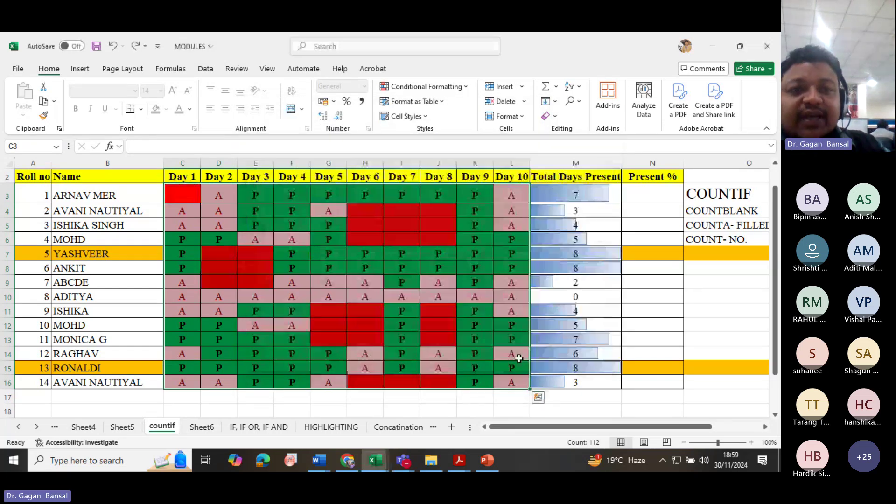
Undo the red formatting rule for blank attendance cells
click(511, 299)
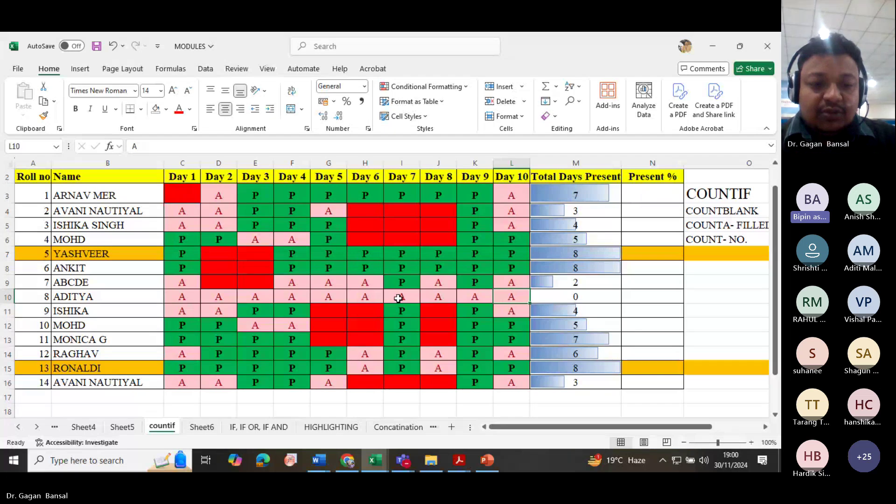
key(ctrl+z)
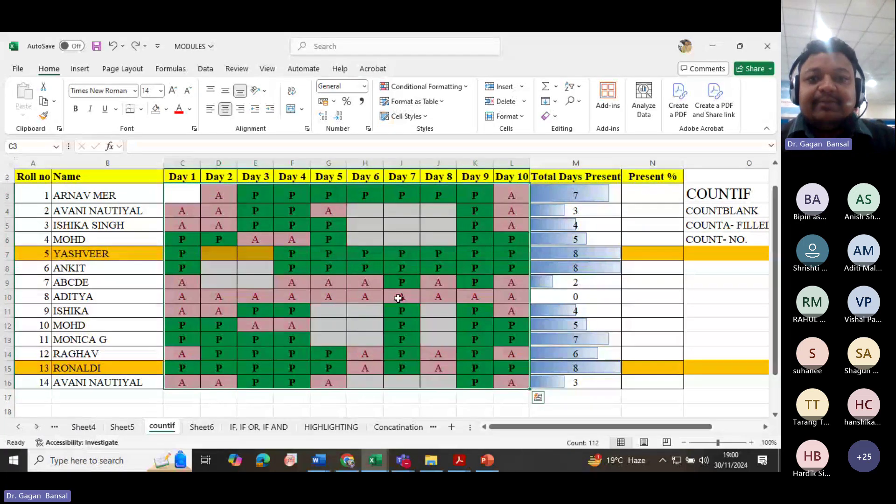
click(436, 324)
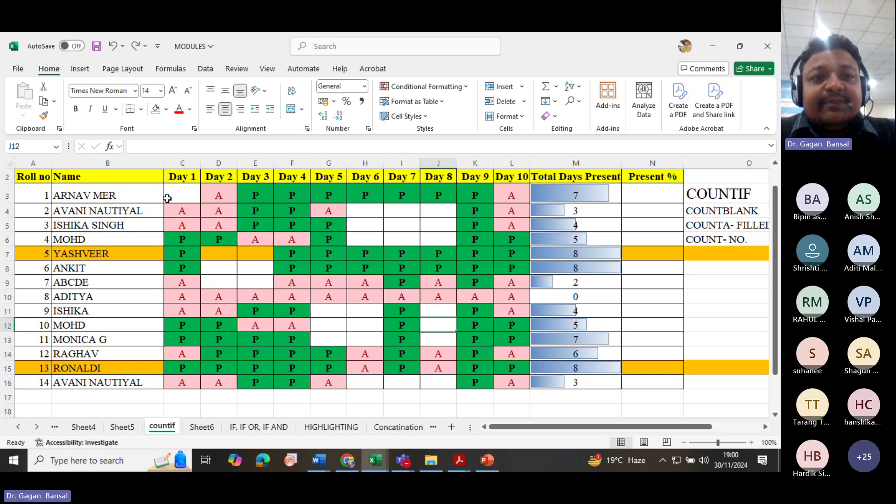
Create a new conditional formatting rule on C3:L16 of the type "Format only cells that contain", with the condition Blanks
drag(167, 198, 520, 378)
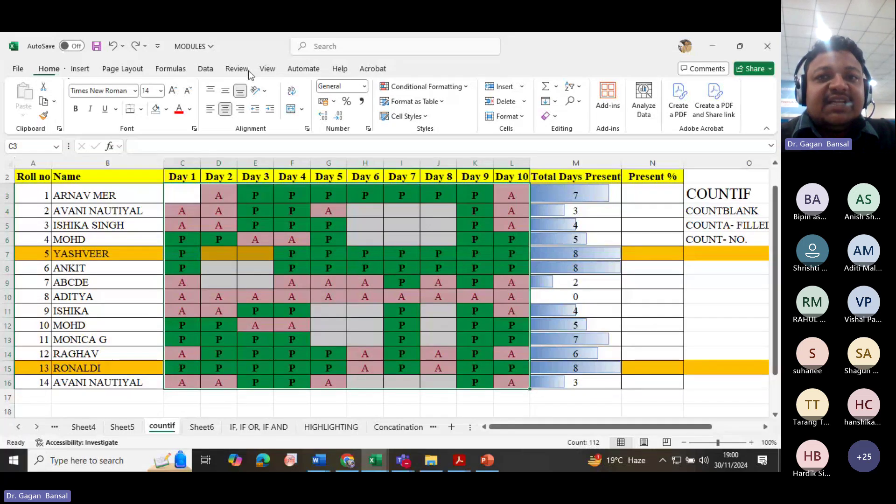
click(423, 87)
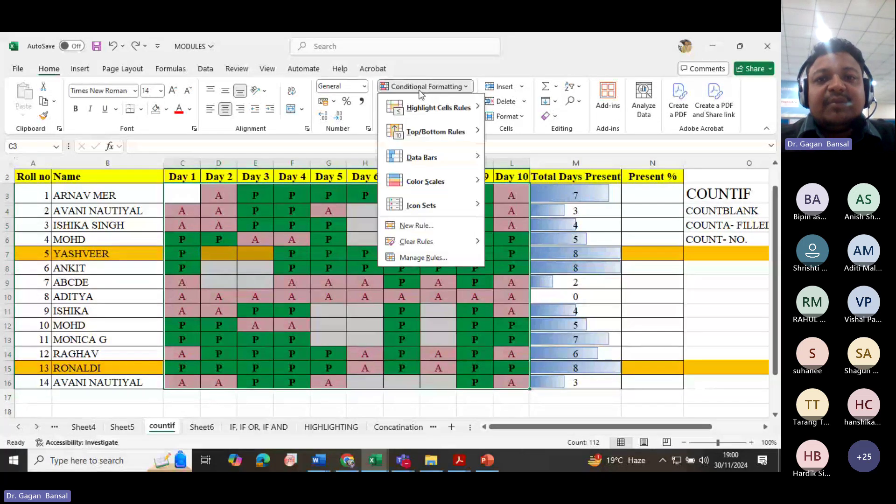
click(426, 229)
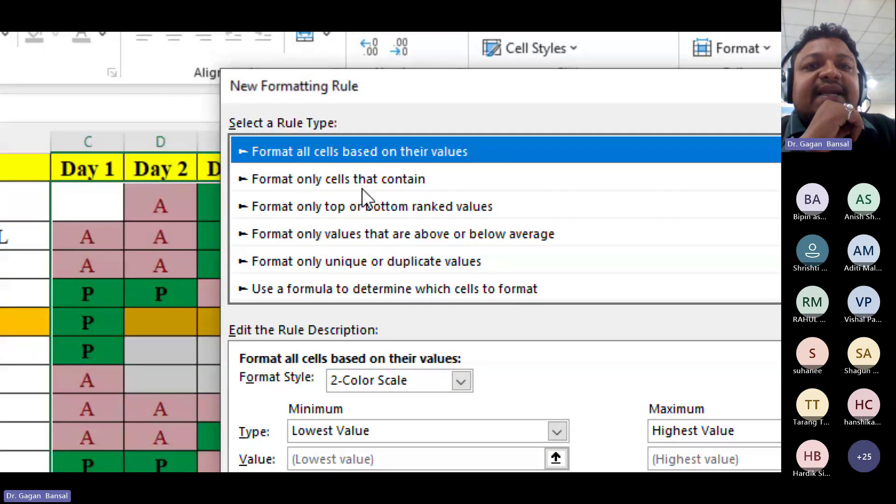
click(348, 179)
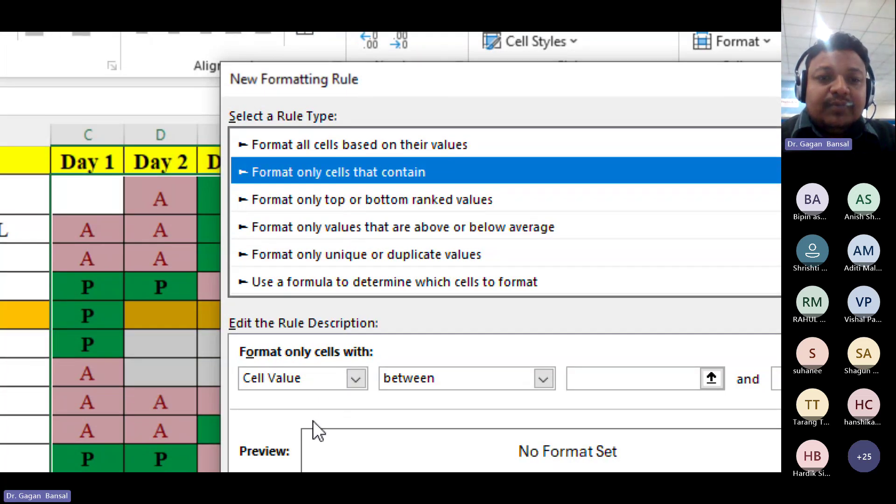
click(356, 375)
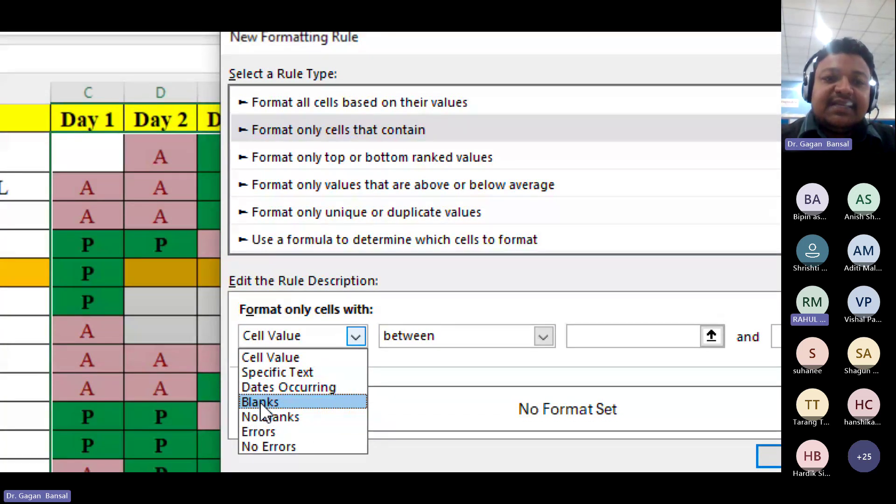
click(259, 402)
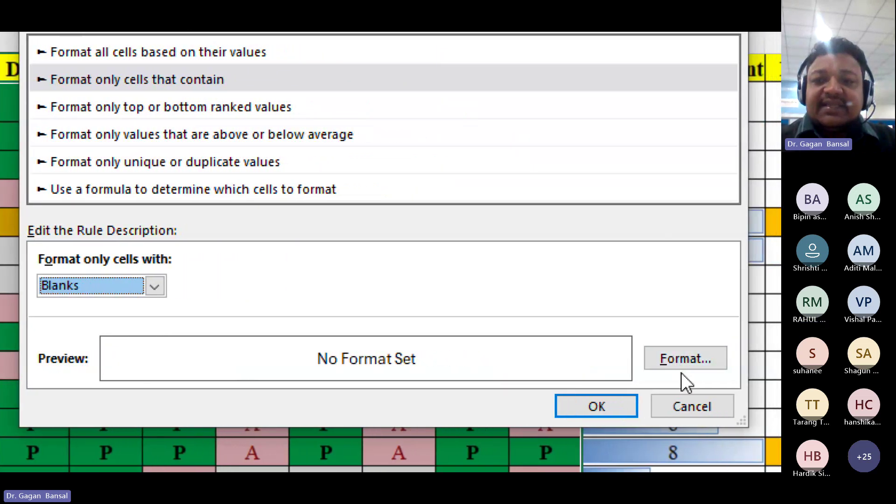
Give the blanks rule a red background fill after reviewing the number, font and border options, and apply the rule
click(676, 353)
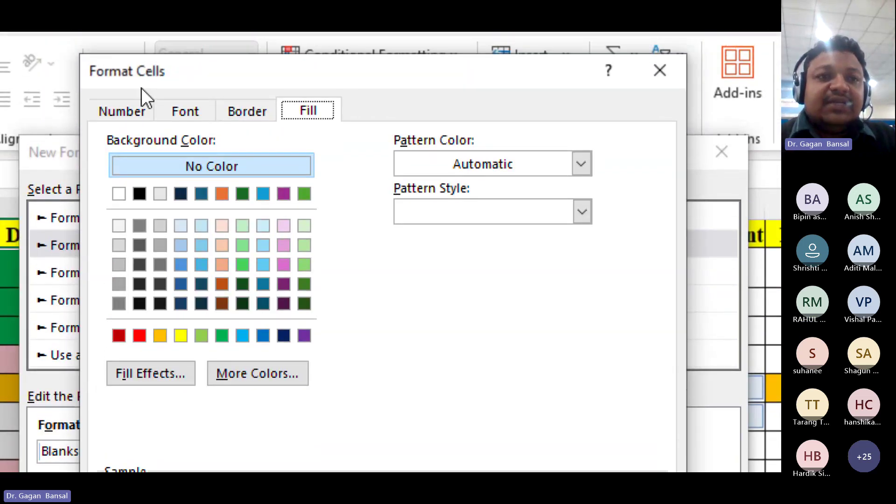
click(128, 111)
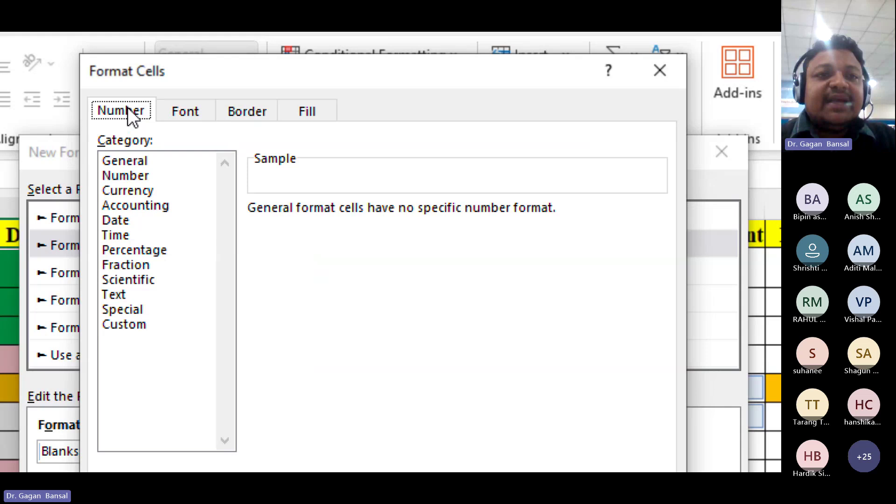
click(182, 112)
click(250, 112)
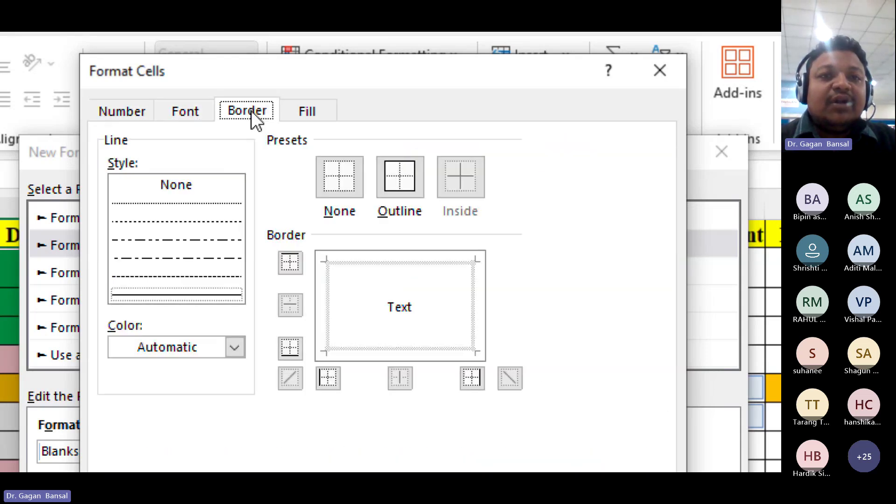
click(305, 112)
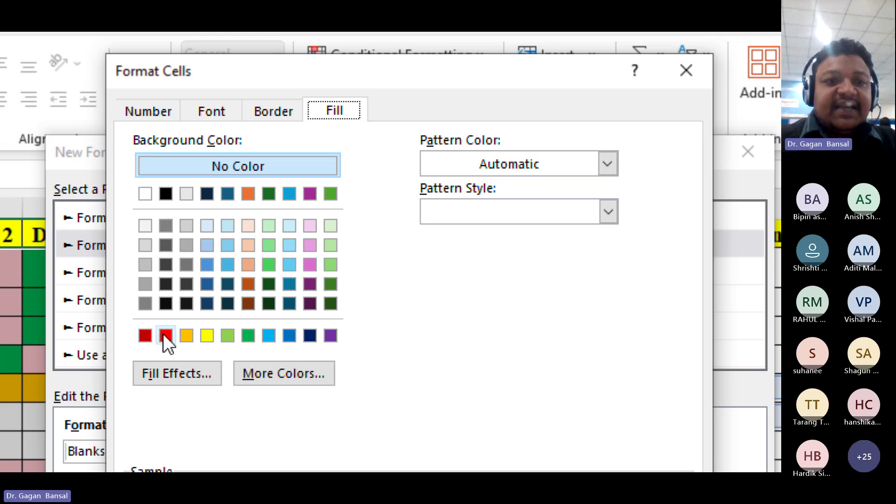
click(165, 334)
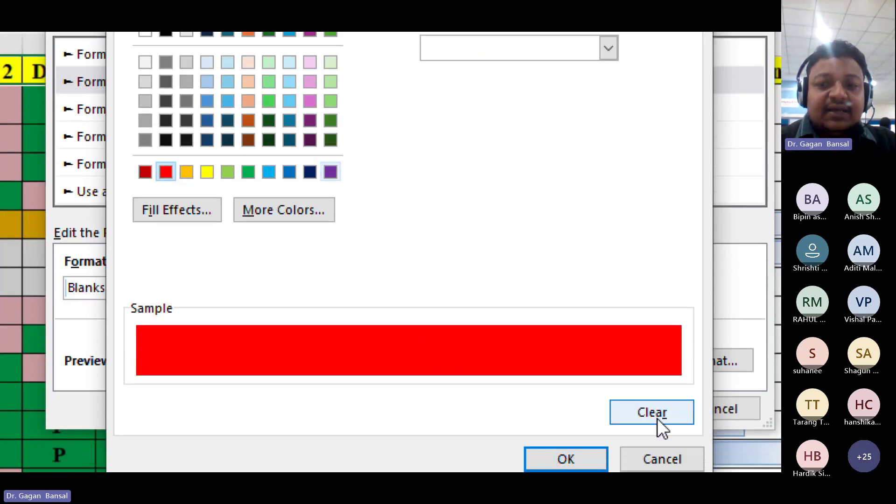
click(566, 420)
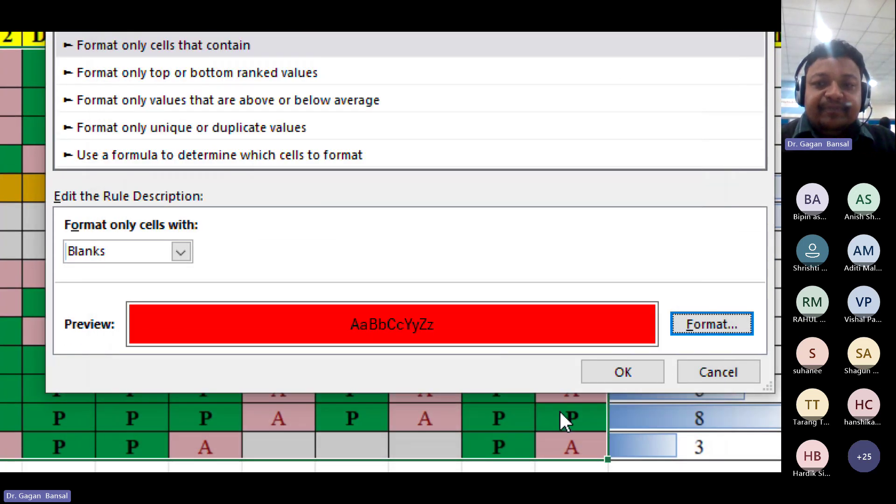
click(625, 373)
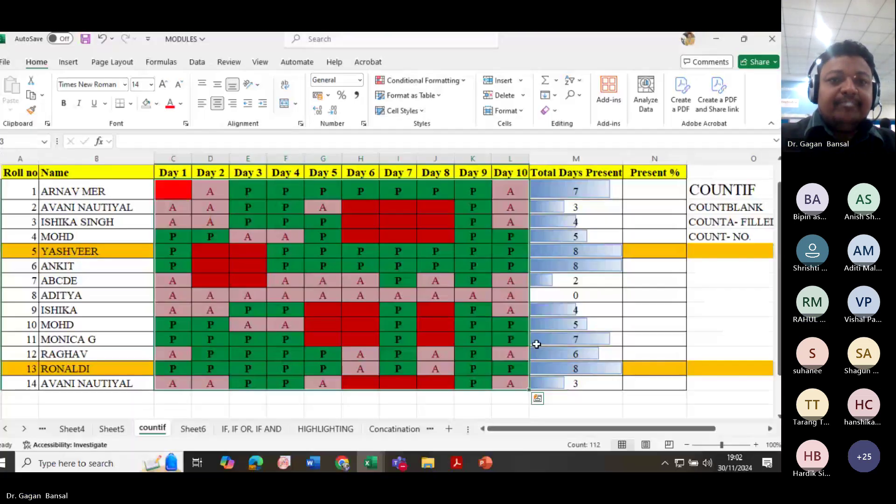
key(ctrl+q)
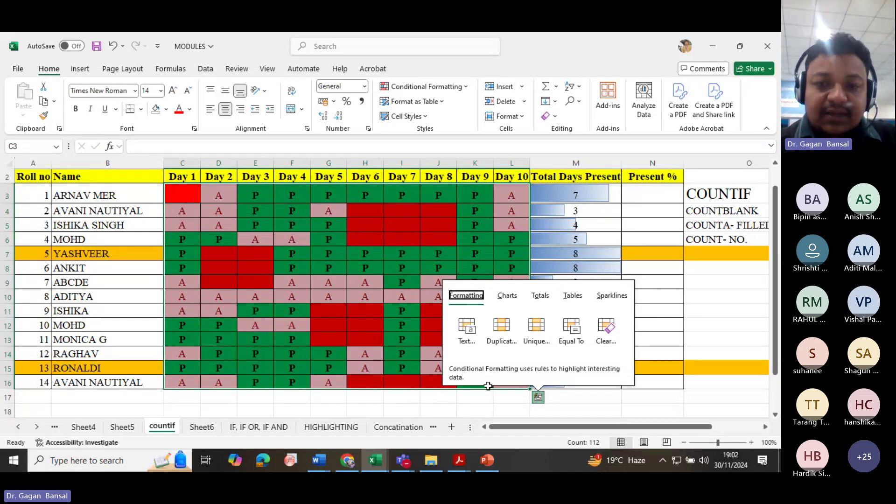
click(490, 398)
click(490, 398)
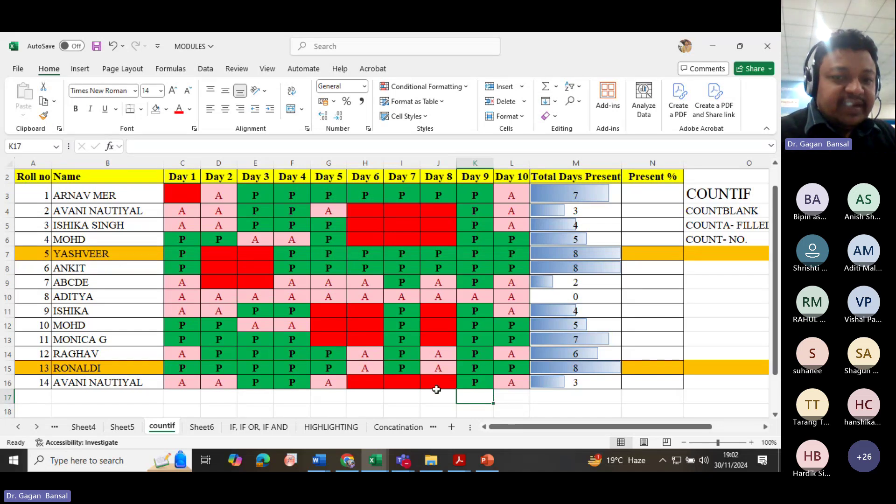
click(355, 461)
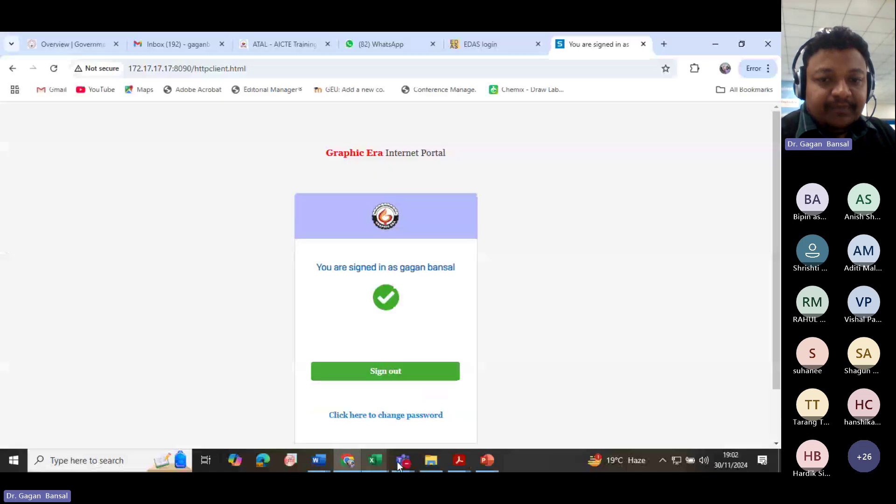
mouse_move(367, 462)
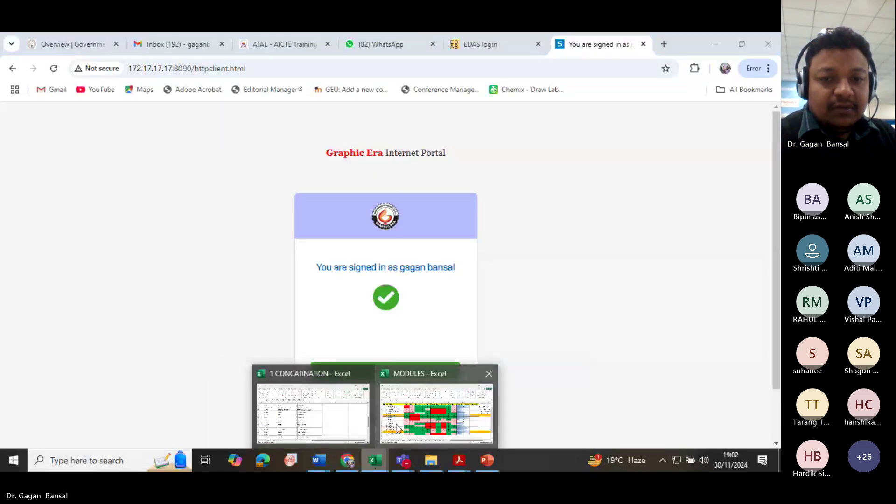
click(398, 429)
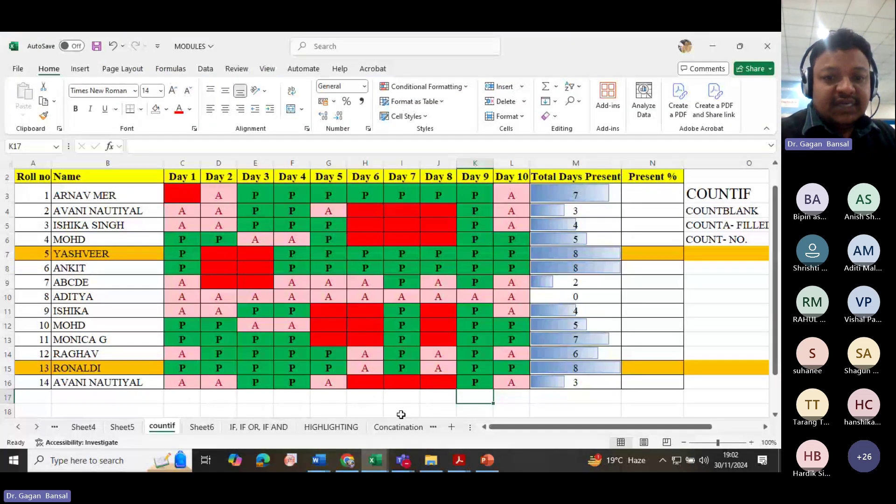
Switch to the Microsoft Teams meeting window and turn off the microphone and camera
click(403, 461)
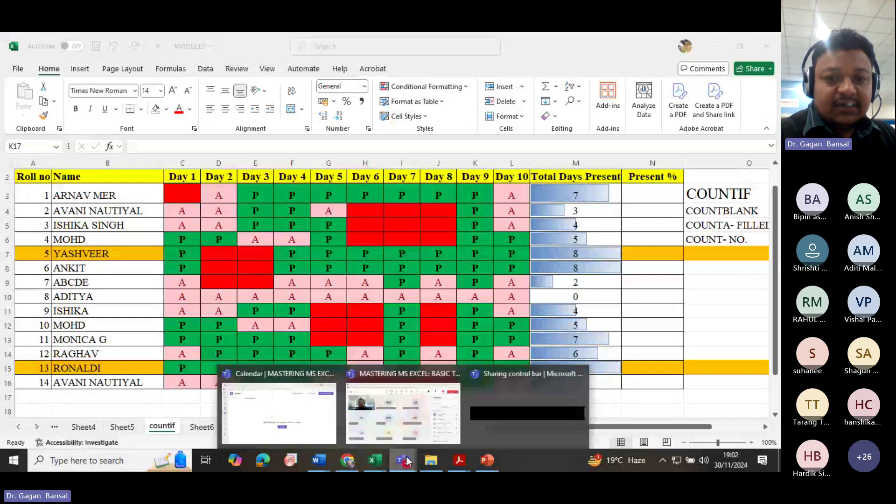
click(374, 411)
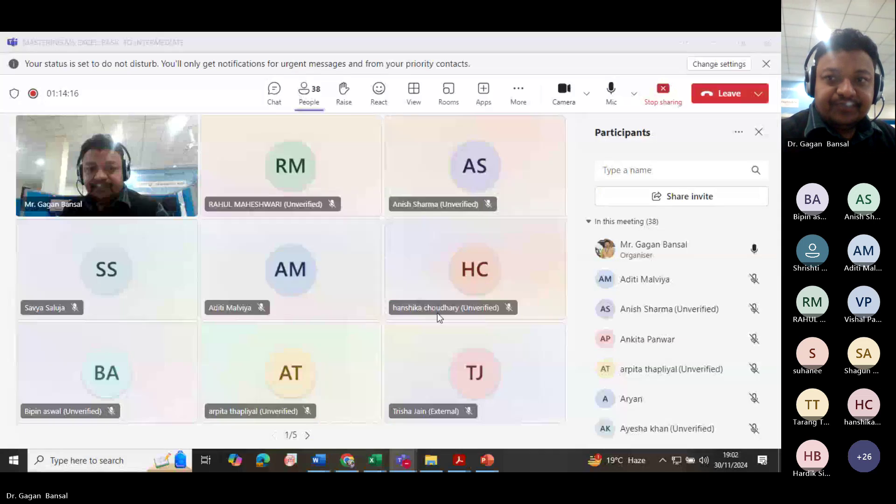
click(607, 96)
click(566, 91)
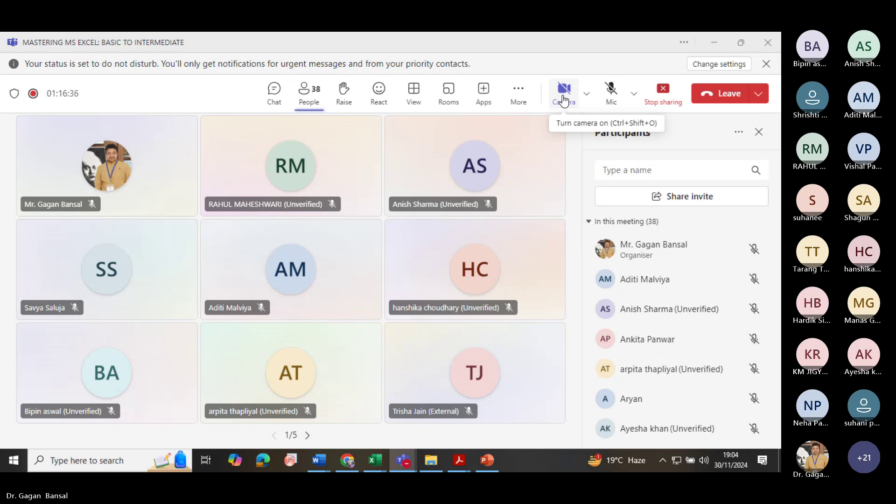
Turn the meeting camera and microphone back on, and return to the MODULES workbook in Excel
click(565, 101)
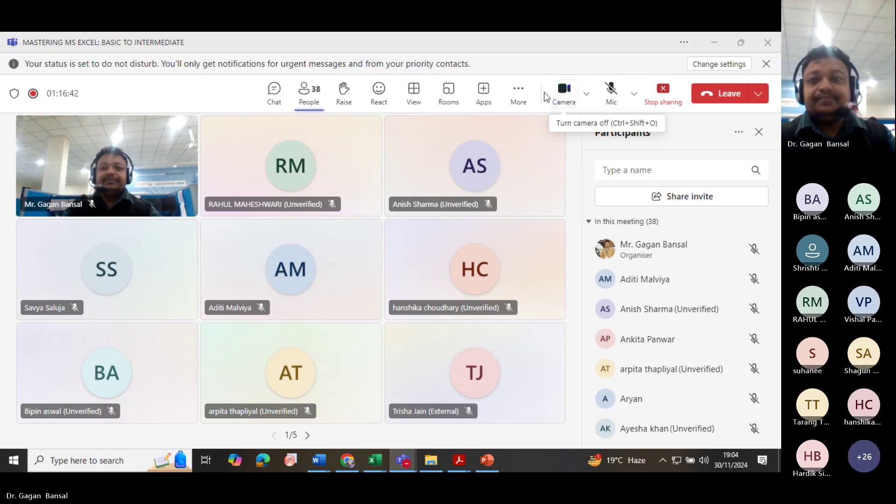
click(612, 92)
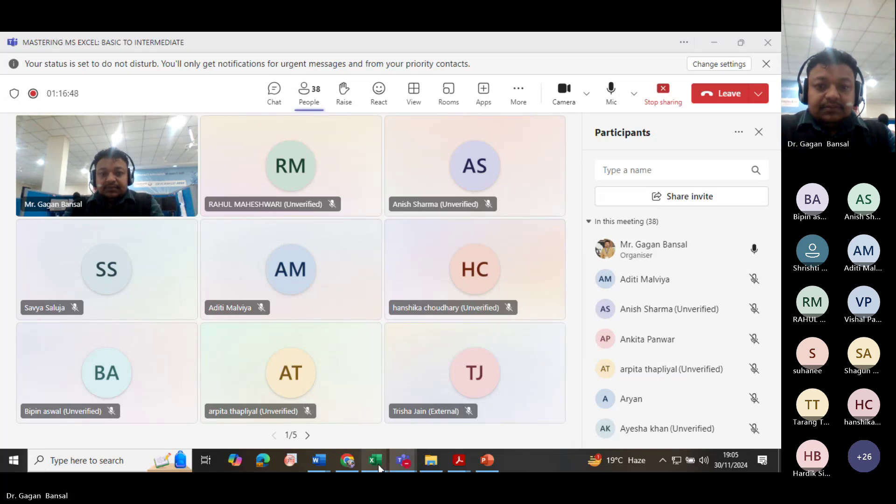
mouse_move(379, 466)
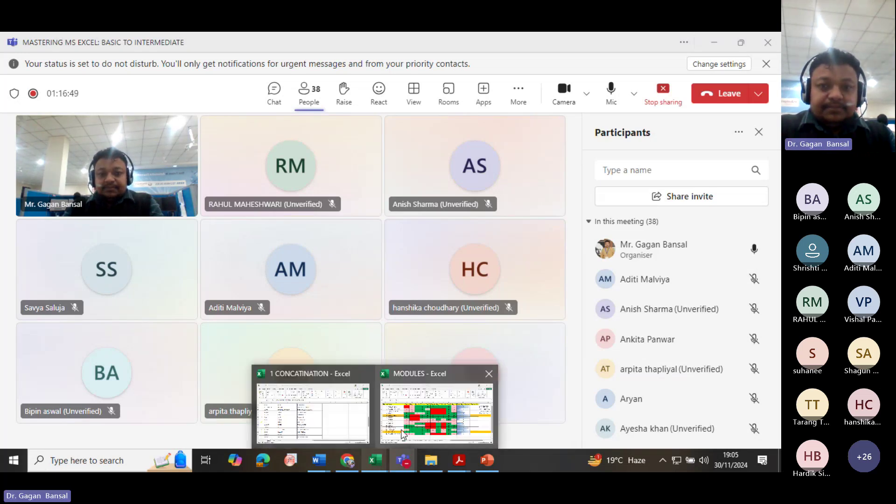
click(437, 411)
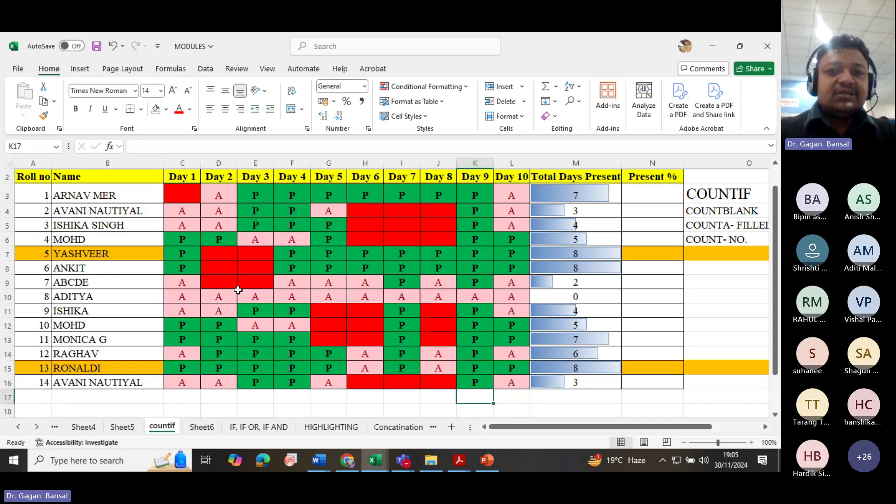
Review the conditional formatting options for top/bottom rules, data bars, color scales and icon sets
scroll(222, 198, up, 1)
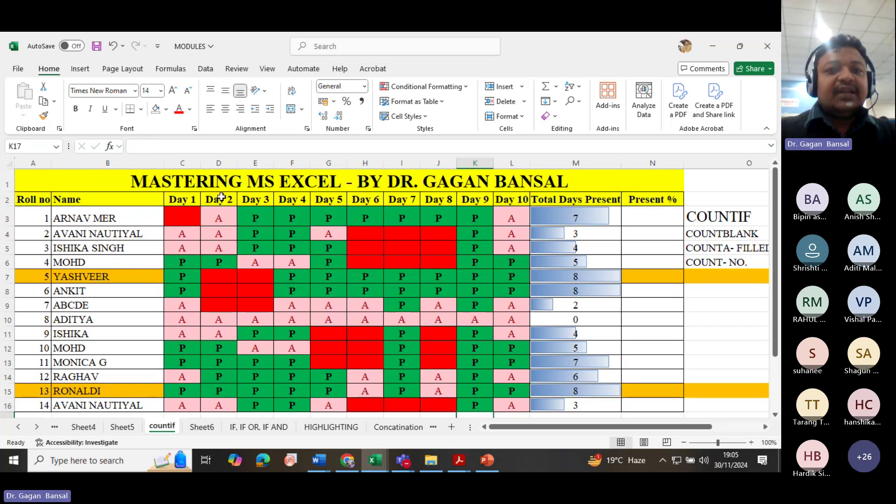
click(248, 186)
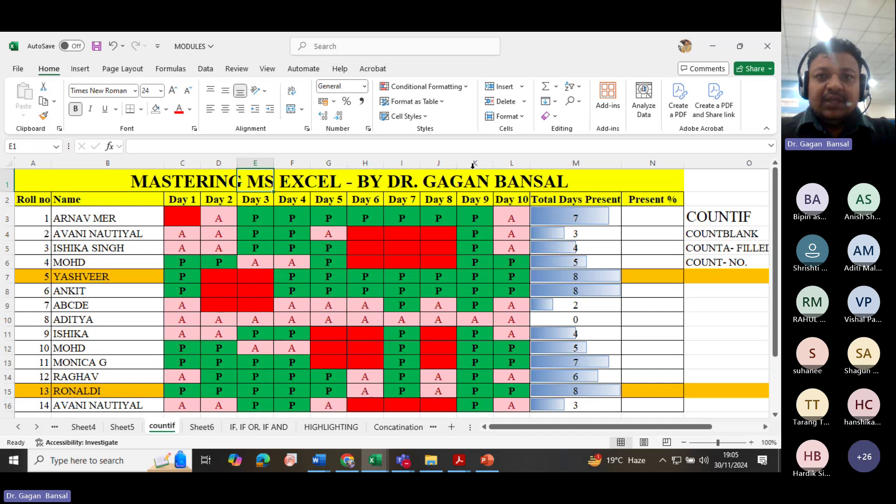
click(437, 89)
mouse_move(439, 114)
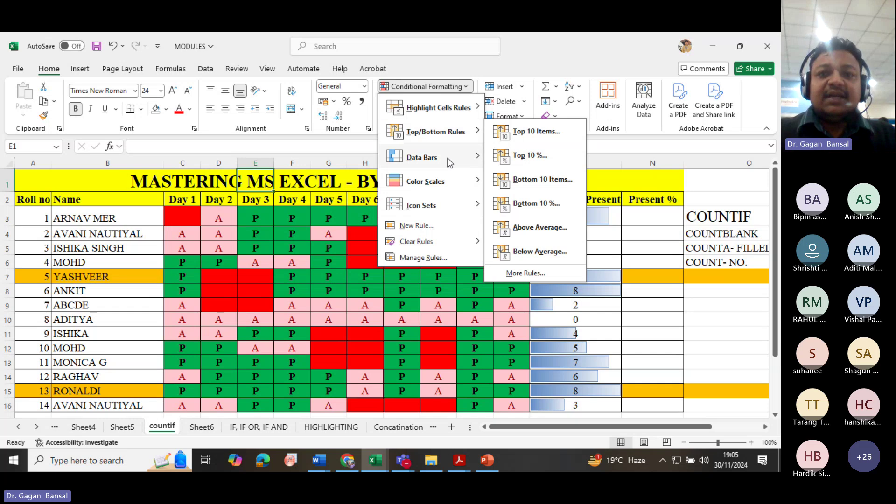
mouse_move(447, 158)
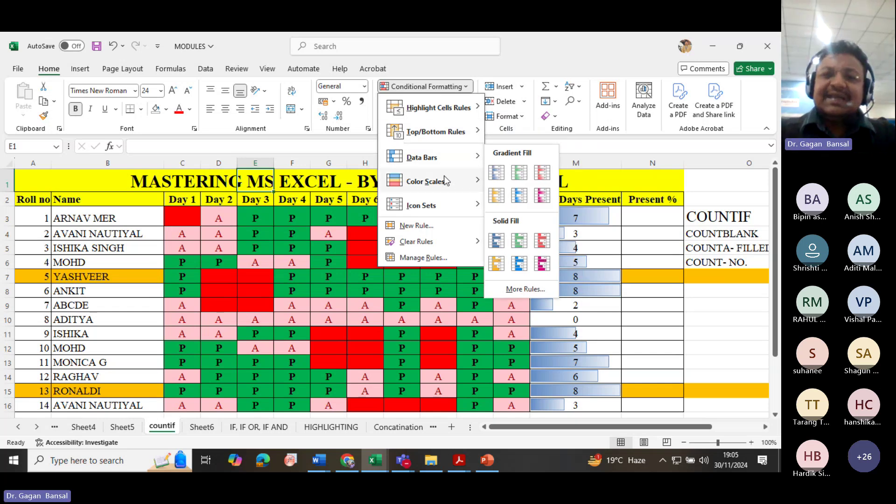
mouse_move(446, 183)
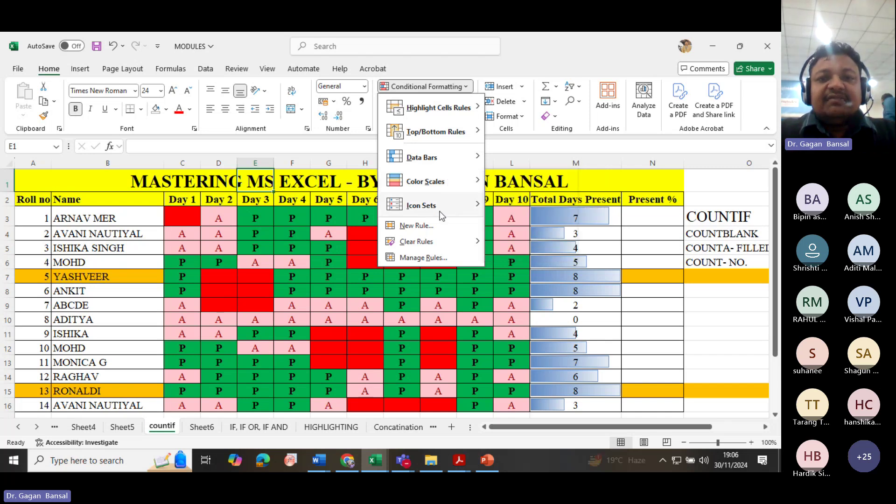
mouse_move(442, 215)
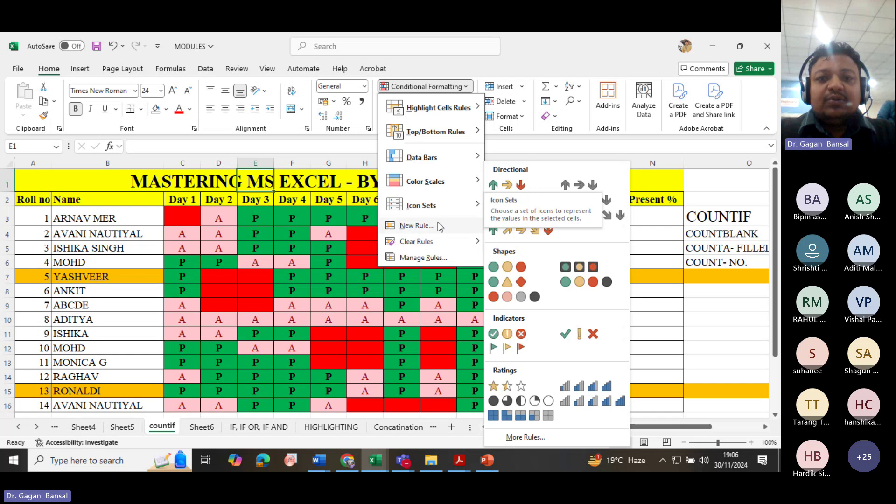
mouse_move(434, 239)
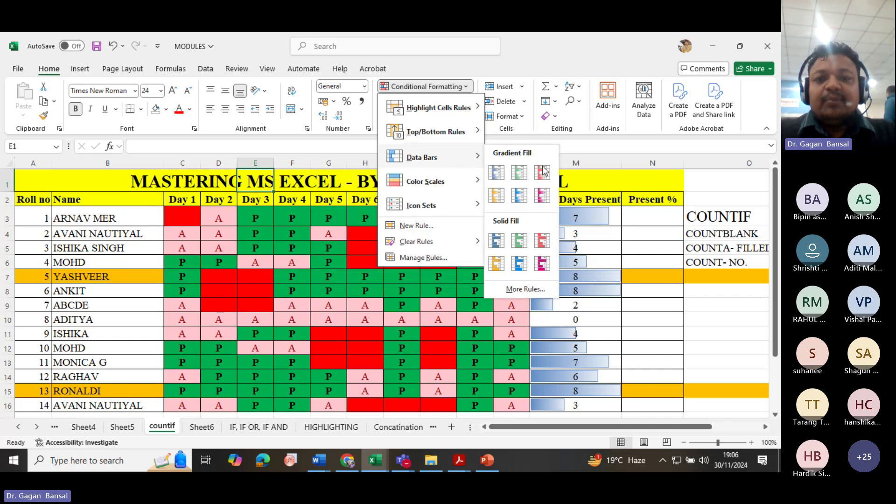
click(605, 262)
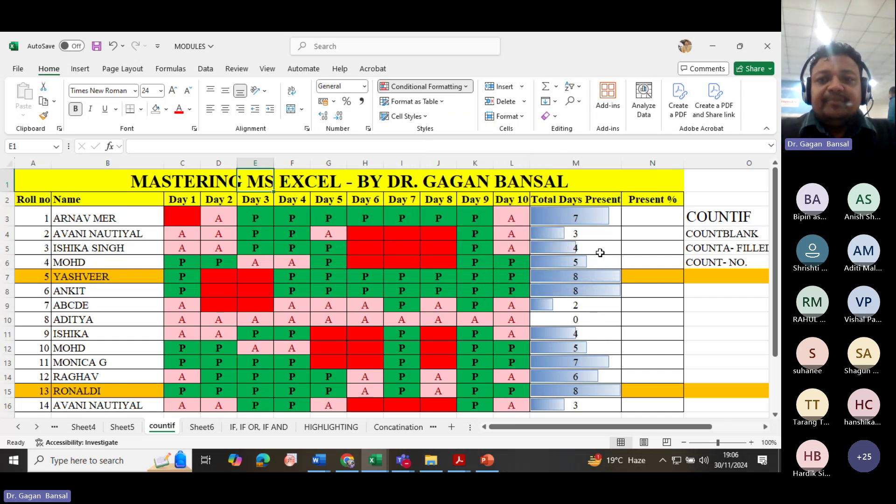
Start a new conditional formatting rule for the Total Days Present values in M3:M16, using the Icon Sets format style
drag(592, 221, 606, 406)
click(445, 90)
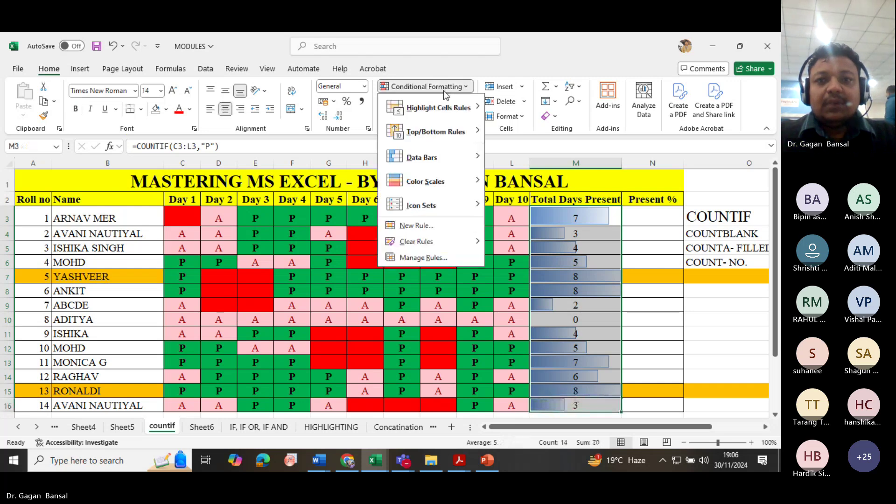
mouse_move(429, 157)
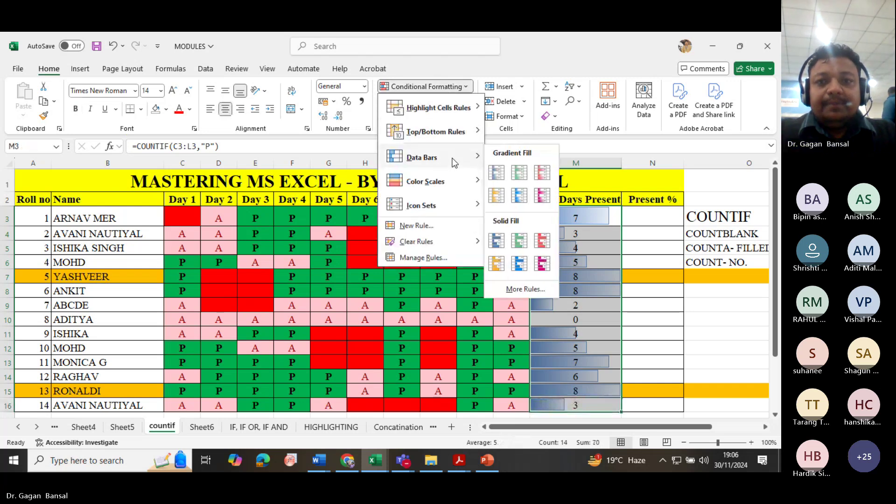
click(523, 289)
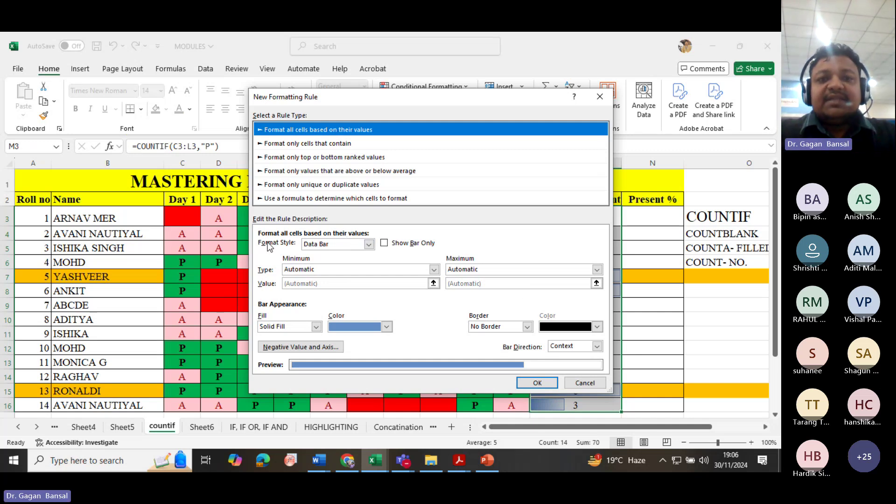
click(369, 245)
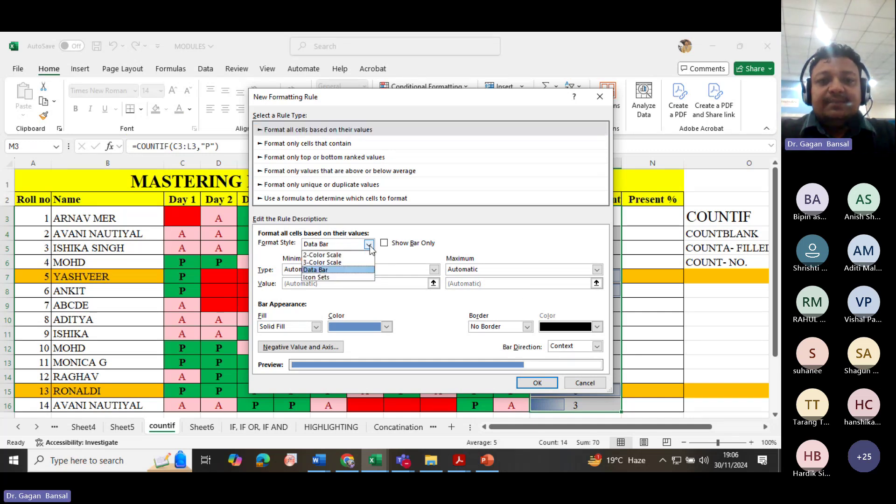
click(350, 277)
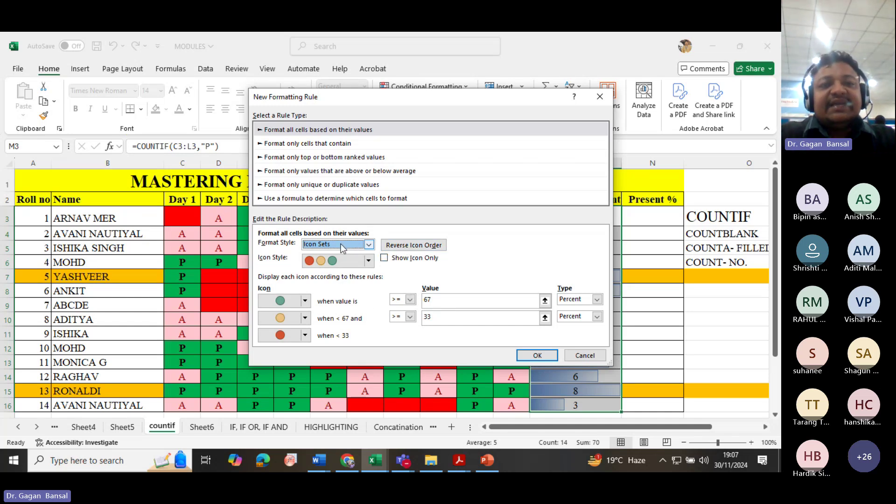
Assign a green check mark to the highest tier and a circled red cross to the lowest, keeping the yellow circle for the middle
click(305, 301)
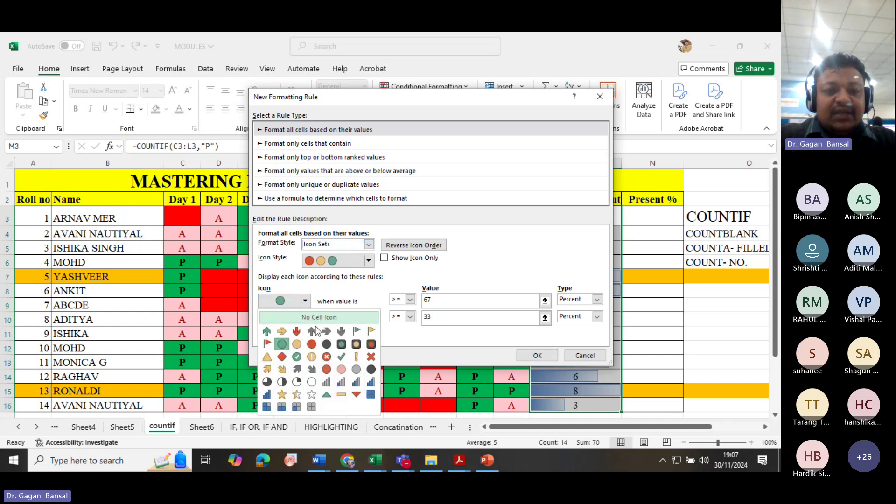
click(342, 357)
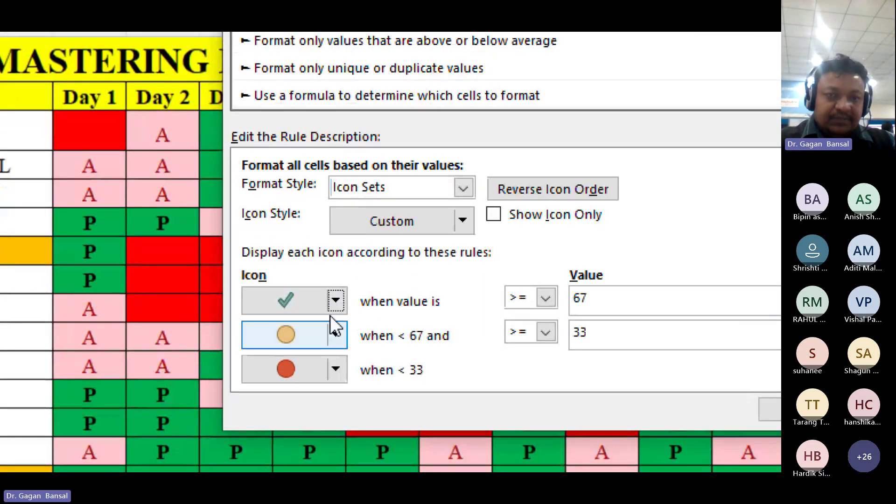
click(338, 372)
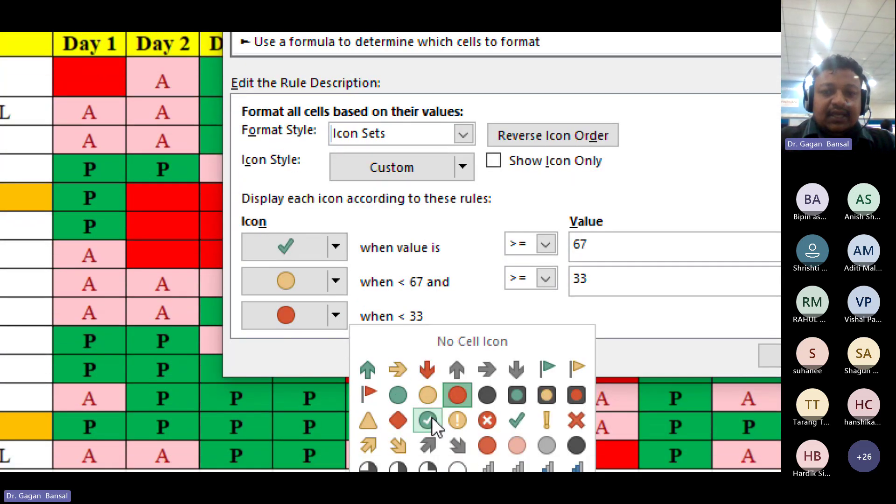
click(495, 414)
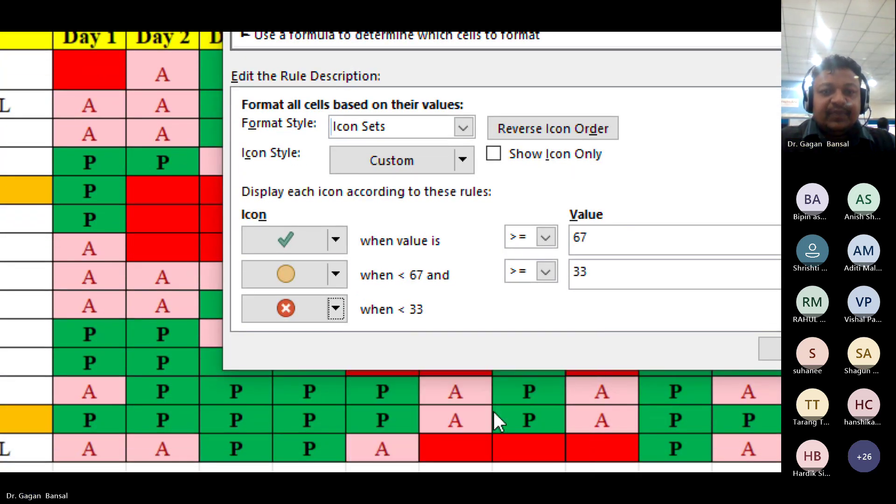
click(336, 275)
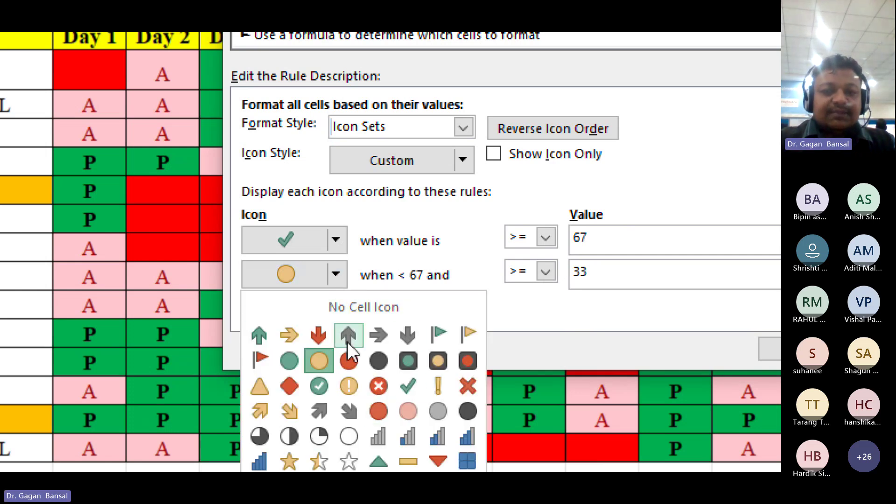
click(311, 361)
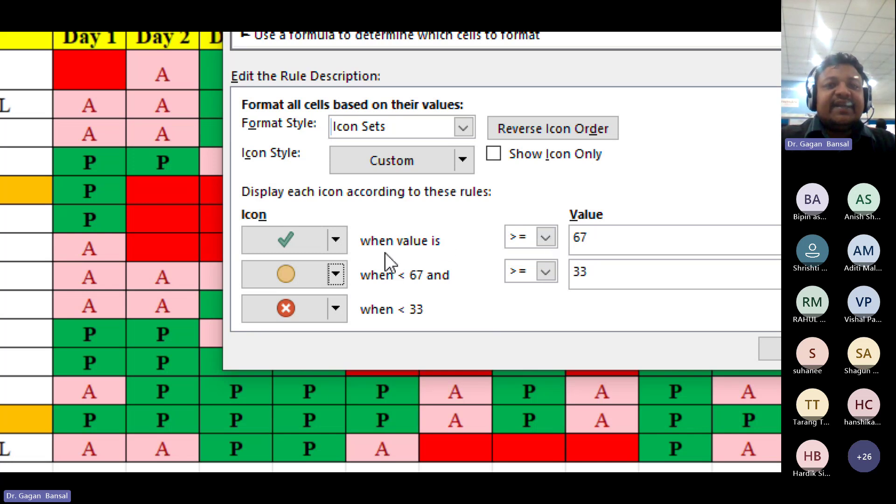
Set the icon thresholds to >= 5 and >= 3, and apply the rule to the Total Days Present values
click(603, 236)
key(BackSpace)
key(BackSpace)
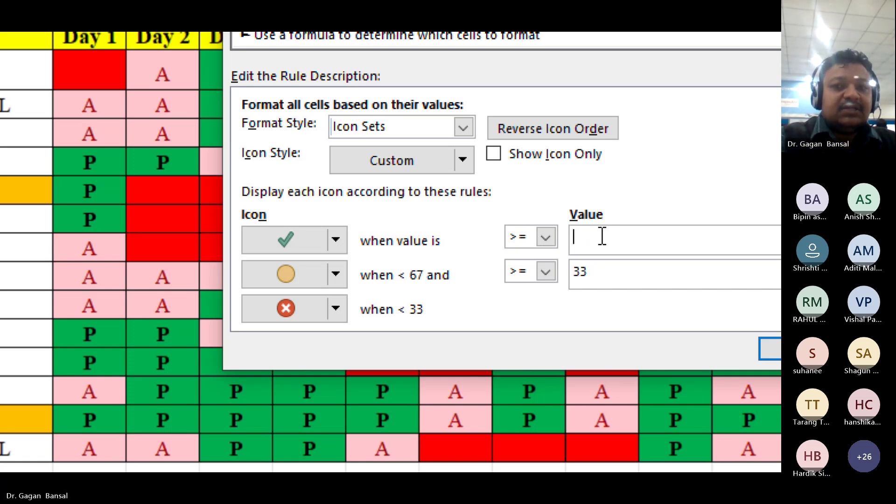
text(5)
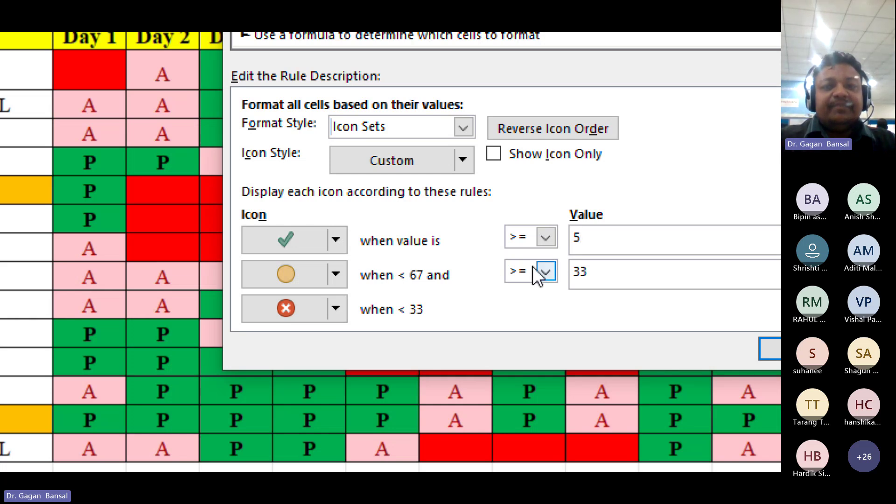
click(597, 272)
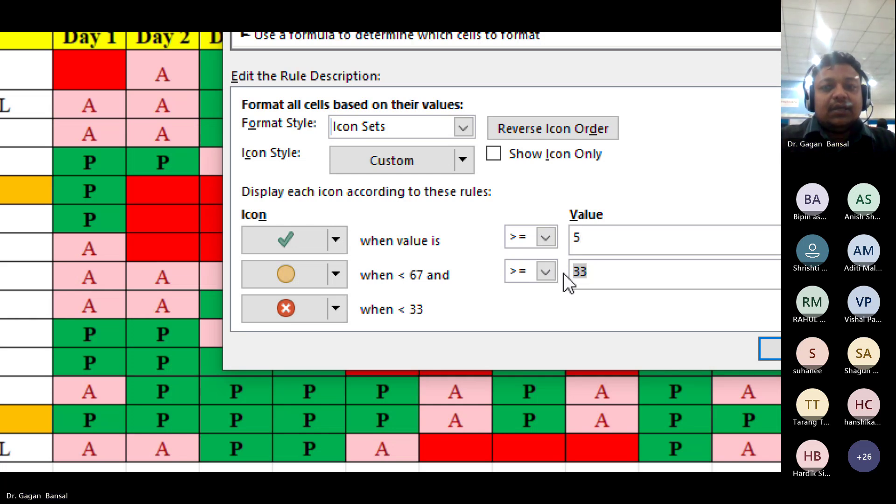
text(3)
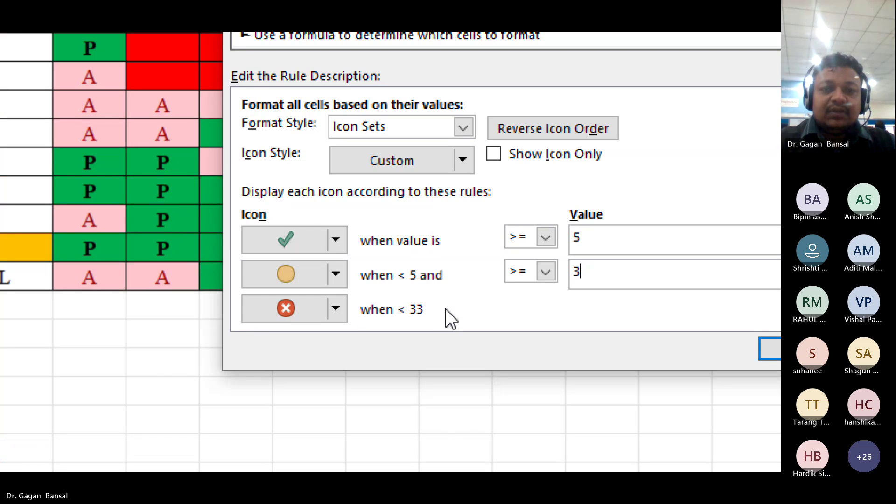
click(336, 309)
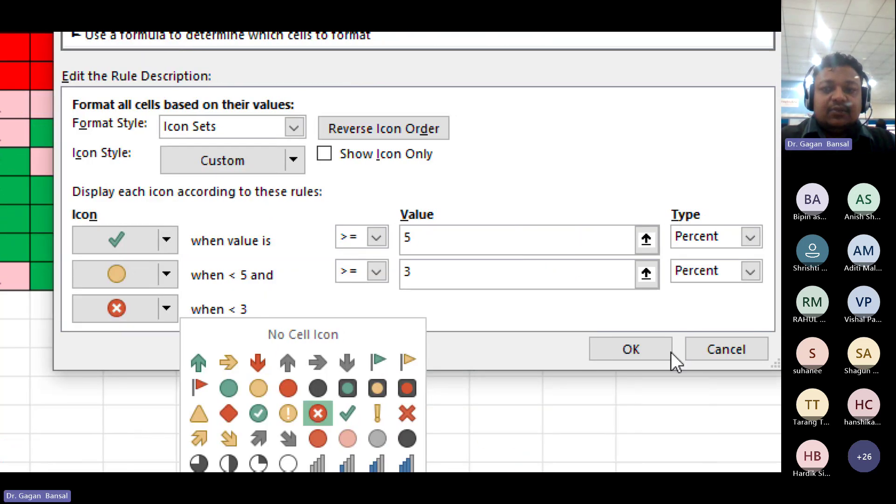
click(640, 353)
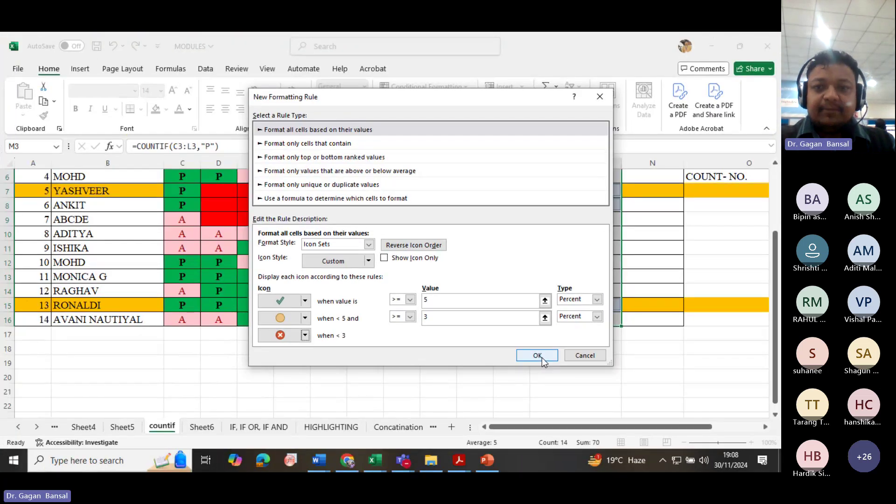
click(640, 353)
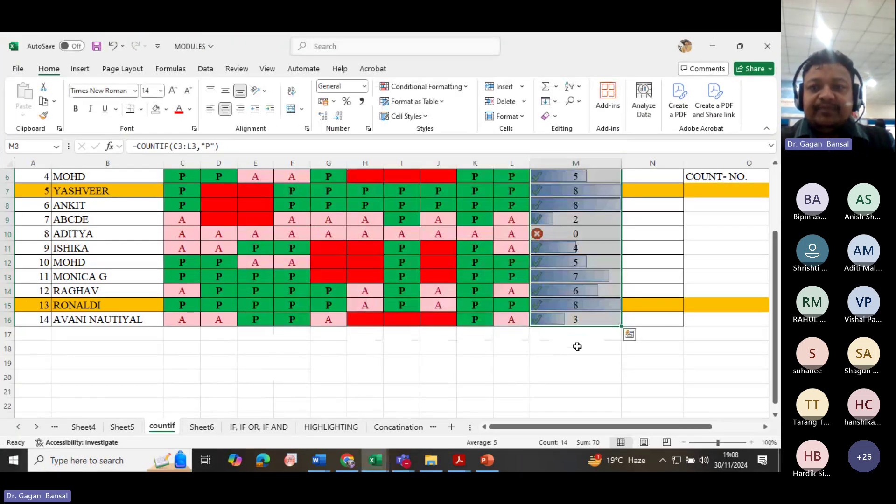
click(582, 350)
scroll(584, 357, up, 2)
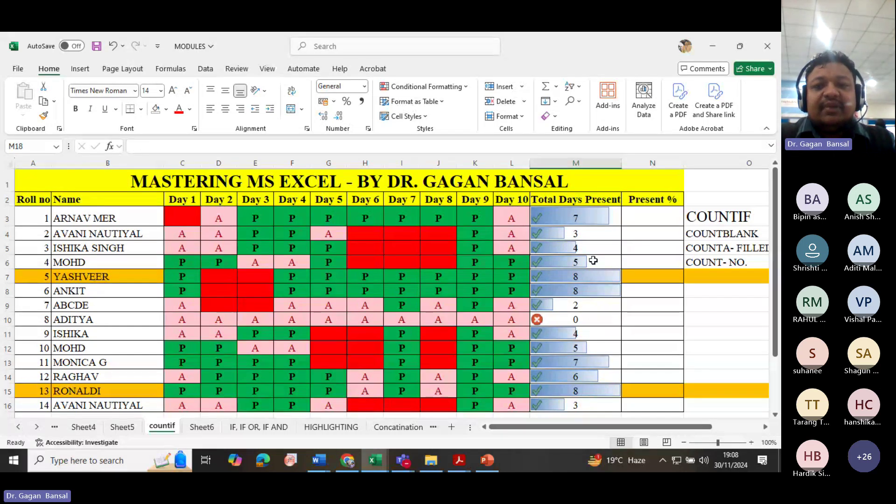
click(583, 291)
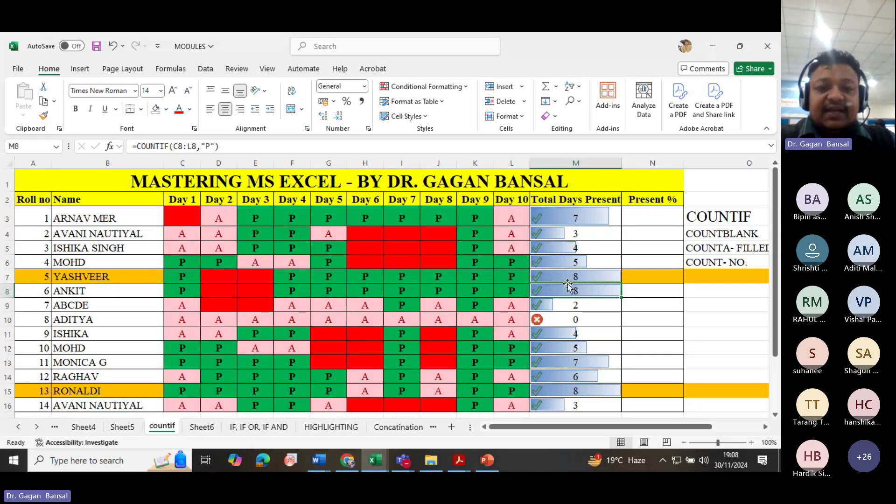
Test the icon and data bar rules by overwriting the Total Days Present value in M8 with 6 and finally 4
double_click(570, 287)
text(6)
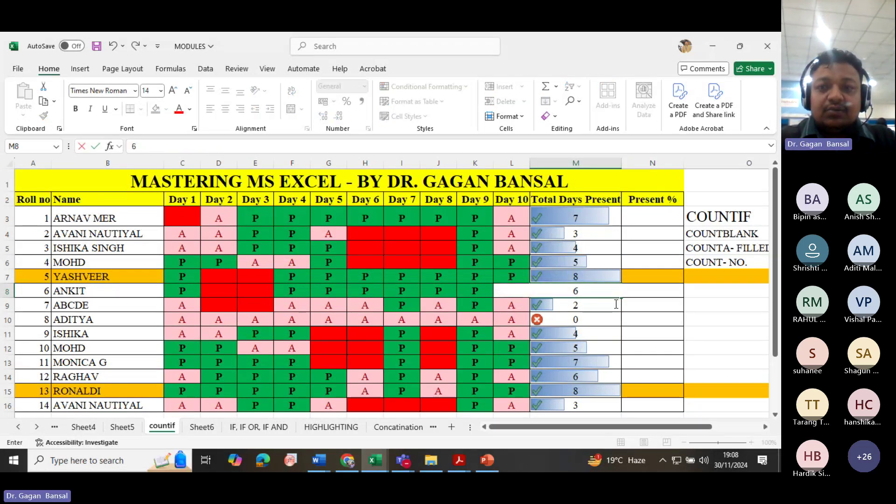
key(Return)
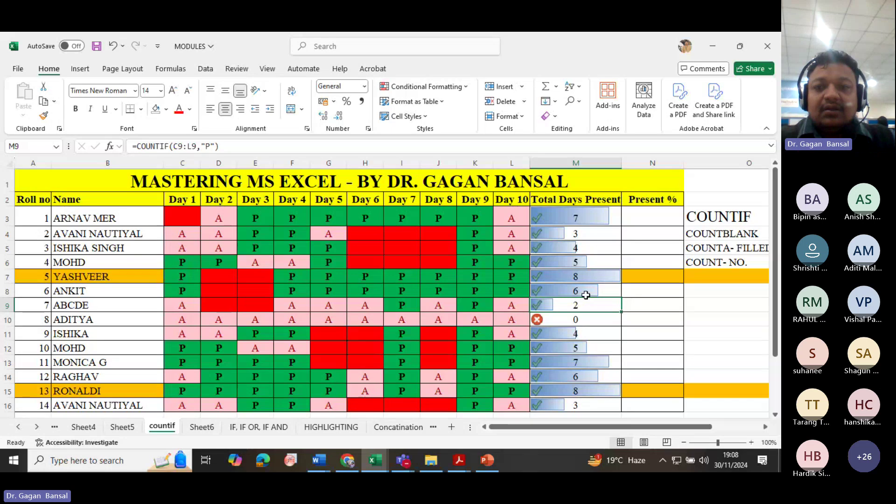
click(584, 292)
text(4)
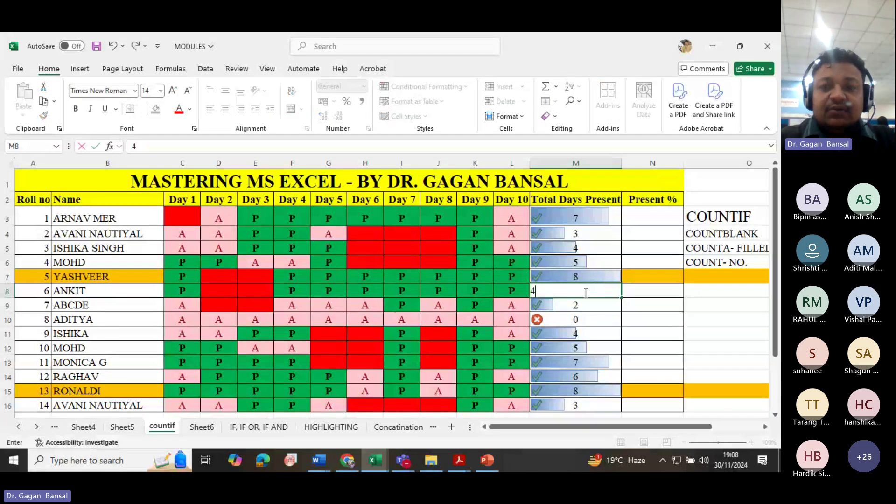
key(Return)
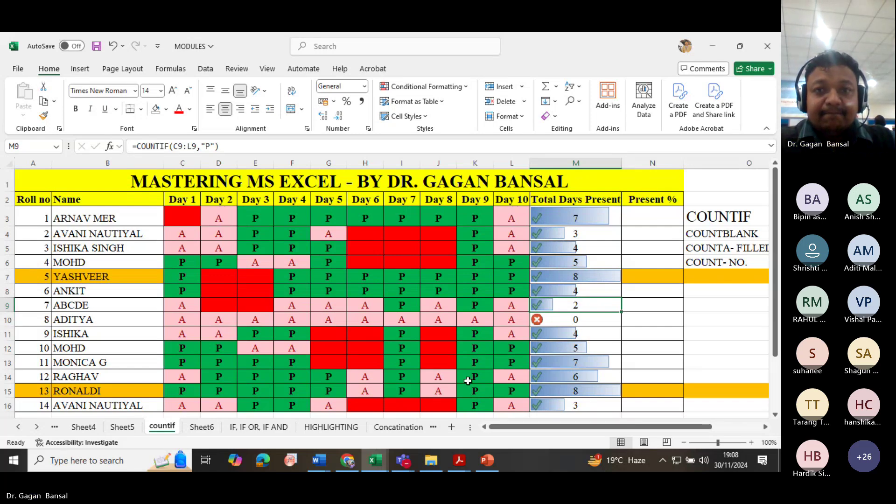
click(428, 87)
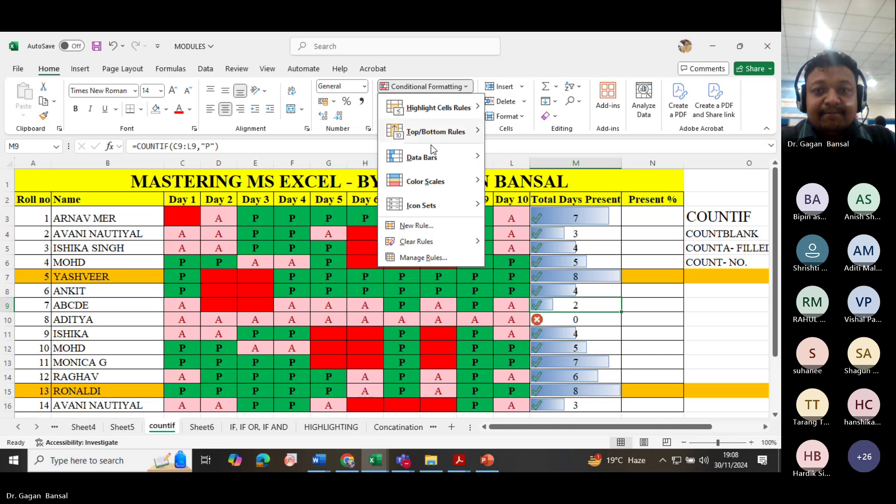
click(576, 219)
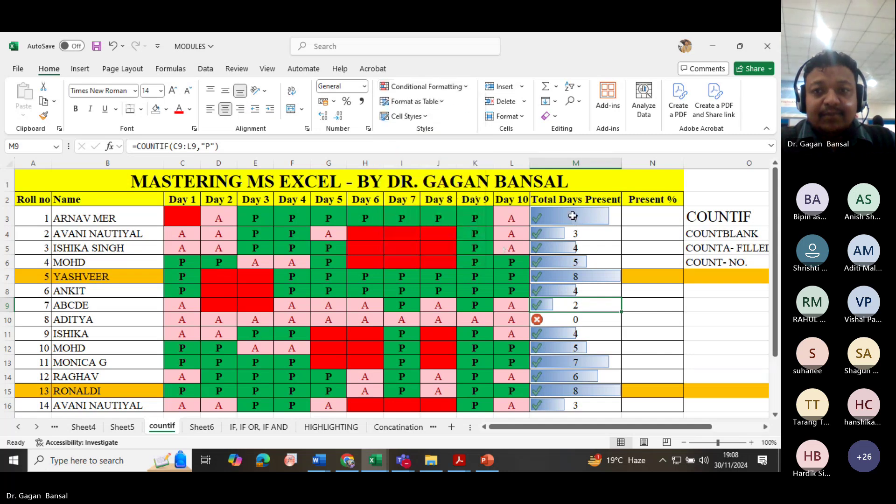
Create a new conditional formatting rule for the Total Days Present values in M3:M16 using the Icon Sets format style
drag(573, 217, 585, 405)
click(407, 87)
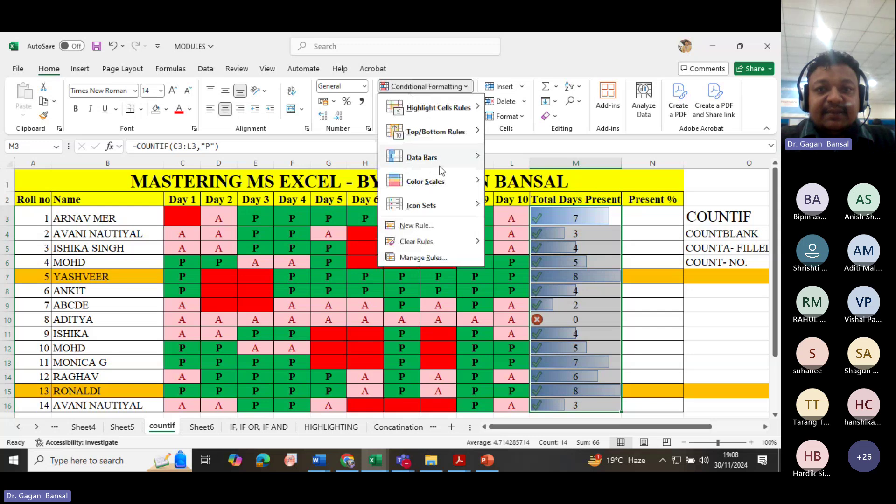
mouse_move(440, 165)
click(517, 290)
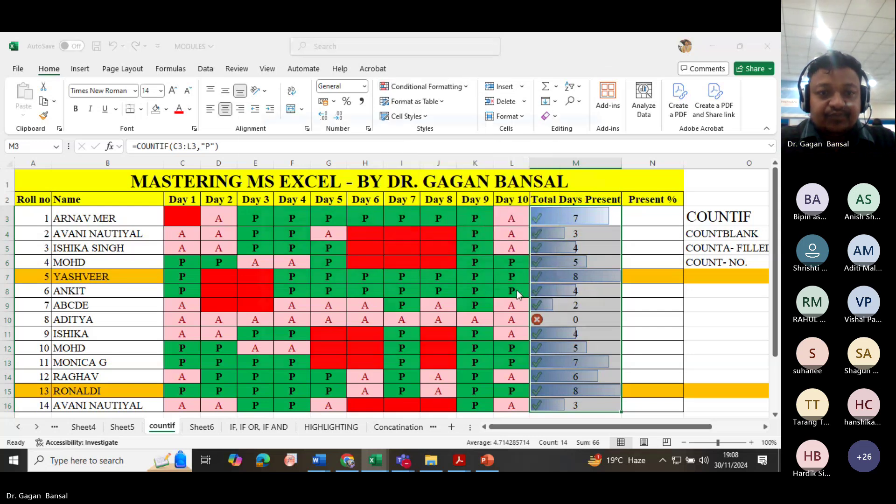
click(335, 232)
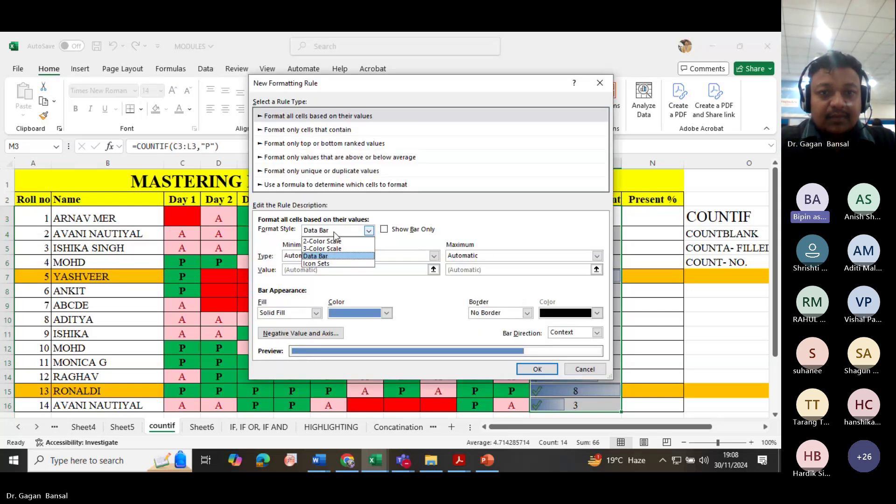
click(331, 264)
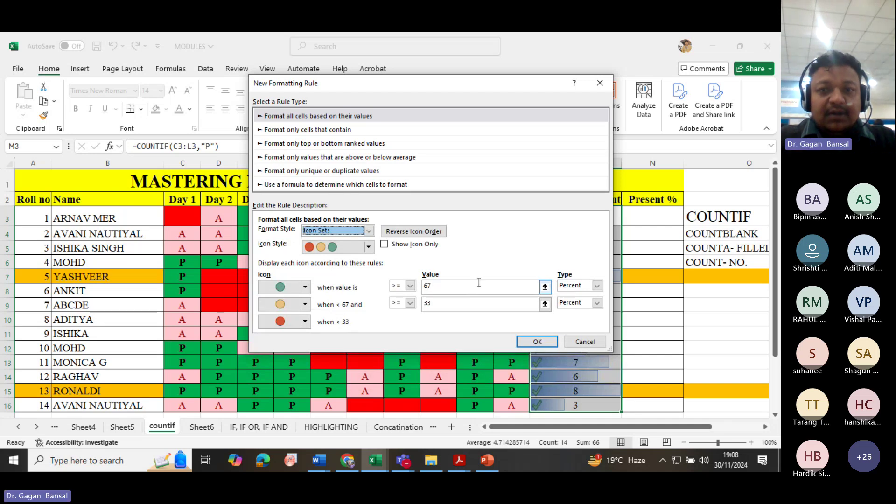
Set the first icon's threshold to >= 7 percent and change its icon to the circled green check mark
double_click(454, 287)
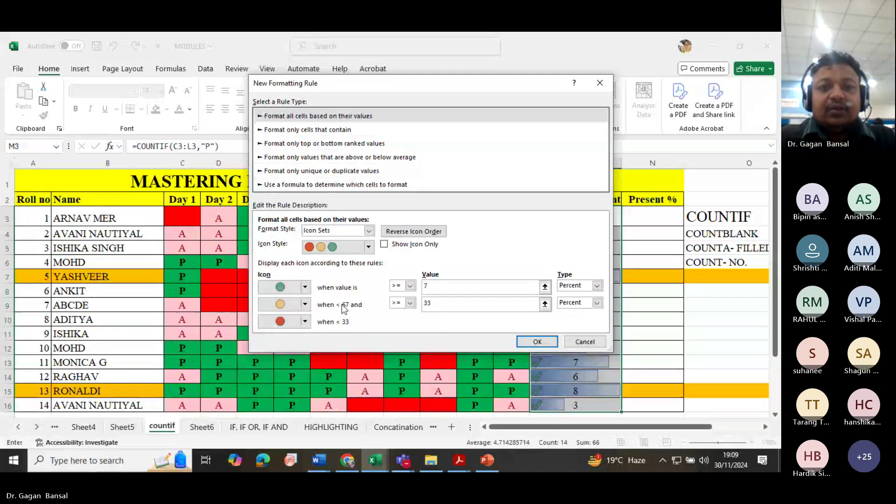
click(306, 287)
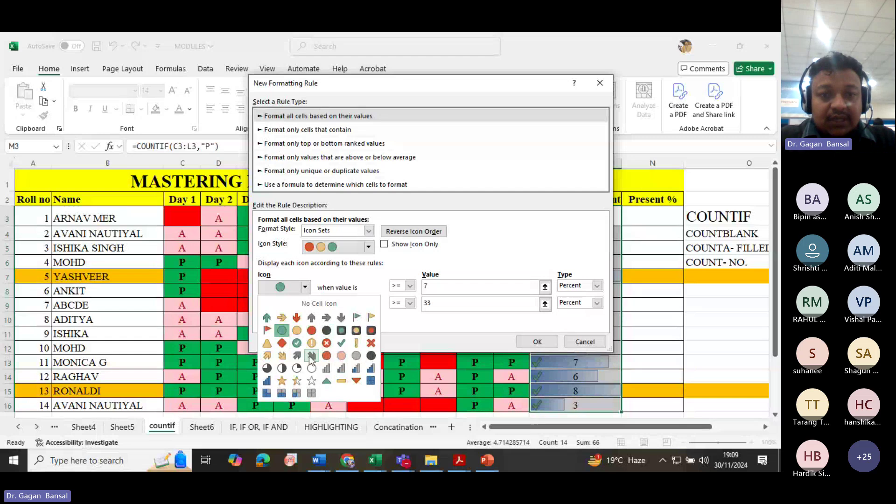
click(298, 346)
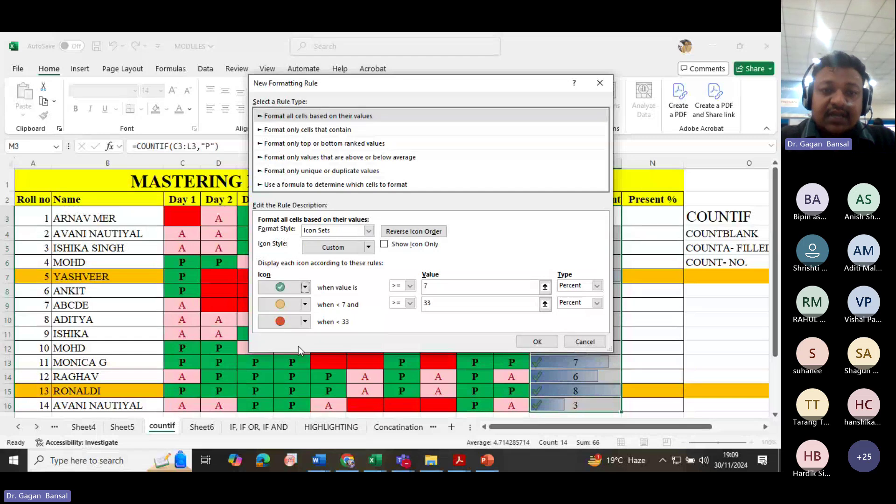
Set the second icon's threshold to >= 1 percent and apply the icon set rule to the Total Days Present values
click(305, 321)
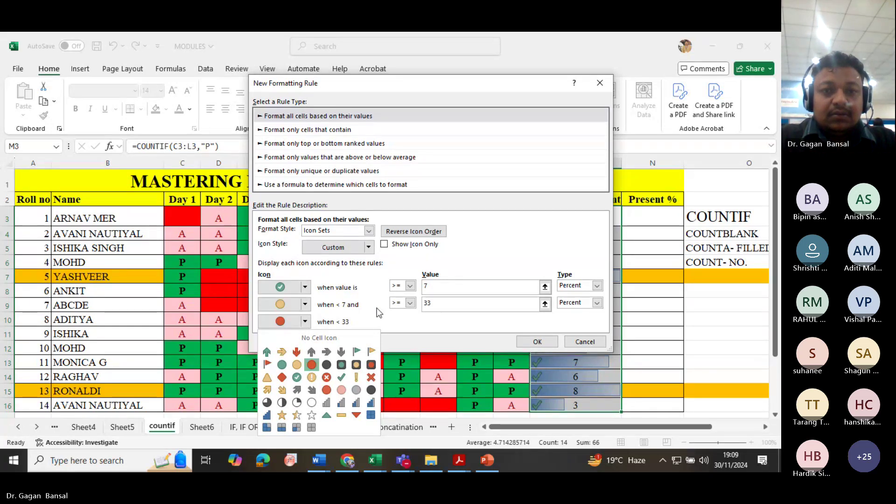
click(432, 305)
drag(432, 304, 419, 305)
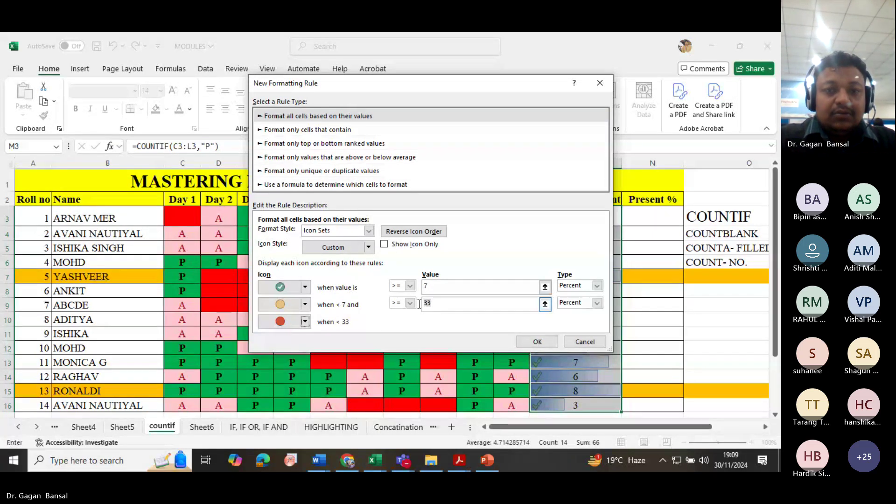
text(1)
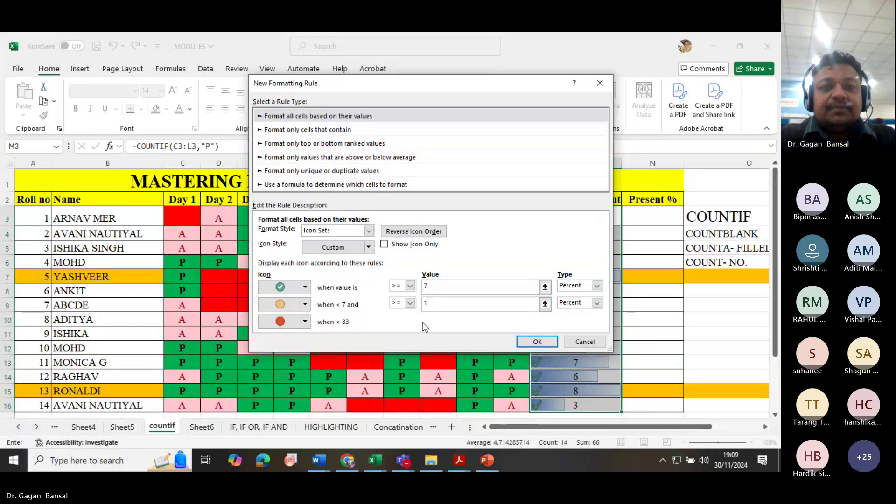
click(308, 323)
click(304, 321)
click(386, 325)
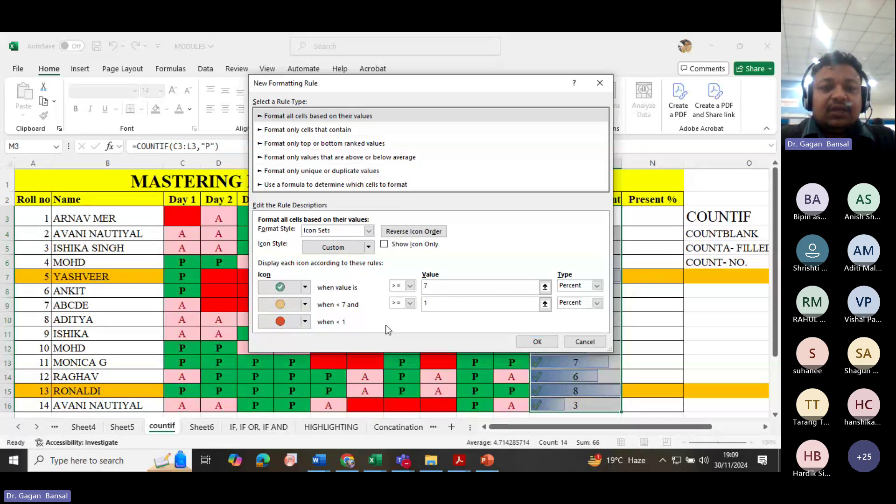
click(535, 342)
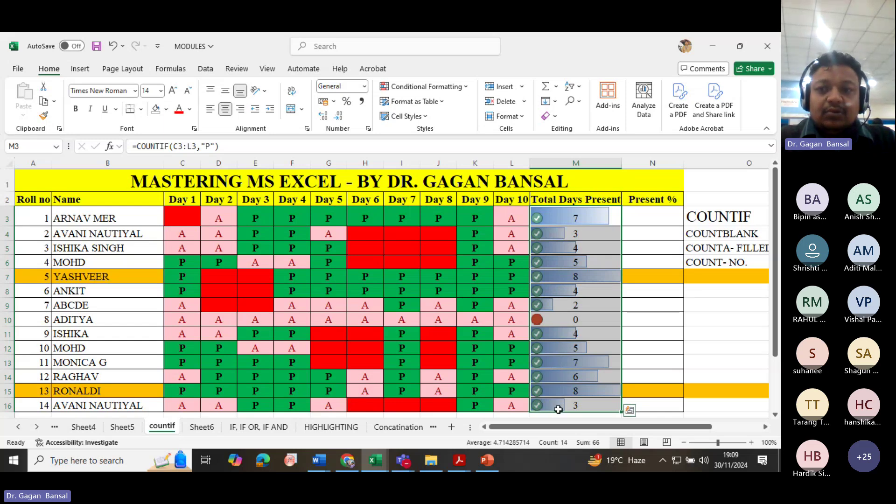
click(586, 374)
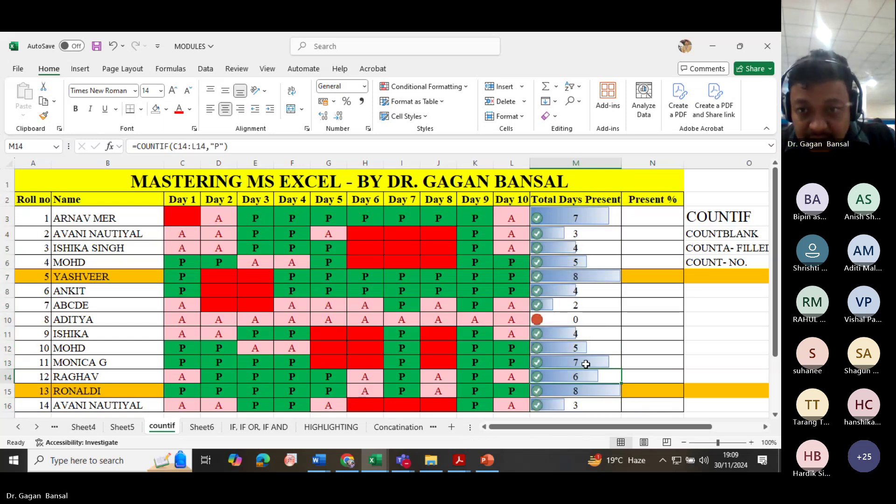
click(591, 407)
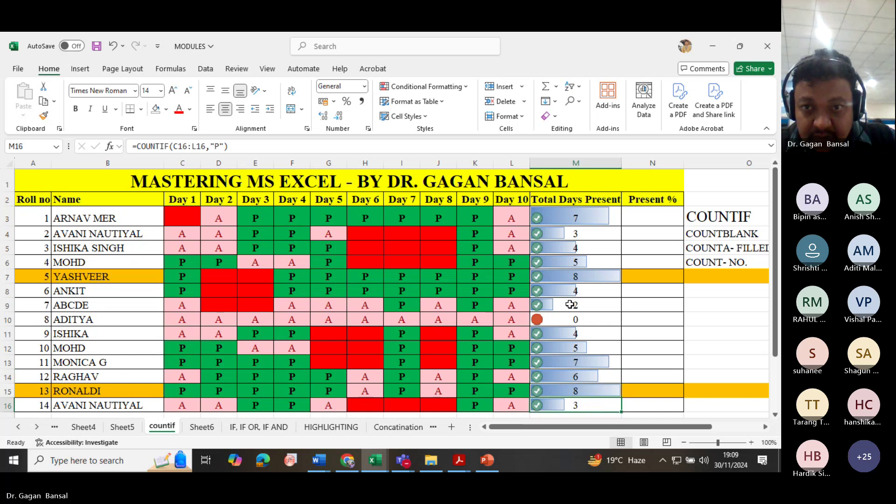
drag(549, 218, 554, 279)
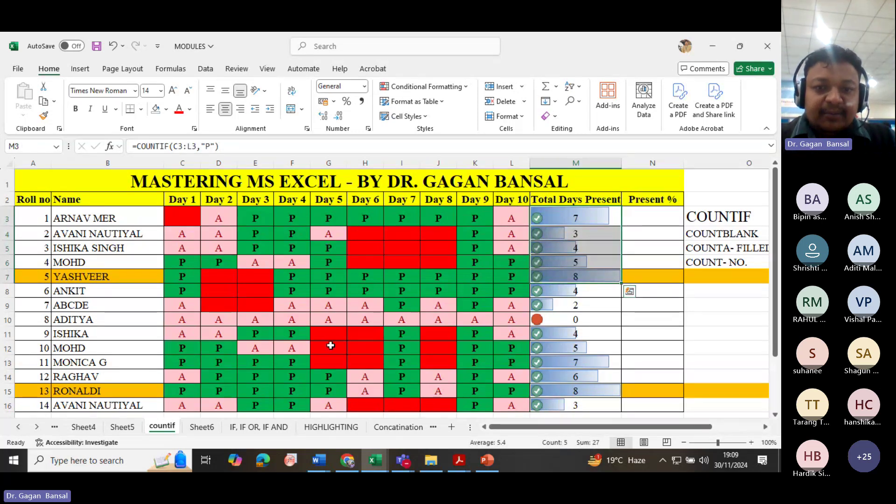
On the IF, IF OR, IF AND sheet, remove the yellow fill from the XII % and JEE SCORE values in B4:C11
click(257, 429)
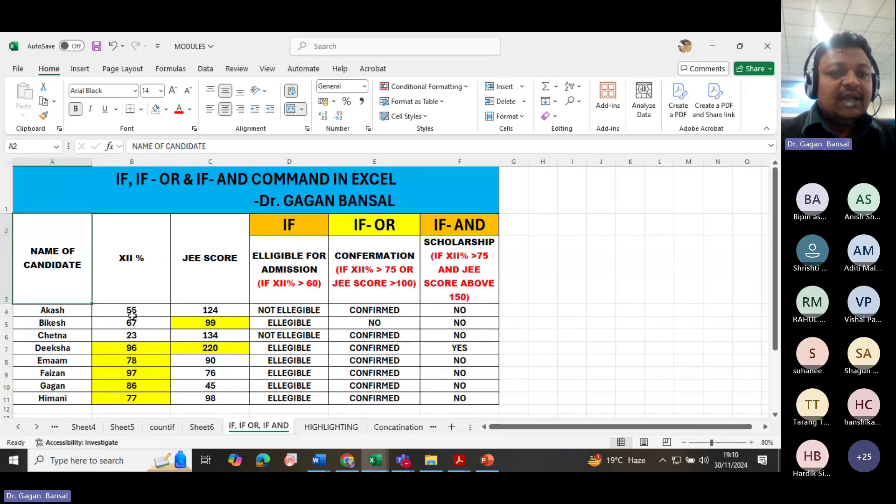
drag(130, 311, 194, 393)
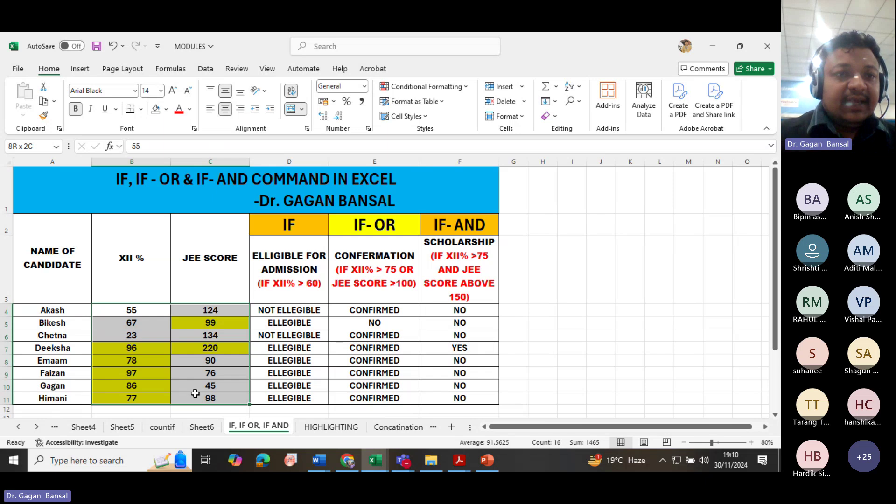
click(155, 110)
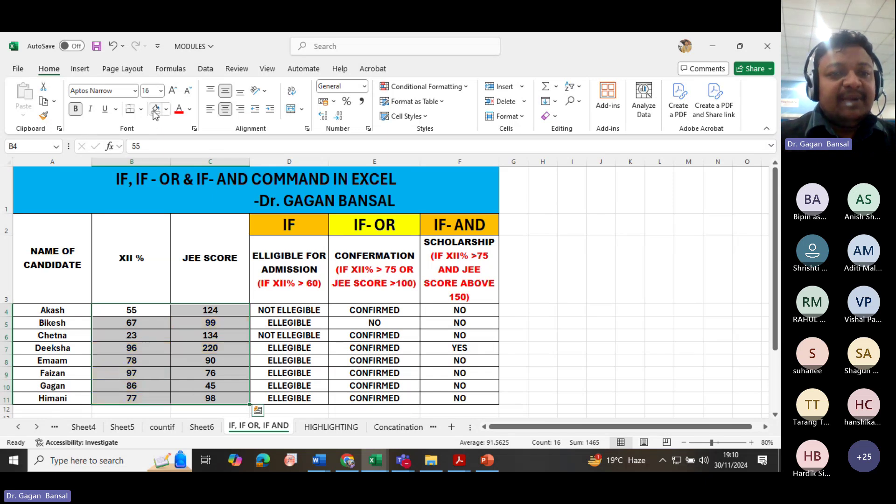
click(202, 336)
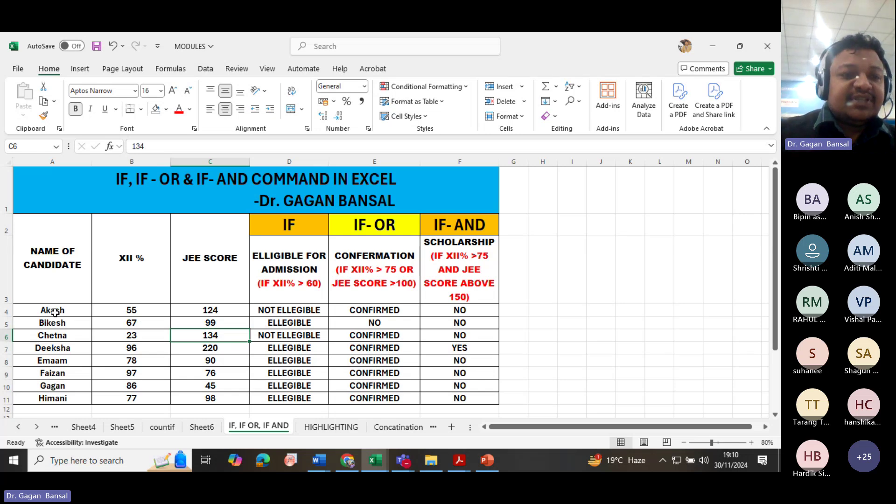
drag(54, 312, 60, 399)
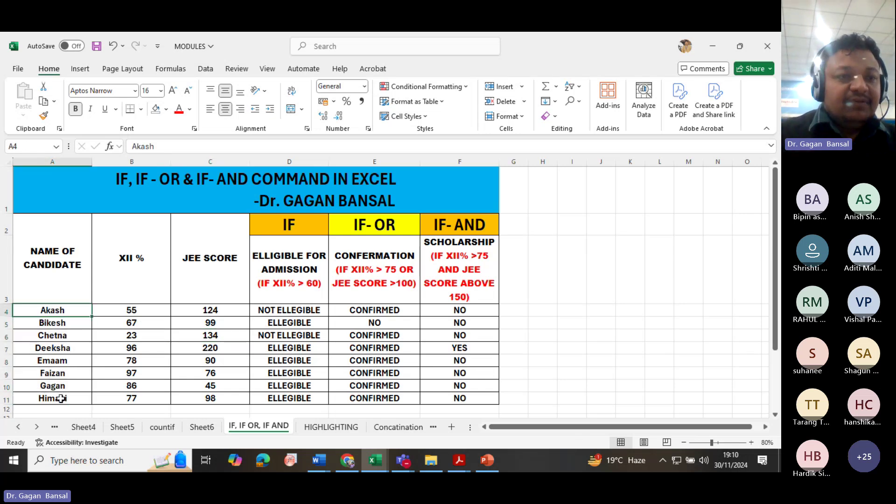
drag(53, 317, 61, 398)
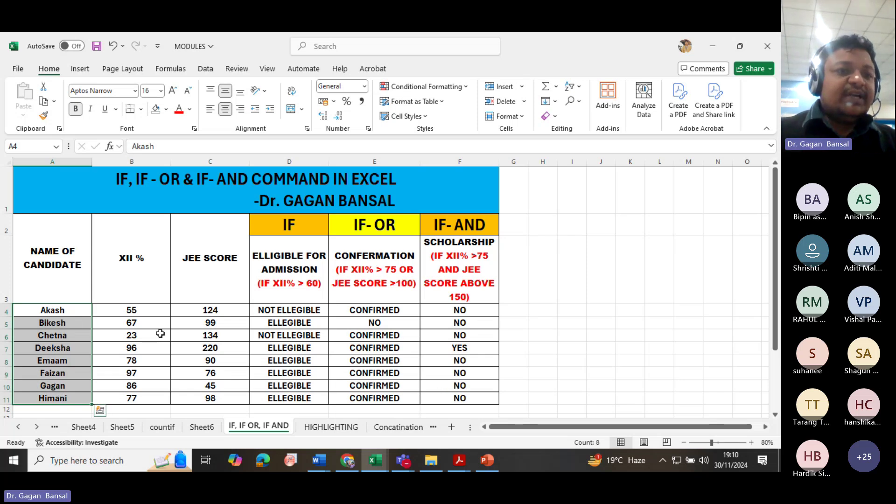
click(142, 273)
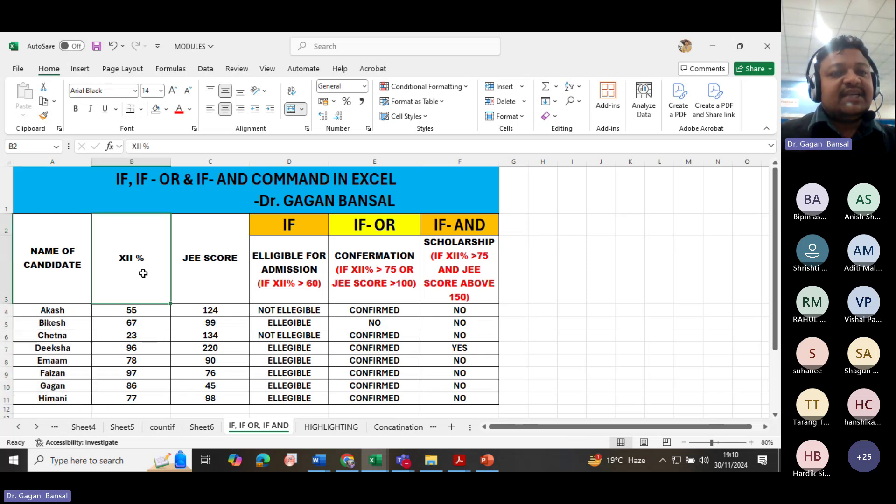
drag(135, 311, 154, 398)
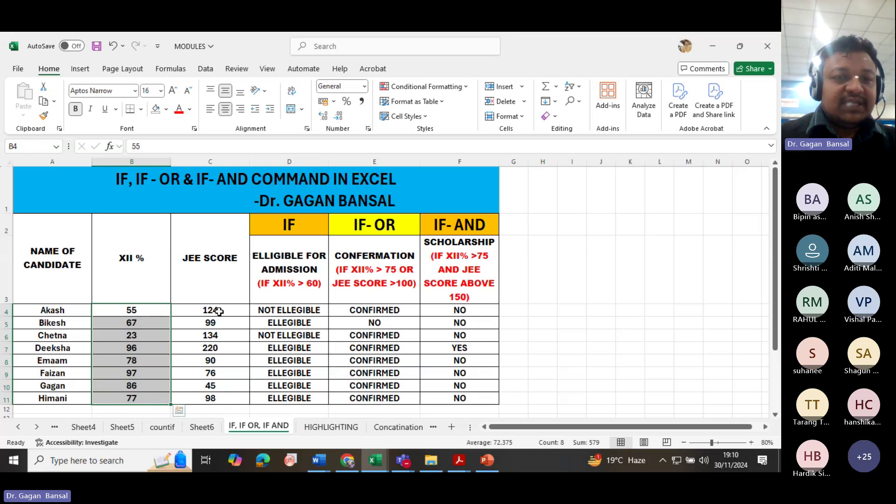
drag(219, 311, 226, 397)
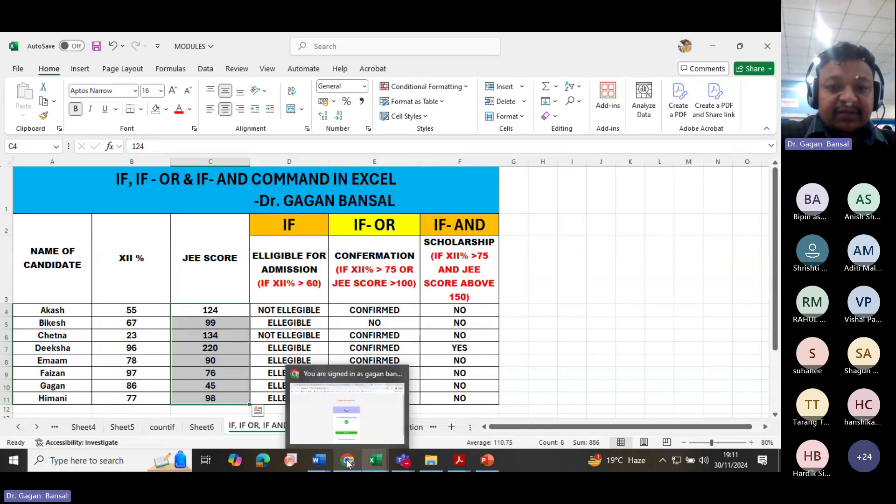
Switch to the Teams meeting to check its participant list and return to the MODULES workbook in Excel
mouse_move(396, 460)
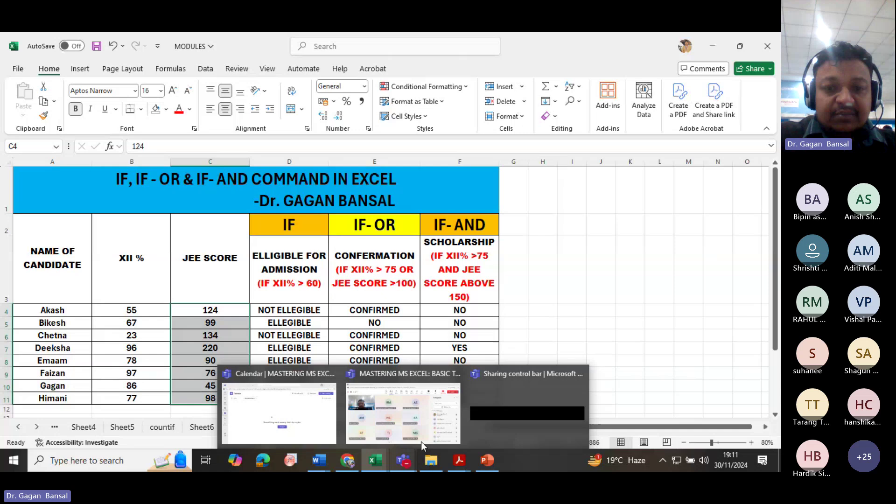
click(396, 399)
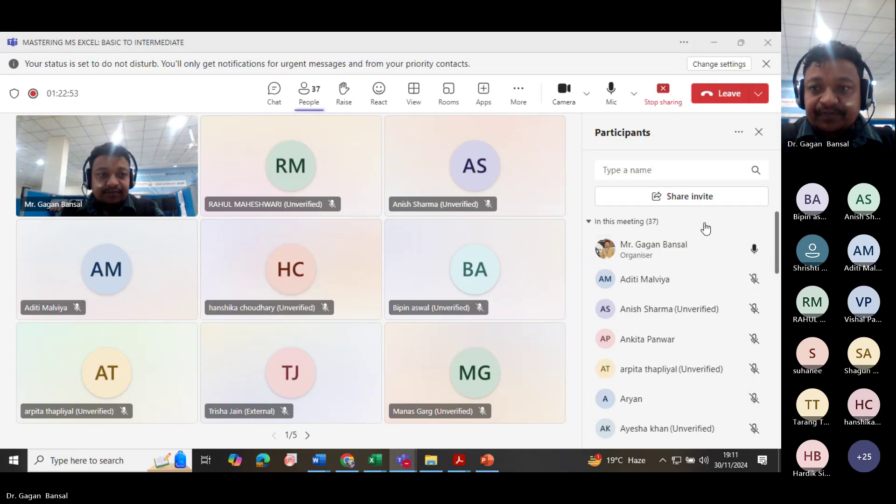
click(309, 91)
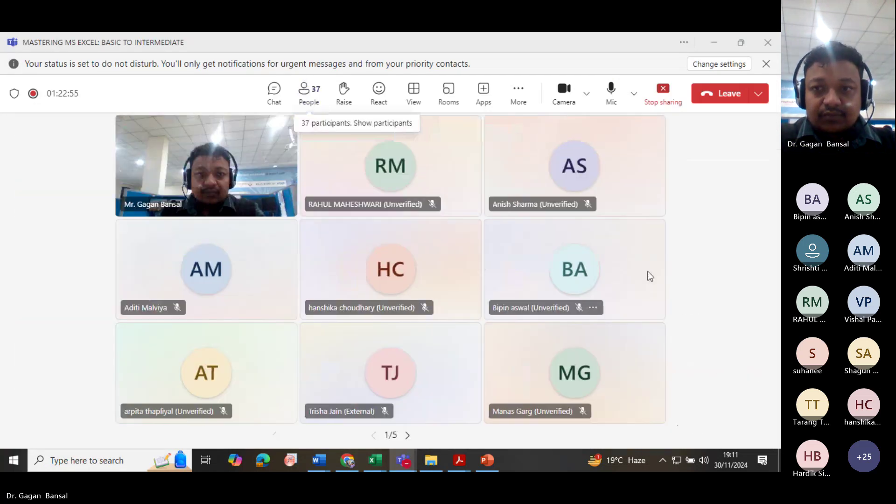
click(310, 95)
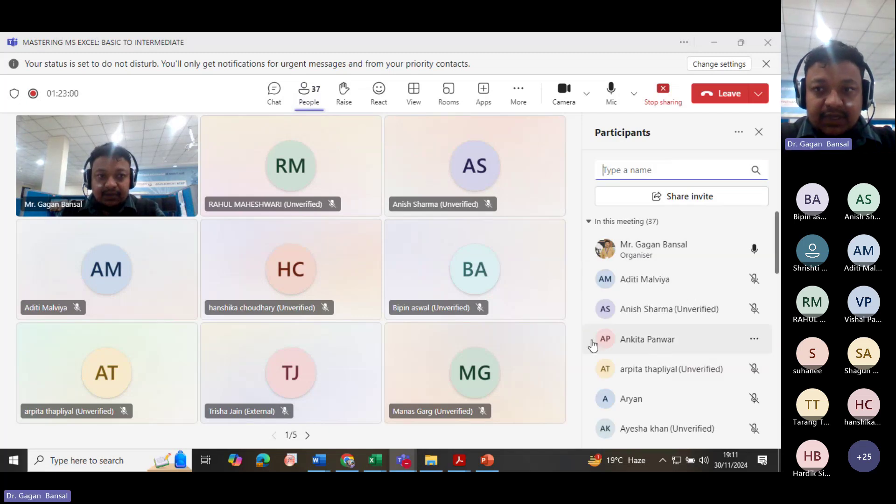
click(374, 461)
click(392, 420)
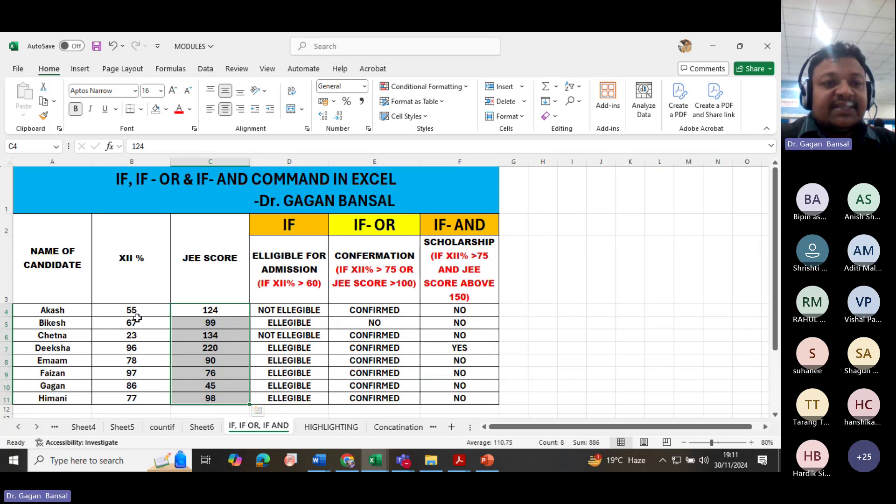
Highlight the XII % values in B4:B11 that are greater than 60 with Light Red Fill with Dark Red Text
drag(133, 312, 133, 397)
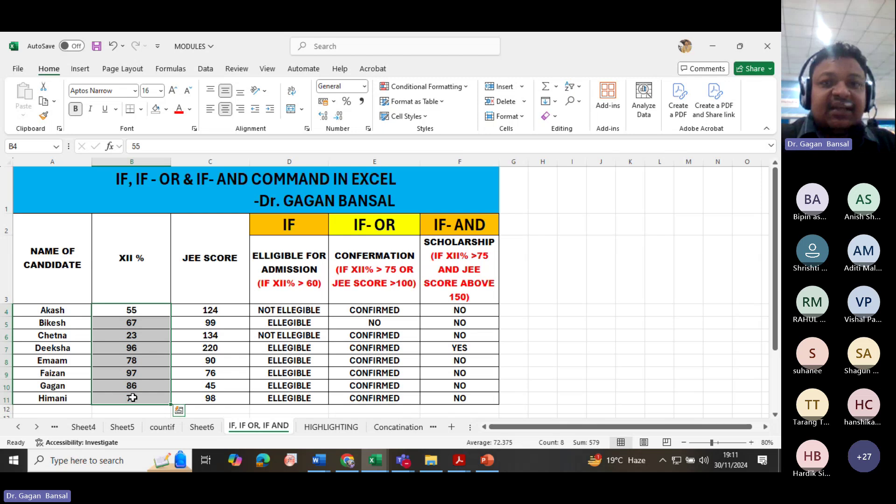
click(411, 87)
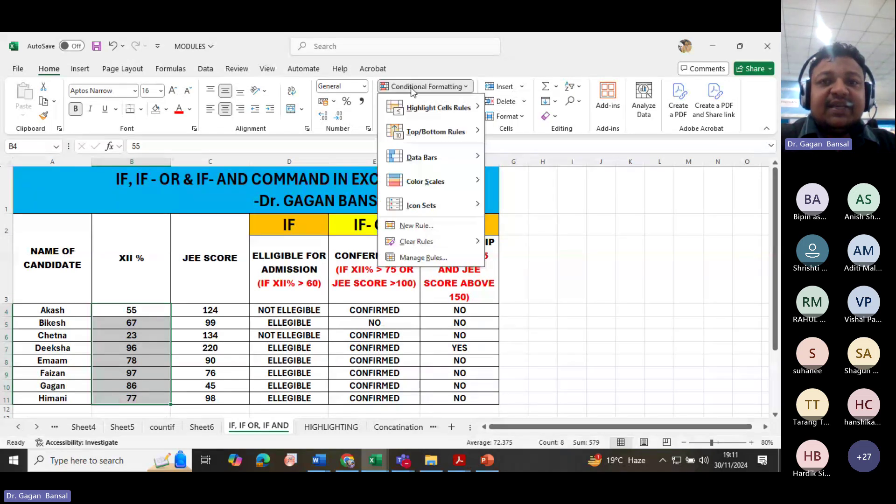
mouse_move(461, 108)
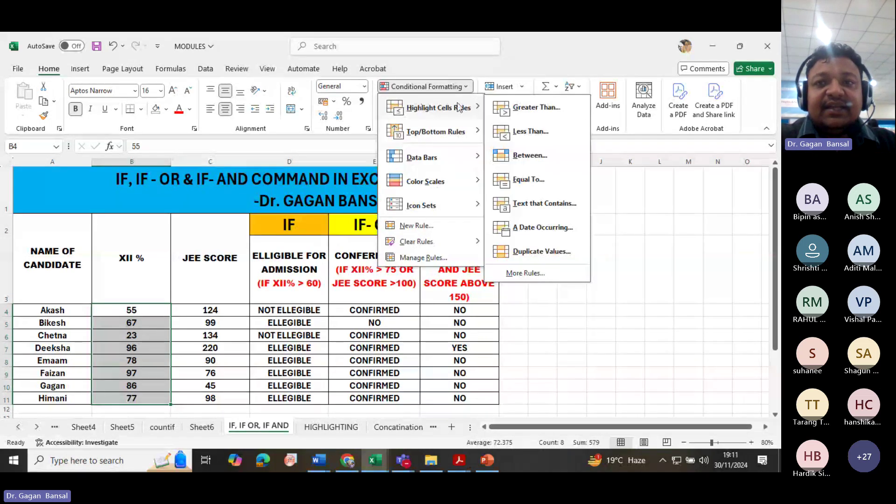
click(536, 110)
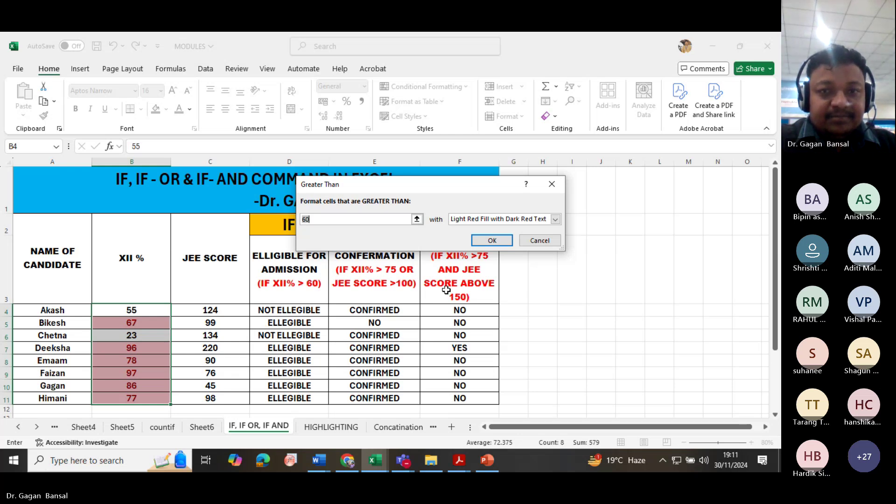
click(492, 241)
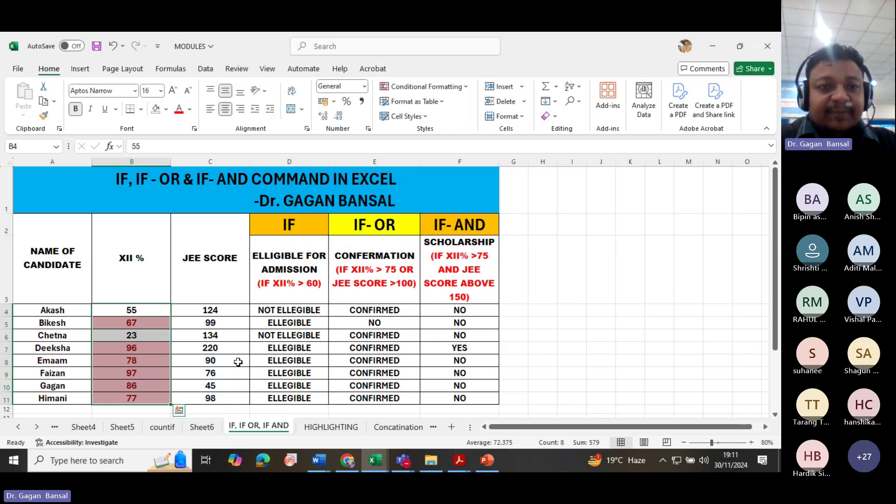
click(178, 369)
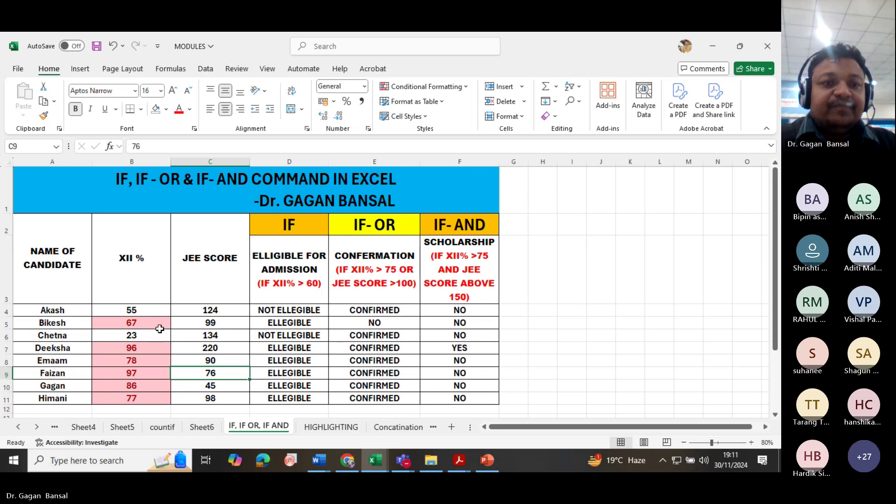
Highlight the XII % values in B4:B11 that are greater than 60 with Green Fill with Dark Green Text
drag(149, 308, 140, 400)
click(467, 86)
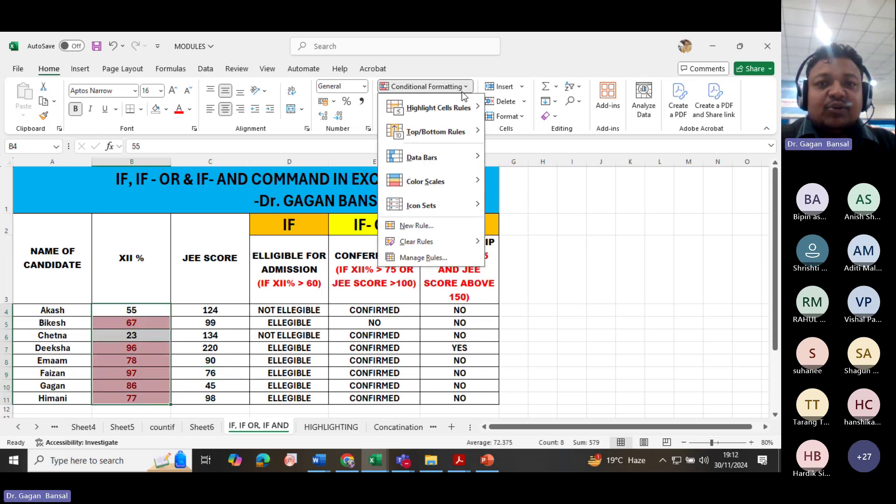
mouse_move(443, 110)
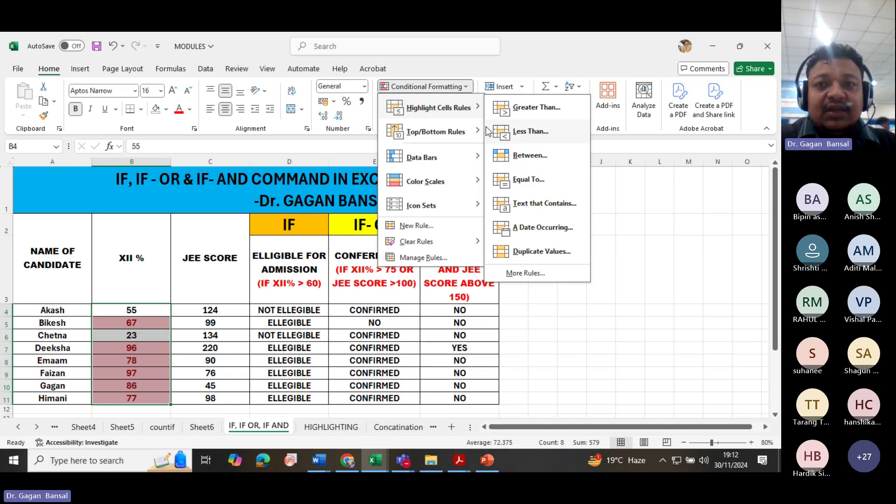
click(519, 115)
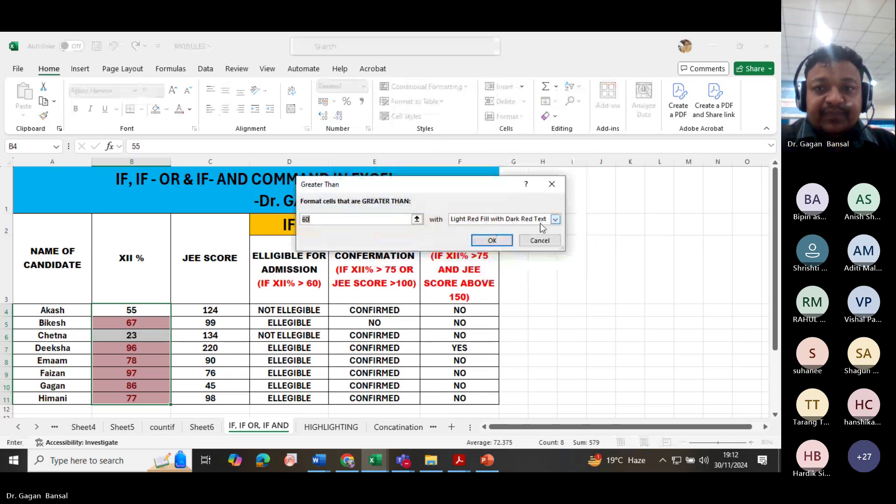
click(556, 220)
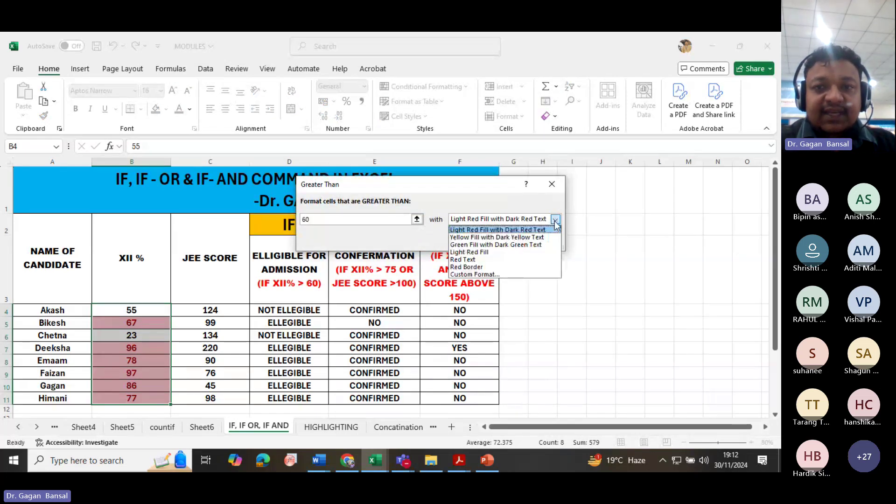
click(492, 245)
click(508, 246)
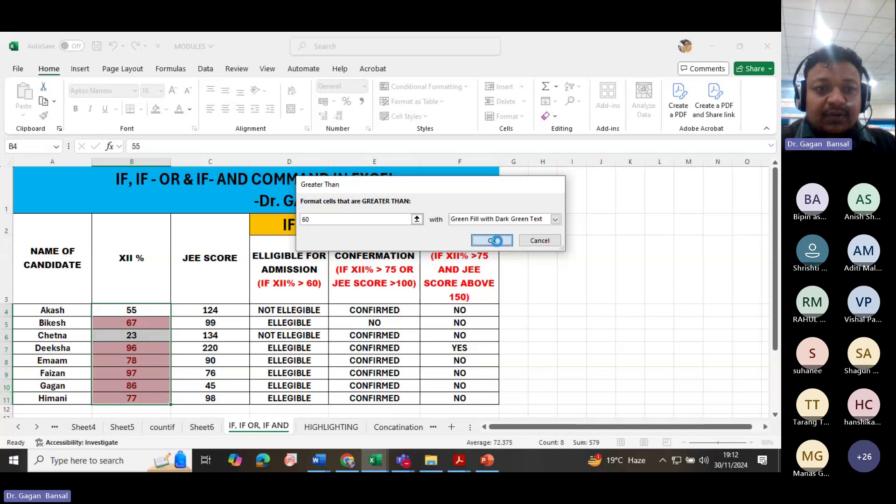
click(360, 348)
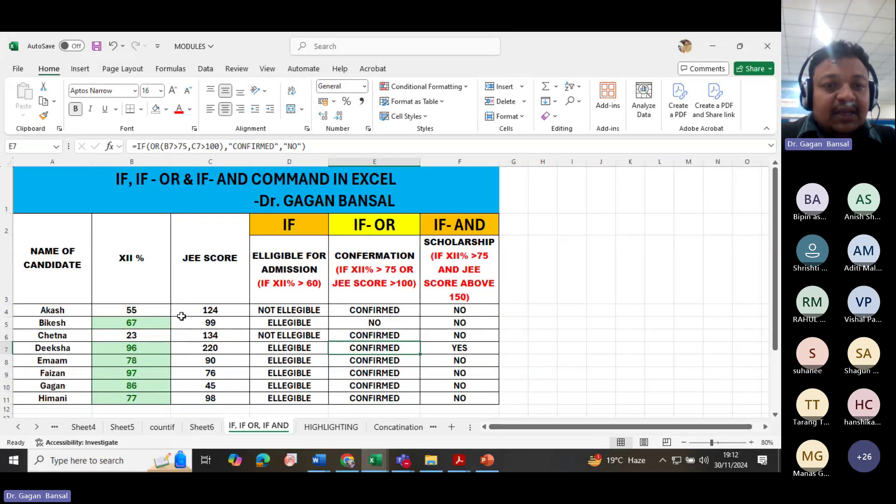
Clear the admission eligibility formulas from D4:D11 in the IF column
drag(285, 348, 273, 394)
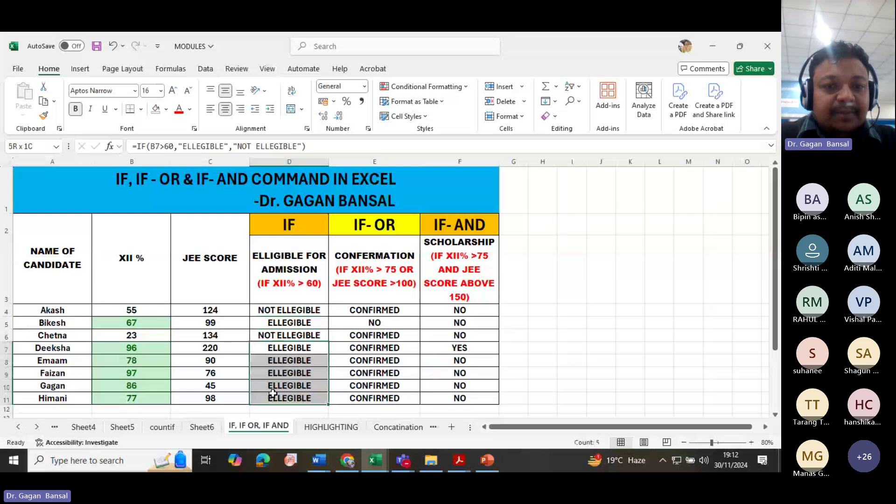
click(273, 323)
drag(276, 311, 287, 396)
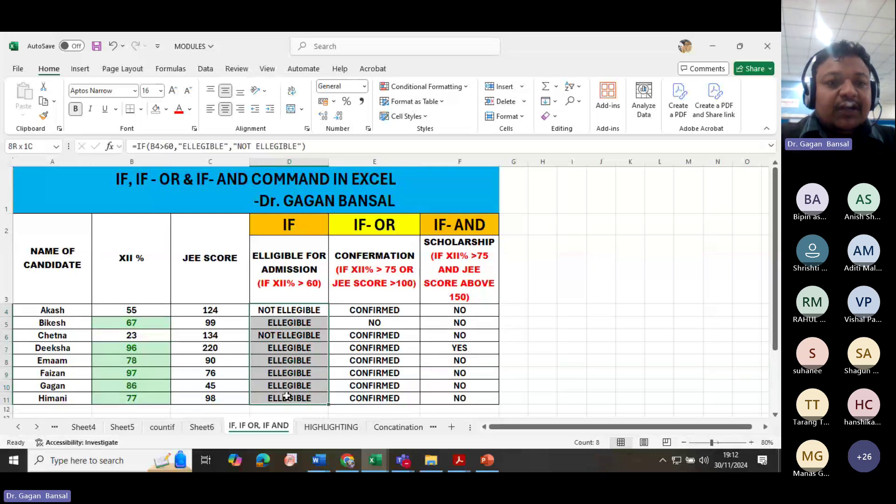
click(267, 310)
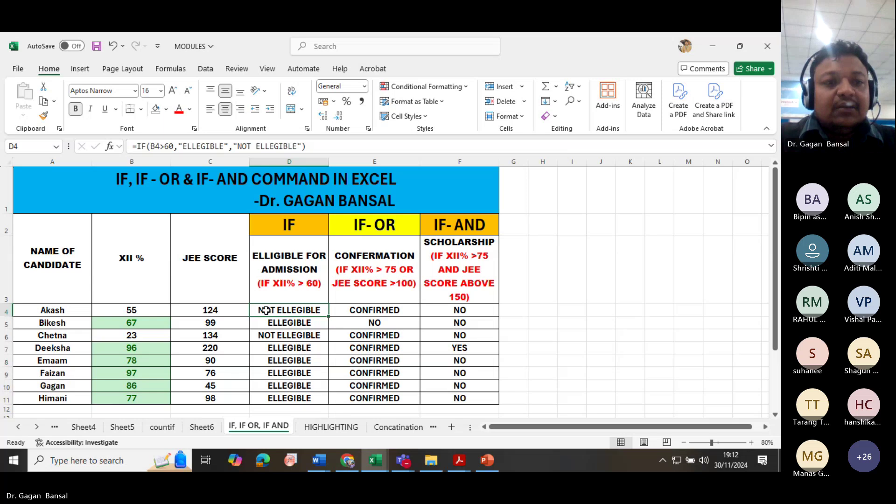
drag(267, 310, 268, 397)
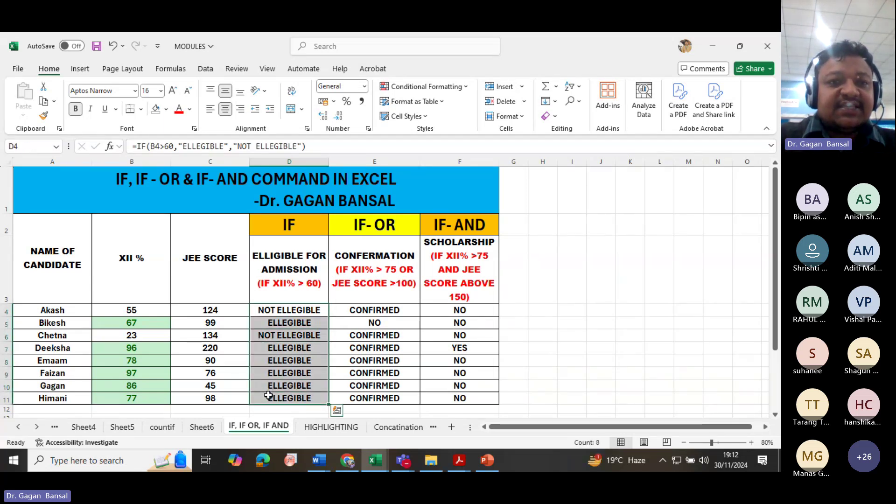
click(270, 310)
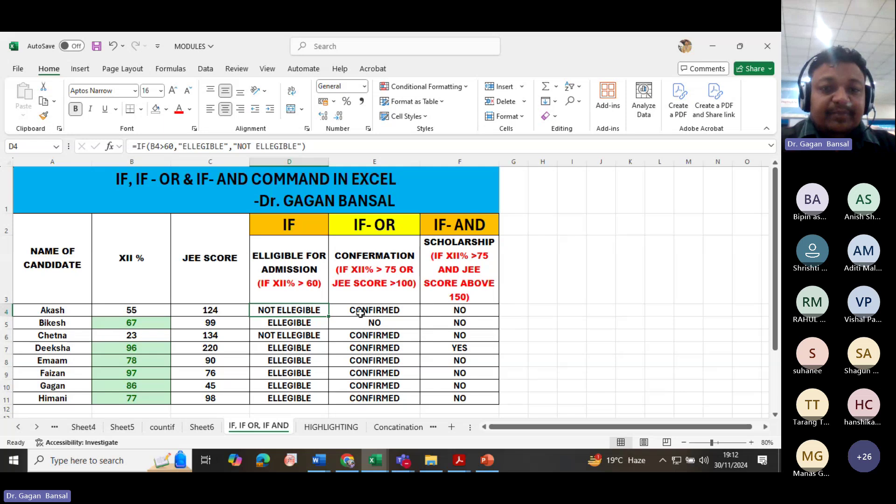
drag(306, 312, 315, 395)
key(Delete)
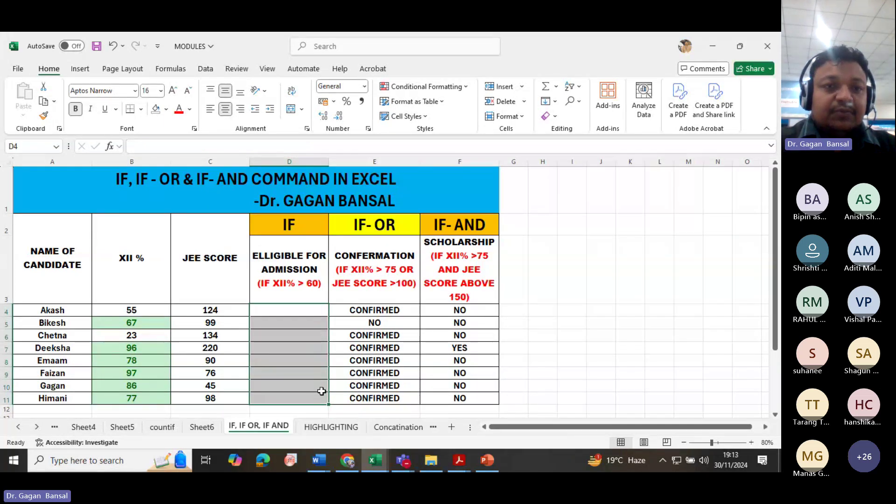
Begin an IF formula in D4 with the logical test B4>60
click(267, 313)
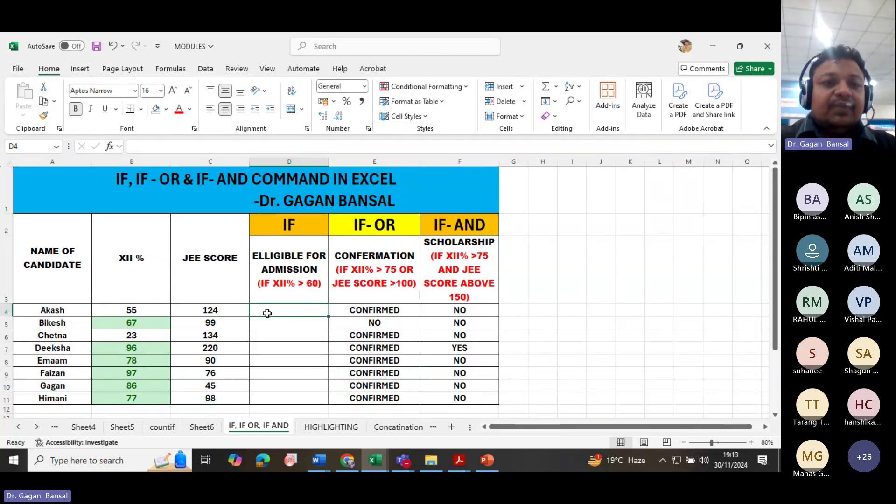
text(=)
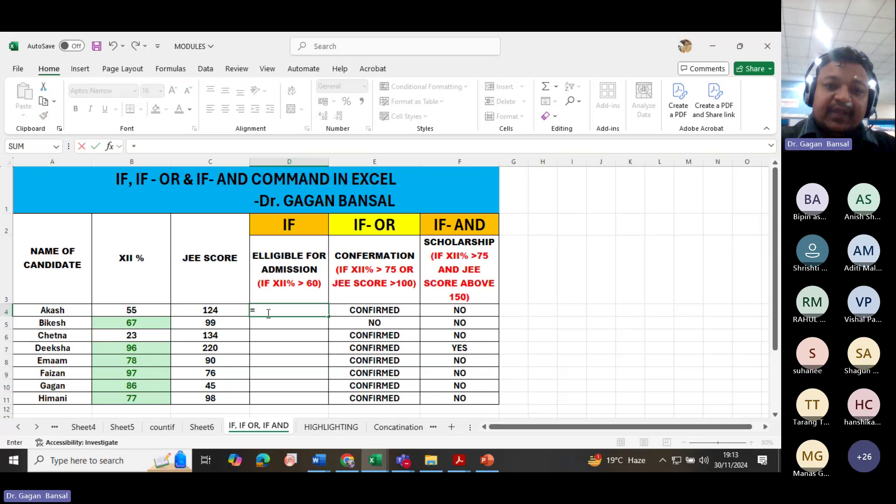
text(IF)
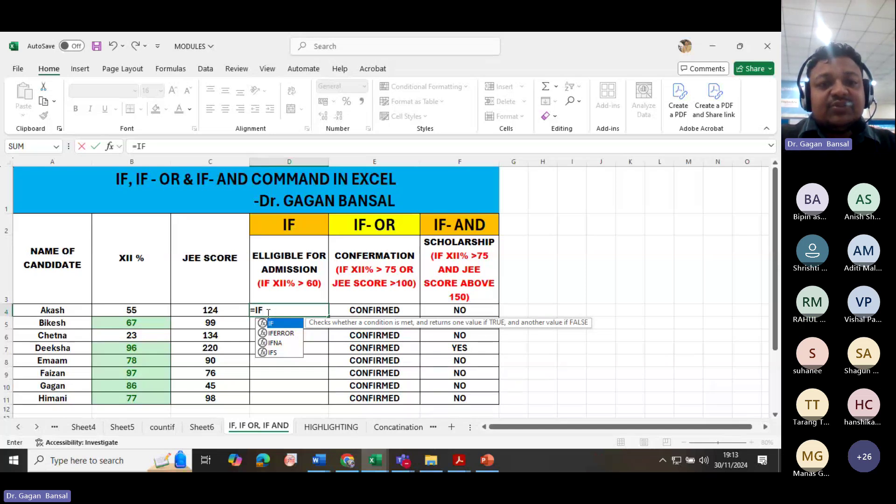
text(()
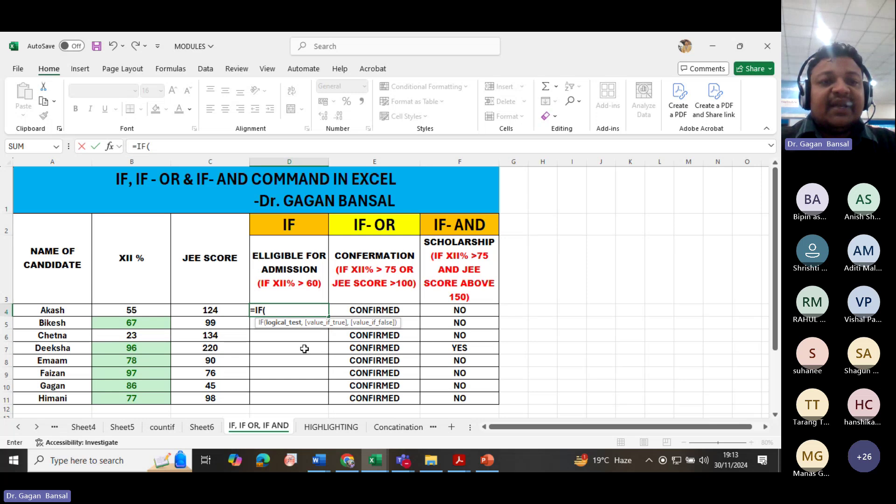
click(133, 312)
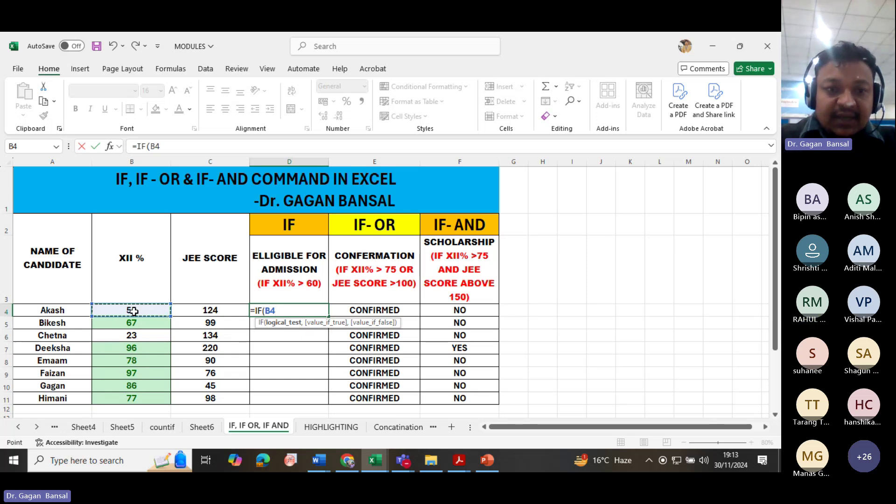
text(>)
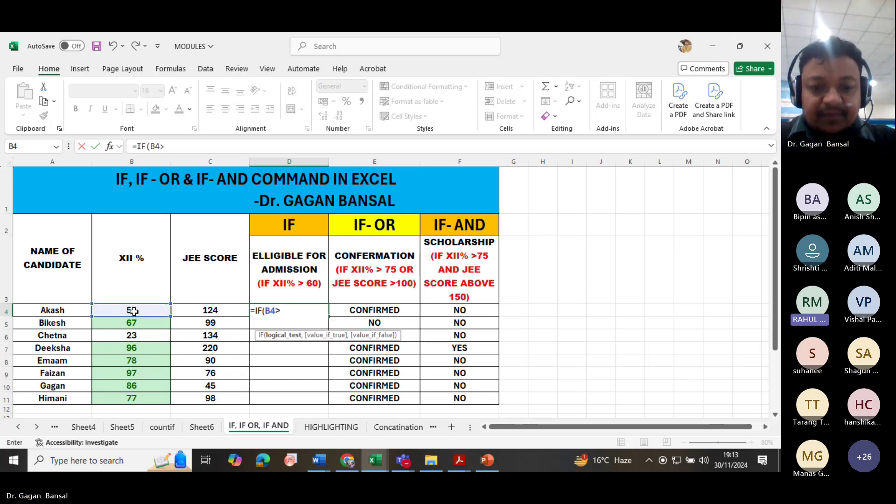
text(60)
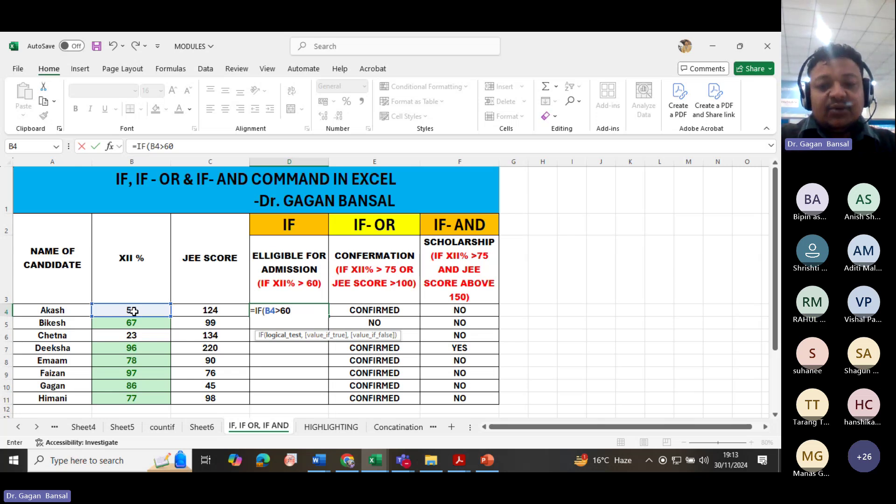
text(,)
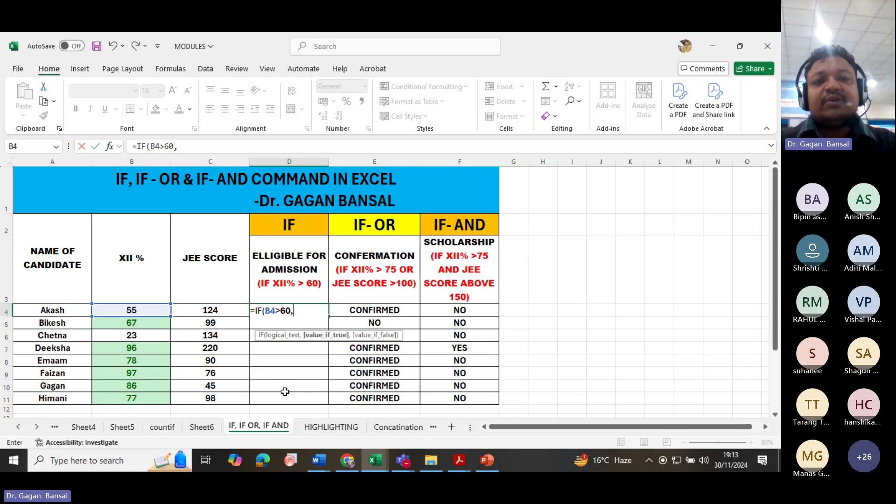
Add "elligible" as the value if true in the D4 formula
text(")
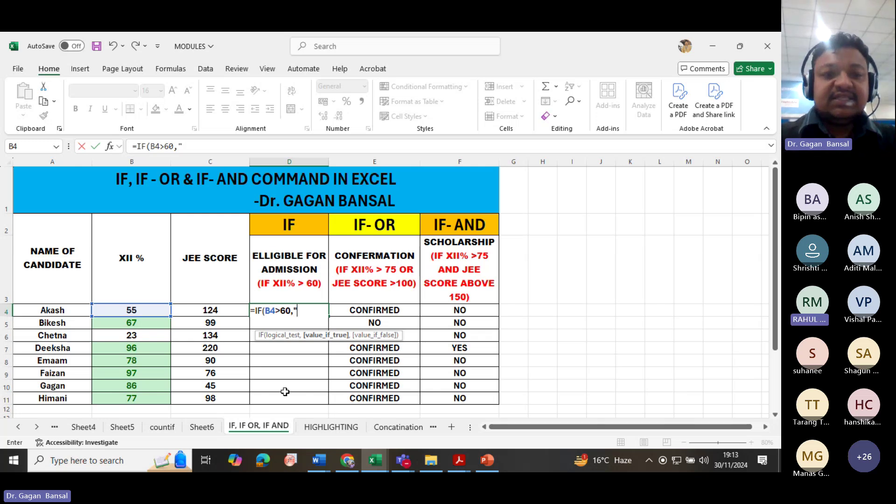
text(e)
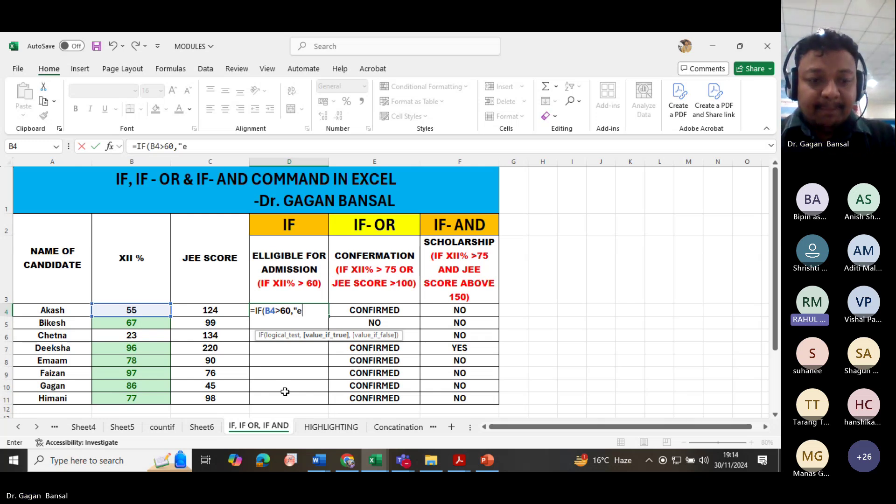
text(elli)
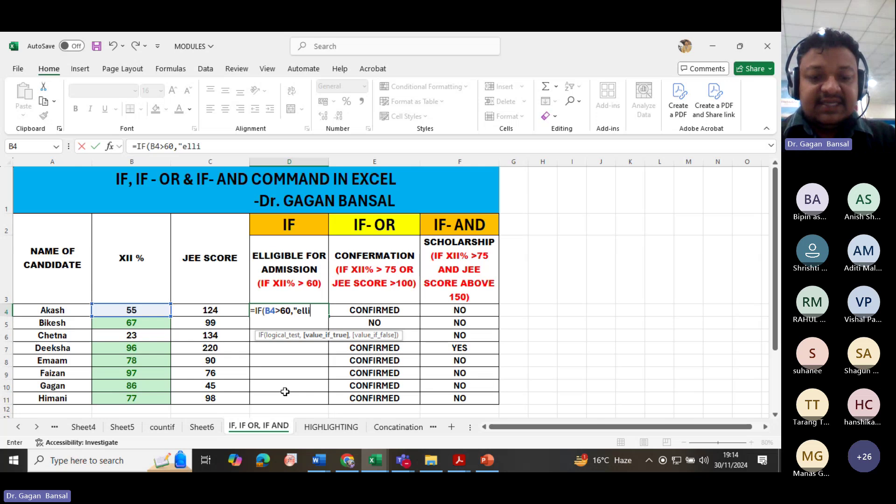
text(gible)
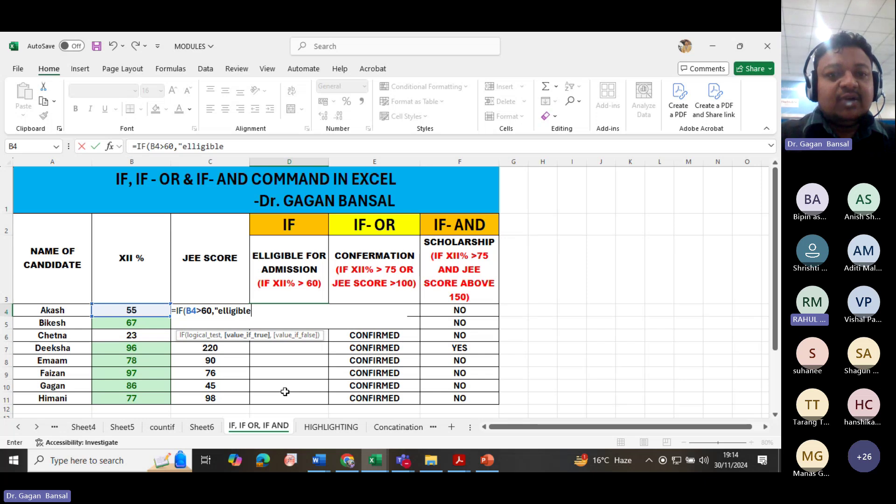
text(")
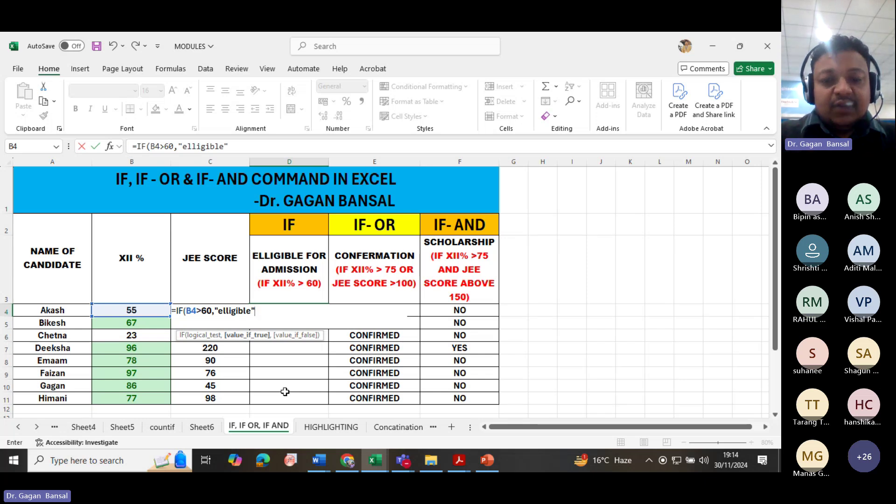
text(,)
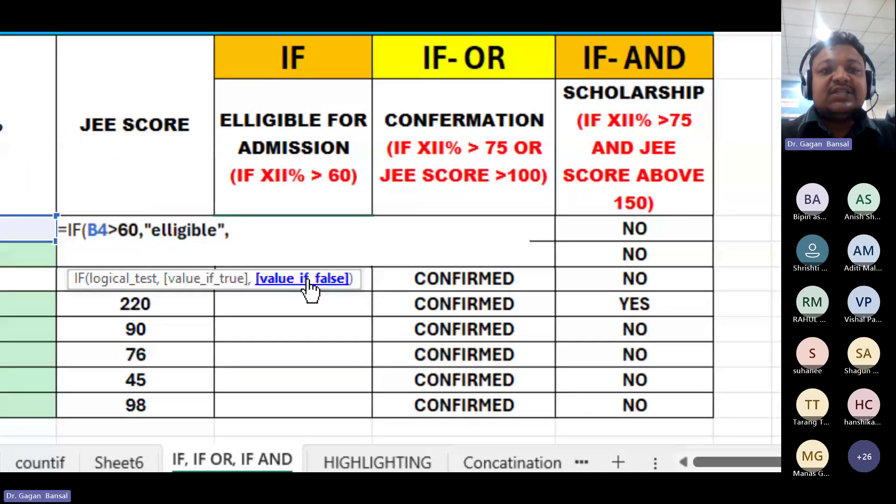
Complete the D4 formula with "not elligible" as the value if false and fill it down to D11
text(")
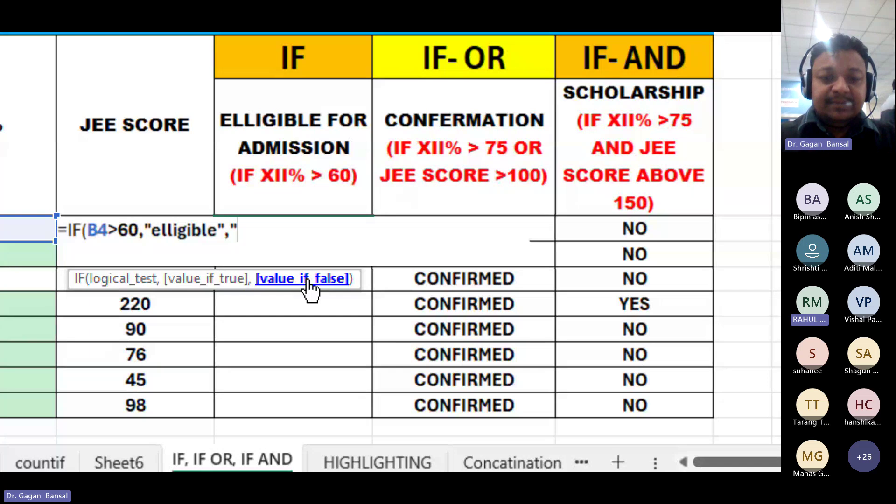
text(not)
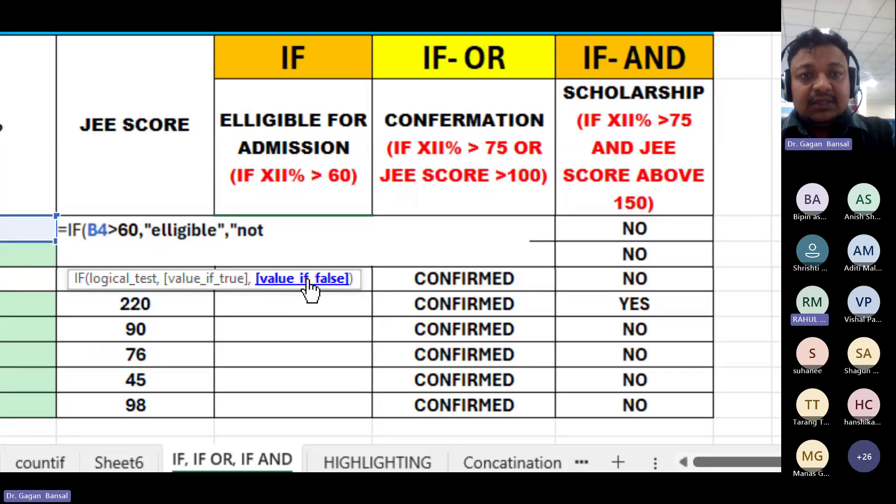
text( el)
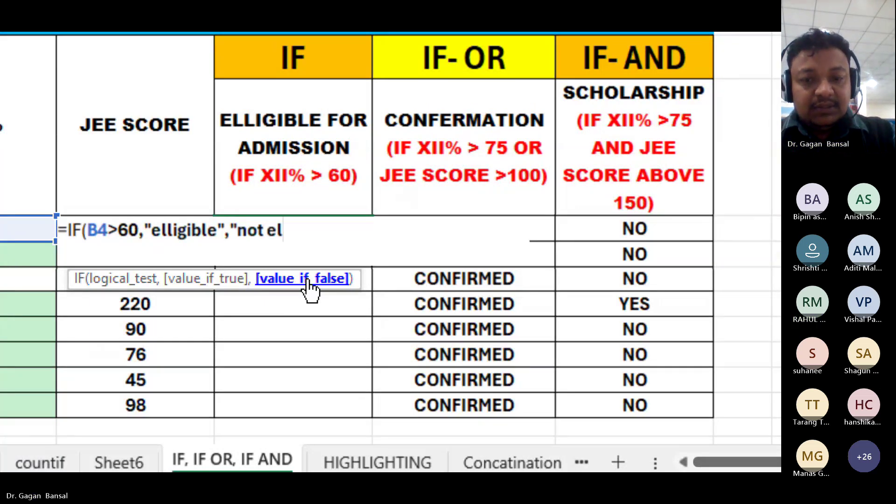
text(ligible)
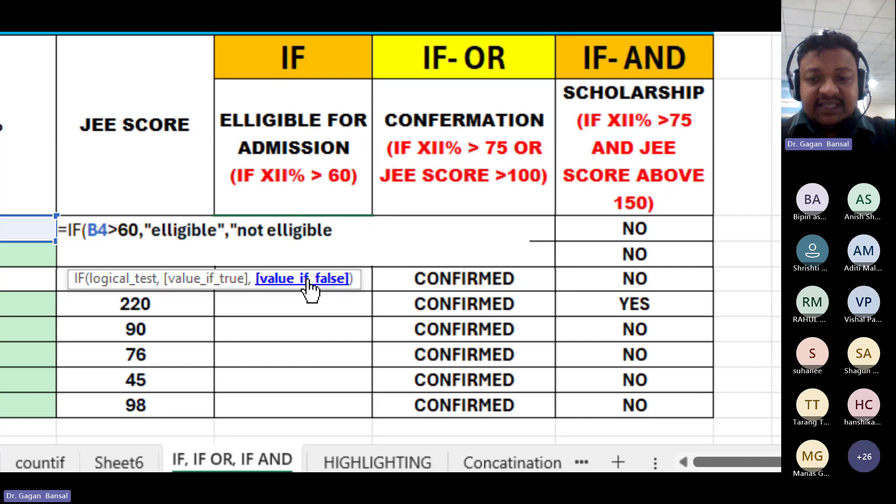
text(")
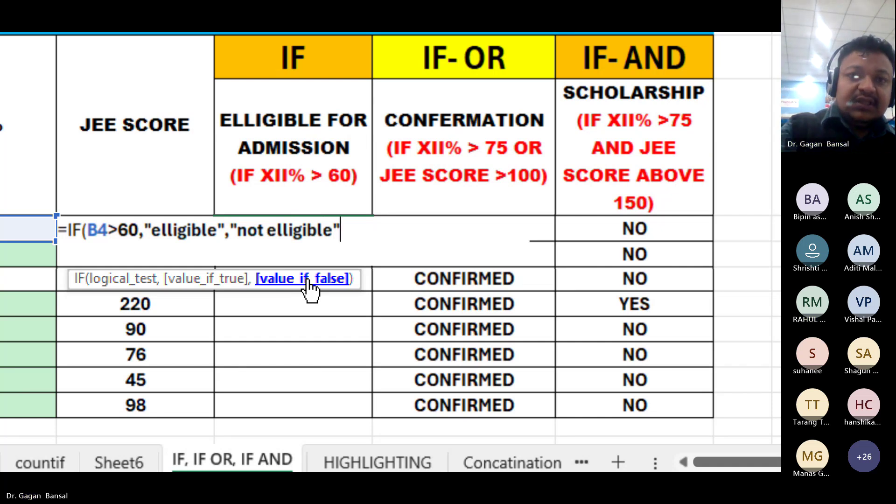
text())
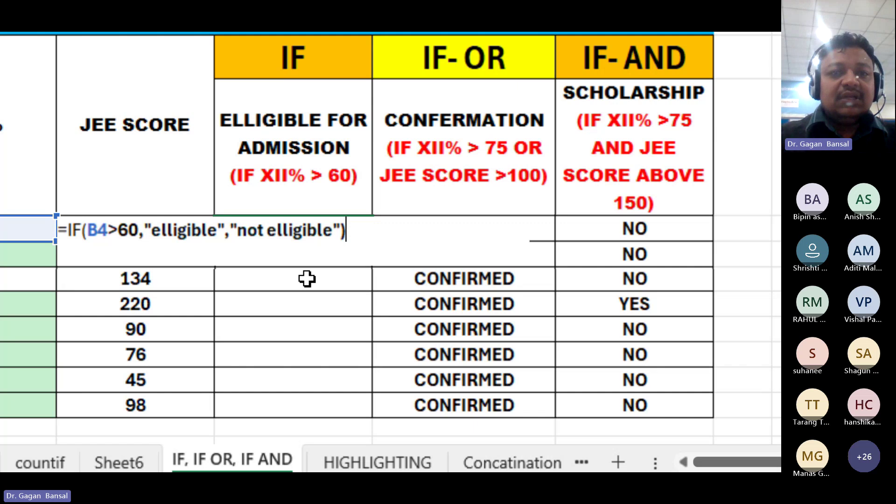
key(Return)
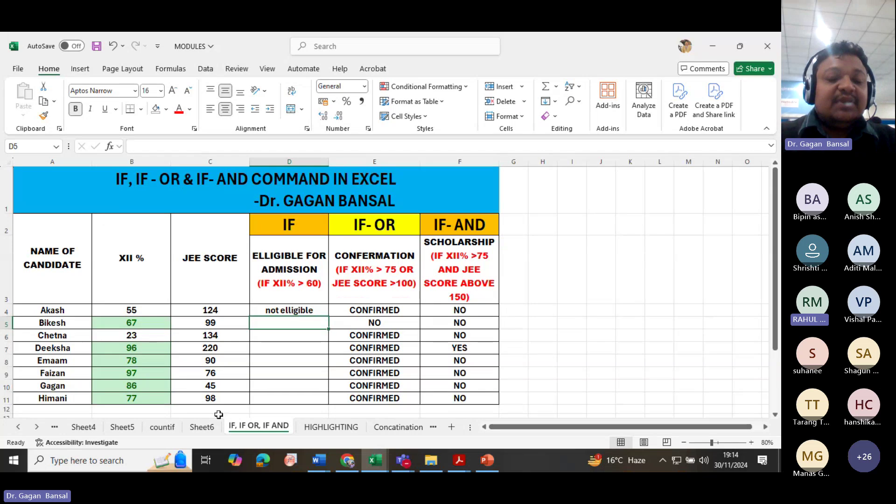
click(283, 310)
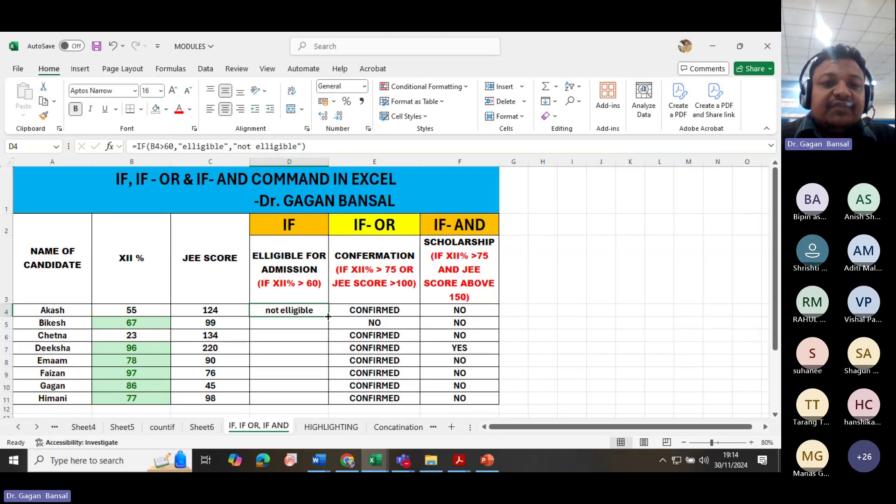
drag(328, 316, 335, 403)
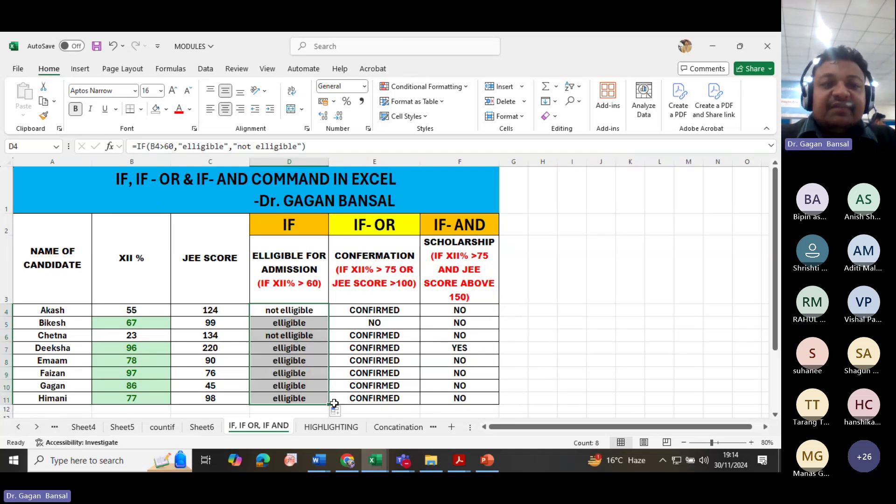
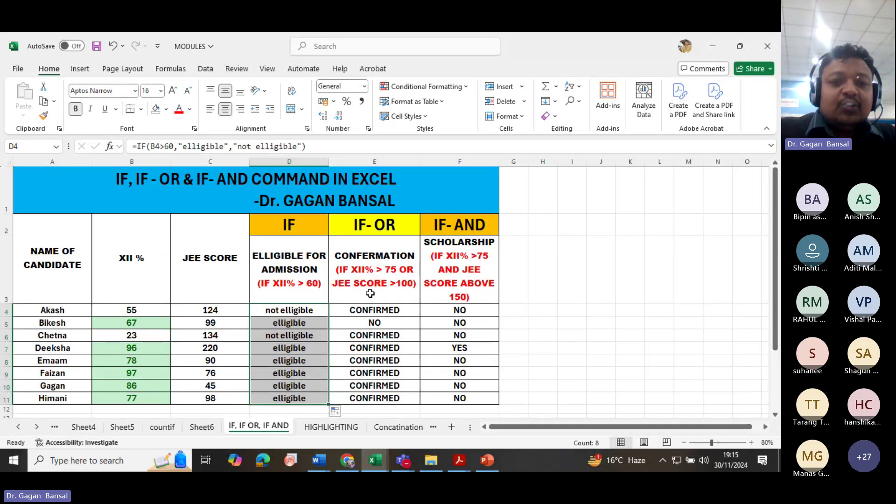
drag(131, 310, 131, 401)
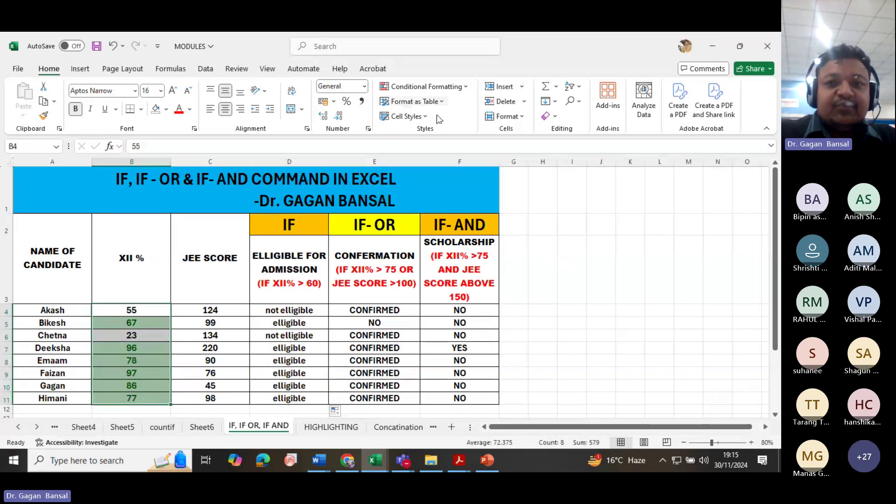
click(446, 87)
mouse_move(452, 96)
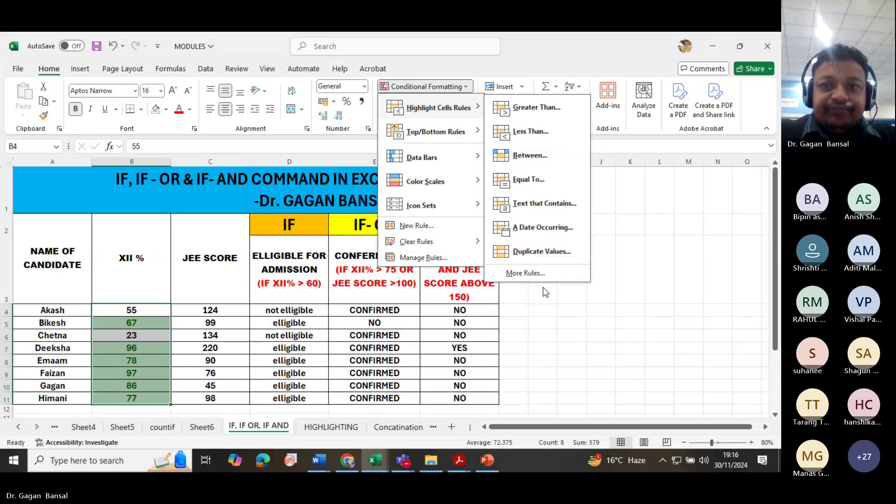
click(591, 338)
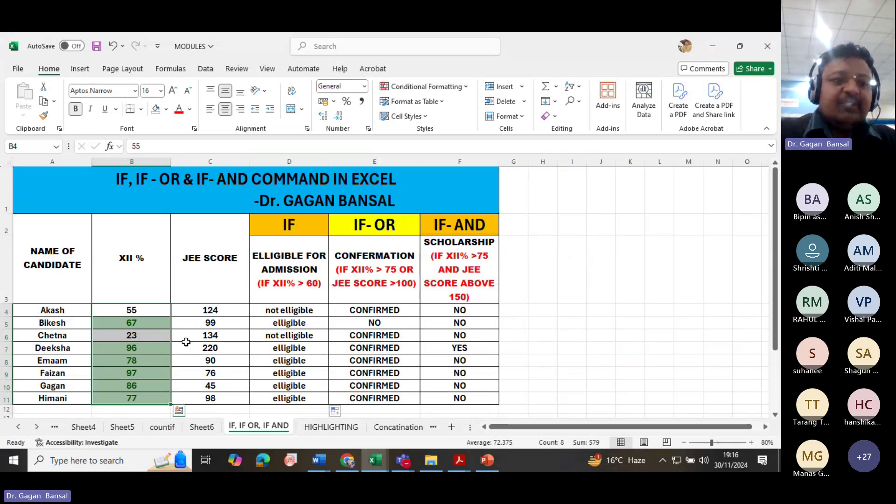
click(149, 316)
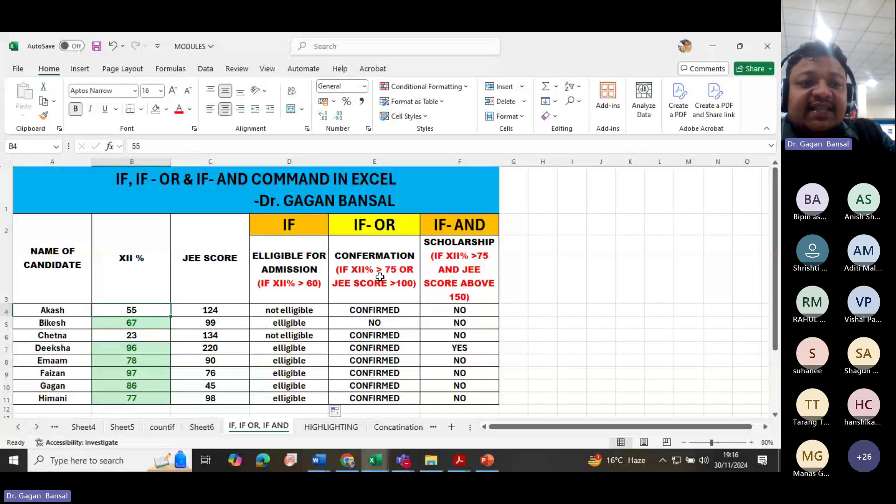
Highlight XII % scores greater than 75 in B4:B11 using Green Fill with Dark Green Text
drag(146, 312, 147, 402)
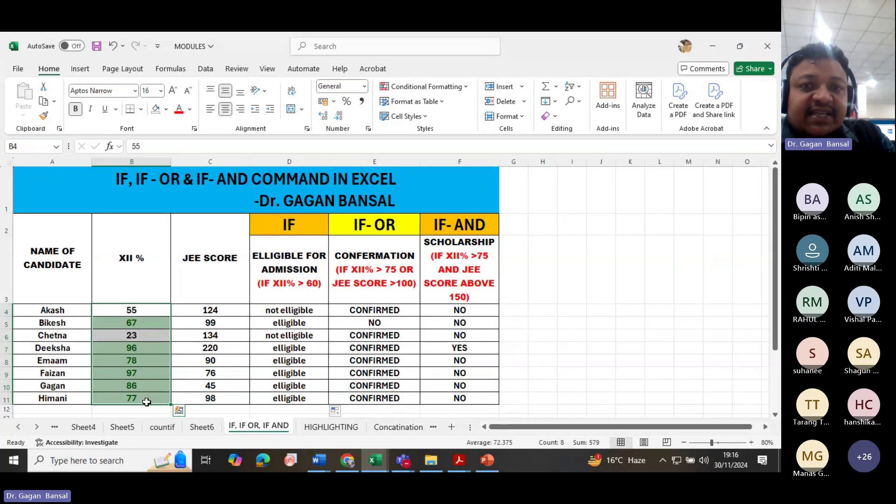
click(422, 86)
mouse_move(457, 118)
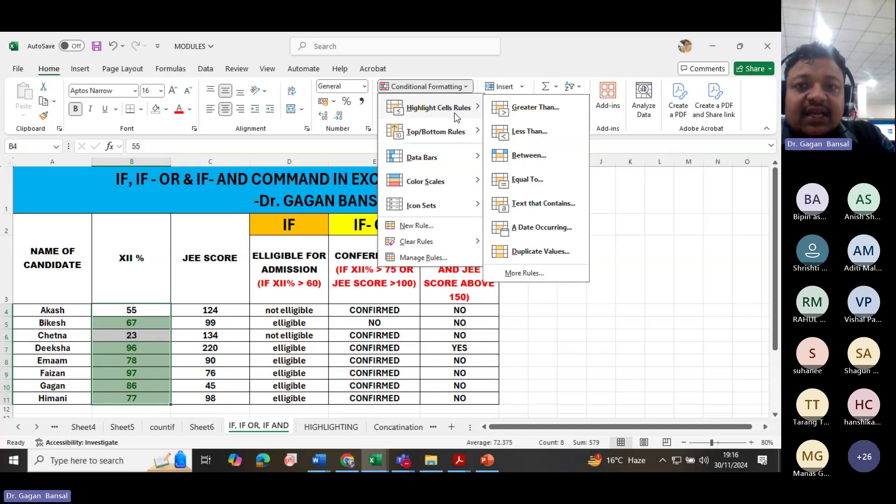
click(536, 108)
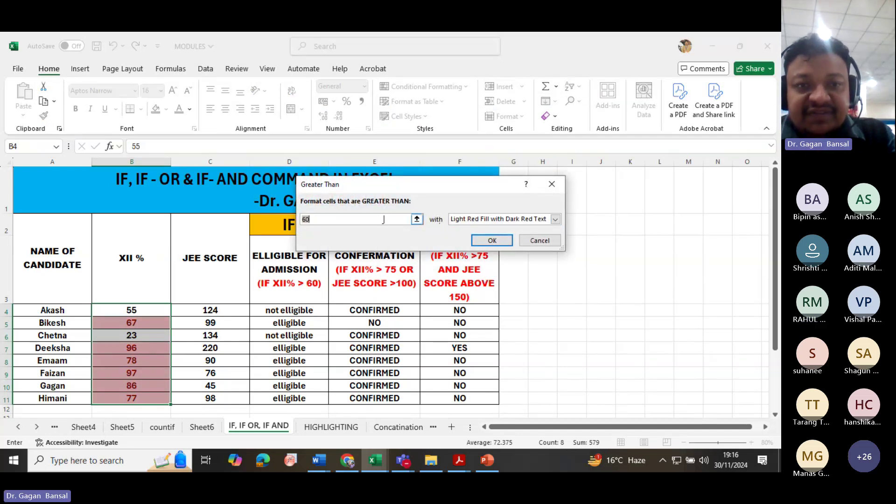
text(74)
key(BackSpace)
text(5)
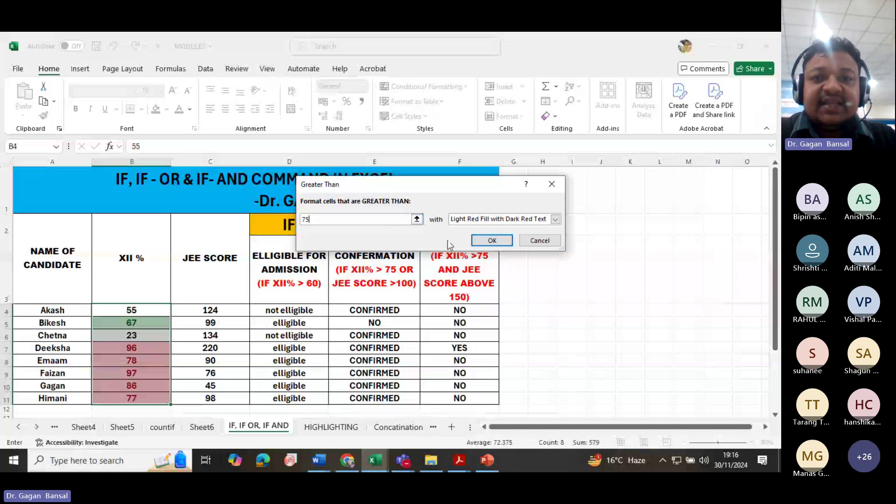
click(556, 219)
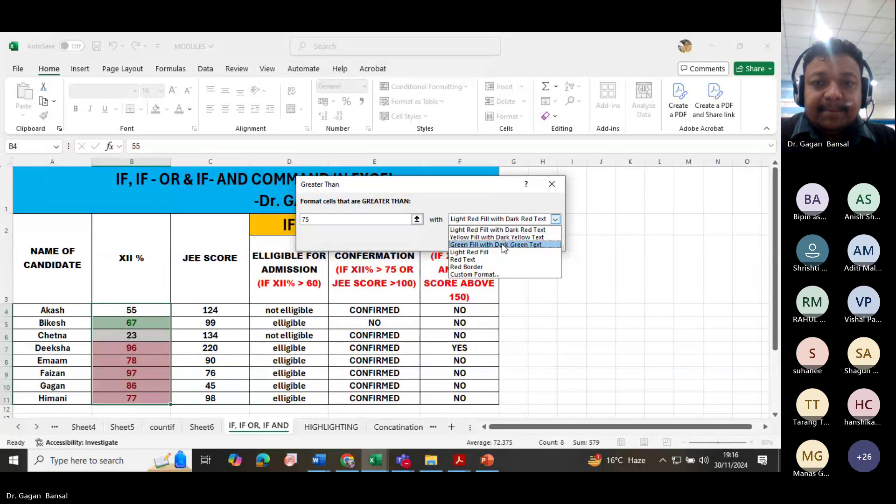
click(503, 244)
click(493, 241)
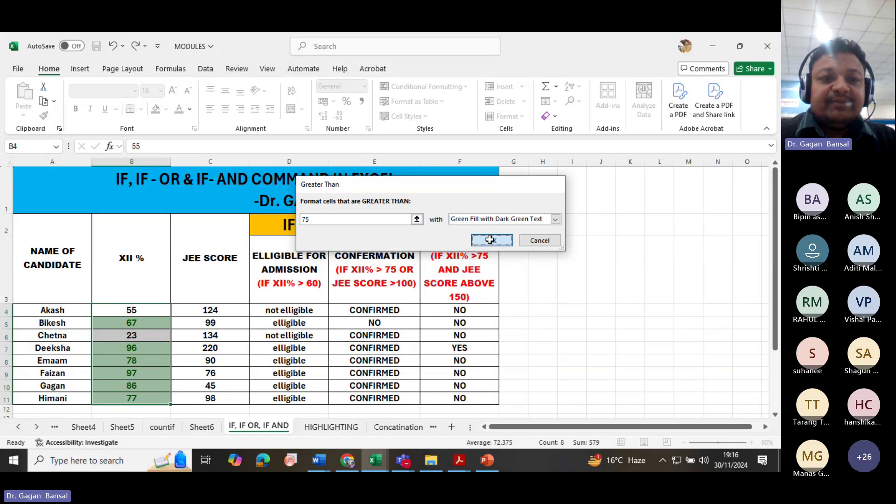
click(506, 360)
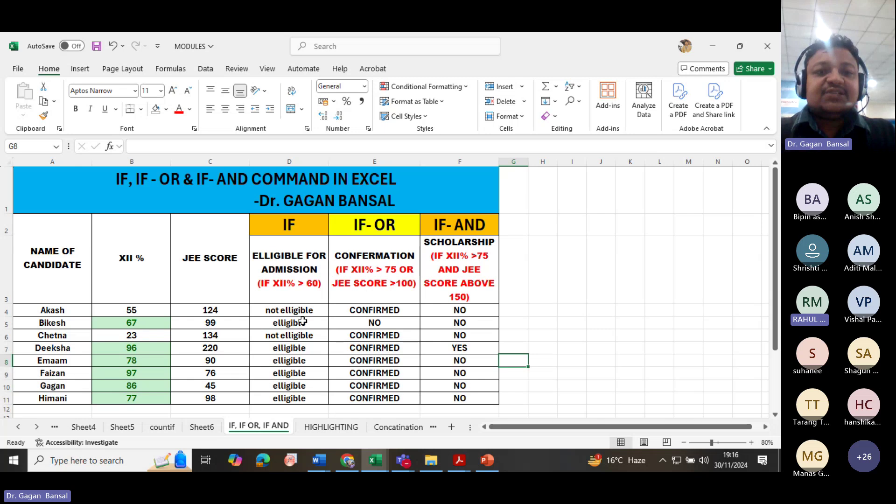
Highlight JEE scores greater than 100 in C4:C11 using Green Fill with Dark Green Text
click(211, 312)
drag(211, 334, 209, 400)
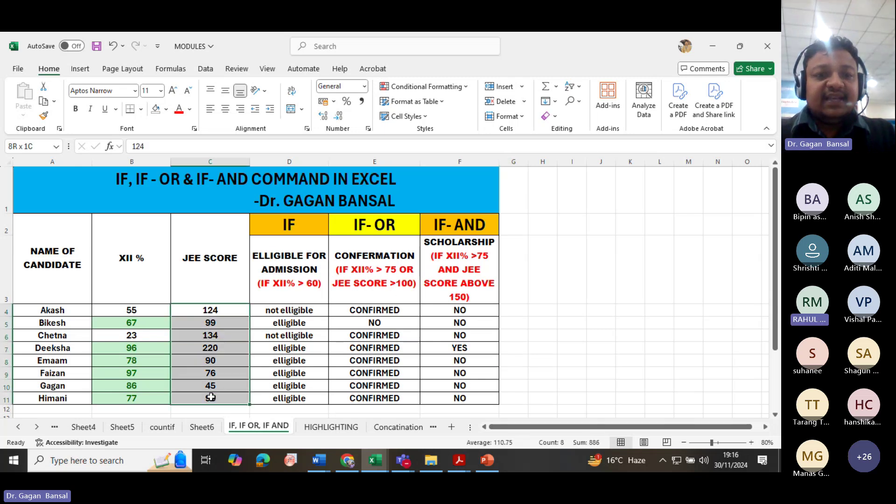
click(448, 87)
mouse_move(452, 110)
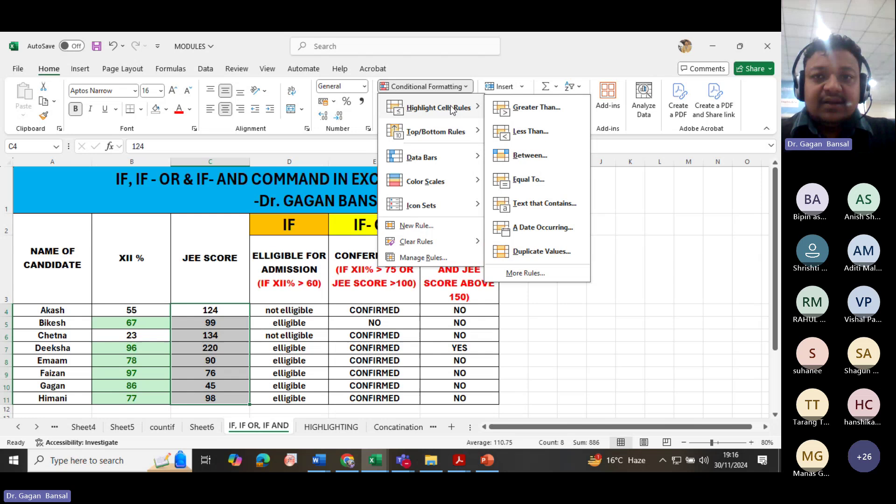
click(532, 108)
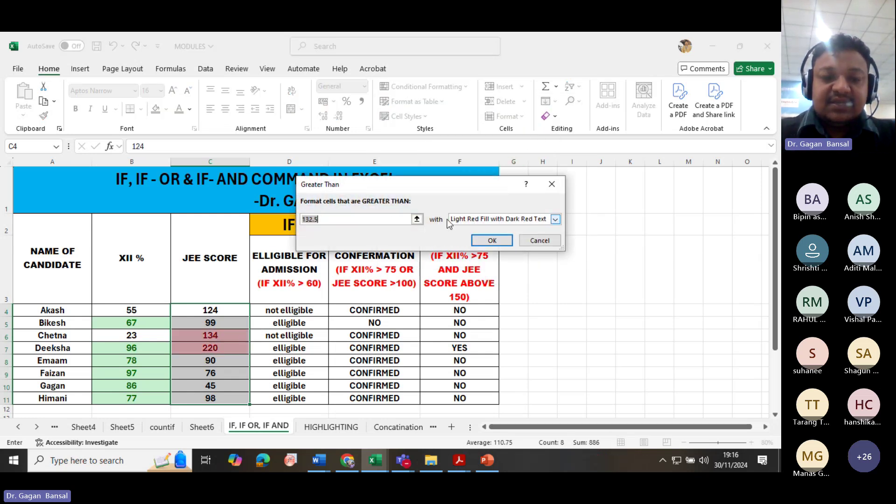
text(100)
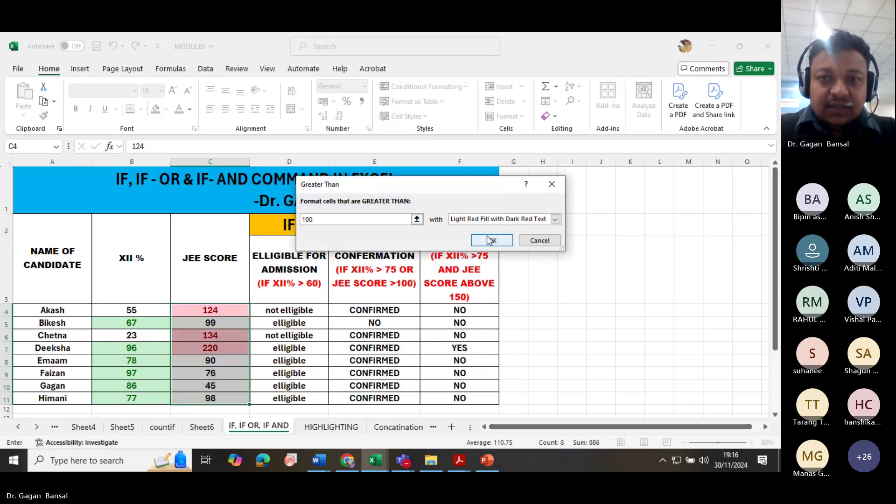
click(506, 219)
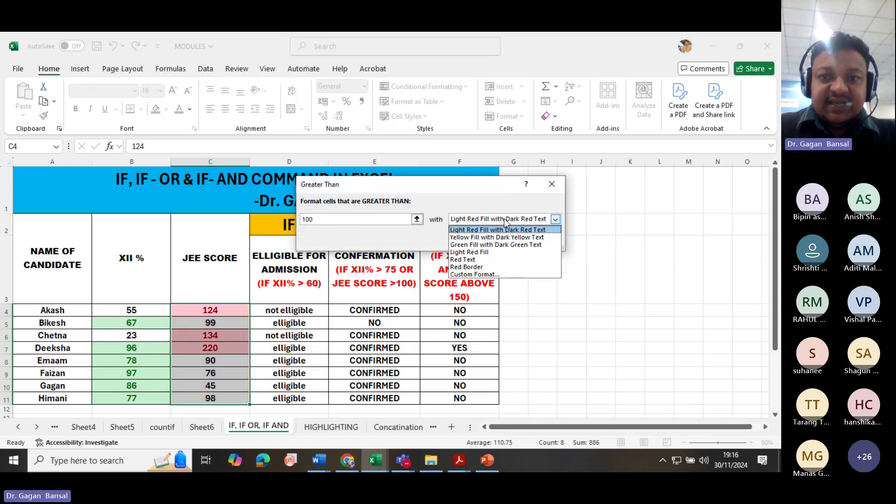
click(502, 245)
click(492, 240)
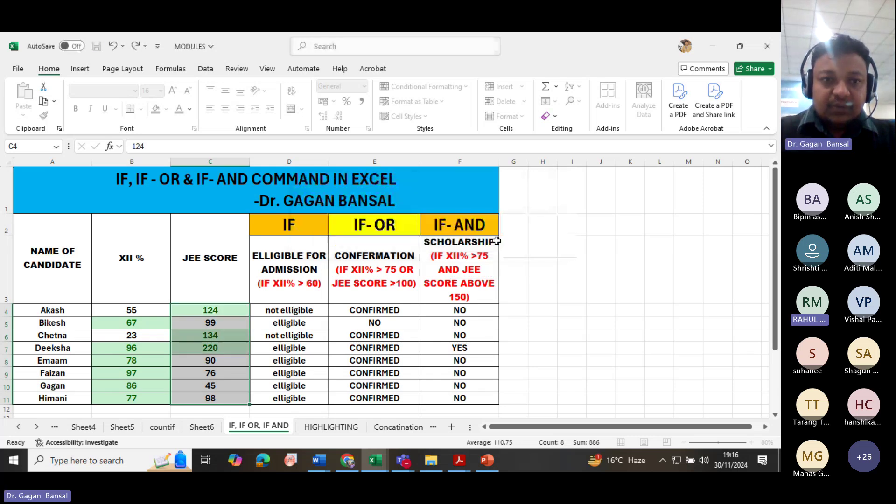
click(508, 370)
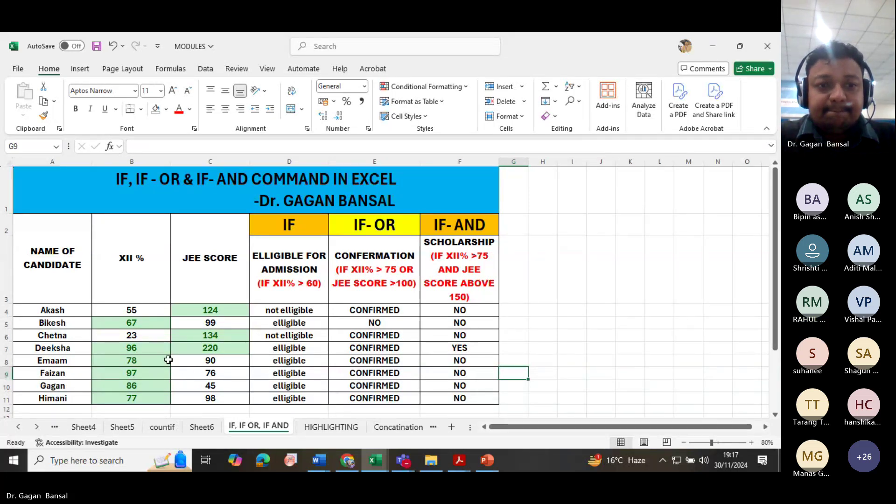
Add a Greater Than 75 rule with Light Red Fill with Dark Red Text to the XII % scores in B4:B11
drag(133, 310, 131, 398)
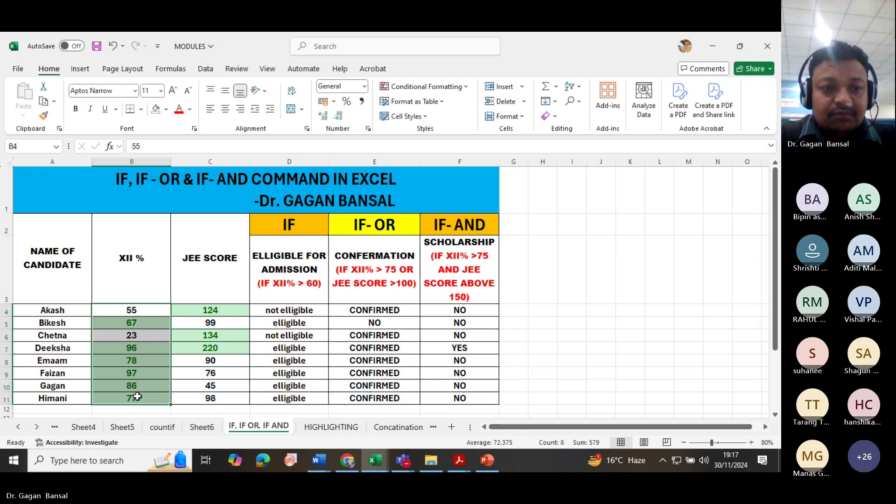
click(434, 88)
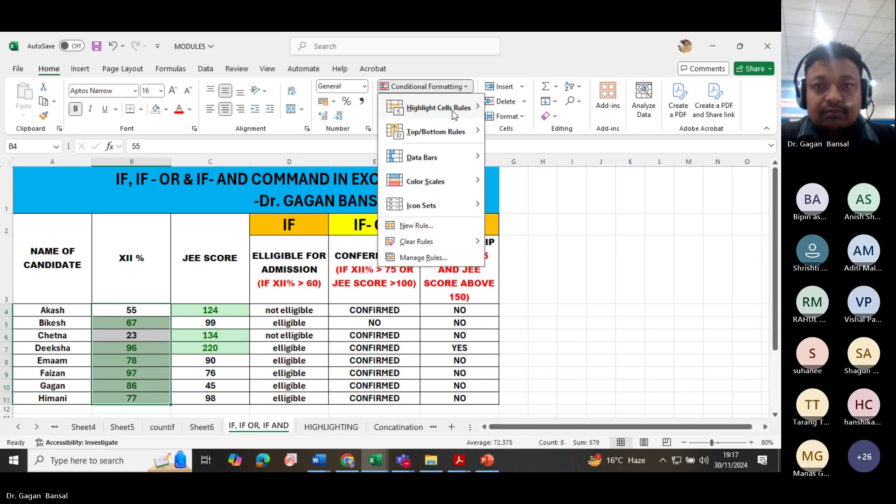
mouse_move(454, 115)
click(536, 114)
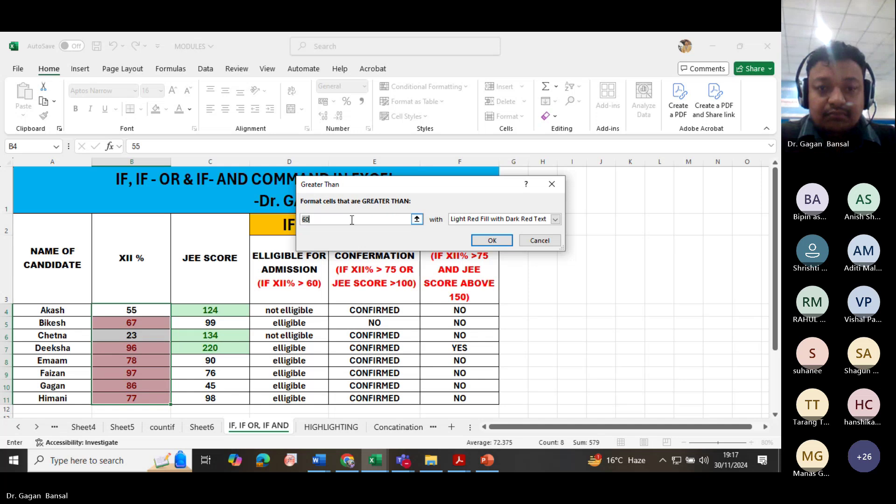
text(75)
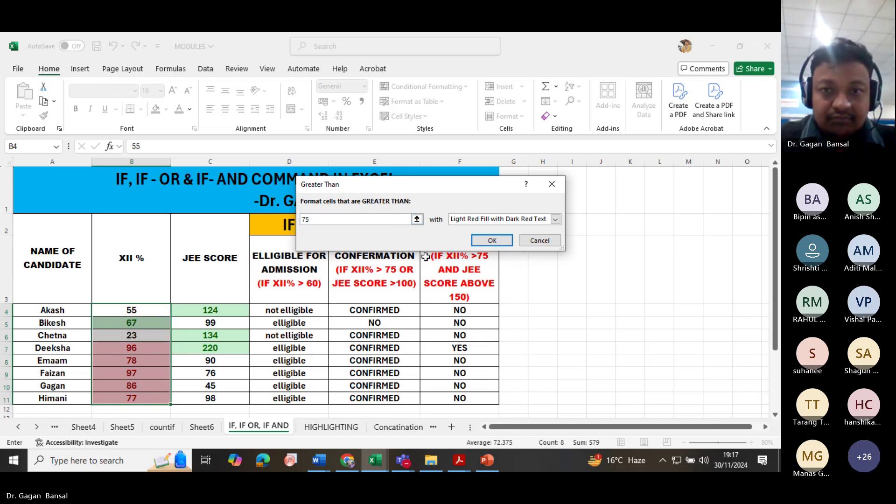
click(486, 241)
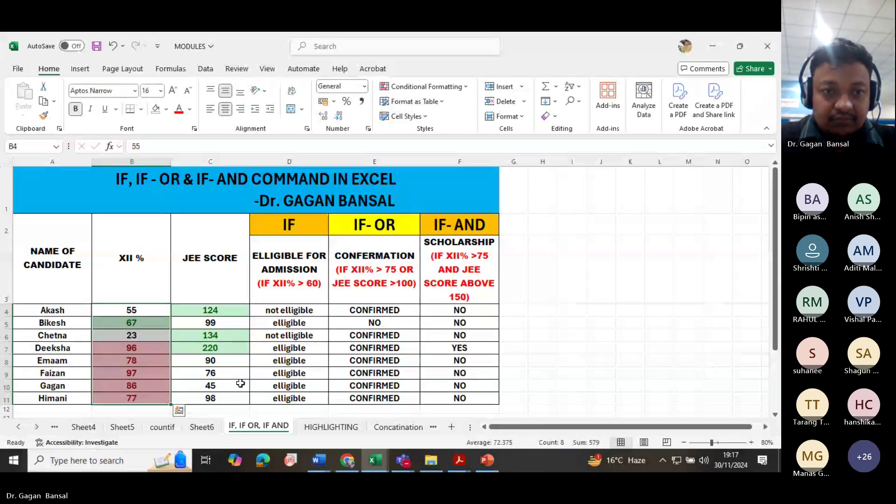
click(195, 375)
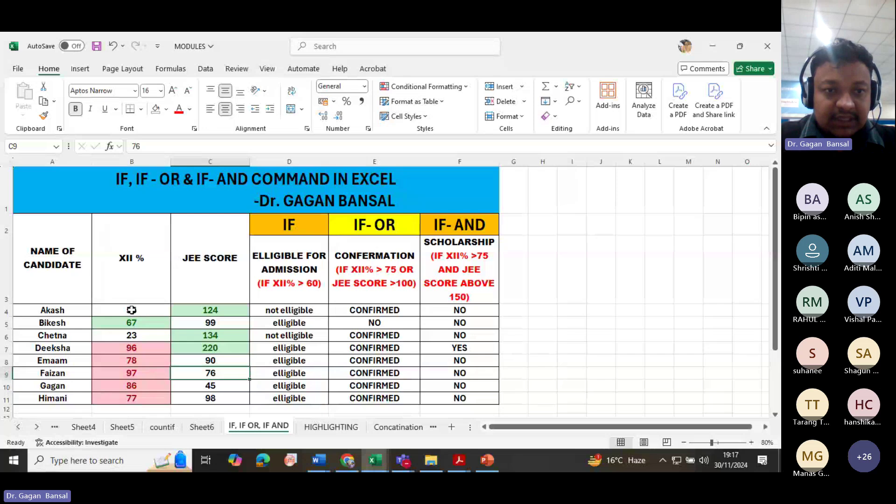
Add a Greater Than 75 rule with Green Fill with Dark Green Text to the XII % scores in B4:B11
drag(131, 310, 131, 399)
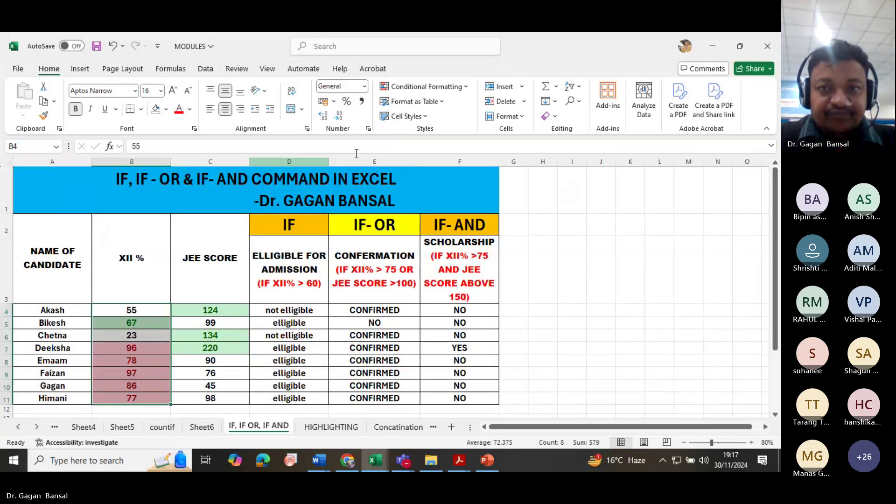
click(438, 88)
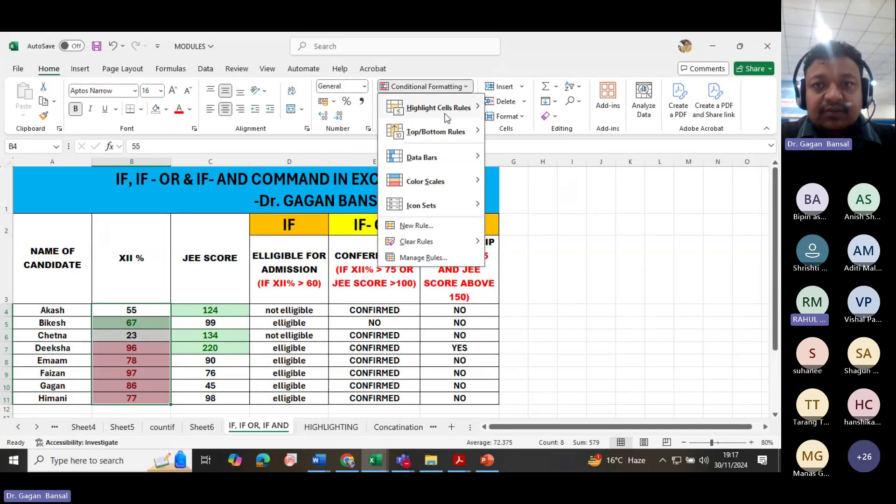
mouse_move(446, 112)
click(523, 112)
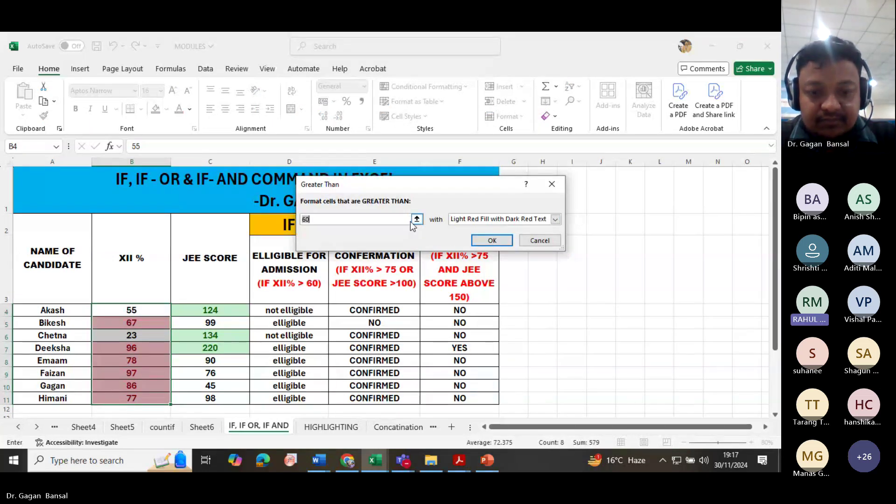
text(75)
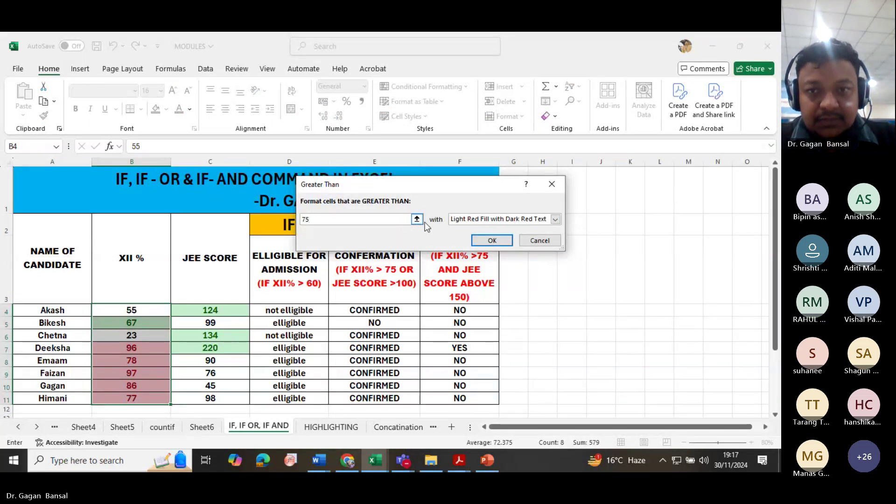
click(555, 219)
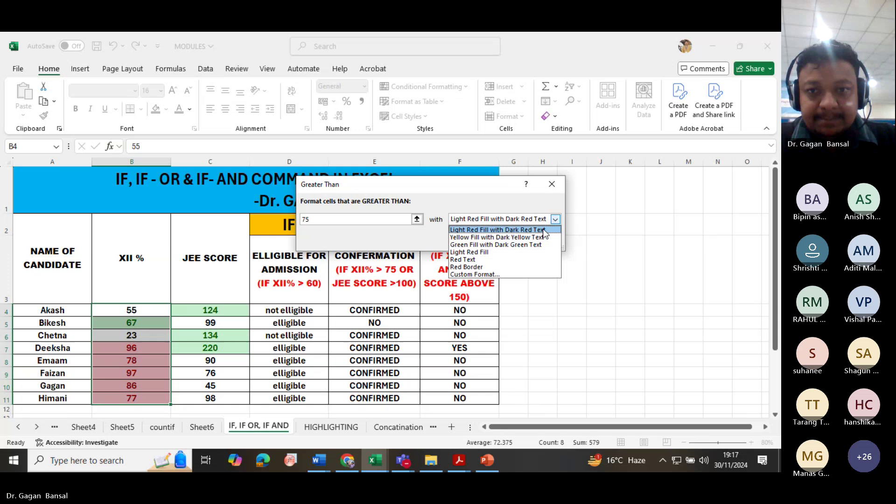
click(505, 244)
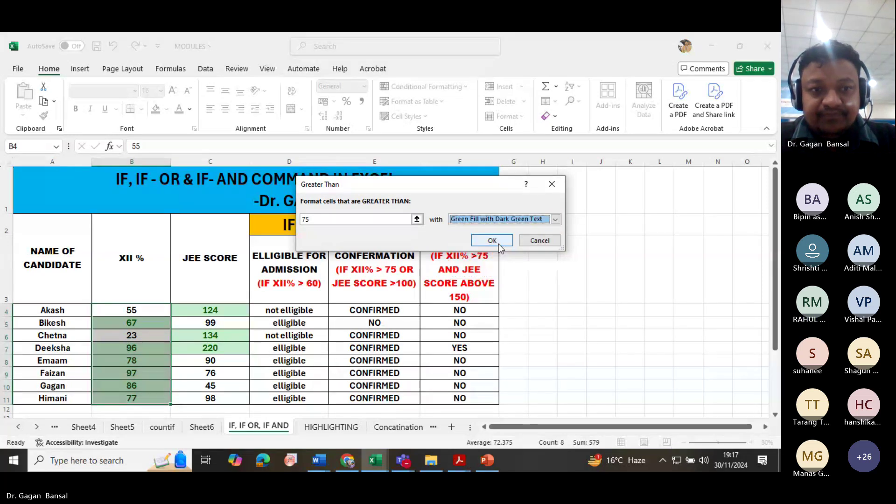
click(492, 240)
click(183, 374)
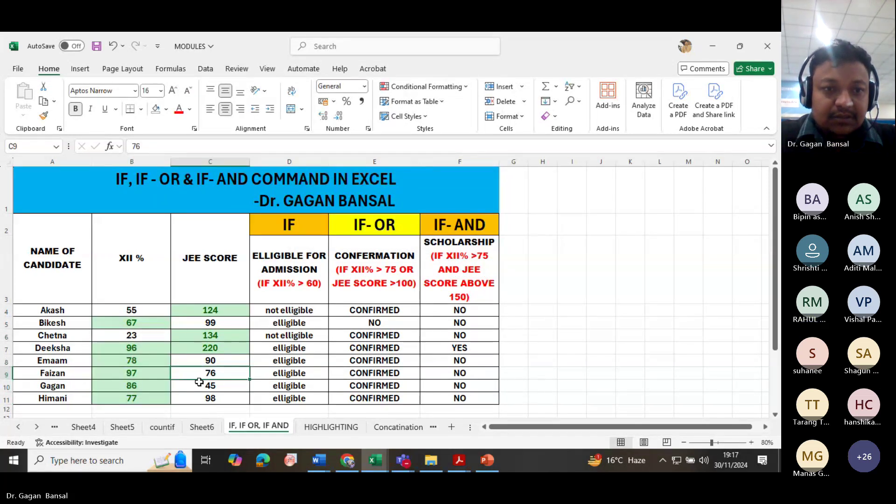
click(141, 322)
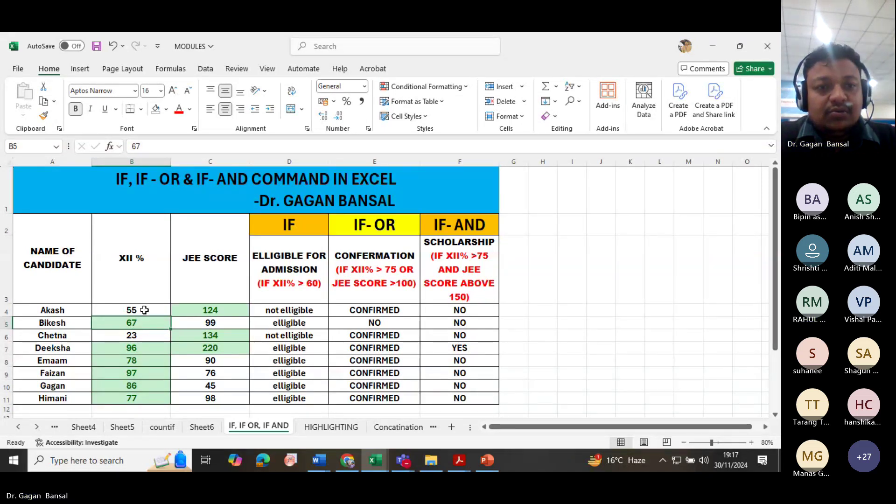
drag(144, 311, 146, 397)
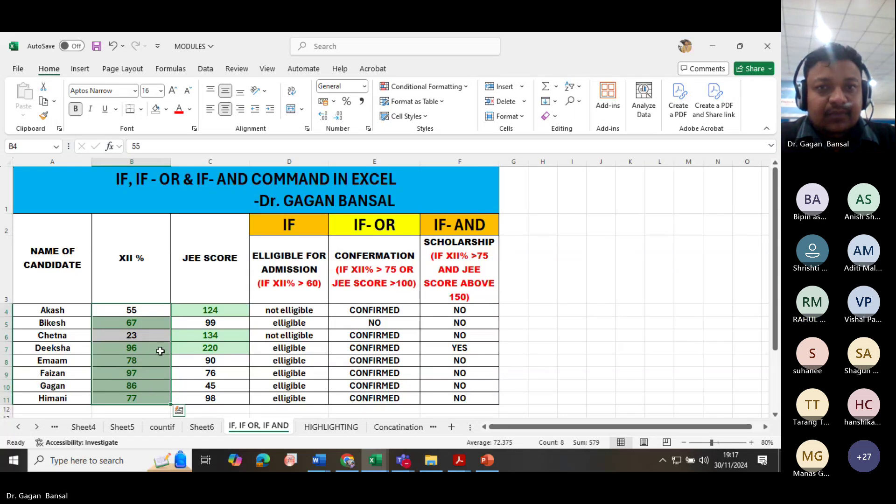
click(433, 88)
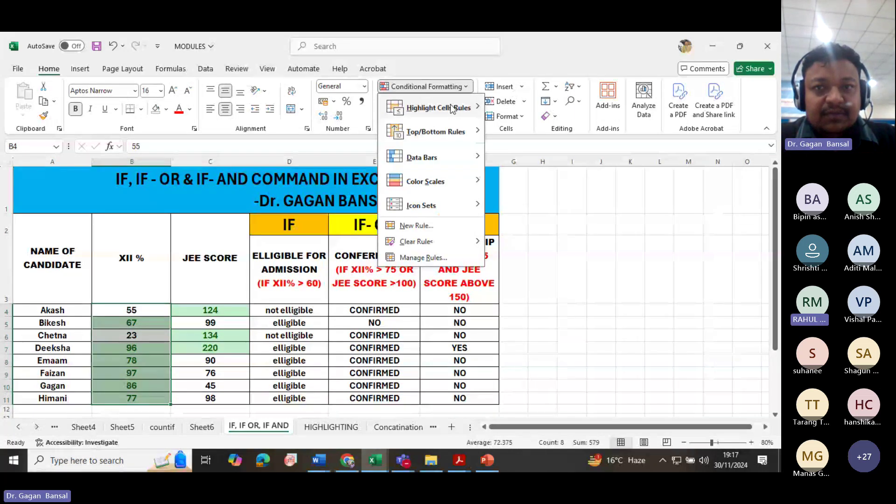
mouse_move(450, 105)
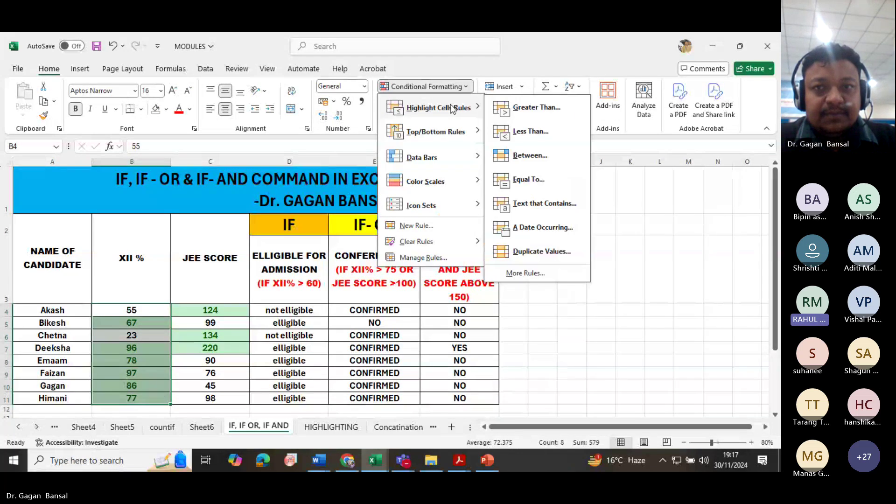
click(497, 112)
text(60)
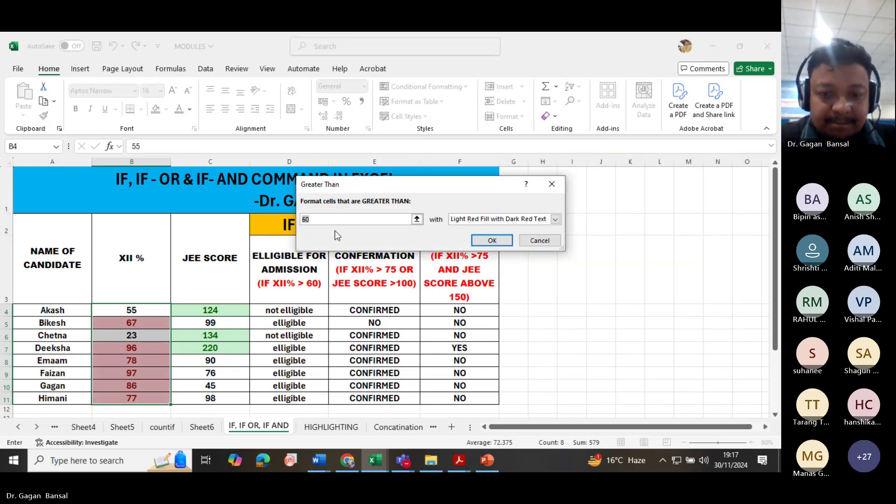
text(75)
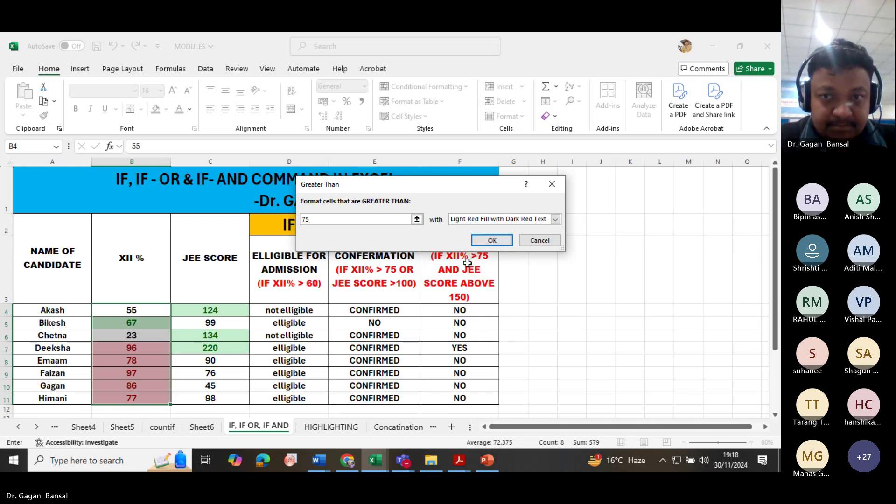
click(537, 241)
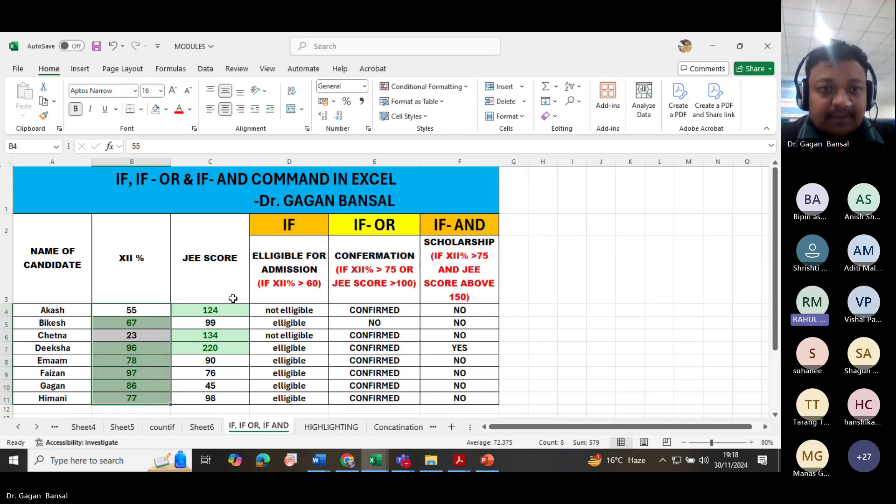
Clear the conditional formatting rules from the XII % scores in B4:B11
double_click(126, 310)
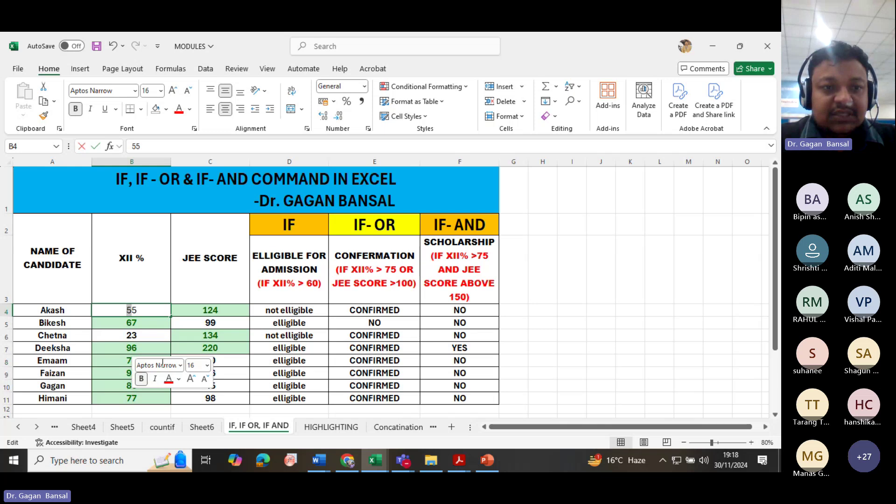
click(162, 346)
drag(146, 314, 144, 399)
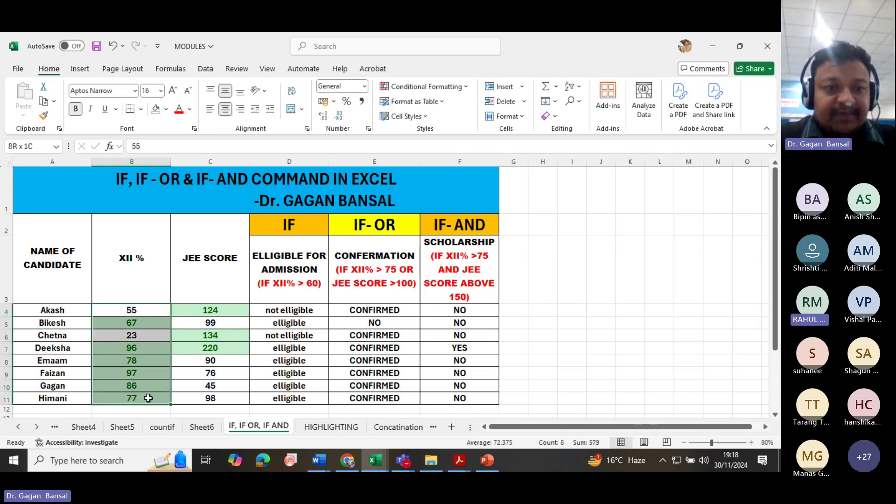
click(427, 86)
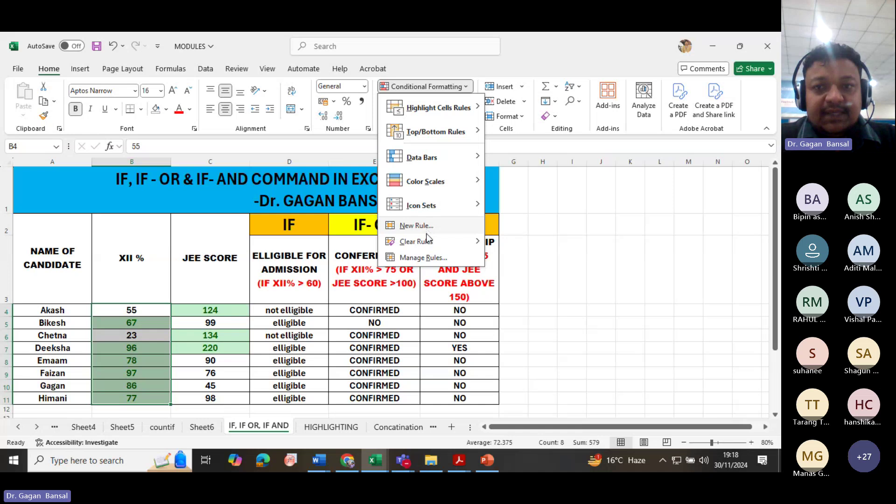
mouse_move(429, 241)
click(530, 244)
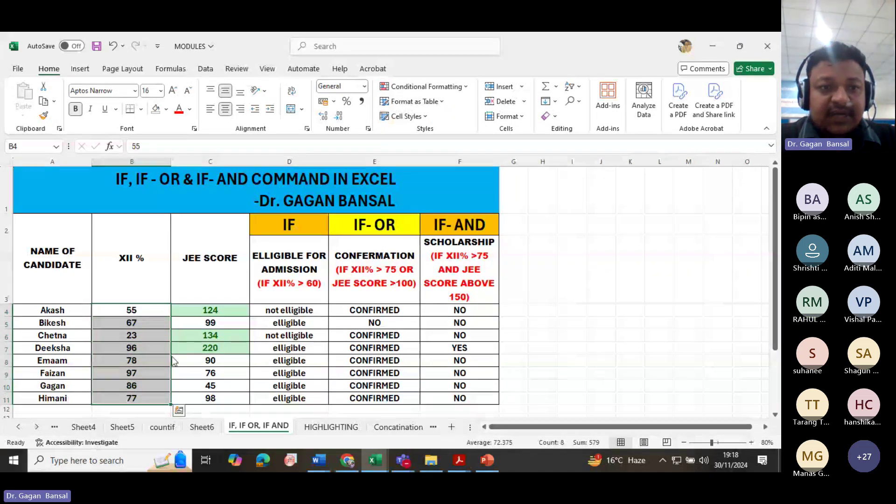
Highlight XII % scores greater than 75 in B4:B11 using Light Red Fill with Dark Red Text
click(444, 91)
mouse_move(471, 112)
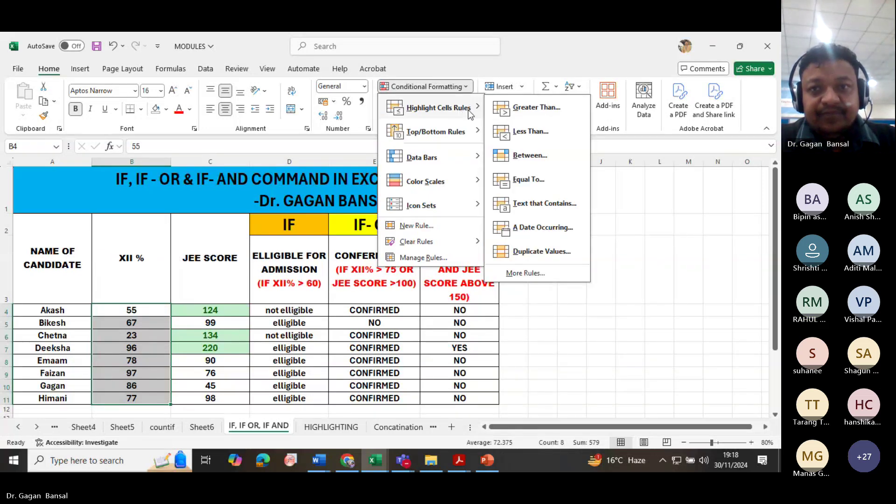
click(513, 117)
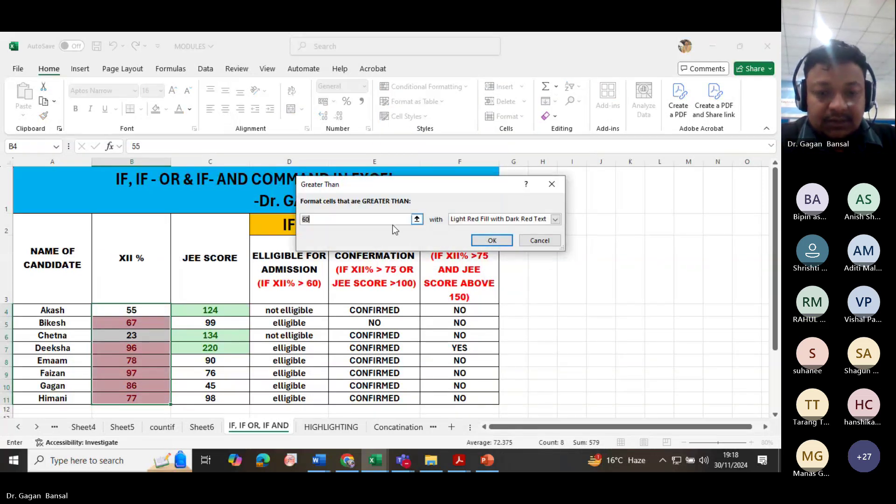
text(75)
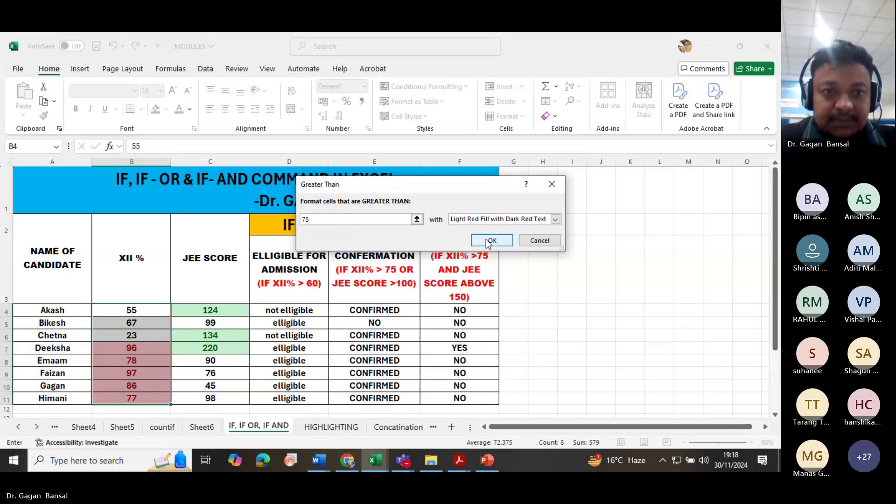
click(493, 240)
click(551, 400)
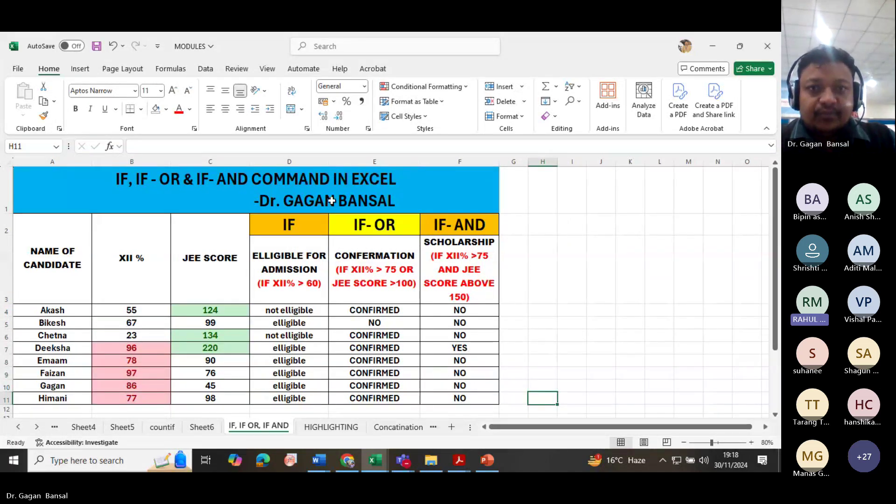
Try a Greater Than 60 rule with Green Fill with Dark Green Text on the XII % scores in B4:B11 and undo it
drag(147, 310, 149, 398)
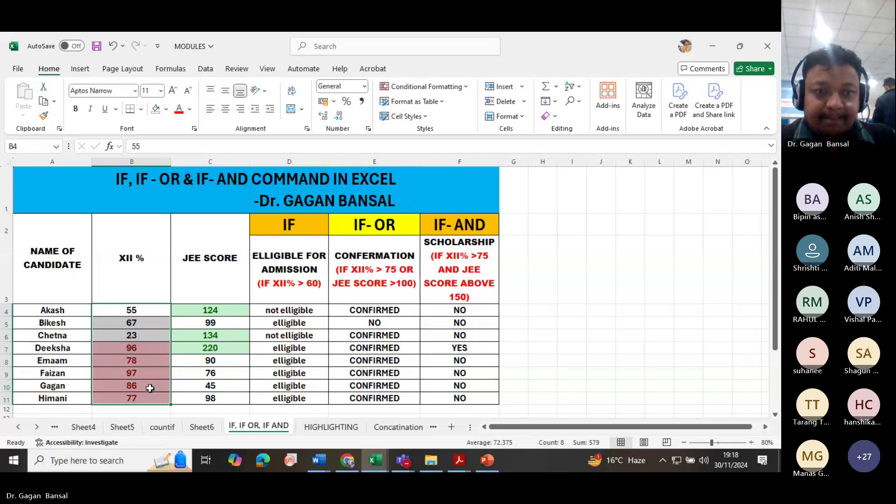
click(447, 89)
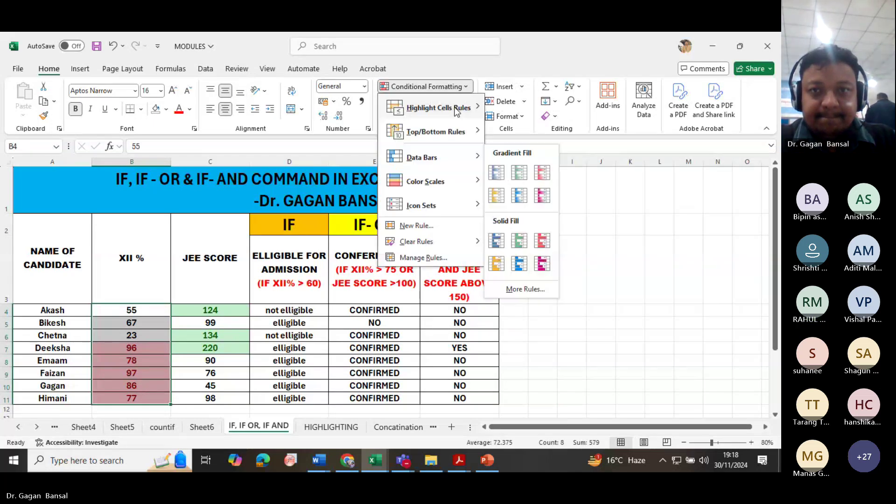
click(531, 122)
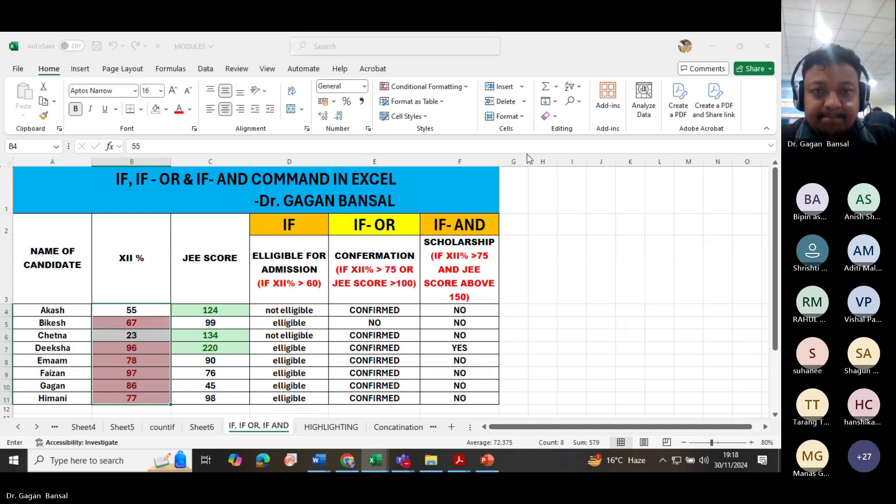
click(555, 219)
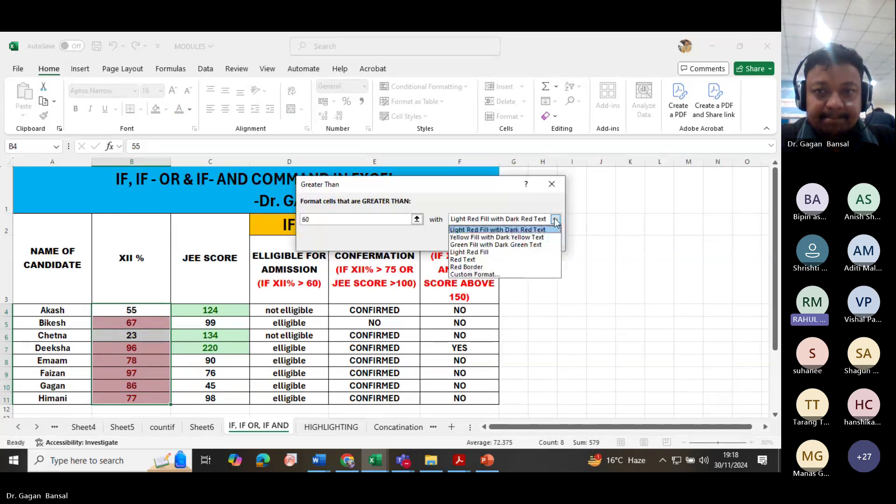
click(476, 245)
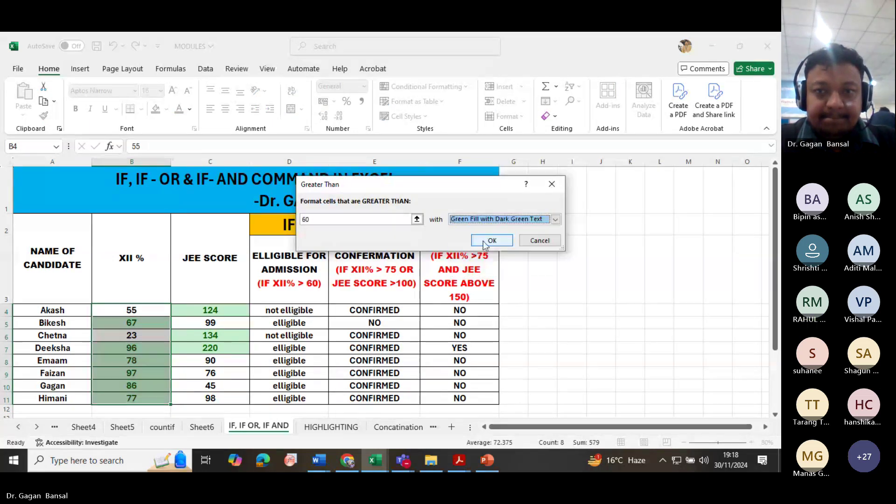
click(514, 240)
click(540, 336)
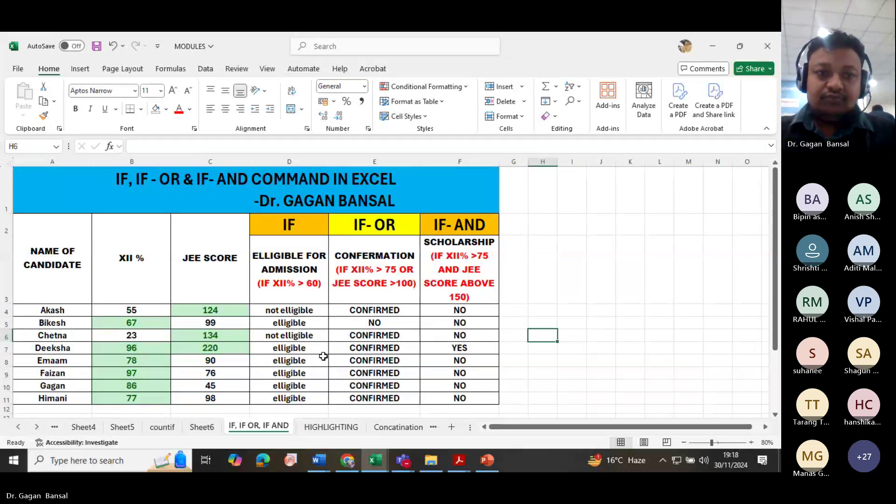
key(ctrl+z)
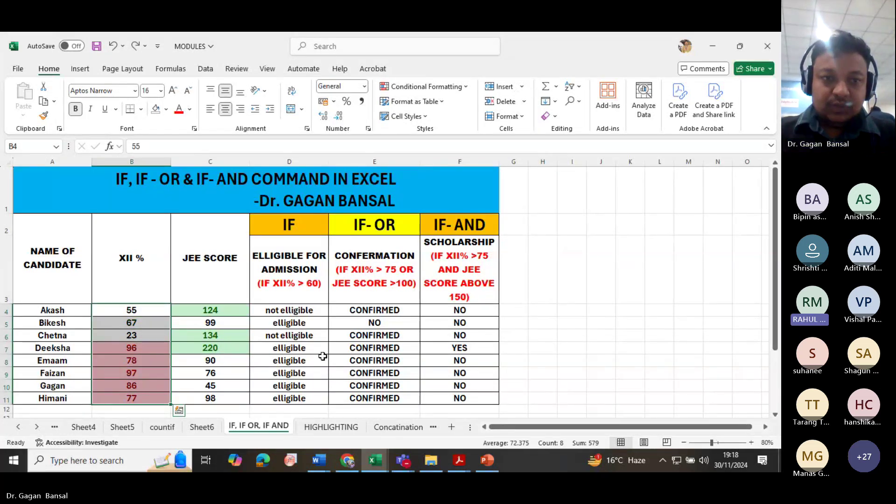
click(527, 383)
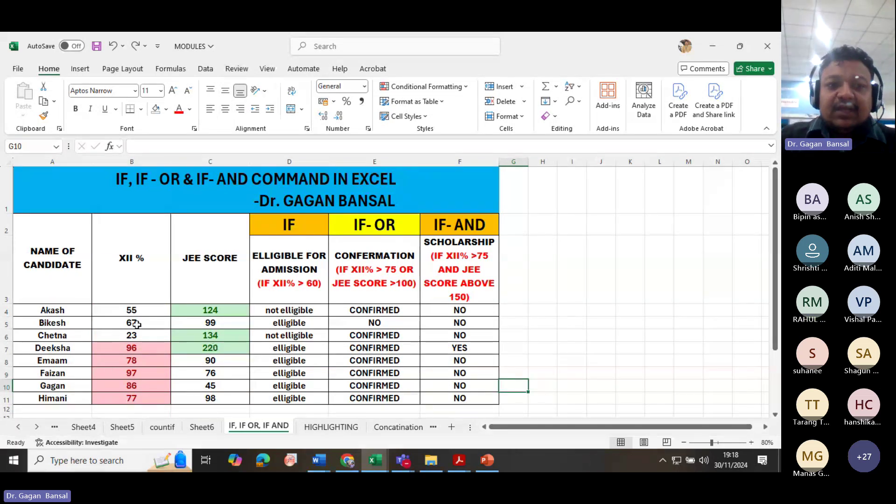
drag(134, 348, 145, 401)
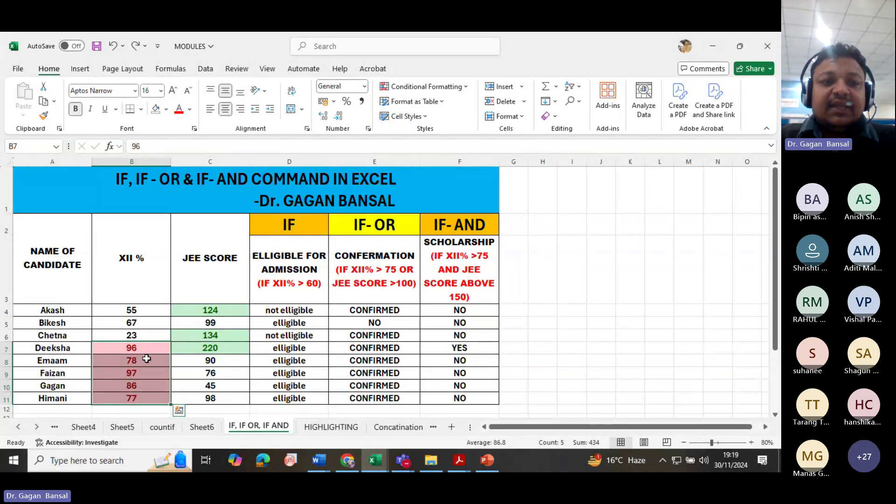
drag(126, 309, 142, 339)
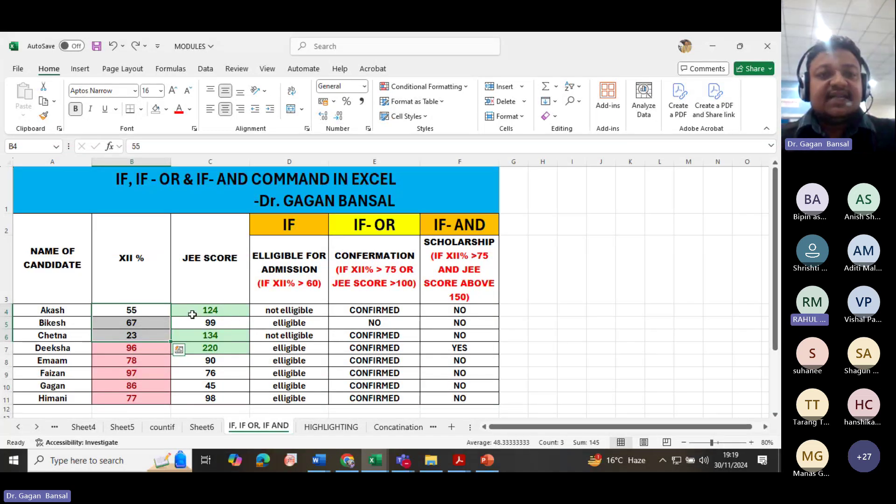
click(200, 382)
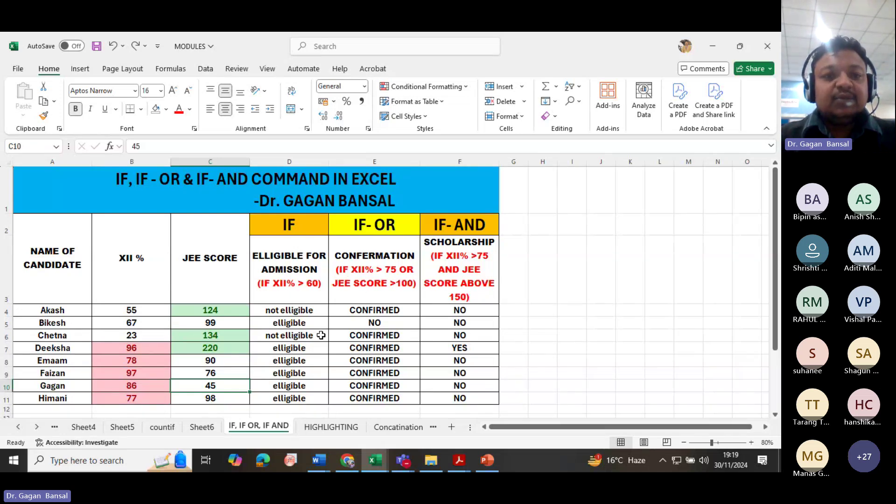
drag(133, 322, 194, 330)
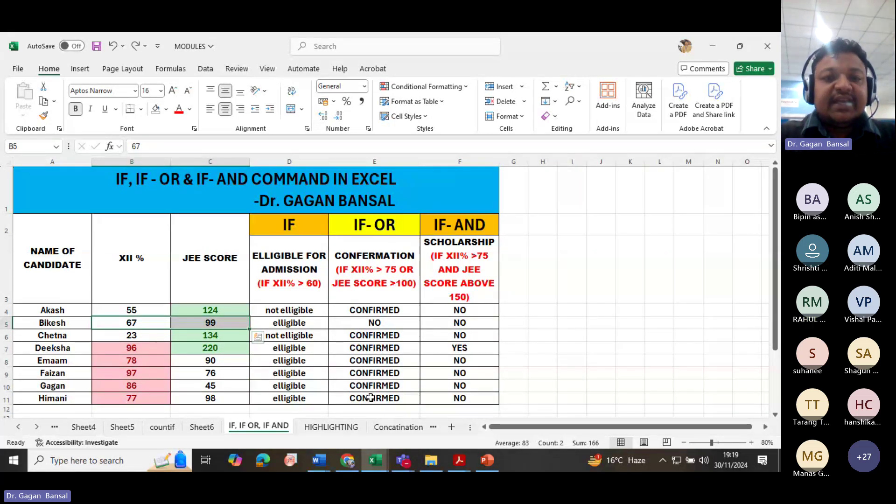
Delete the IF-OR confirmation results in E4:E11
drag(344, 310, 356, 396)
key(Delete)
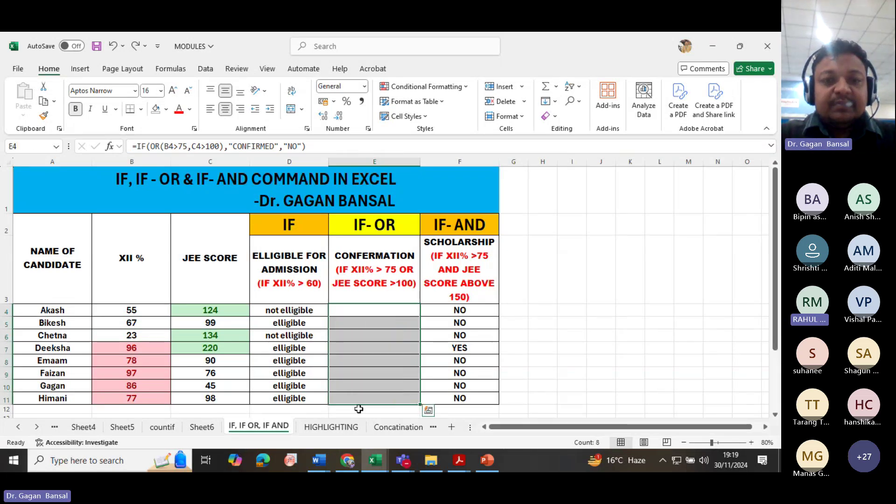
Begin an IF formula with a nested OR test in E4, entering =if(or( as its opening
click(362, 311)
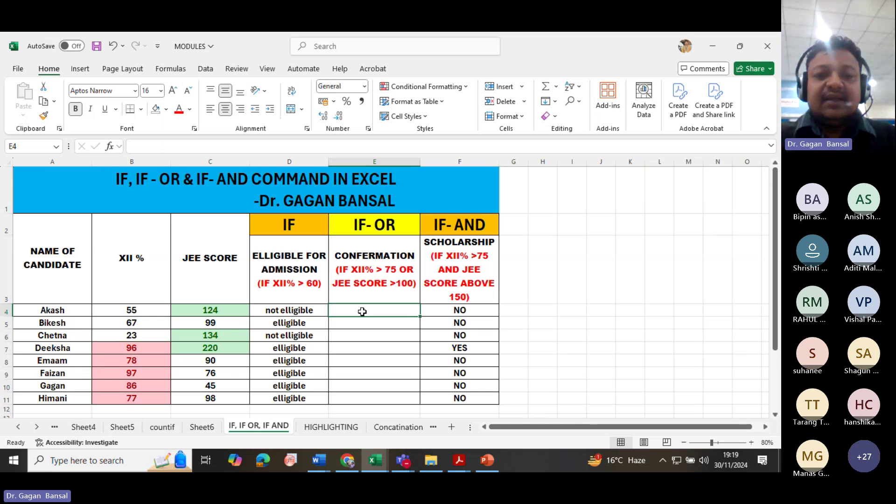
text(=)
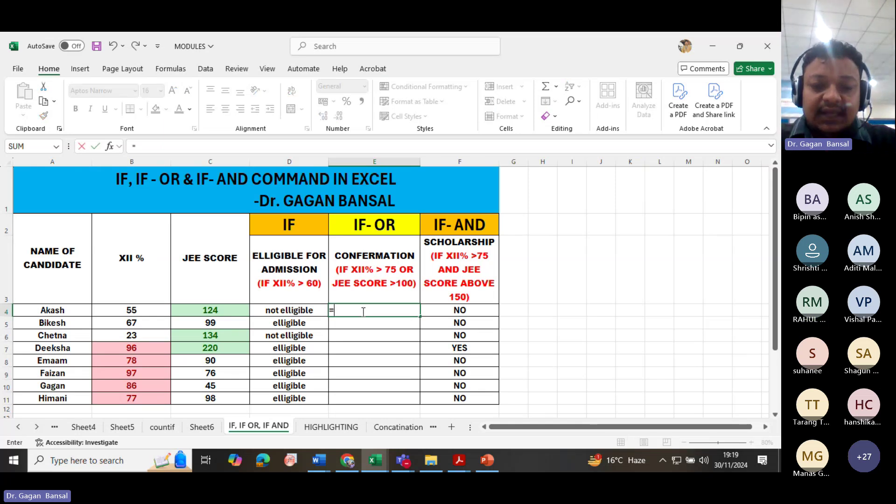
text(if)
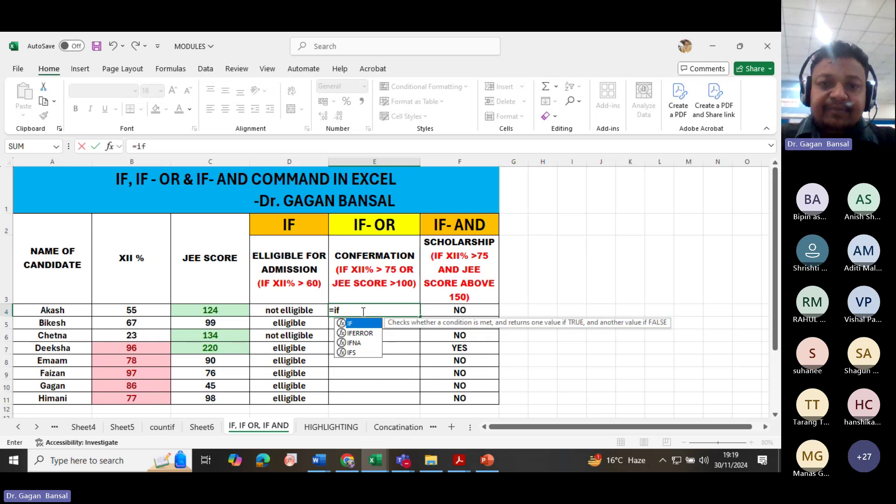
text(()
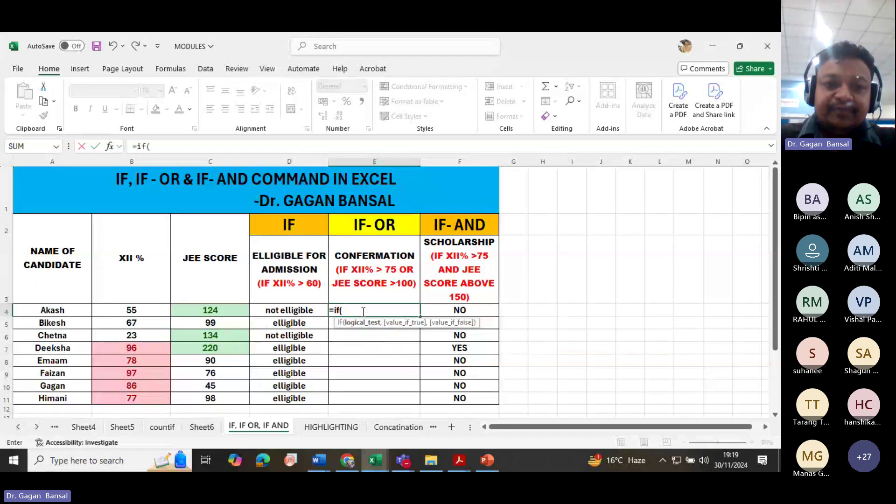
text(or)
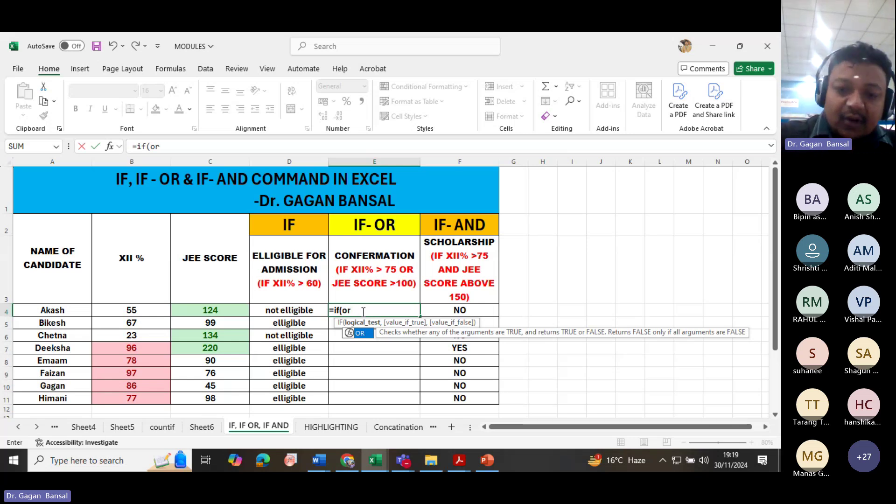
text(()
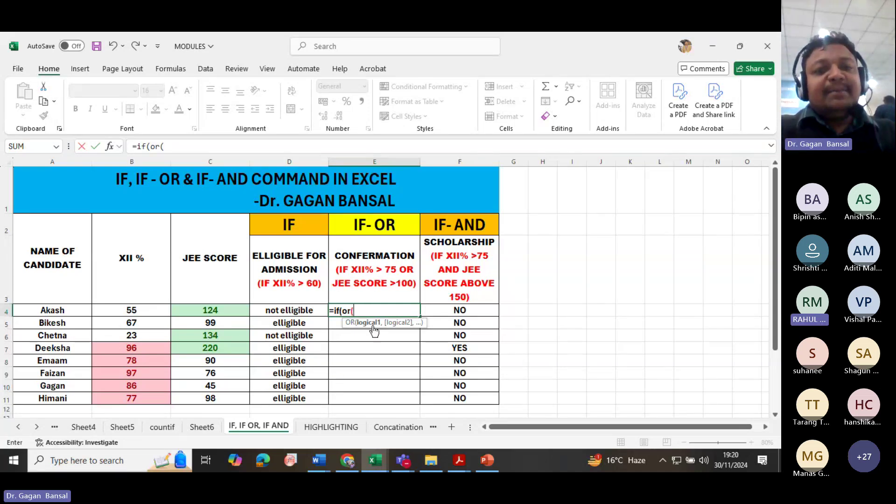
Erase the unfinished IF-OR formula from E4, leaving the cell empty
key(BackSpace)
key(BackSpace)
key(BackSpace)
key(BackSpace)
key(BackSpace)
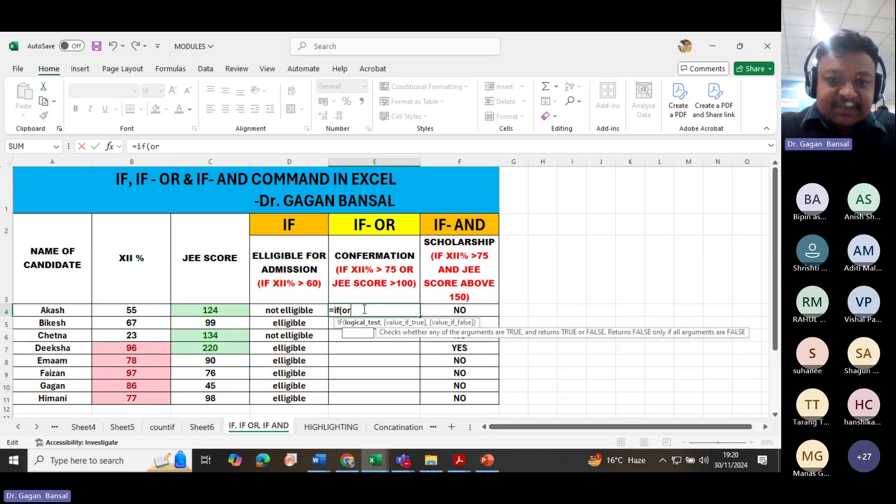
key(BackSpace)
key(BackSpace)
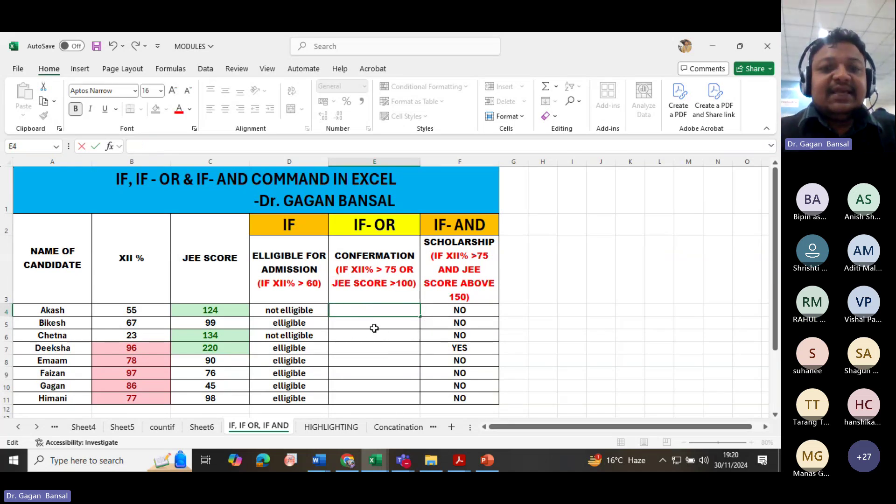
click(373, 327)
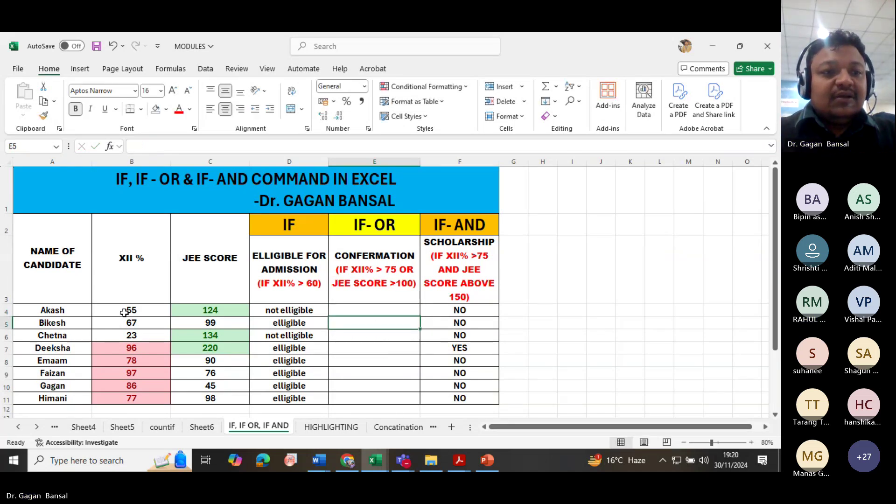
Examine the candidate names, XII % and JEE scores, the three formula headings, and the IF eligibility results with their formula in column D
drag(57, 311, 53, 398)
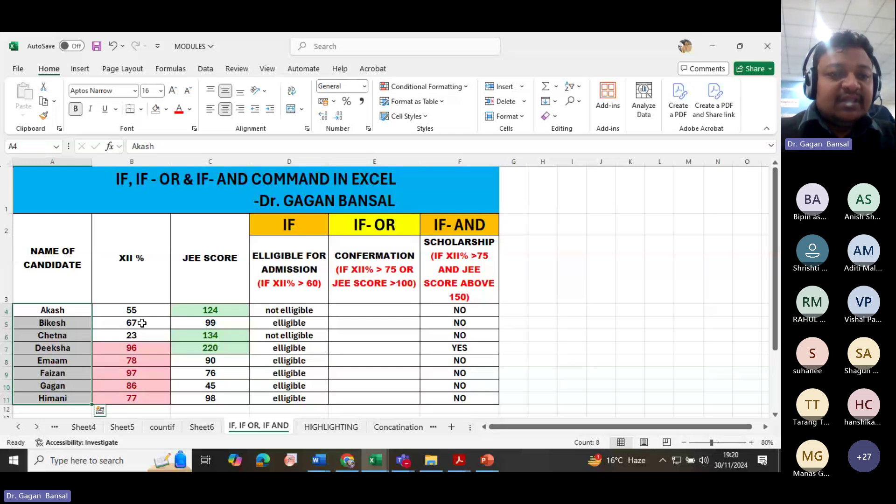
drag(132, 311, 148, 395)
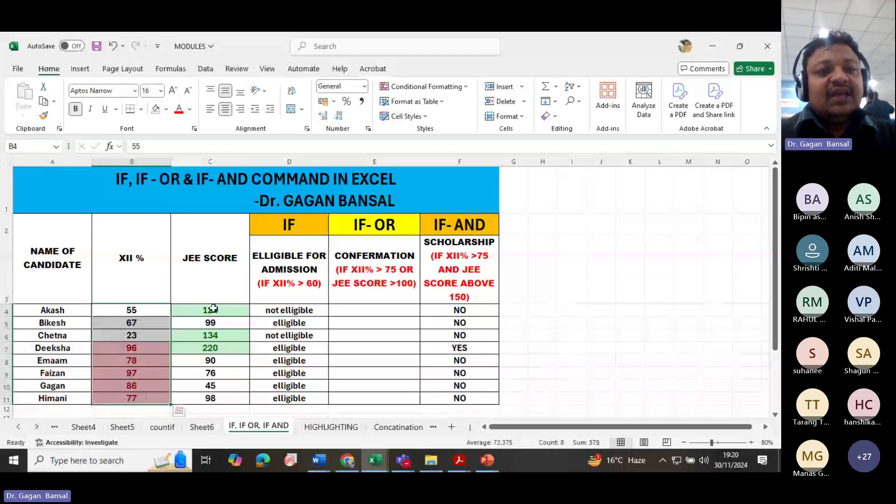
drag(213, 309, 212, 395)
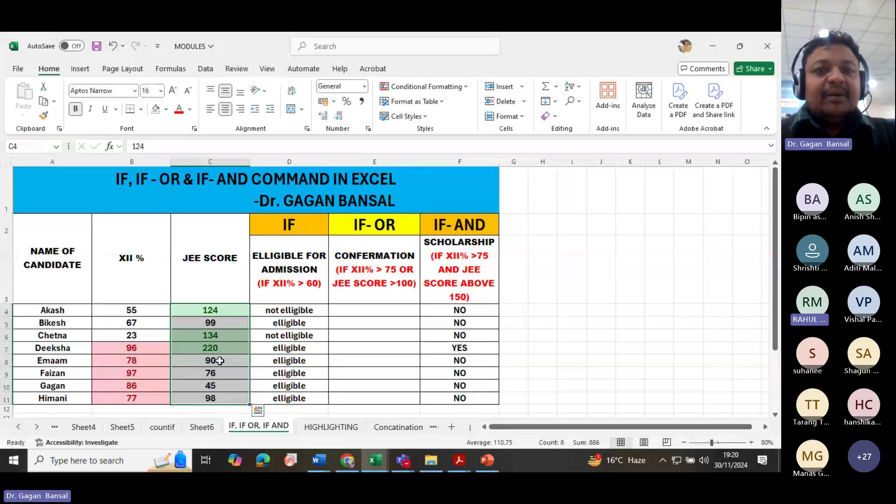
click(298, 234)
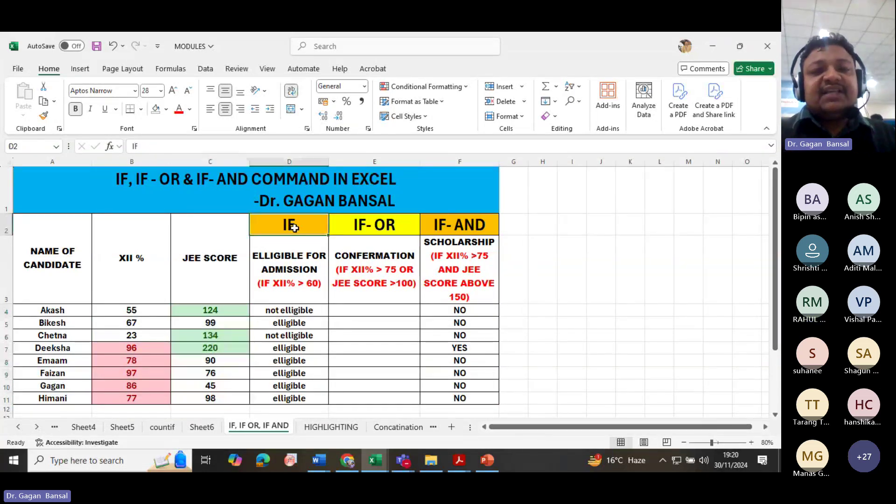
drag(366, 226, 473, 226)
click(473, 227)
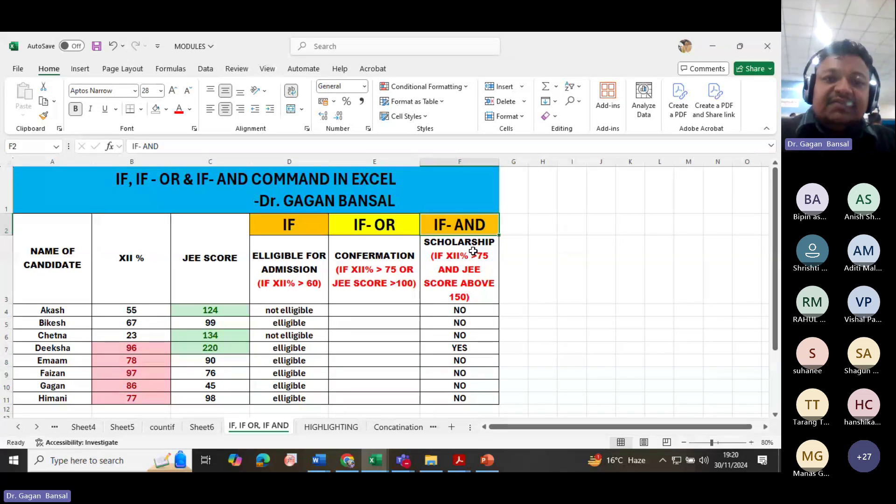
click(309, 293)
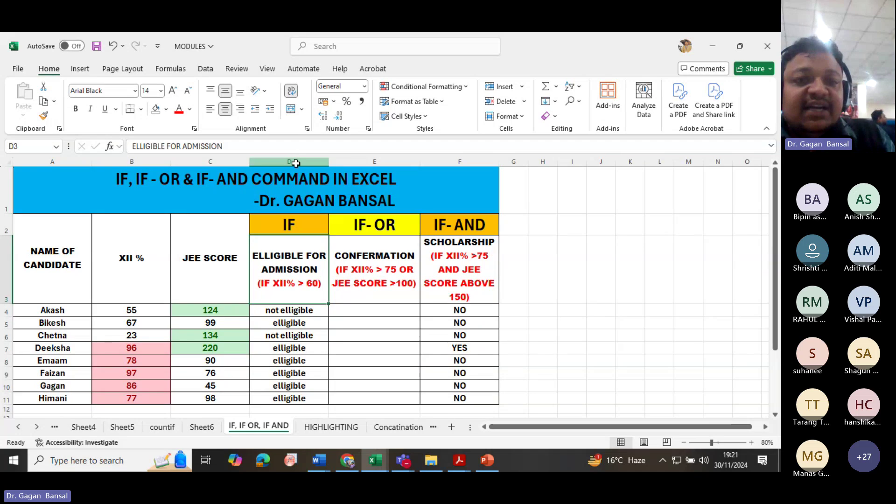
click(296, 163)
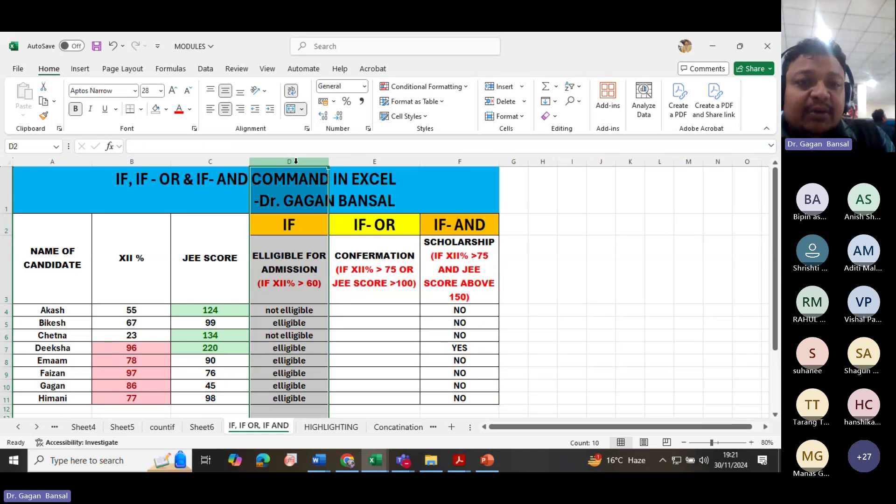
click(310, 386)
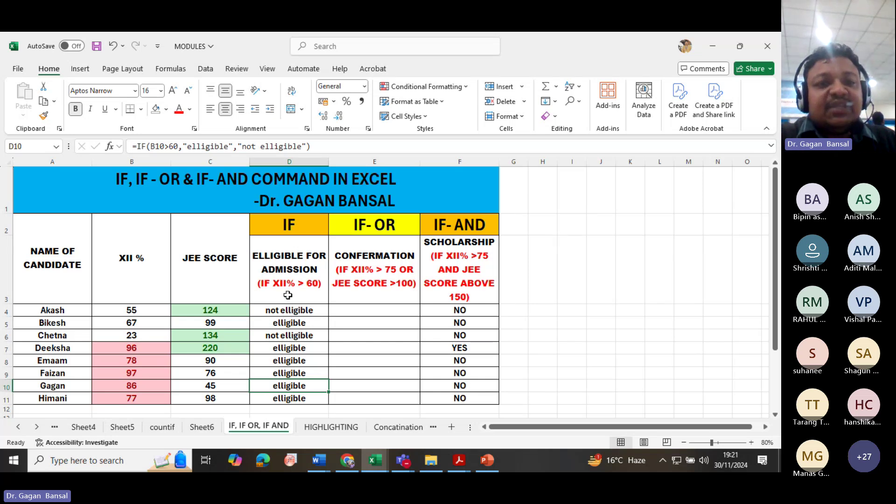
click(127, 311)
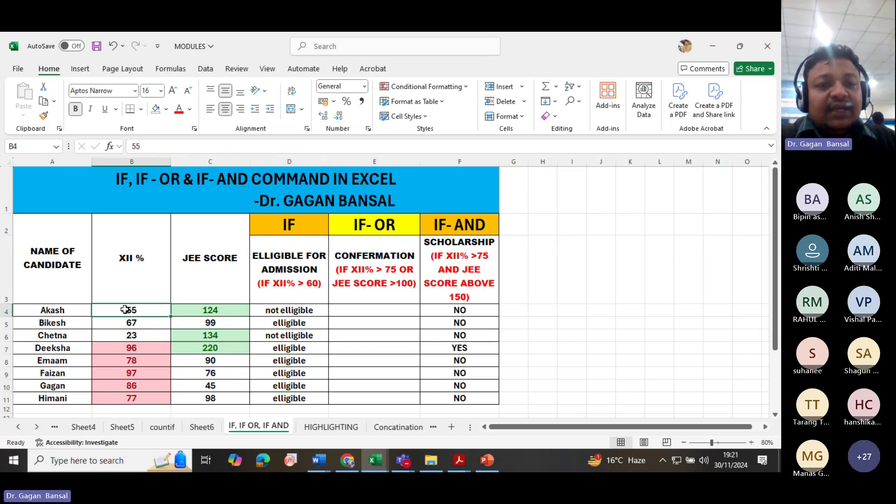
click(124, 335)
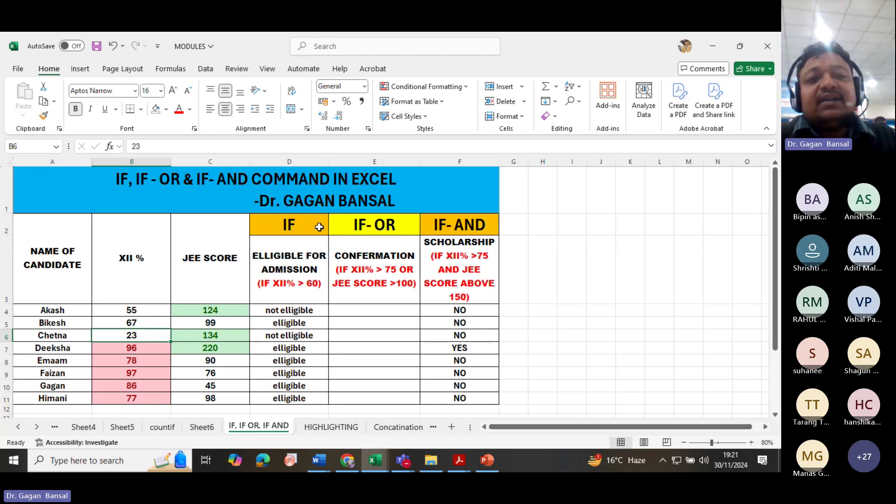
Hide column D, which holds the IF eligibility results
click(290, 161)
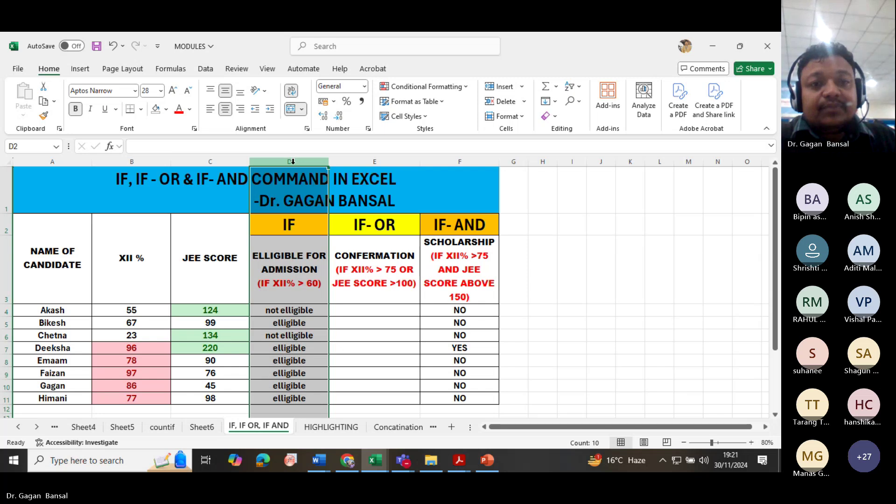
right_click(293, 162)
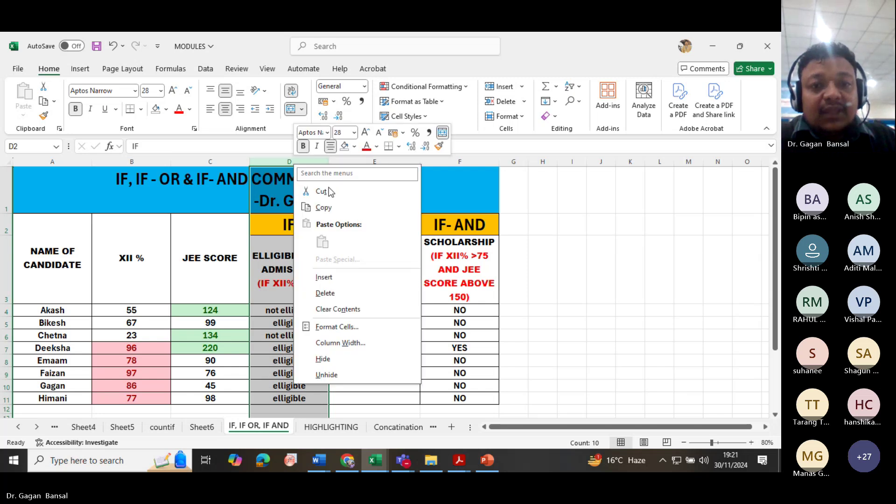
click(324, 359)
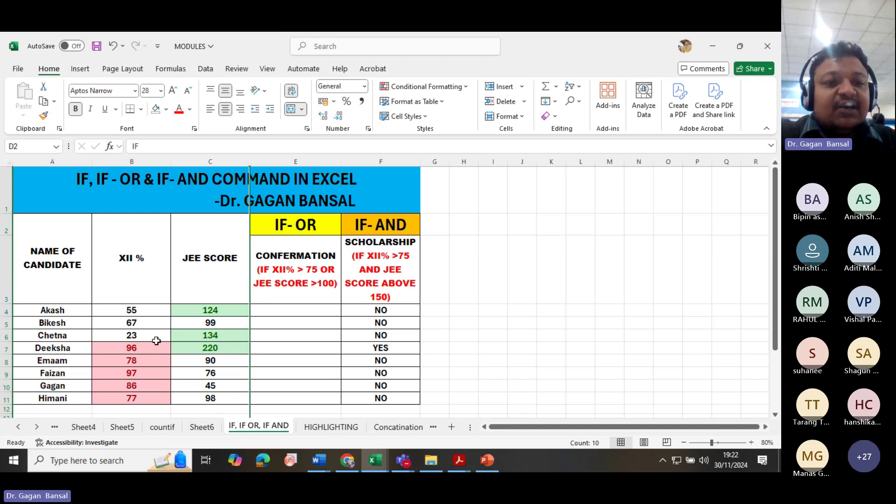
drag(152, 347, 148, 397)
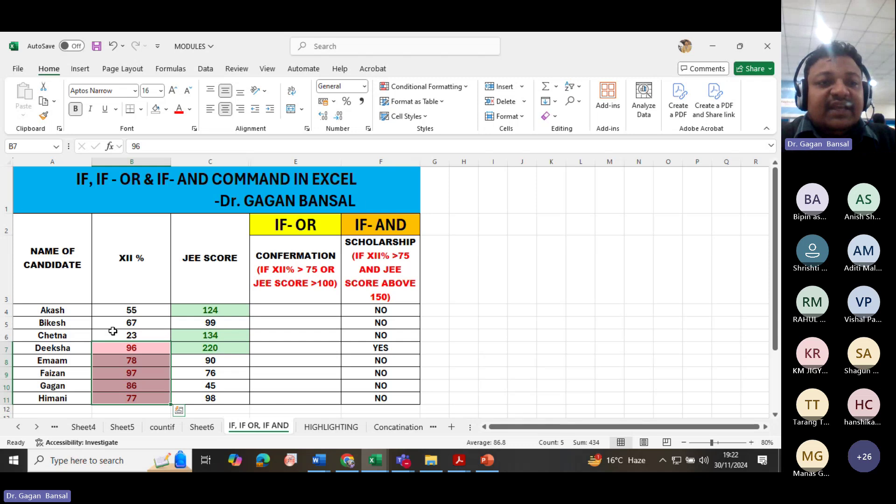
click(5, 323)
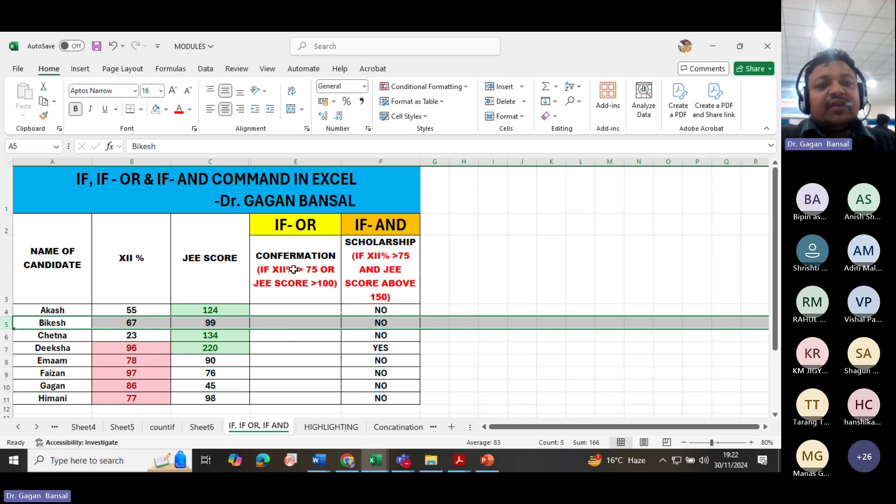
Start an IF formula in E4 with a nested OR test whose first condition is B4>75
click(293, 310)
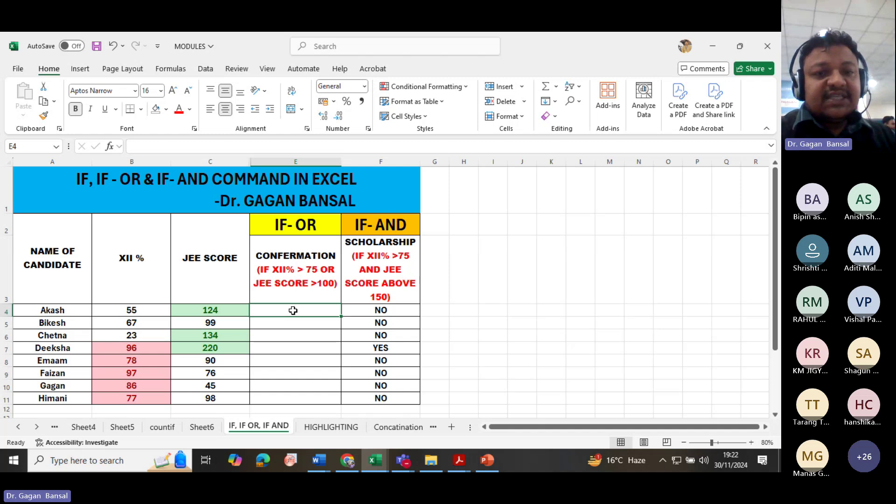
text(=i)
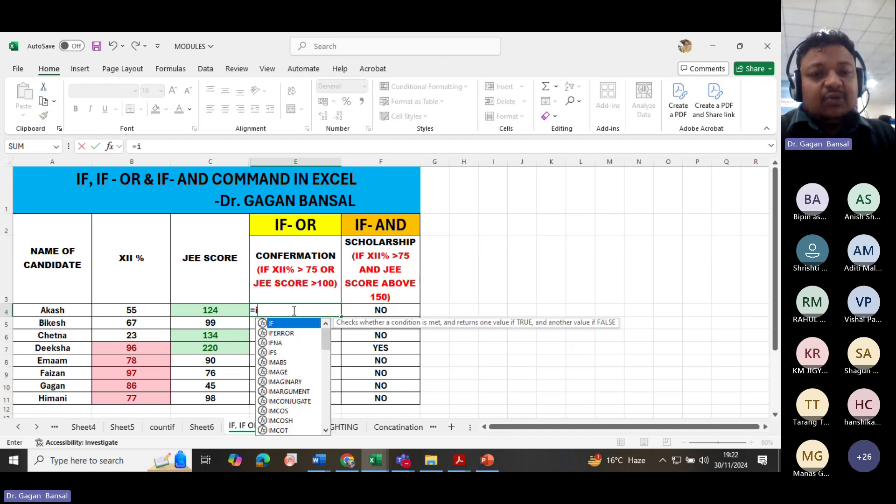
text(f()
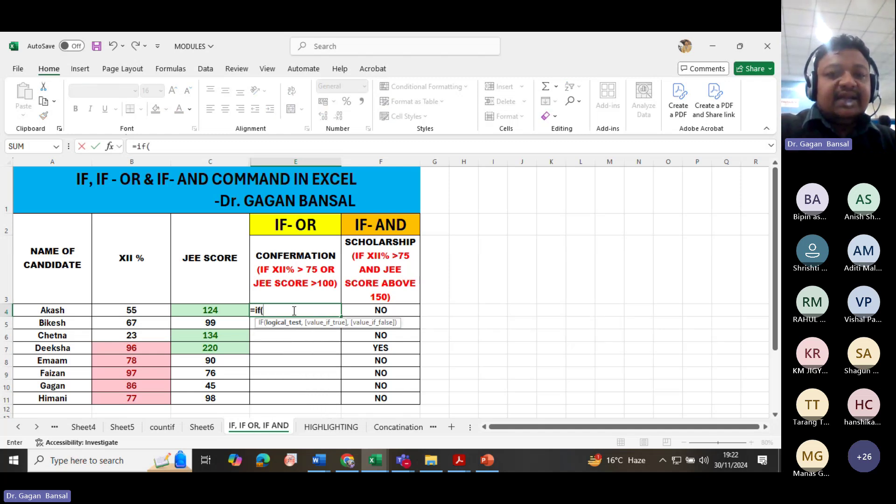
text(or)
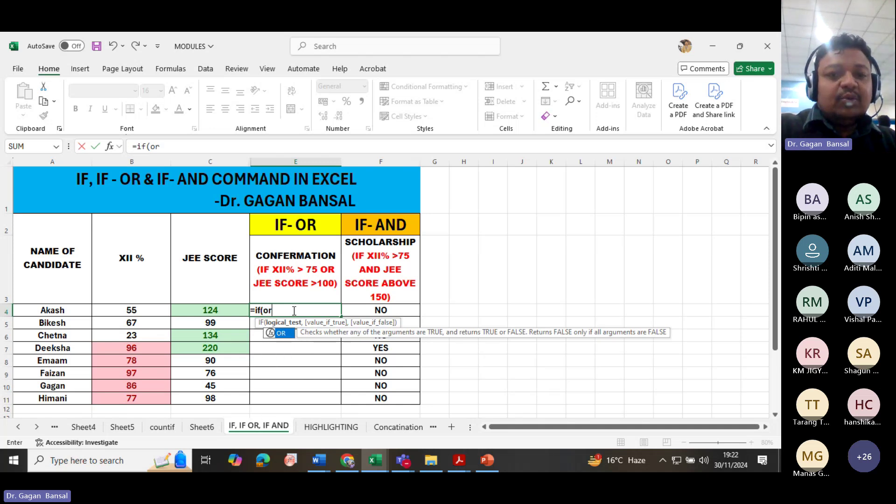
text(()
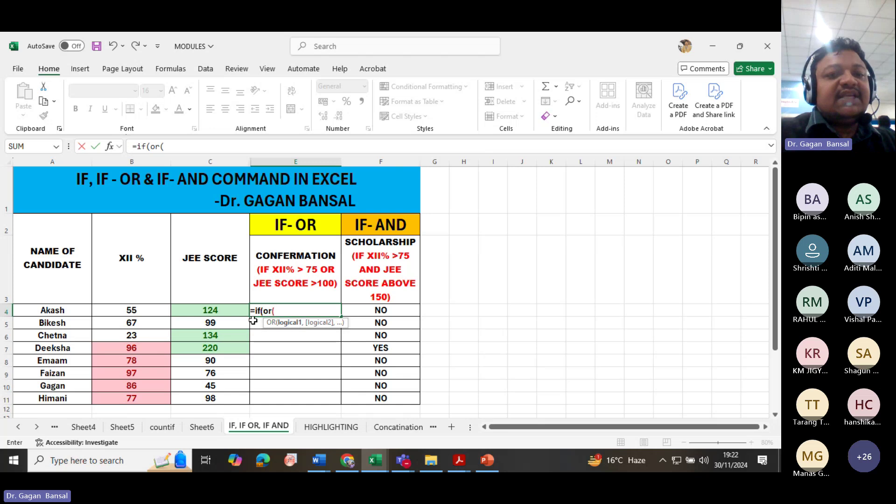
click(133, 310)
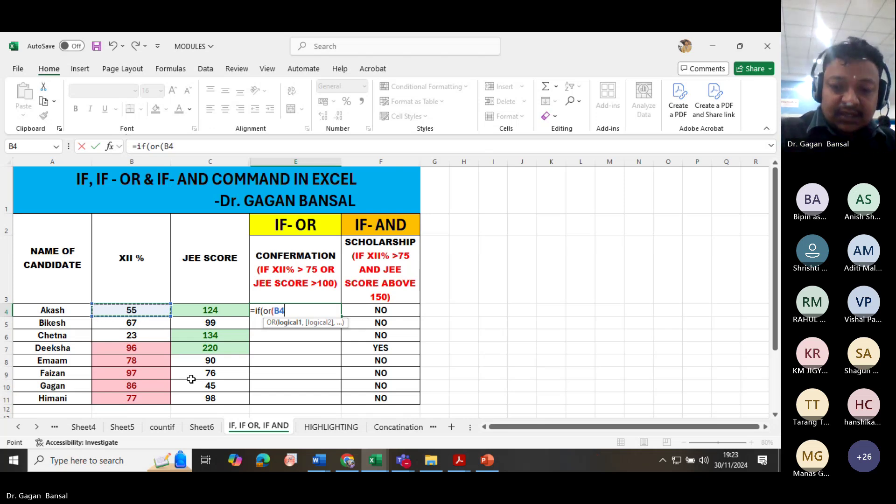
text(>)
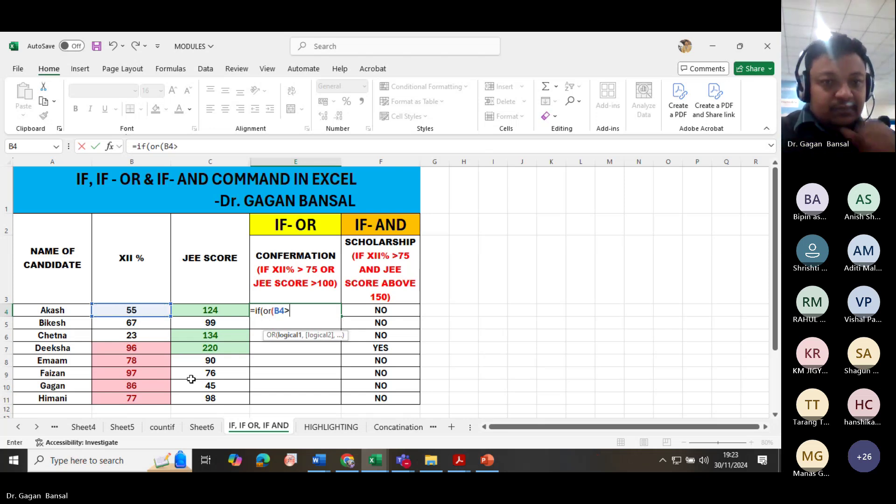
text(7)
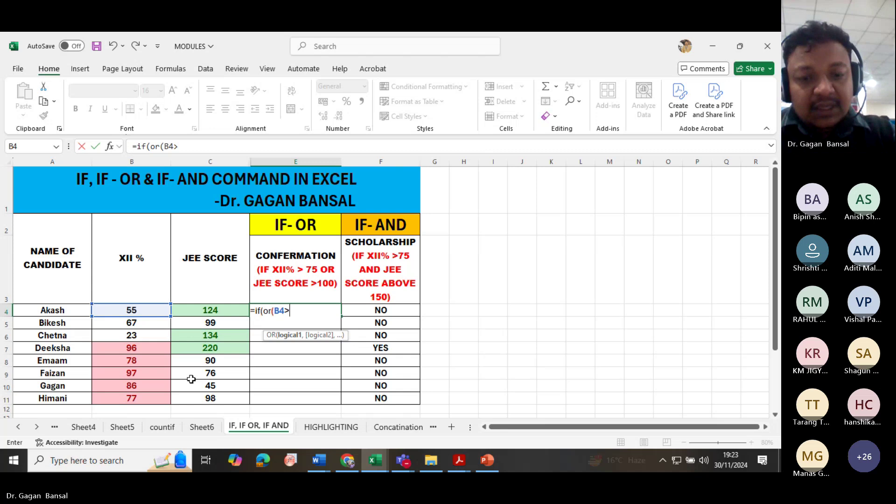
text(5,)
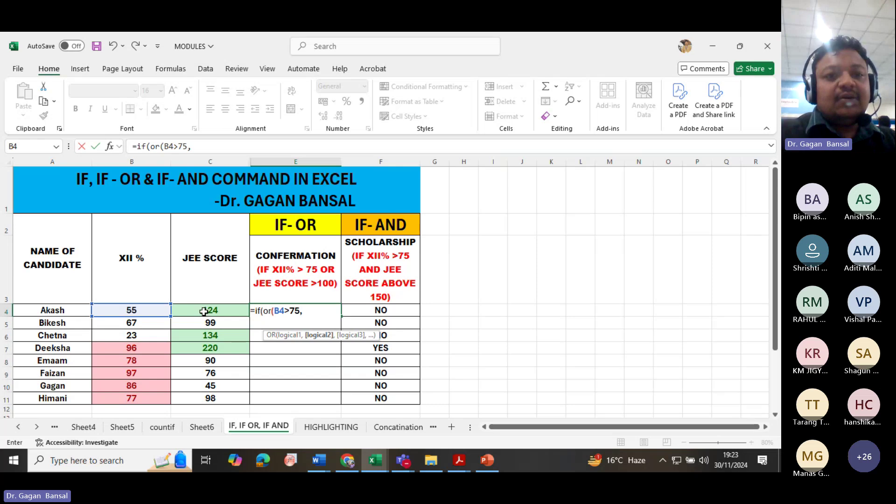
Add C4>100 as the second OR condition in the E4 formula and close the OR test
click(204, 312)
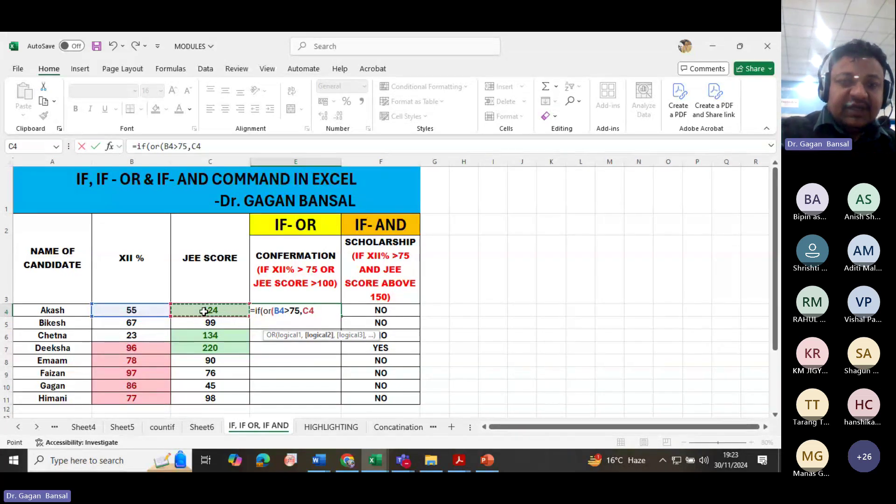
text(>)
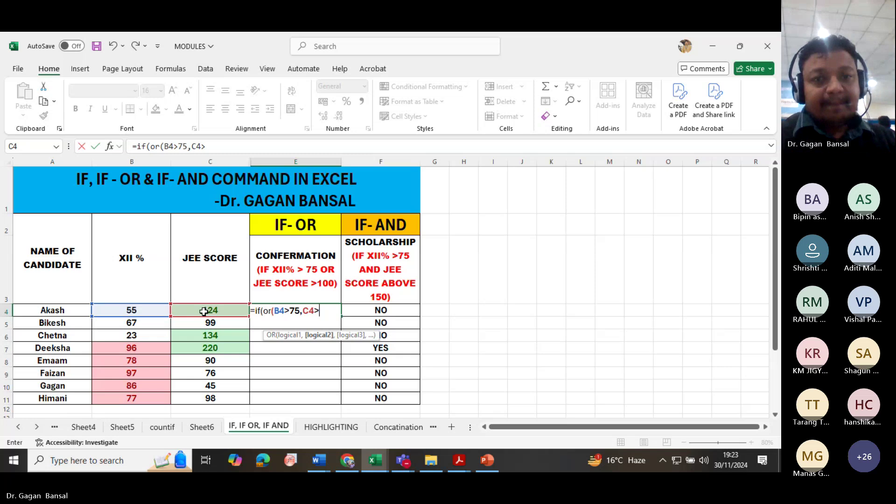
text(10)
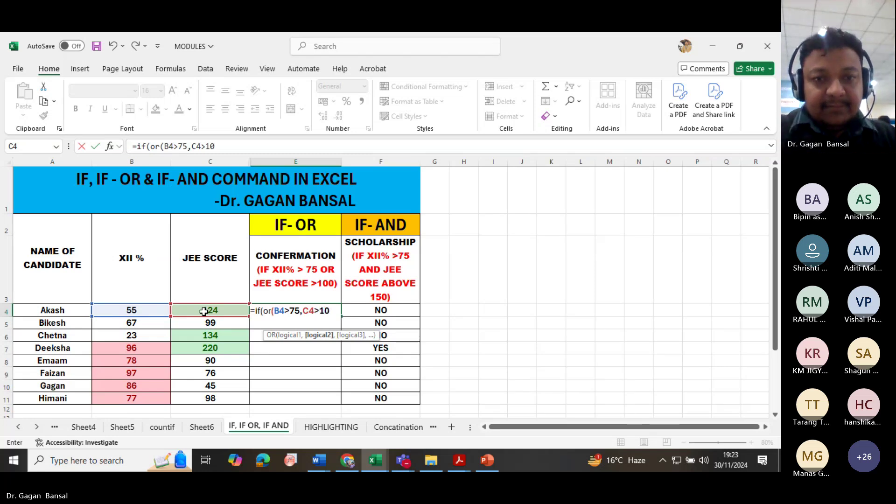
text(0)
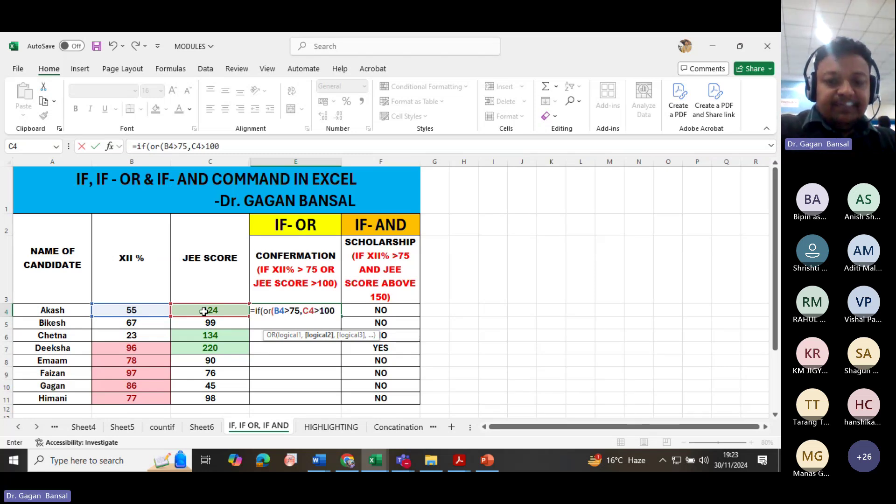
text())
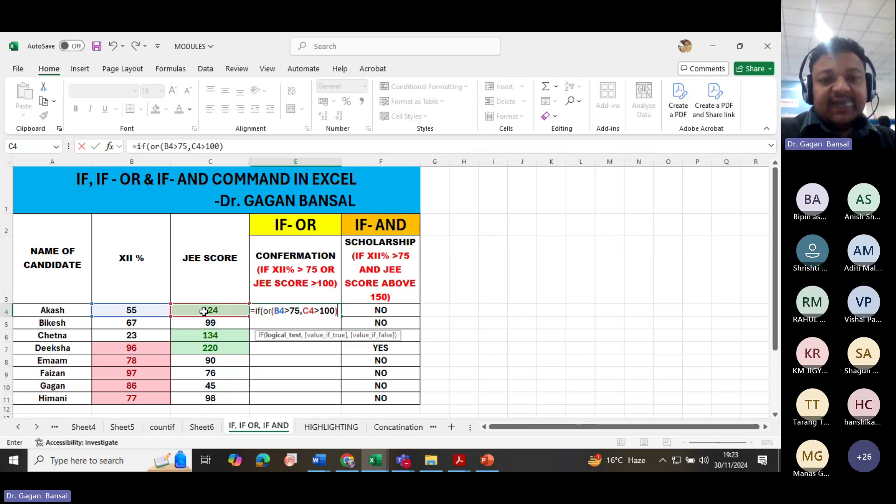
Add "confermed" as the value-if-true argument of the IF formula in E4
text(,)
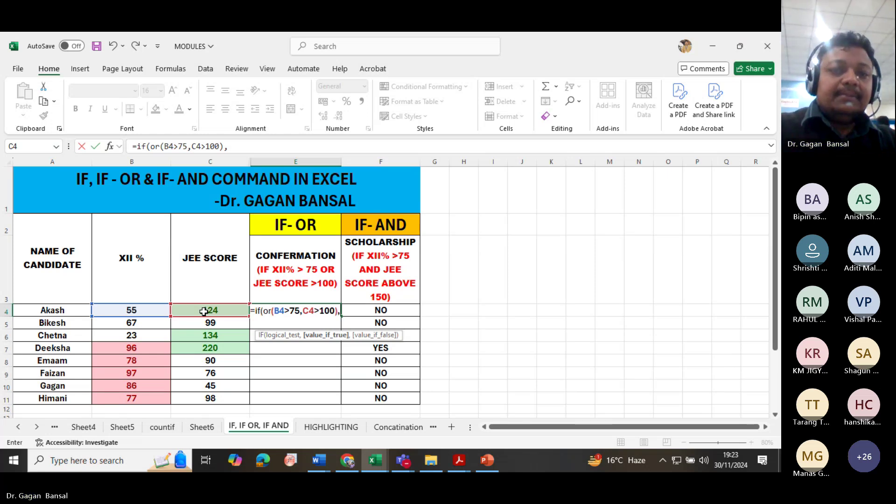
text(")
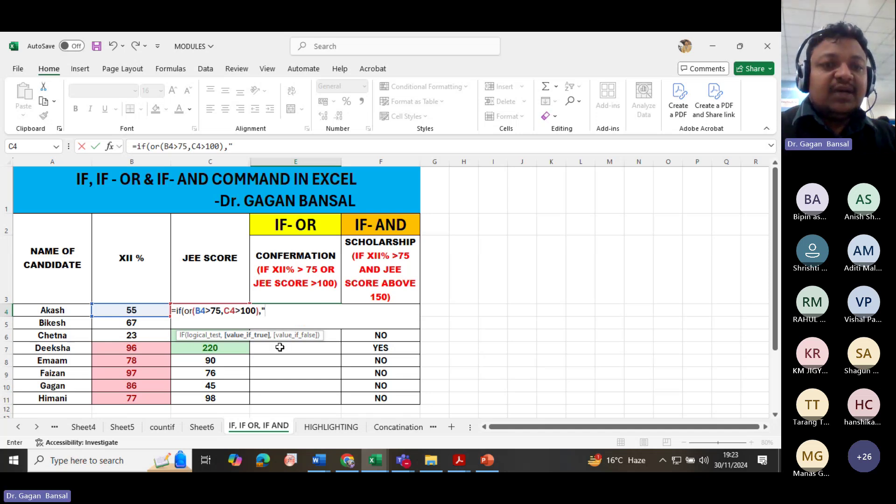
text(co)
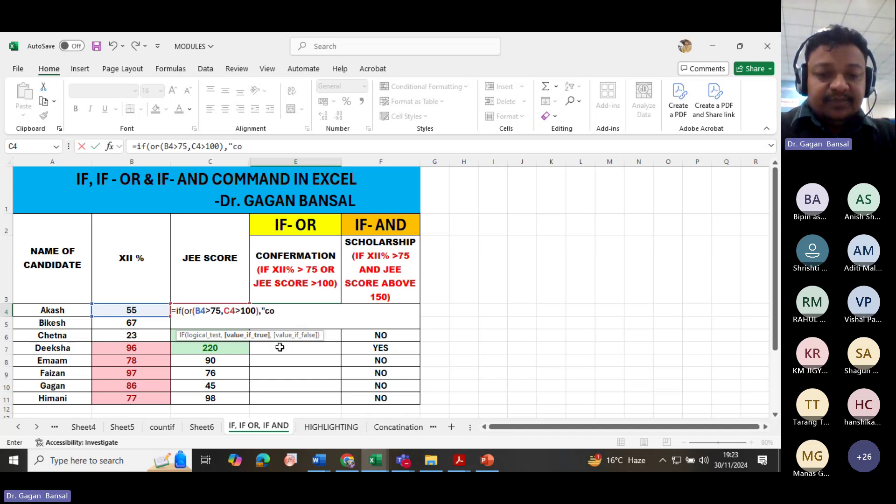
text(nfermed)
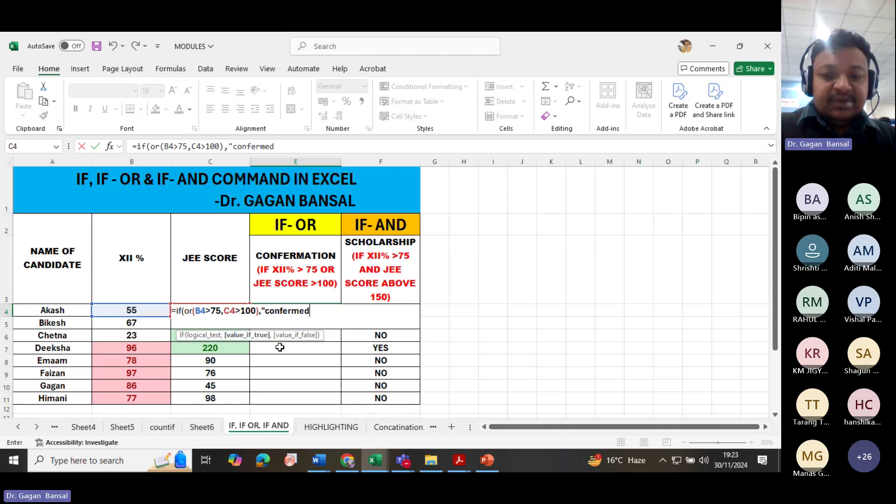
text(")
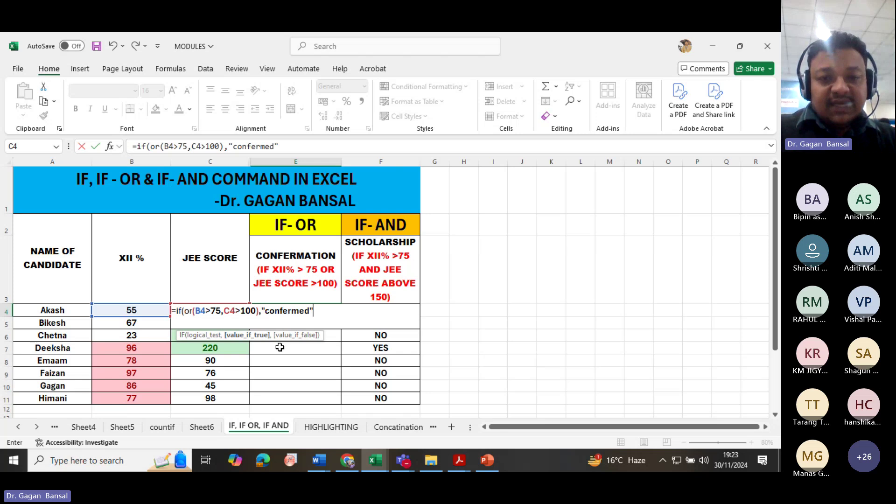
Add "not confermed" as the value-if-false argument, close the E4 formula and enter it, accepting the proposed correction
text(,)
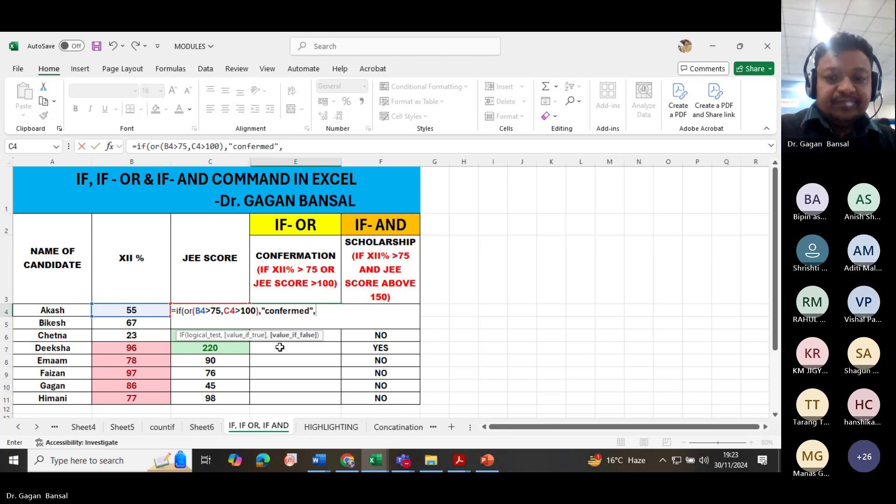
text(")
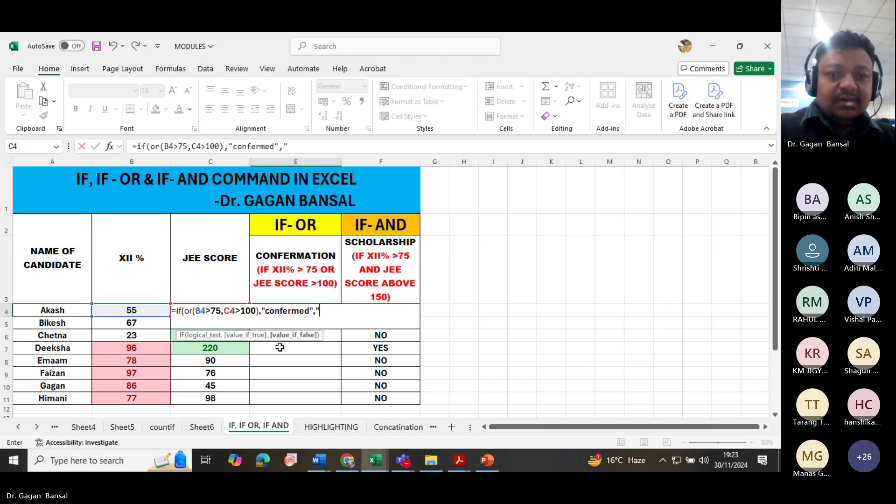
text(not c)
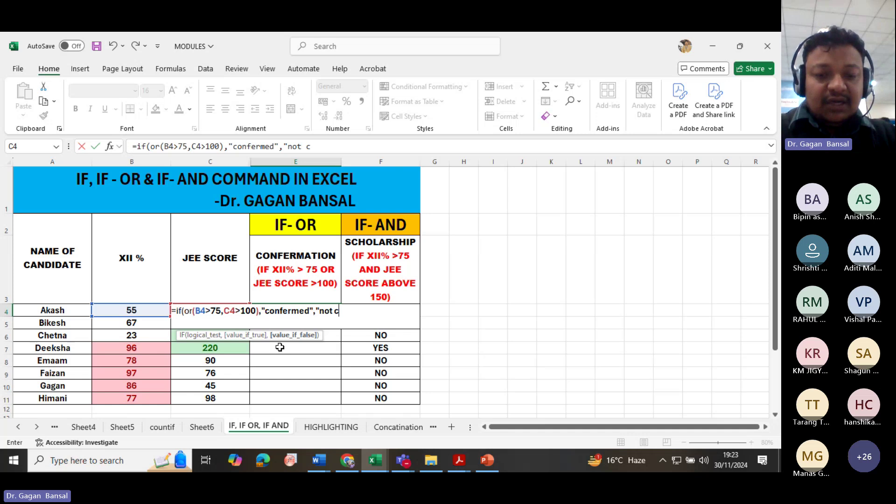
text(onf)
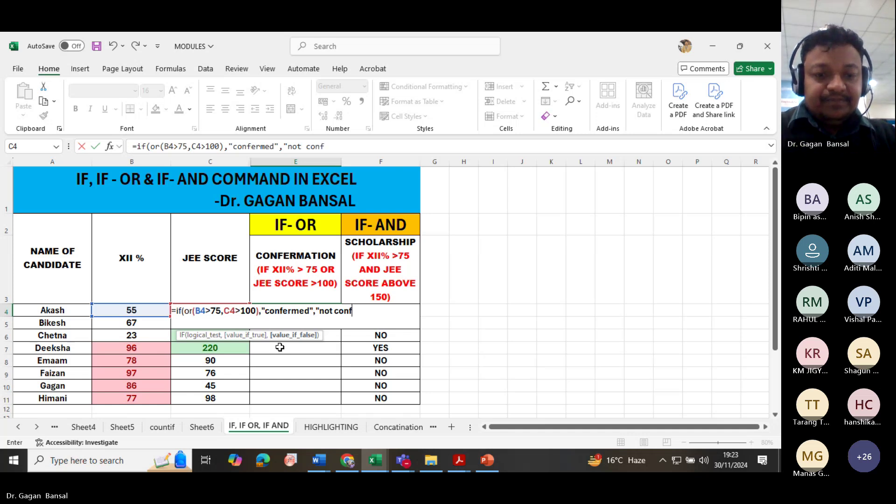
text(ermed)
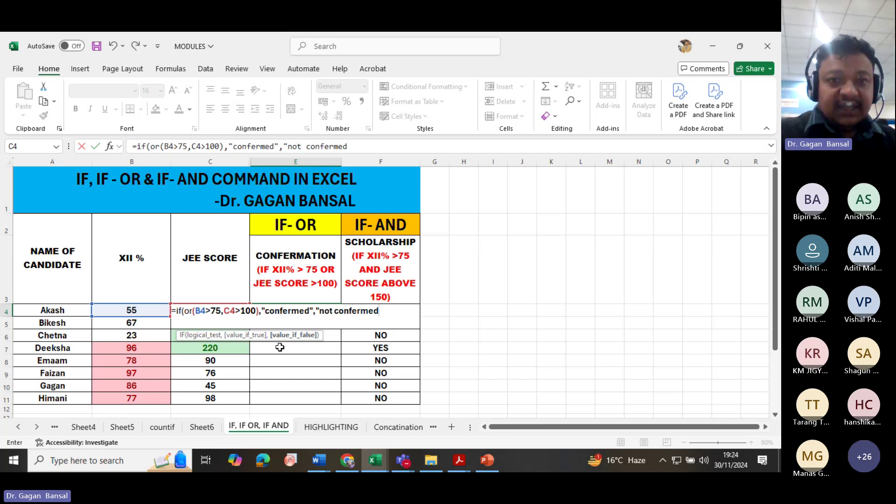
text())
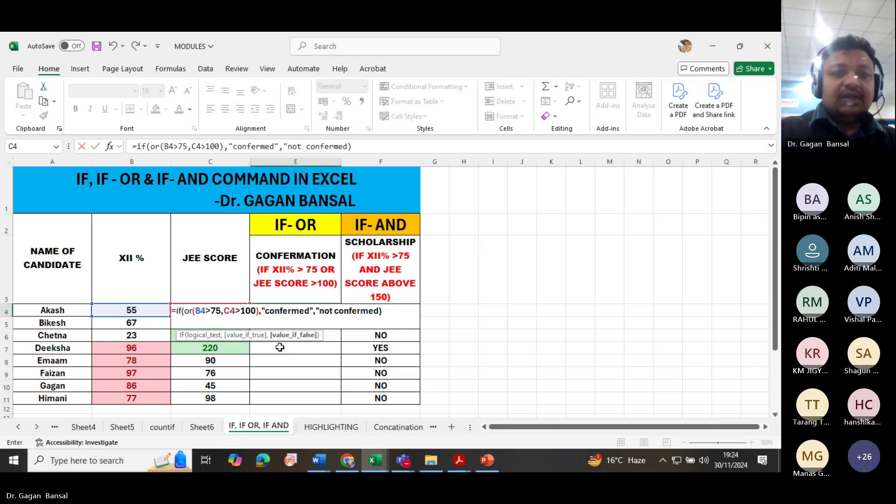
key(Return)
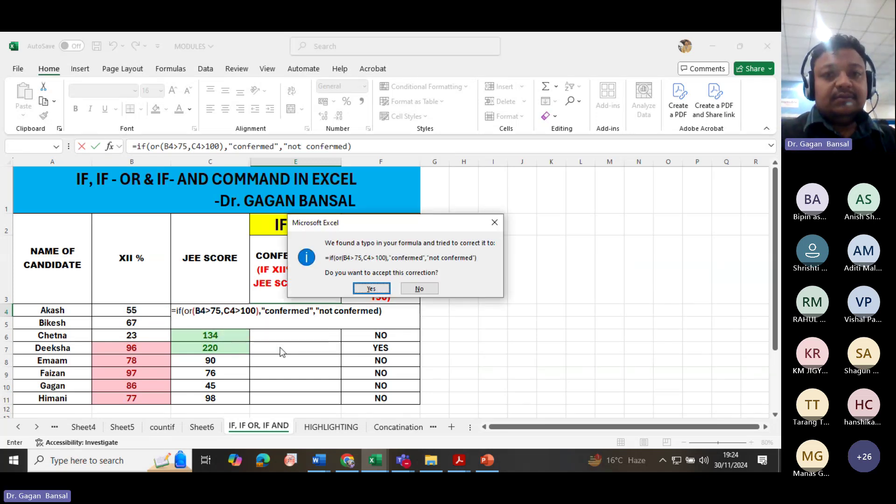
key(Return)
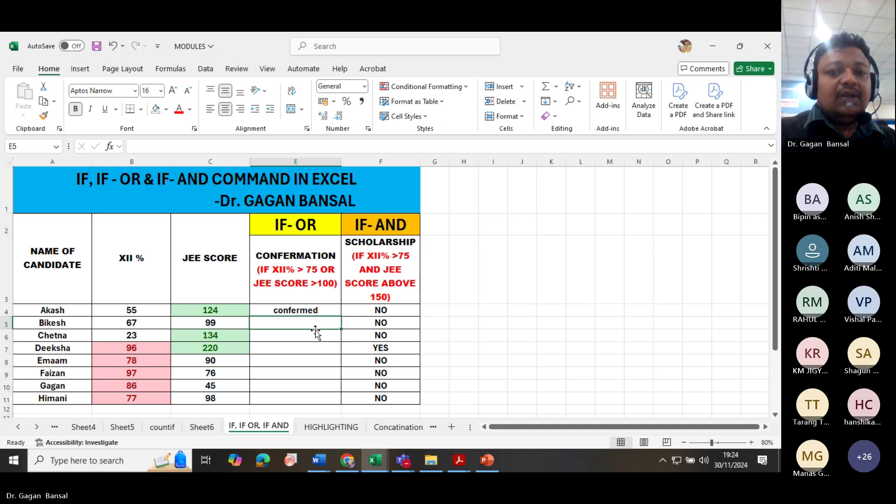
Fill the E4 formula down through E11 and check the results against the XII % and JEE scores
click(321, 311)
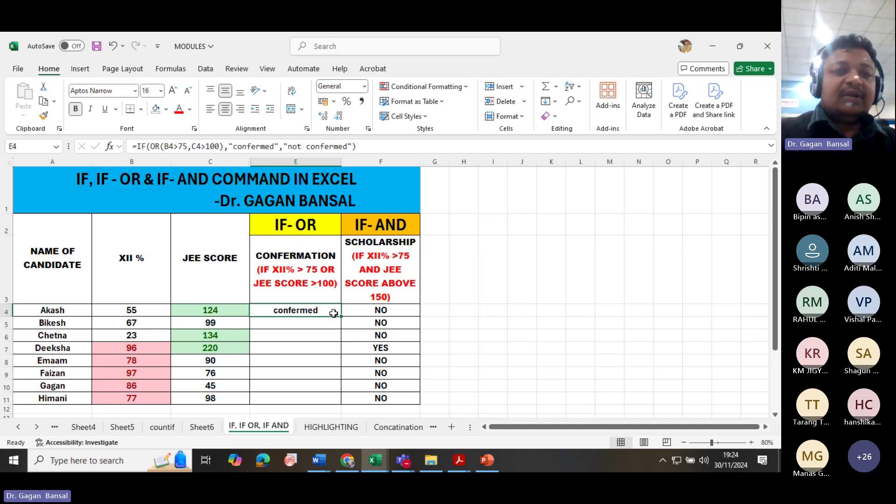
drag(342, 317, 337, 404)
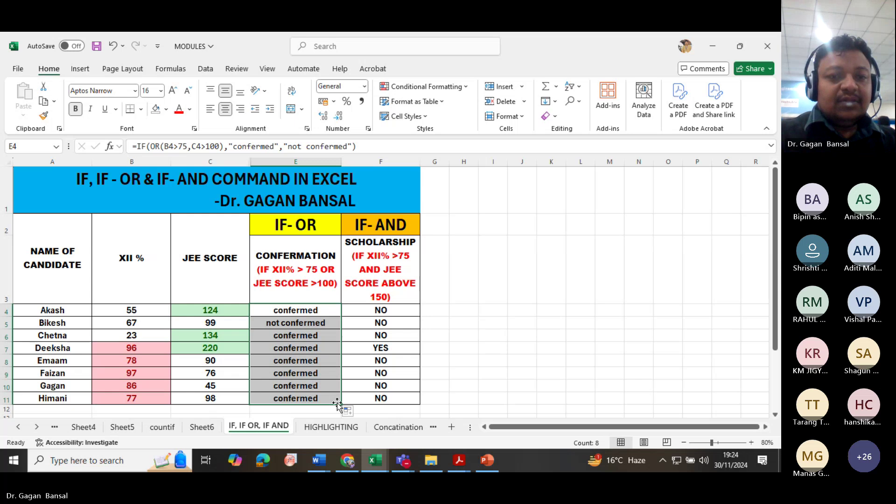
drag(140, 323, 197, 325)
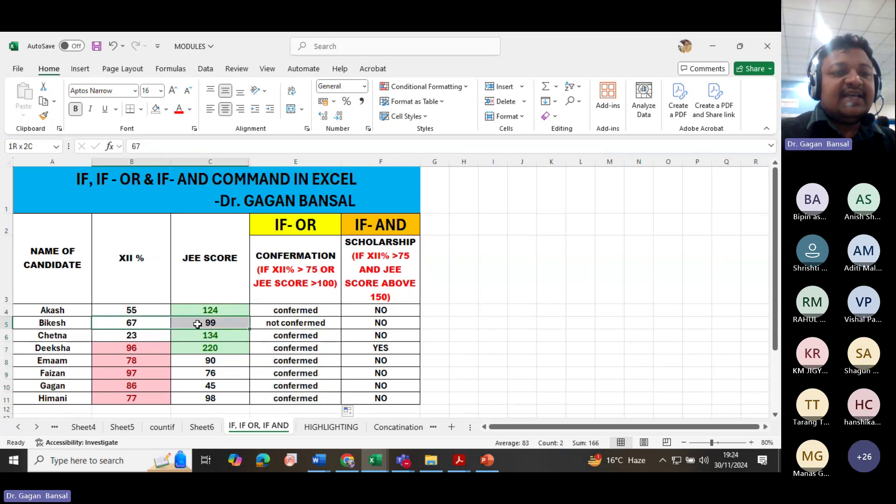
drag(149, 351, 145, 400)
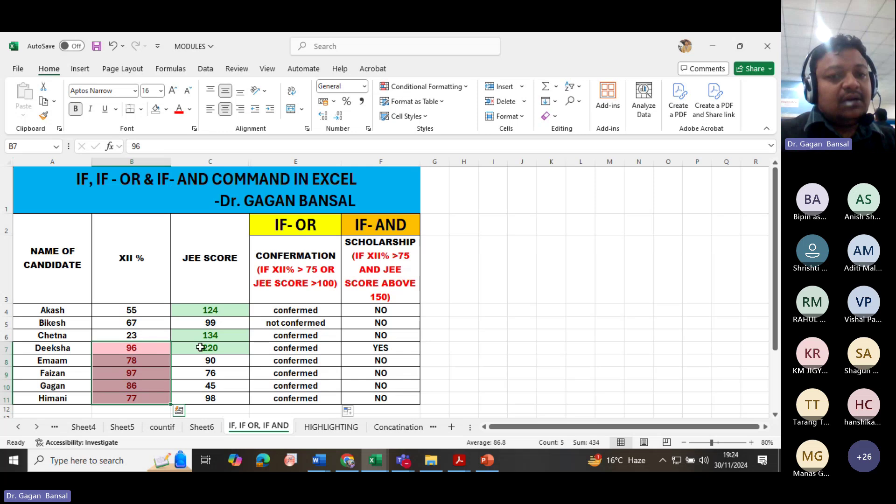
drag(200, 347, 210, 335)
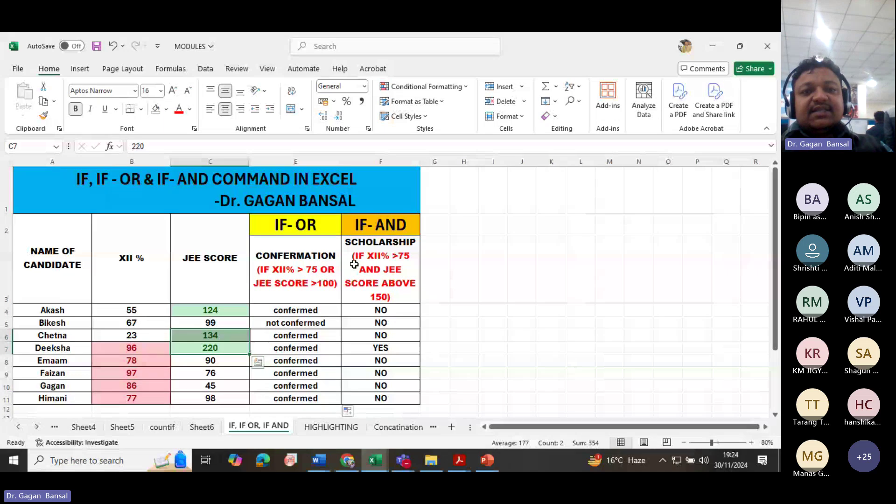
Hide the IF-OR column E and review the IF-AND scholarship results in F4:F11
click(291, 162)
right_click(296, 164)
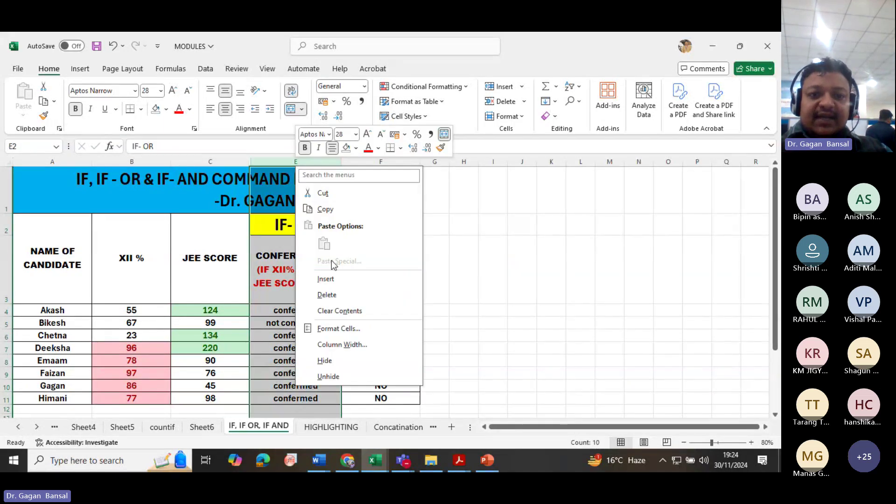
click(340, 358)
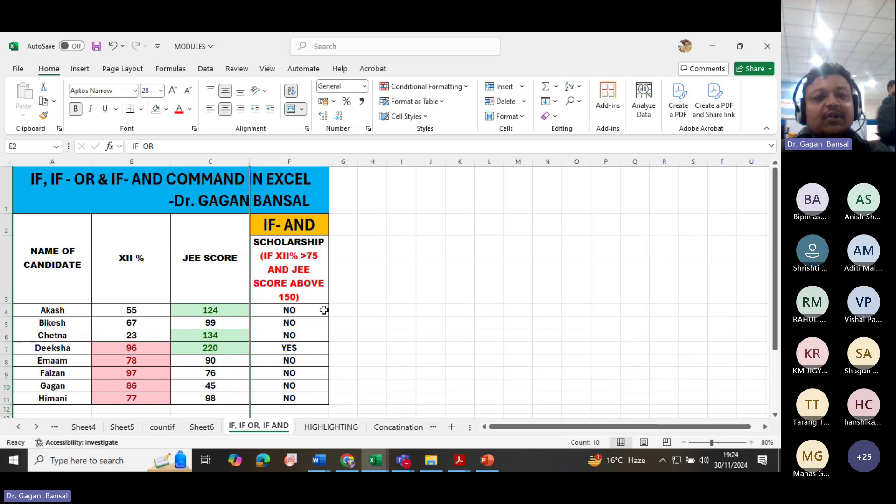
drag(316, 310, 309, 395)
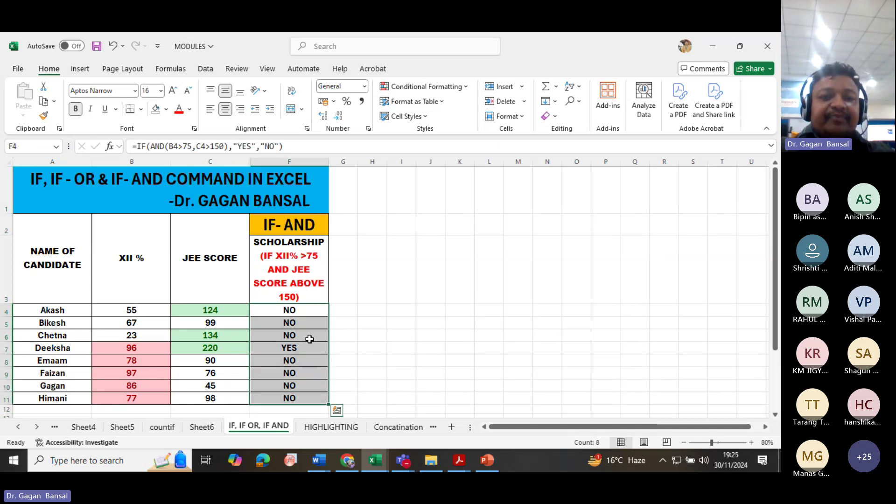
click(353, 348)
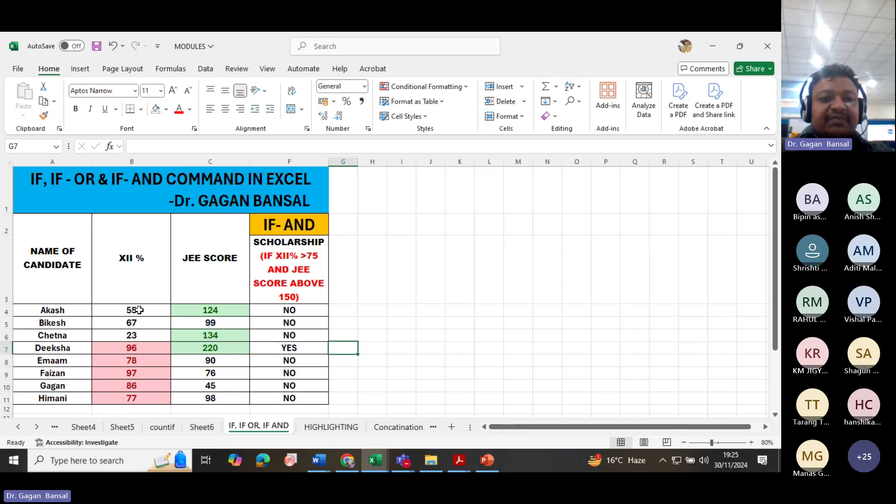
Clear the conditional formatting rules from the XII % and JEE score cells B4:C11
drag(139, 310, 194, 396)
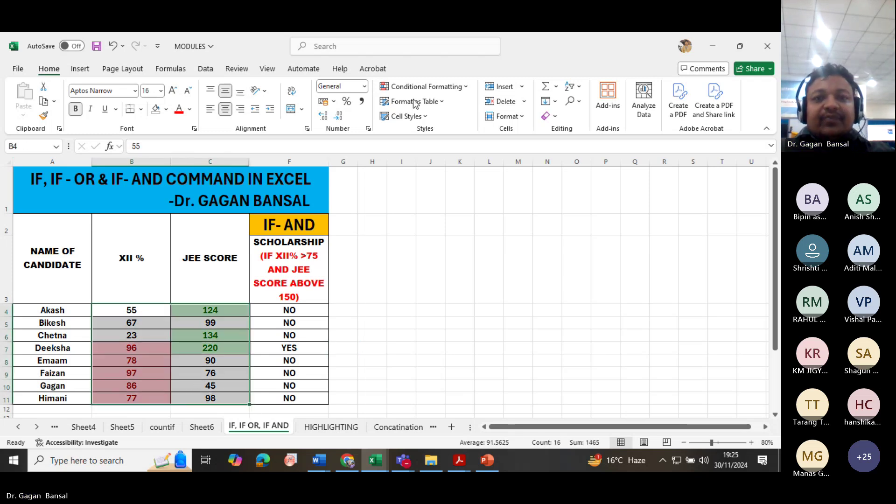
click(444, 88)
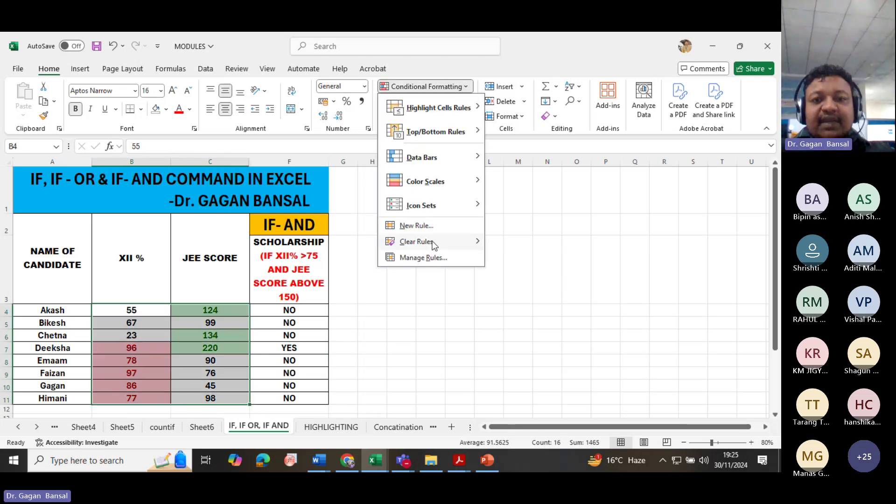
mouse_move(433, 246)
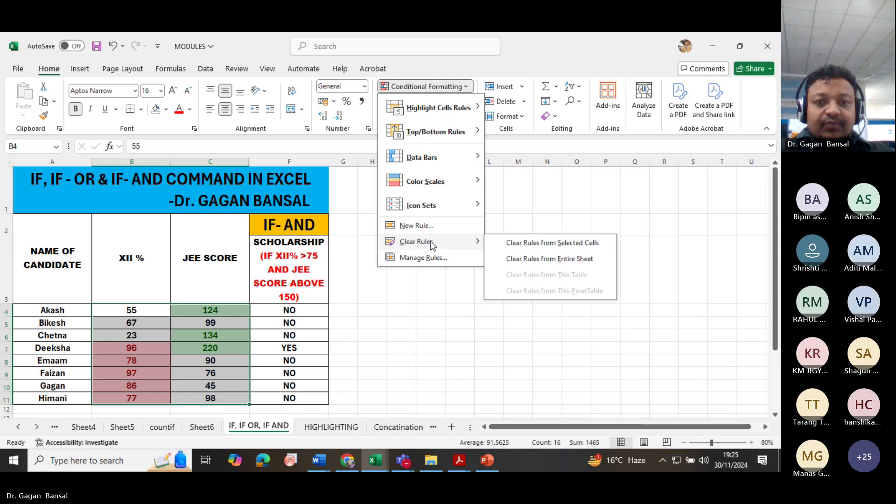
click(528, 244)
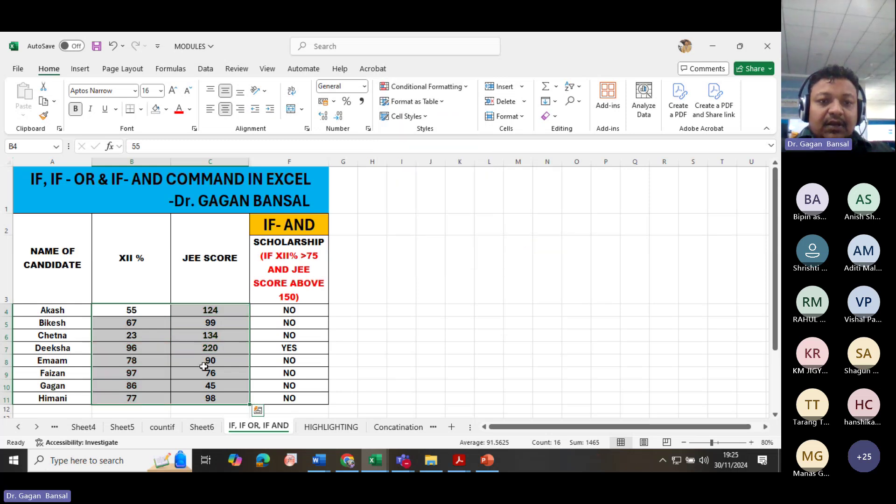
click(185, 358)
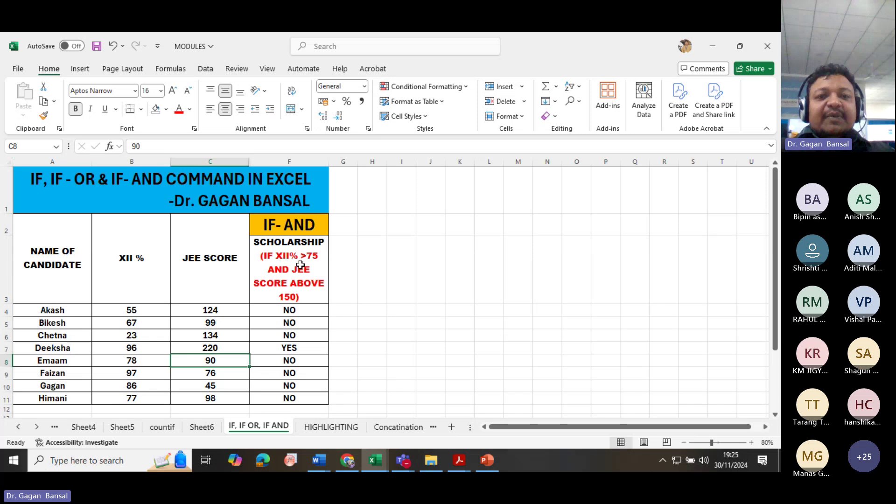
Fill the XII % values above 75 in B7:B11 with standard light green
click(140, 348)
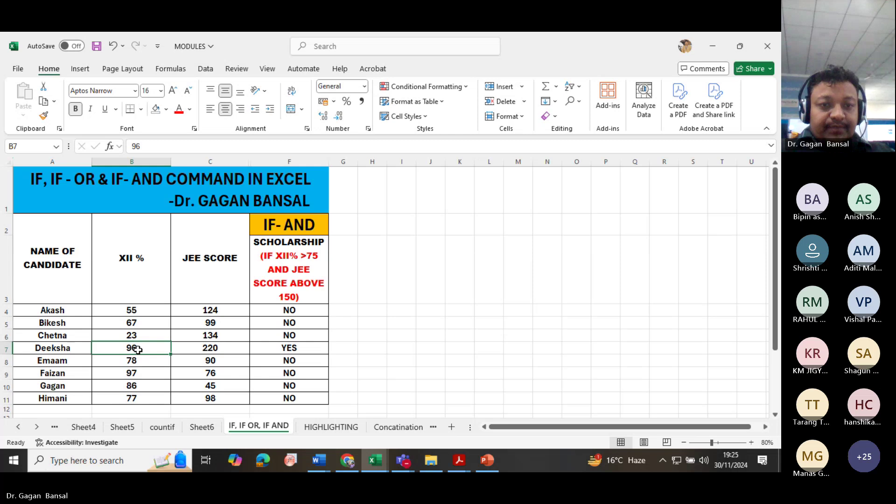
drag(138, 351, 140, 397)
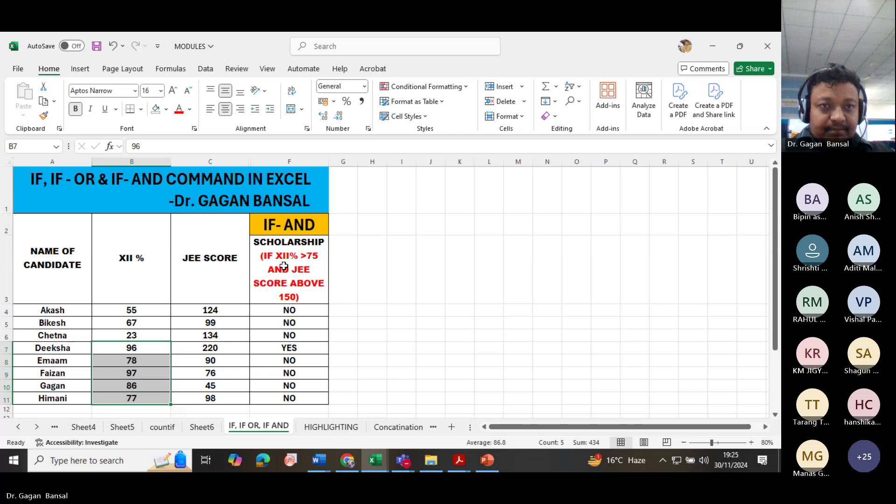
click(166, 111)
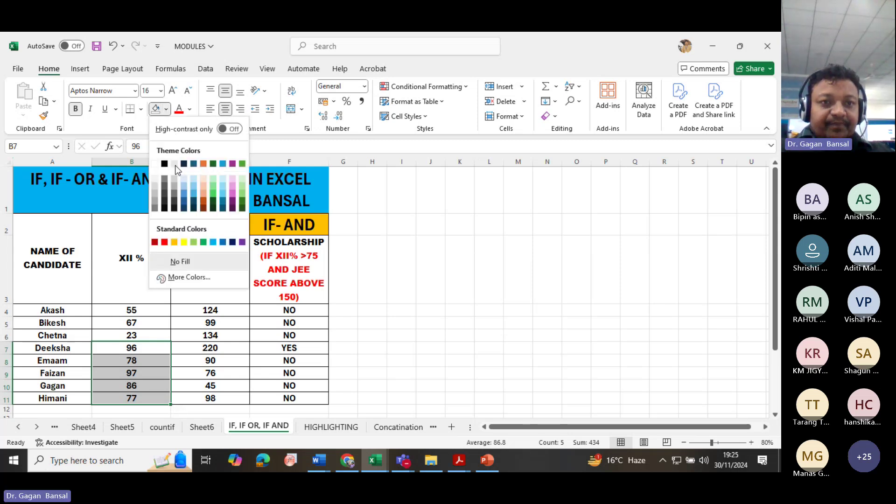
click(194, 243)
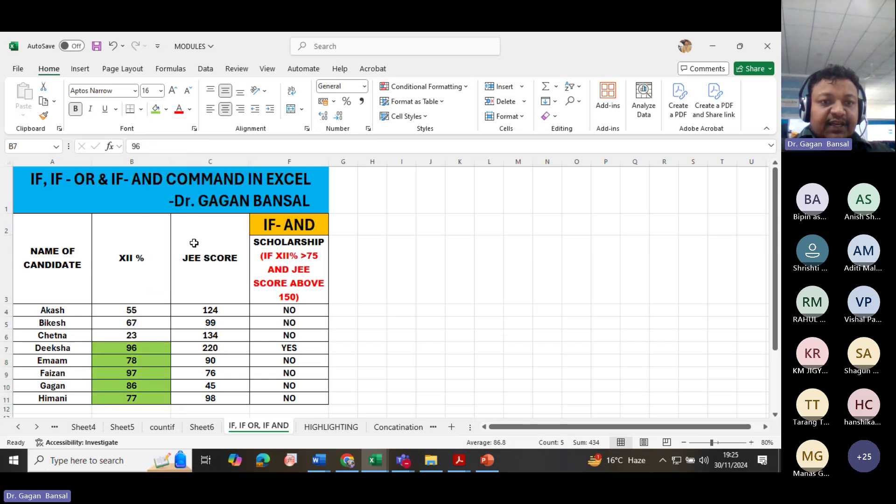
click(360, 387)
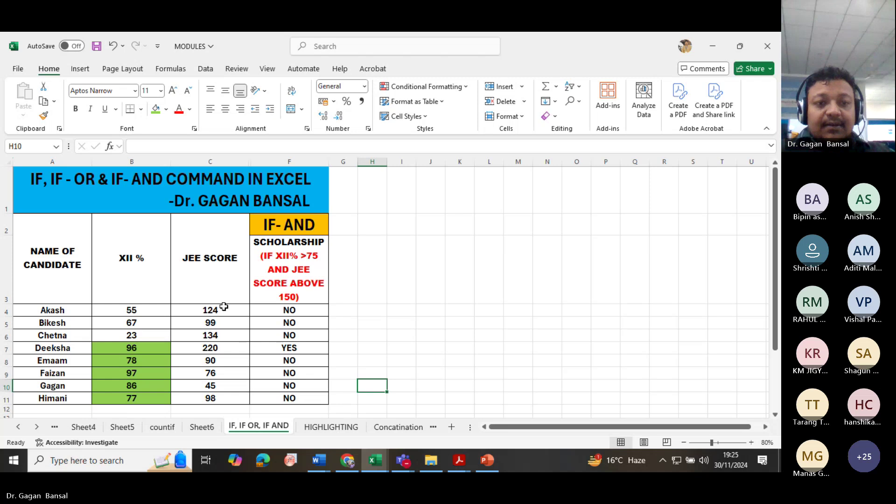
Fill the JEE score above 150 in C7 with the same light green and highlight B7:C7 as meeting both conditions
click(232, 353)
click(157, 110)
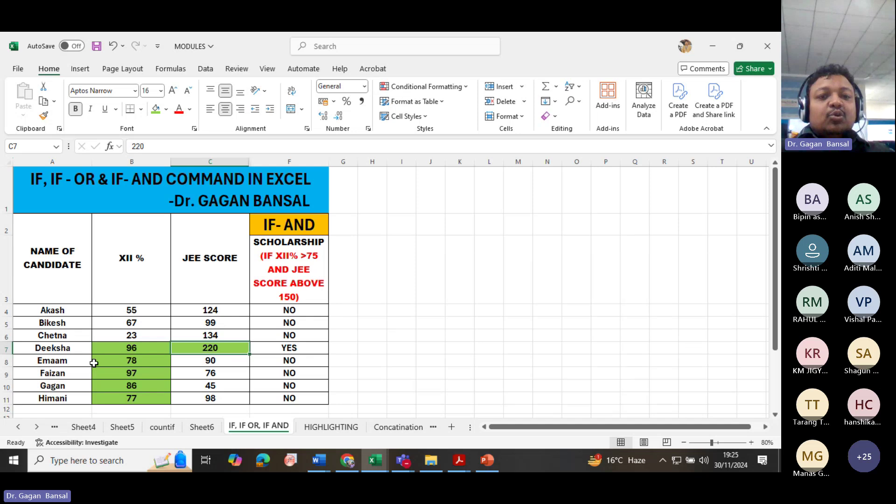
click(286, 373)
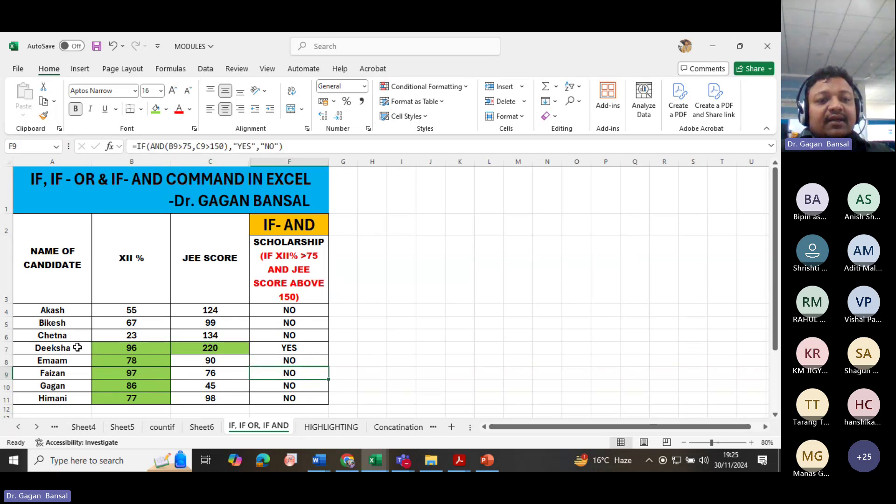
drag(110, 350, 211, 349)
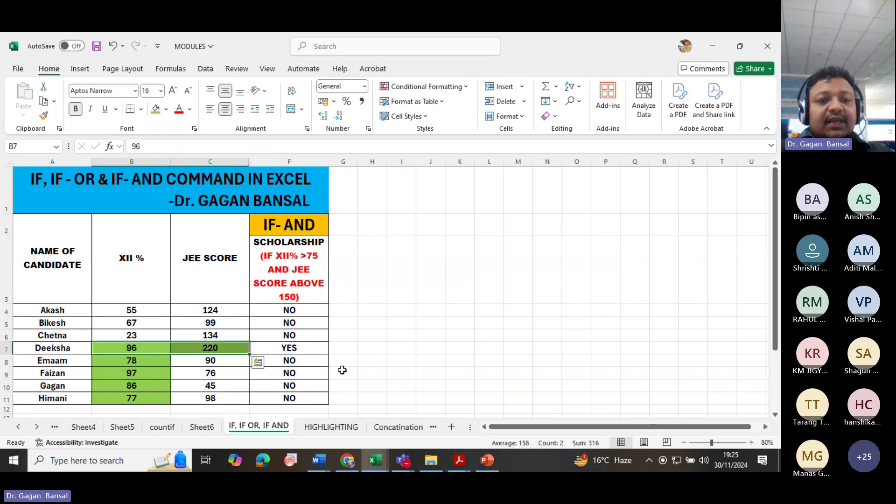
Clear the scholarship results in F4:F11
click(362, 372)
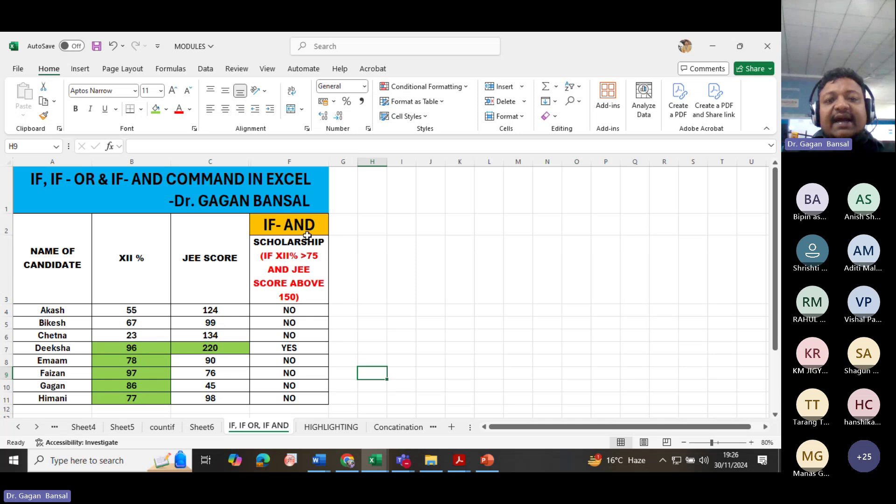
drag(299, 309, 310, 396)
key(Delete)
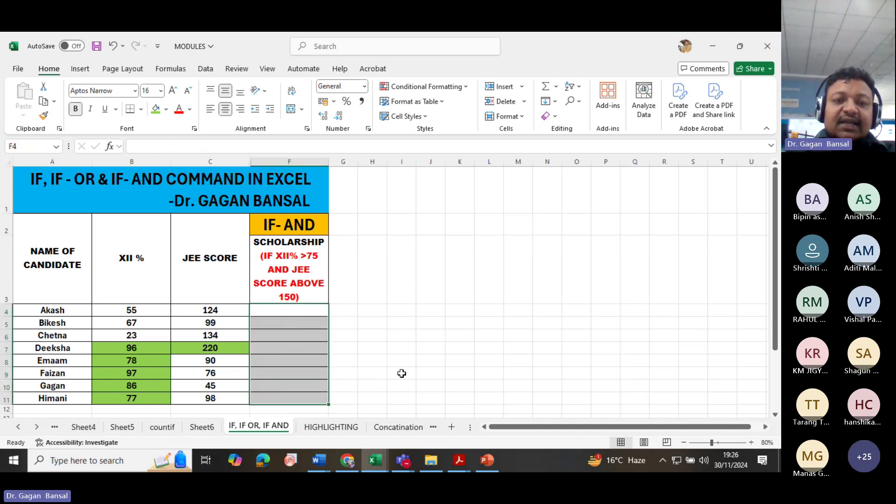
Start an IF formula with a nested AND in F4, entering B4>75 as the first condition
click(271, 312)
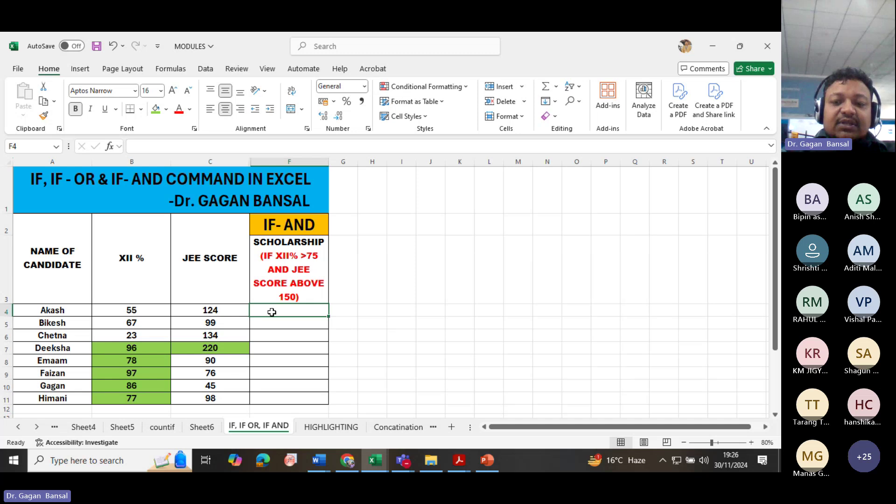
text(=)
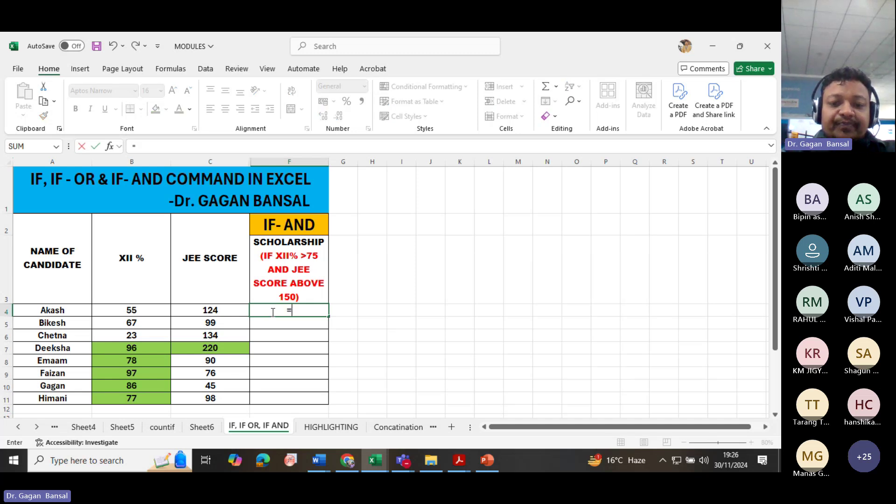
text(if)
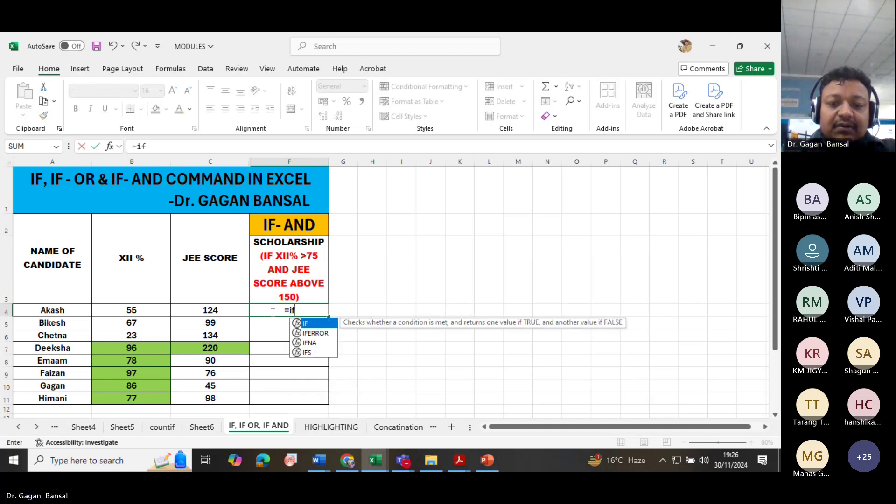
text(()
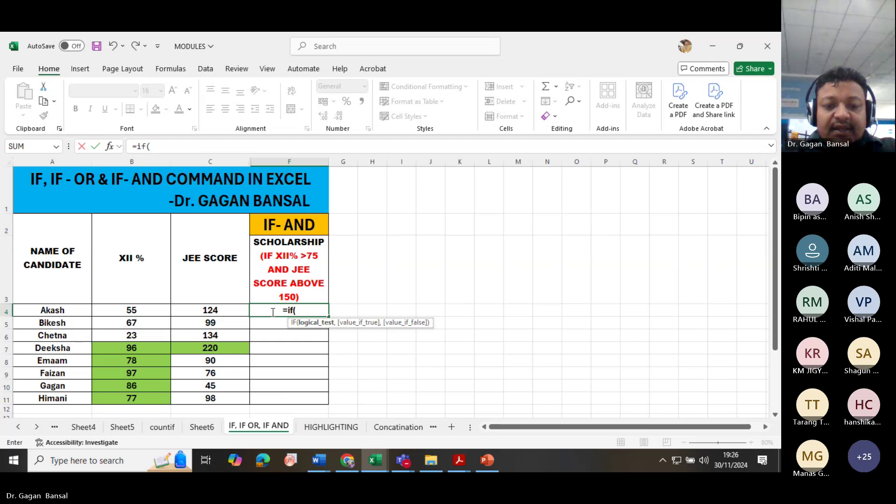
text(and)
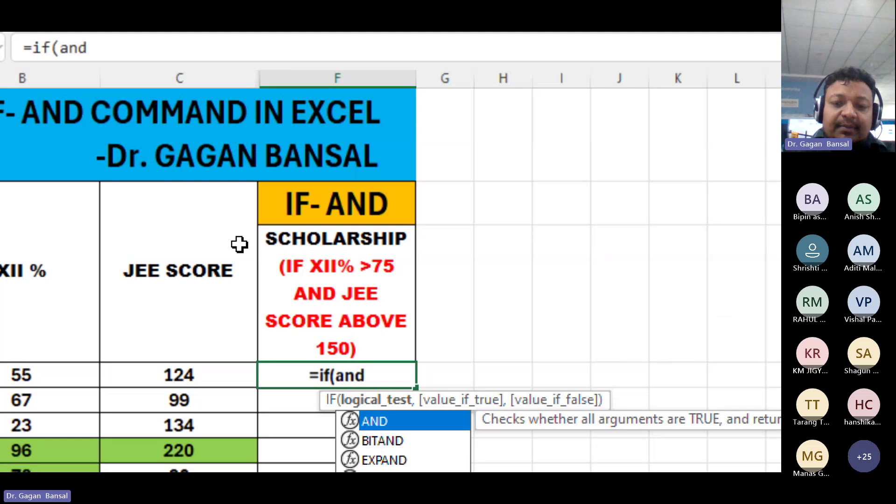
text(()
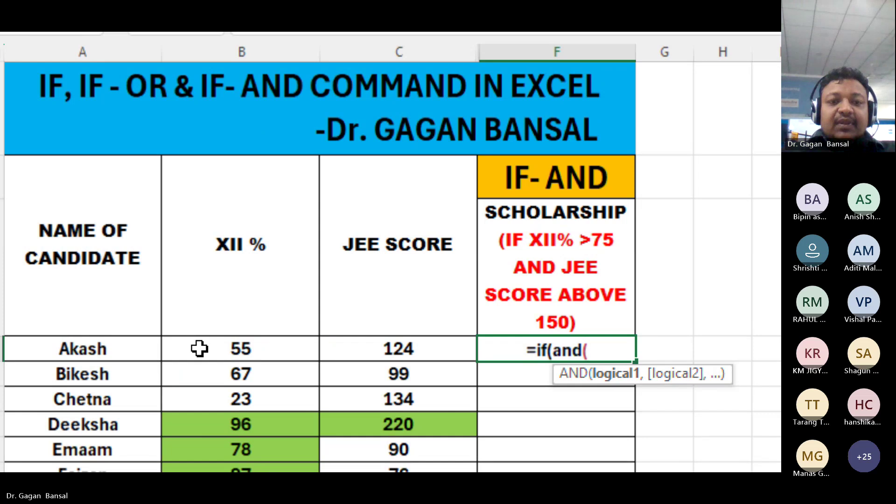
click(200, 348)
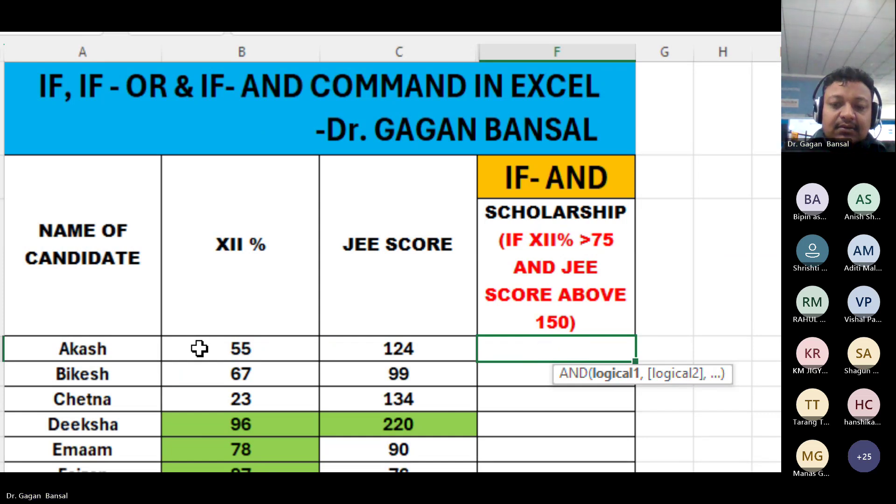
text(>)
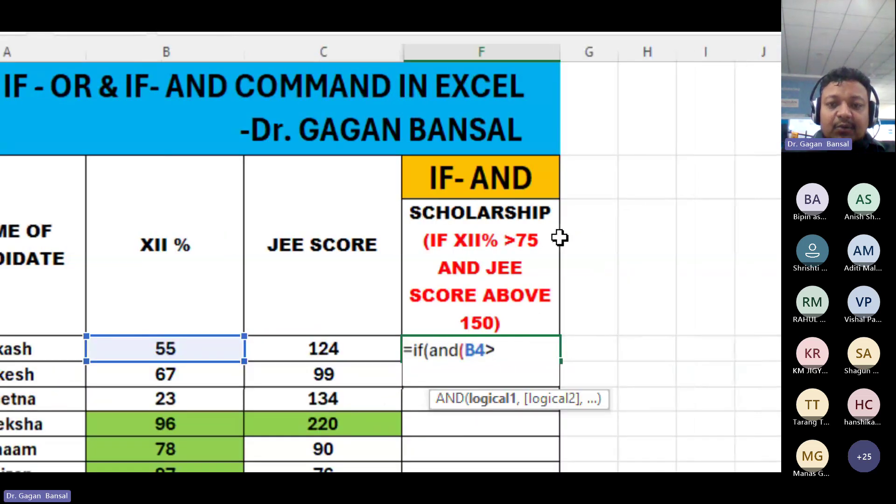
text(75)
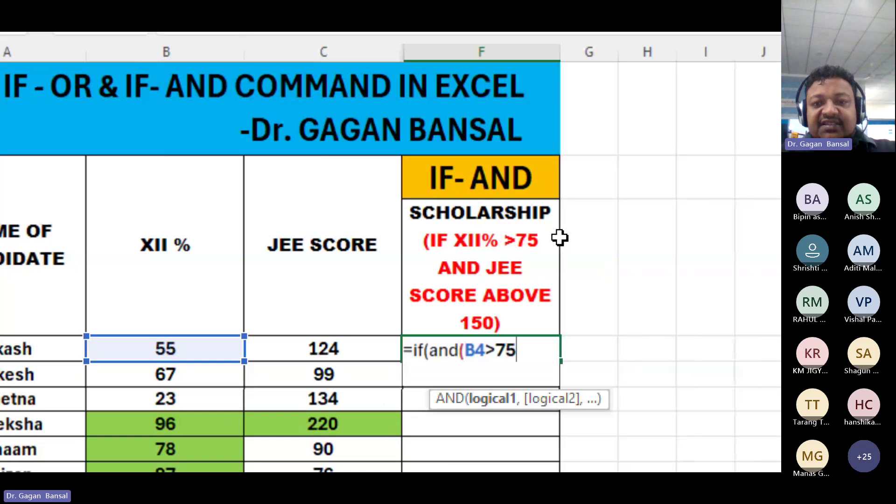
text(,)
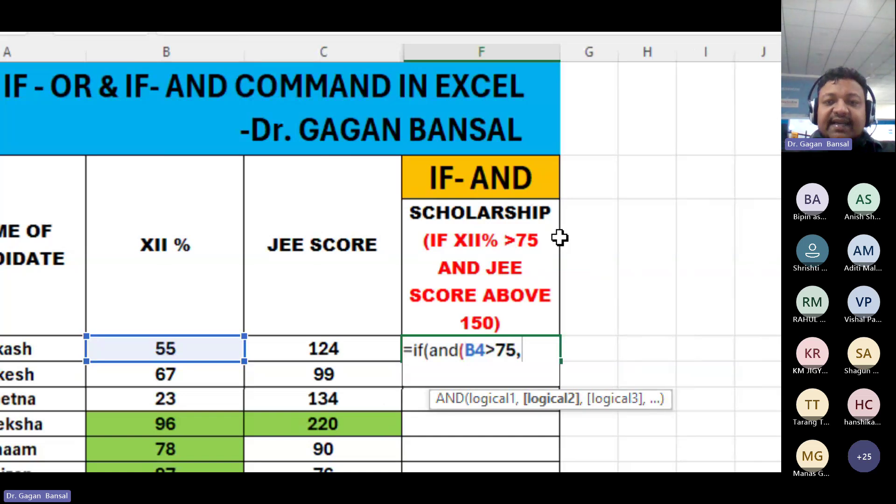
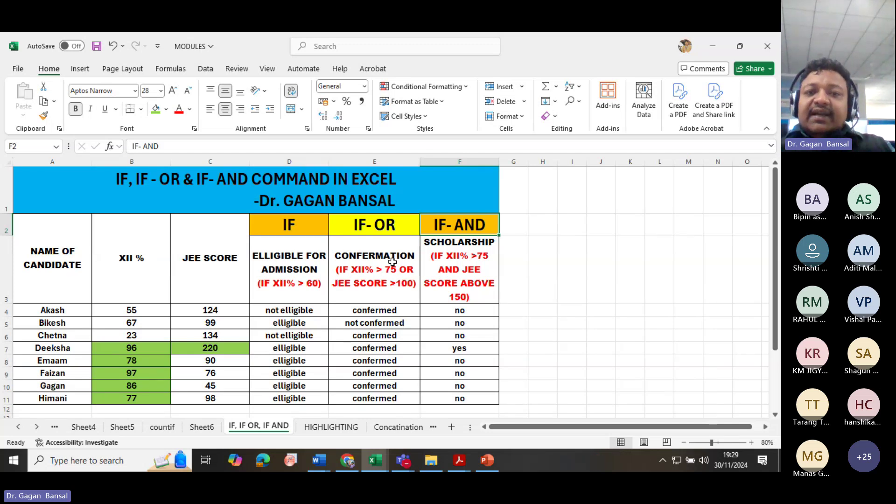
click(354, 229)
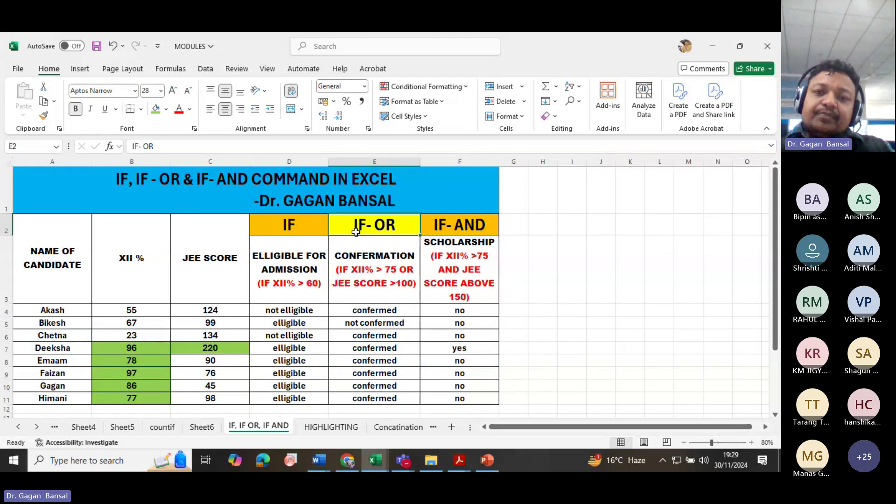
click(443, 225)
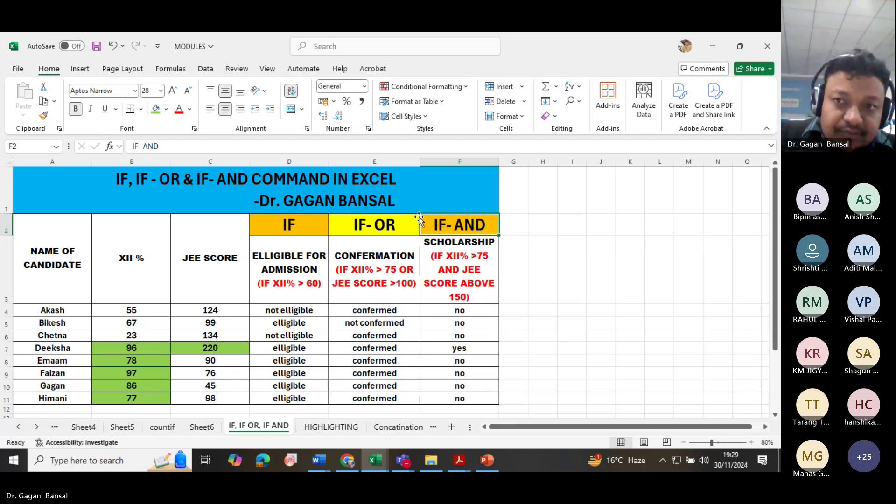
click(355, 460)
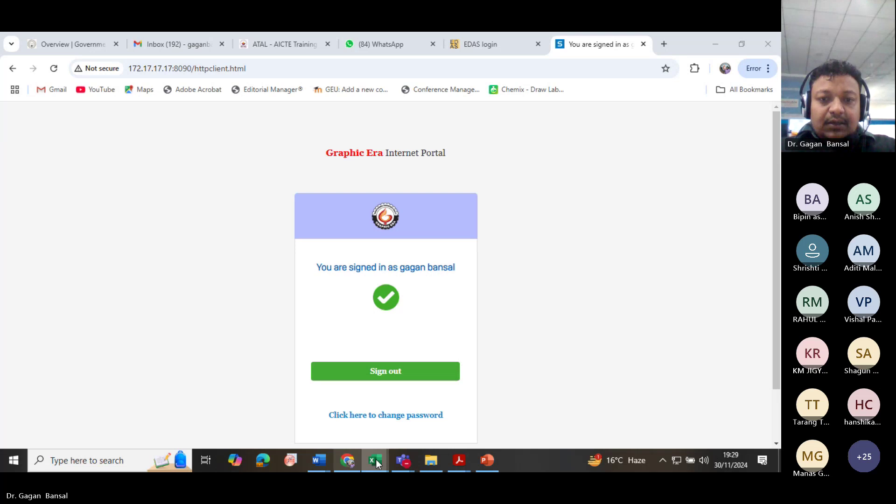
mouse_move(377, 463)
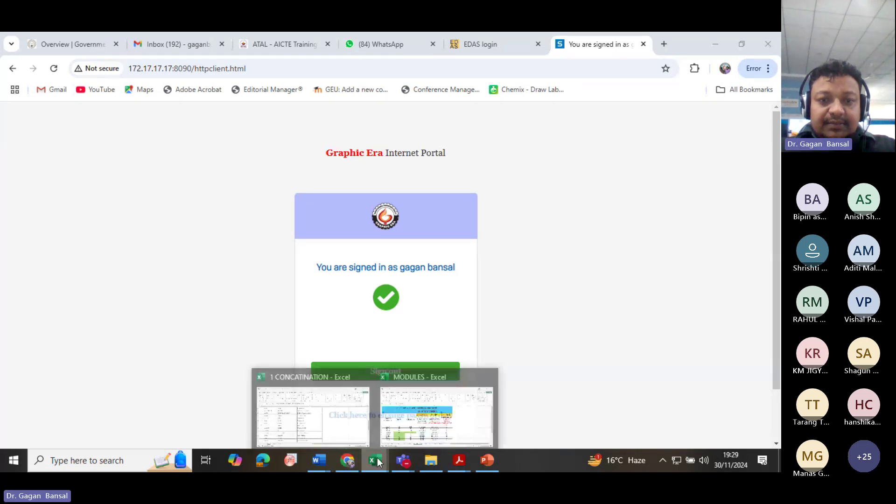
click(405, 422)
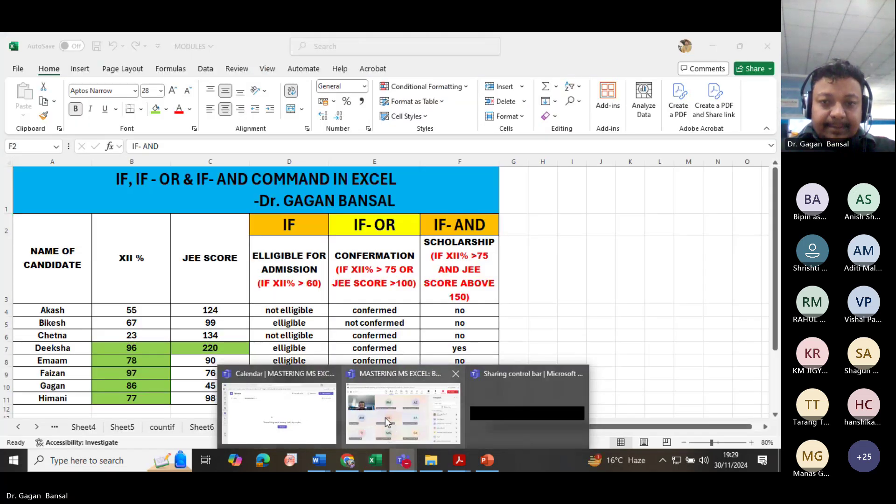
Restart sharing of the entire screen in the Teams meeting and return to the MODULES workbook in Excel
click(385, 418)
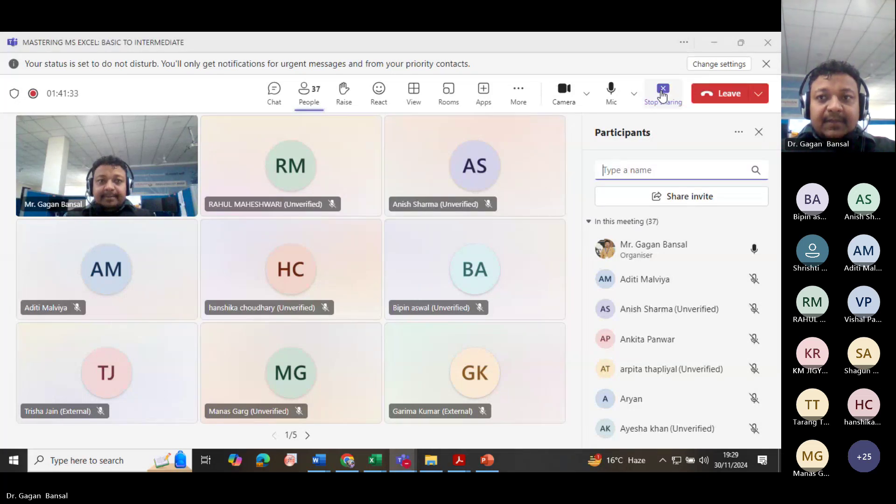
click(663, 94)
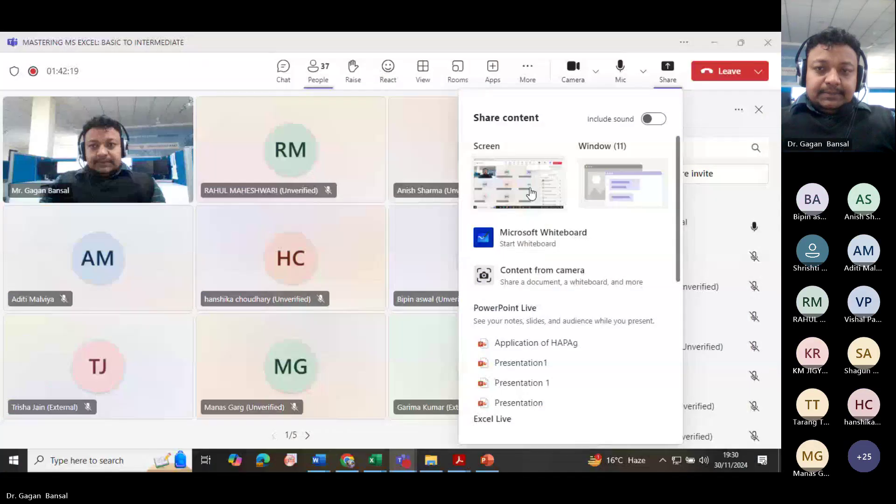
click(531, 191)
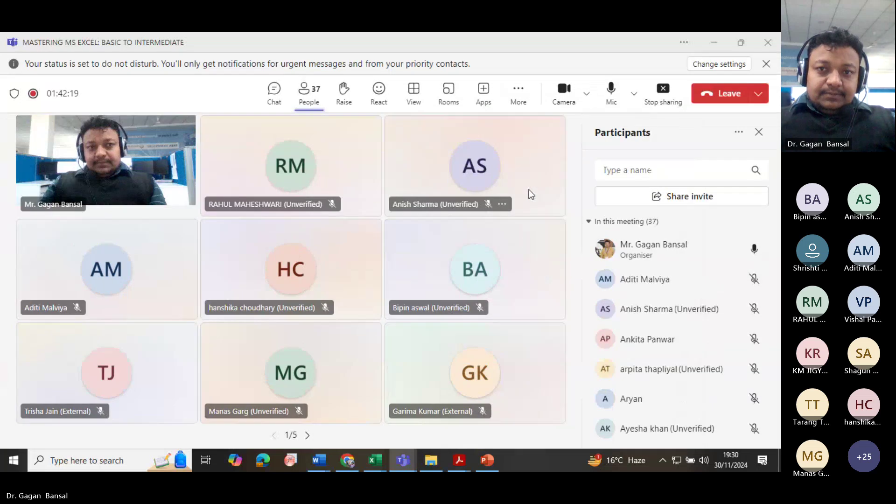
click(376, 462)
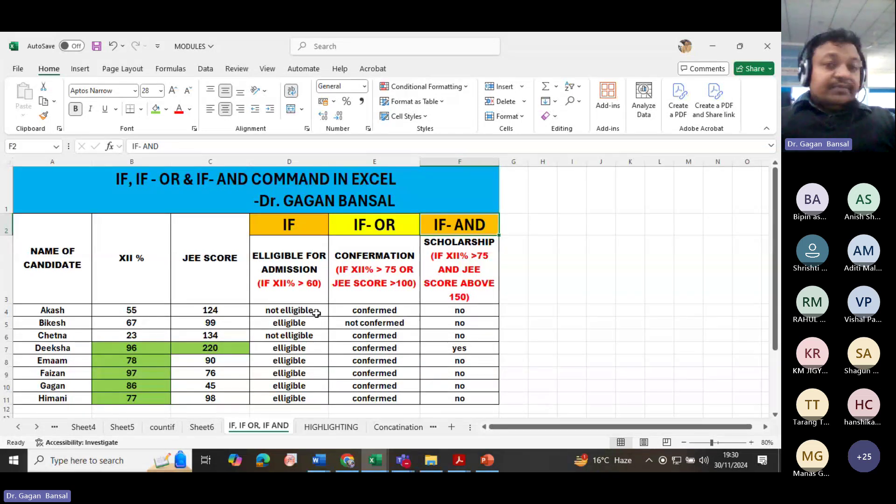
Remove the "not elligible" value-if-false text from the IF formula in D4 and fill the formula down to D11
click(313, 312)
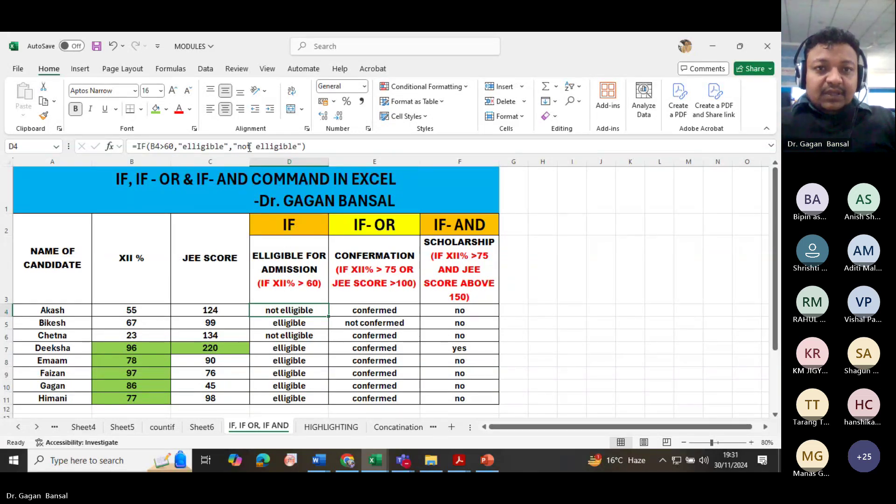
click(316, 148)
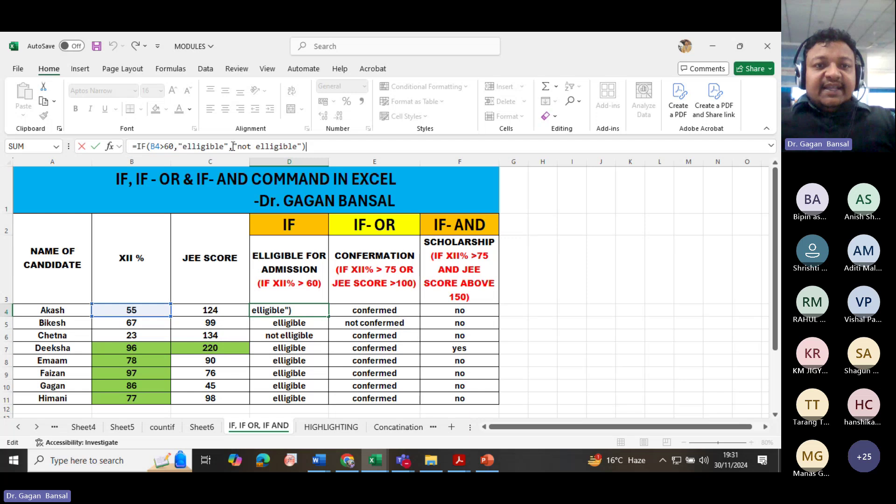
drag(234, 147, 303, 147)
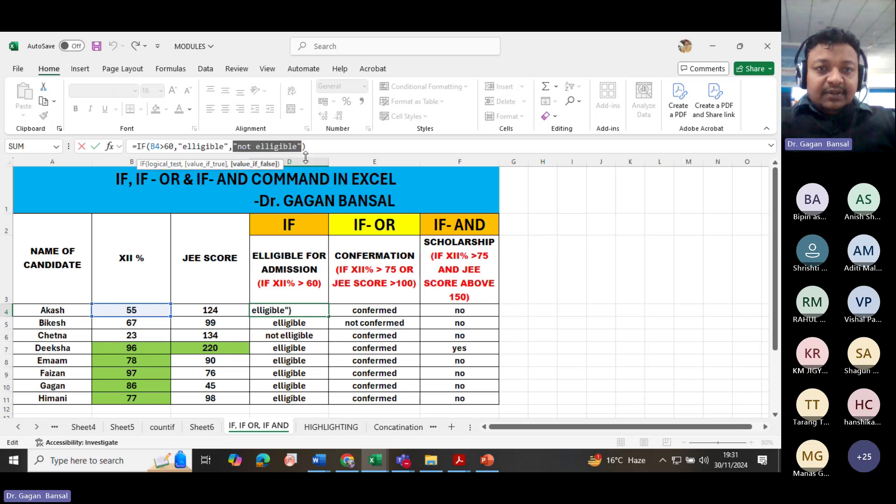
key(BackSpace)
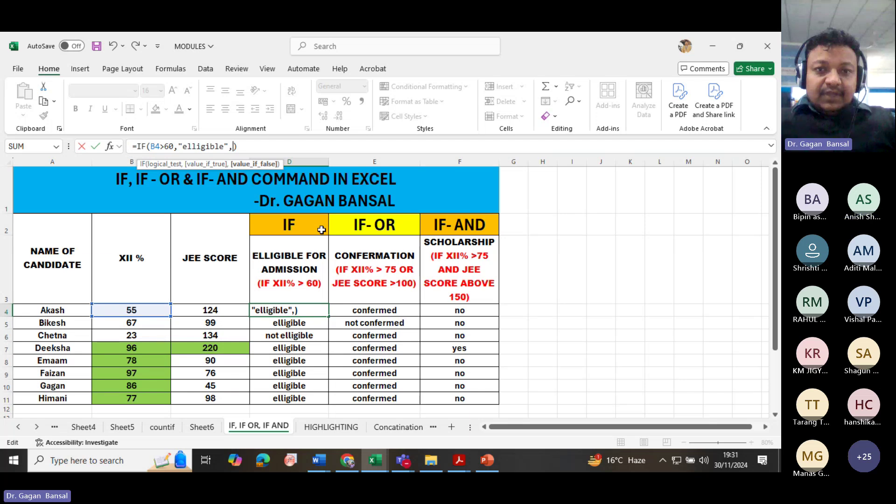
key(Return)
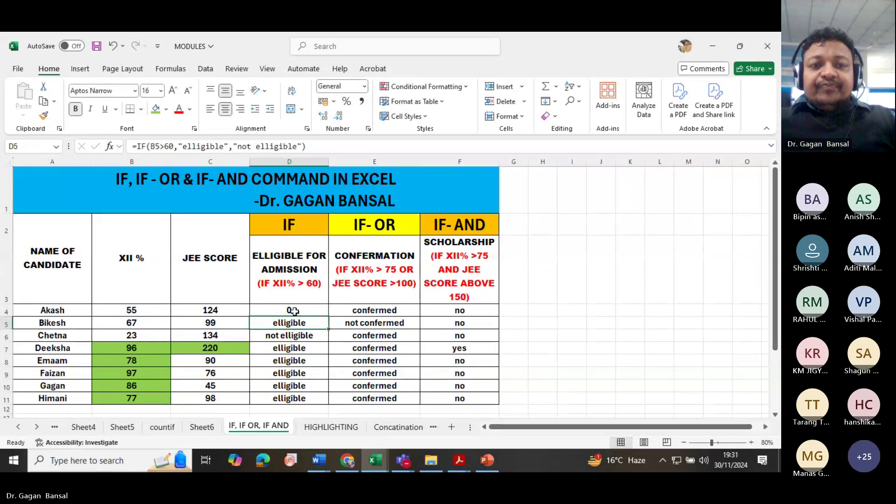
click(324, 312)
drag(328, 316, 334, 400)
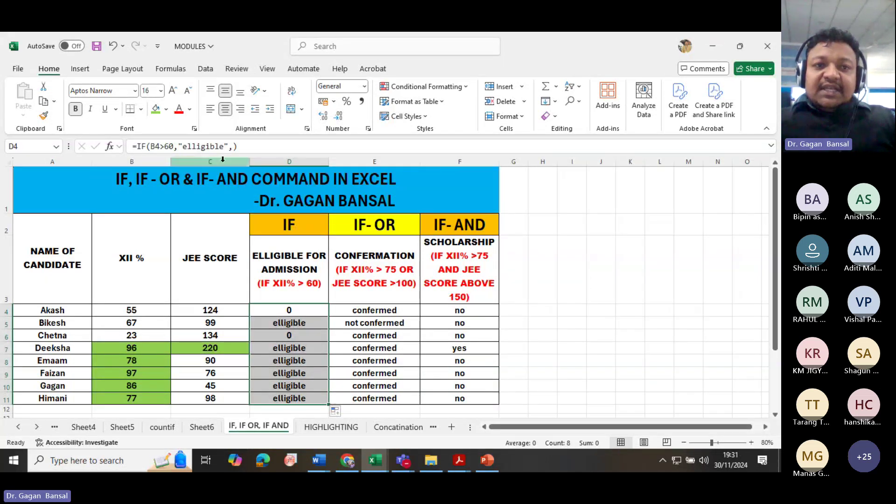
Delete the word elligible from the value-if-true argument in D4, leaving empty quotes in =IF(B4>60,"",)
click(225, 148)
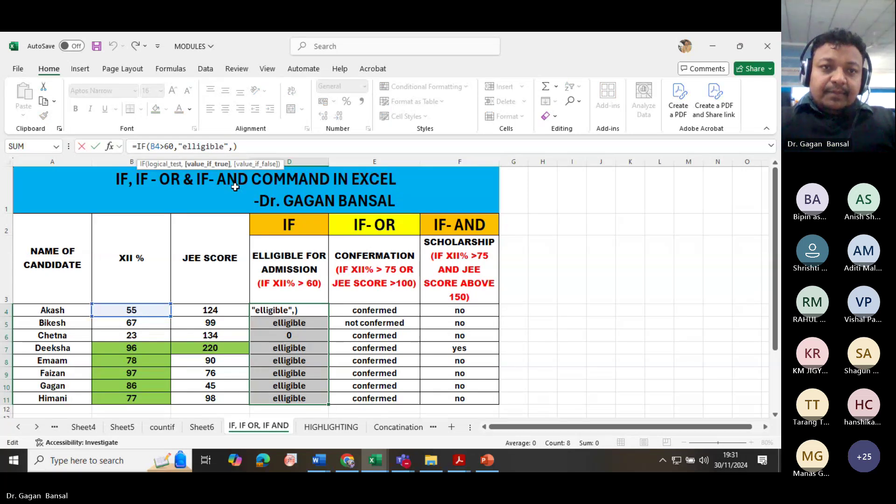
key(BackSpace)
key(BackSpace)
key(BackSpace)
key(BackSpace)
key(BackSpace)
key(BackSpace)
key(BackSpace)
key(BackSpace)
key(BackSpace)
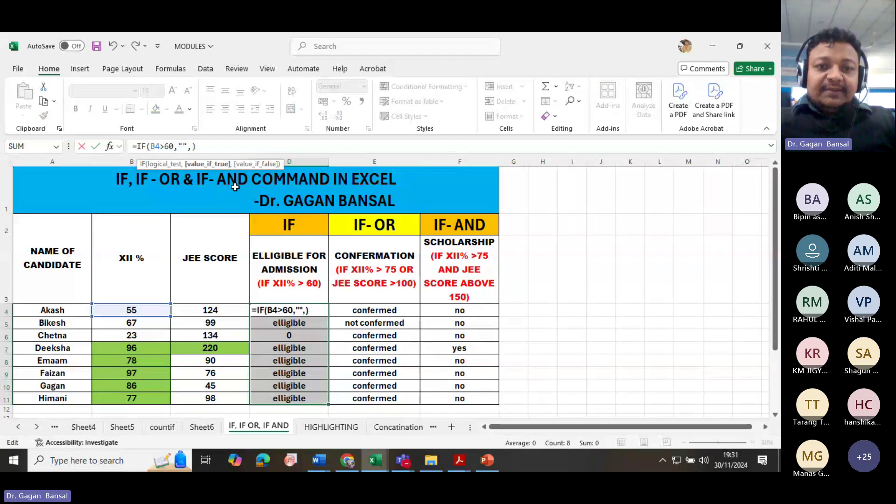
key(Return)
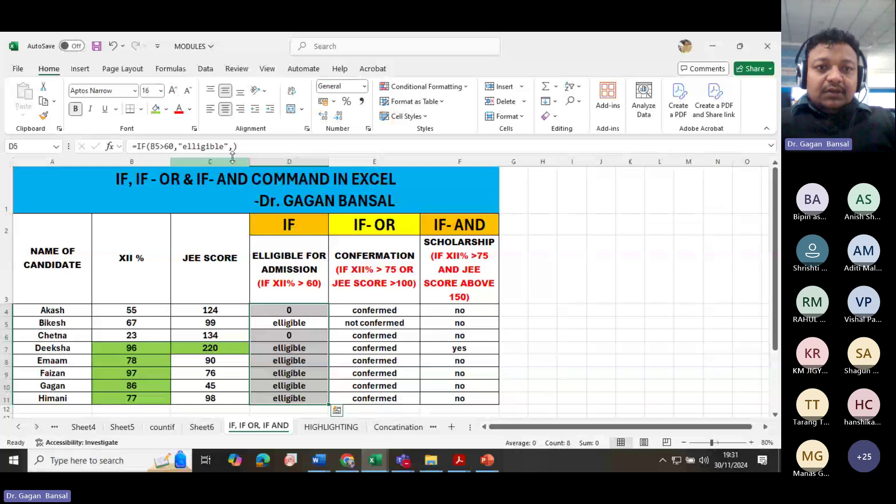
Remove the empty quotes from the value-if-true argument in D4, leaving =IF(B4>60,,), and fill the formula down to D11
click(310, 314)
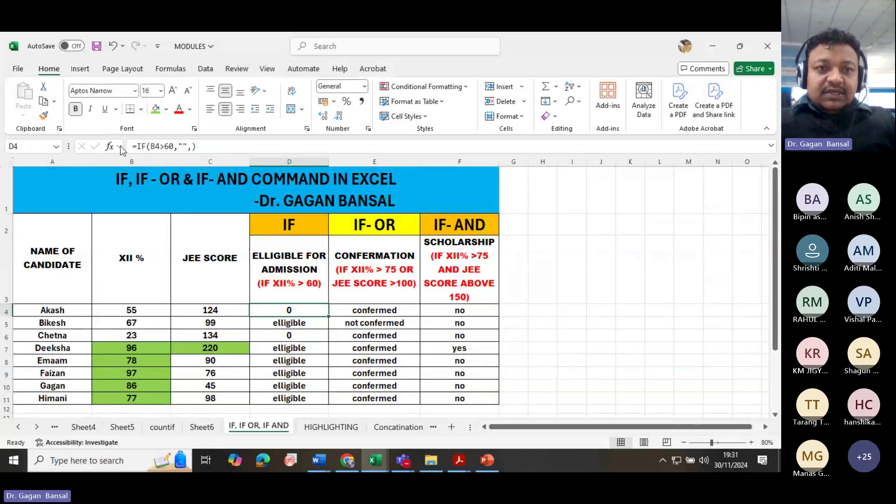
click(187, 146)
text(\)
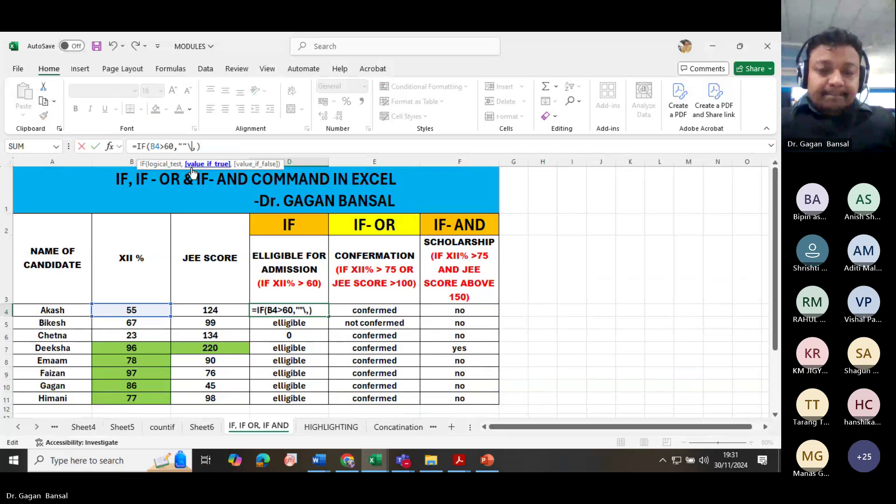
key(BackSpace)
key(BackSpace)
key(BackSpace)
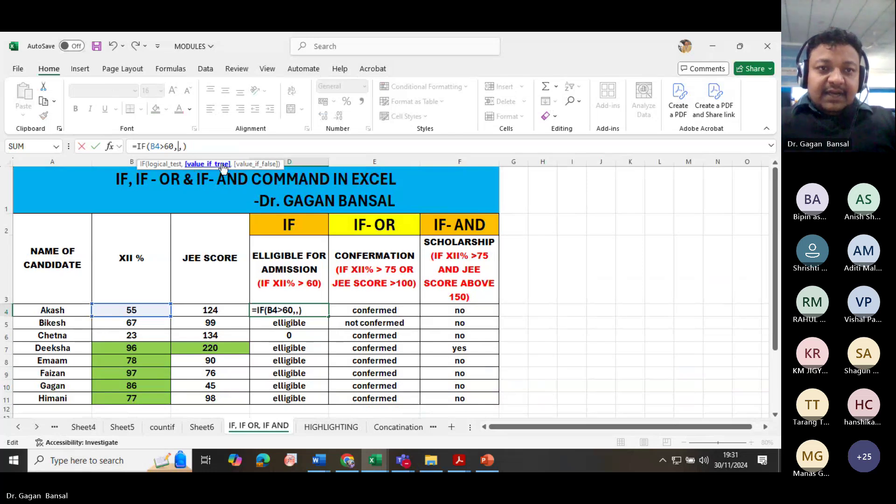
click(207, 146)
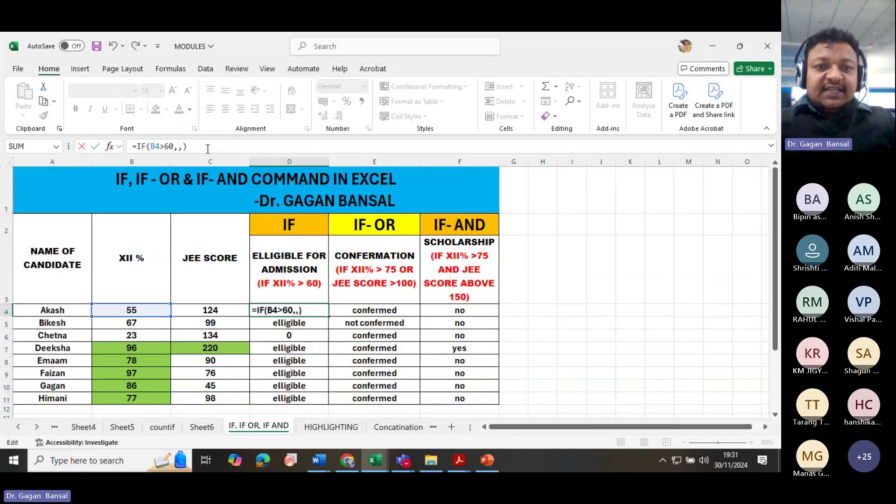
key(Return)
click(288, 309)
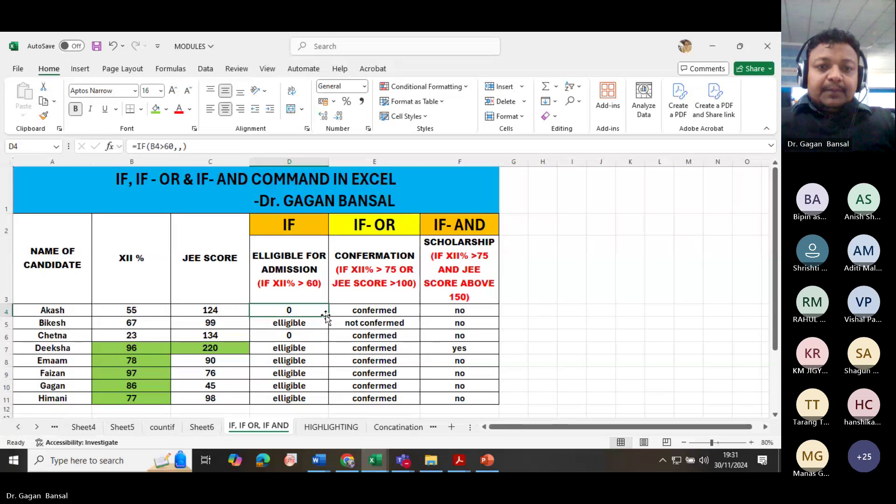
drag(327, 316, 325, 399)
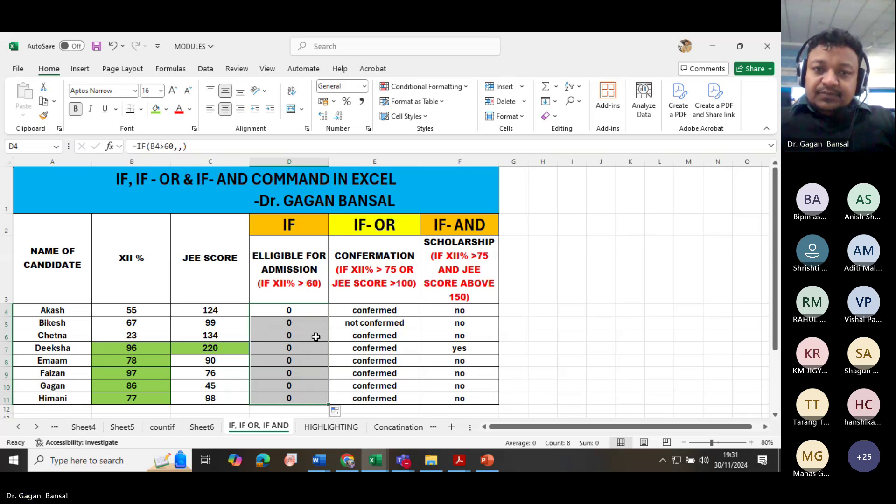
Enter 1 as the value-if-true argument in D4, making =IF(B4>60,1,), and fill the formula down to D11
click(177, 147)
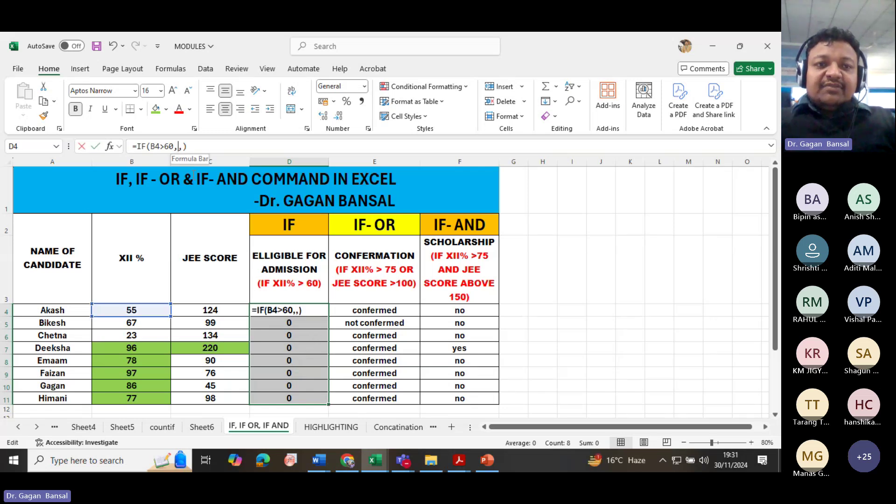
text(1)
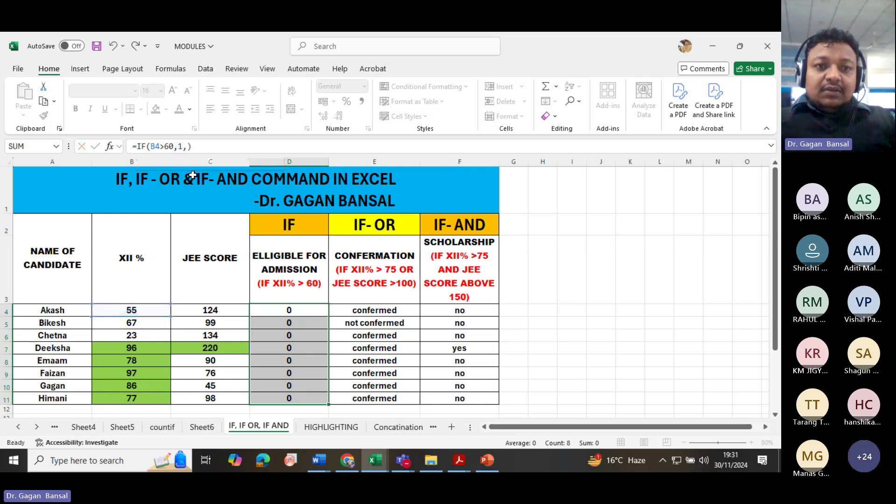
key(Return)
click(310, 311)
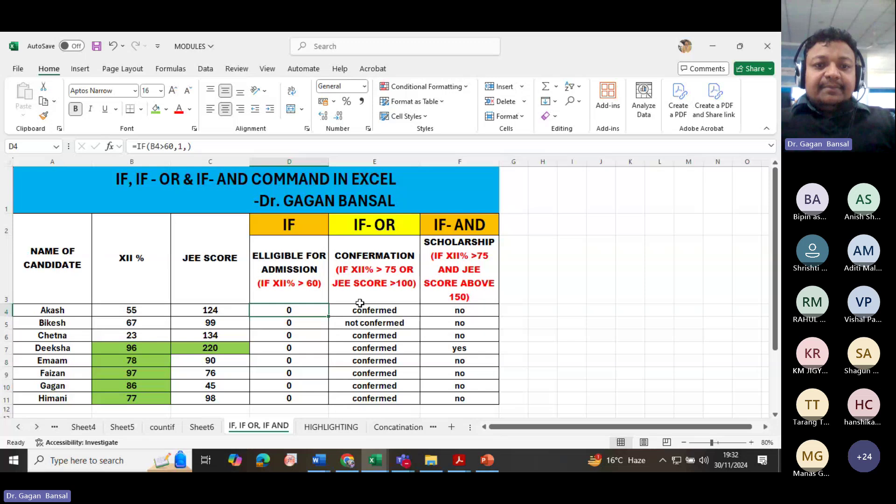
double_click(328, 316)
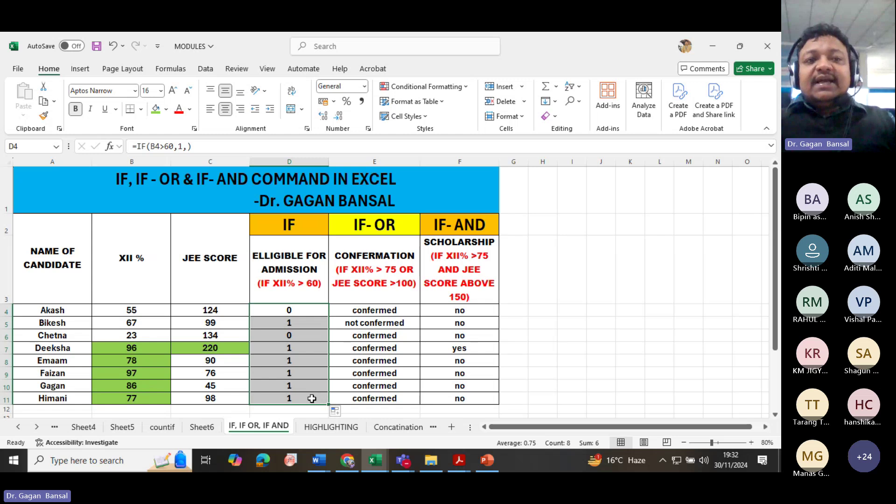
Add "aaa" as the value-if-false argument of the IF formula in D4 and fill it down to D11
key(F2)
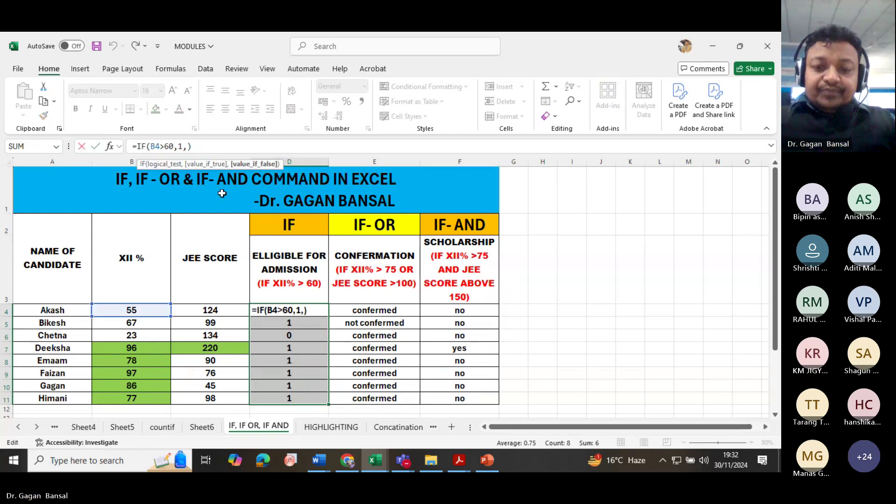
text("")
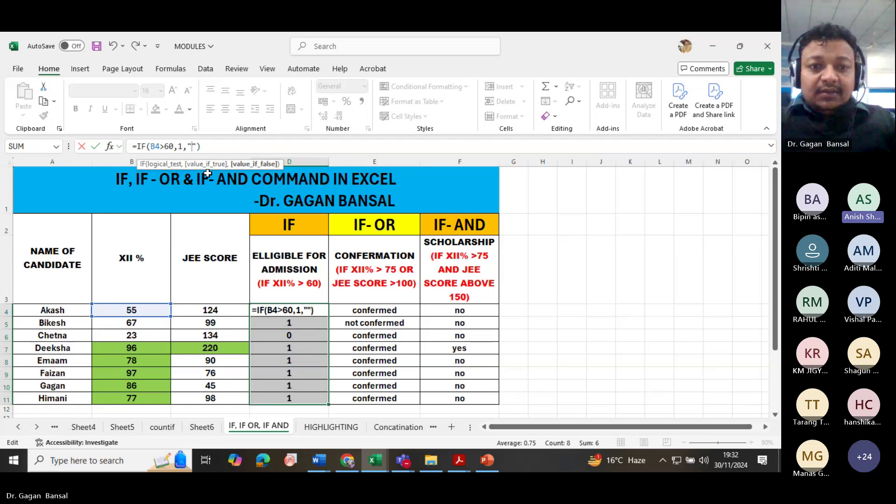
text(aaa)
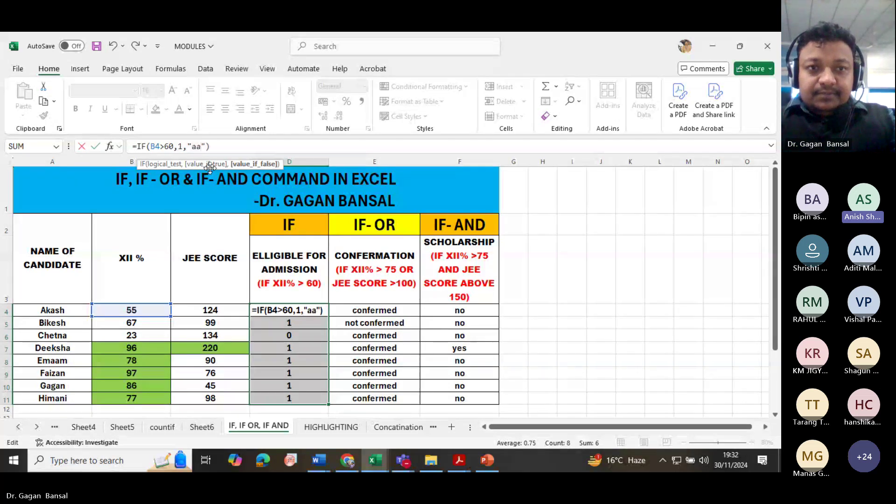
key(Return)
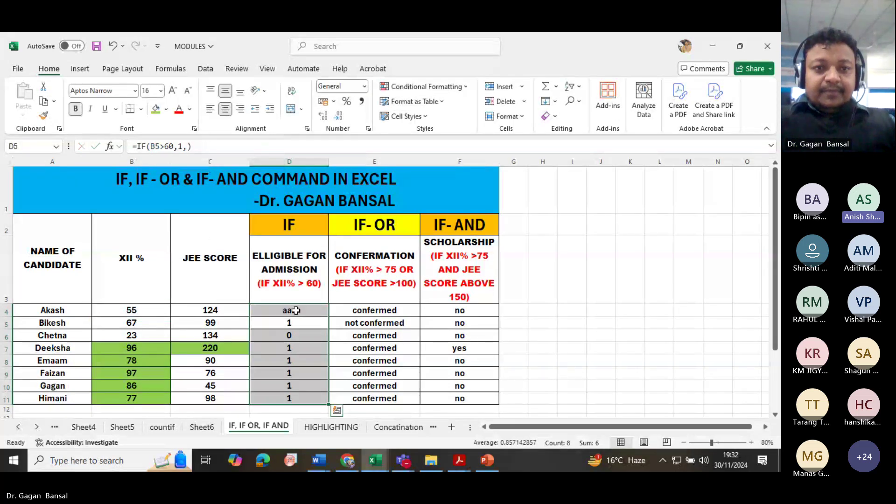
click(304, 312)
double_click(328, 317)
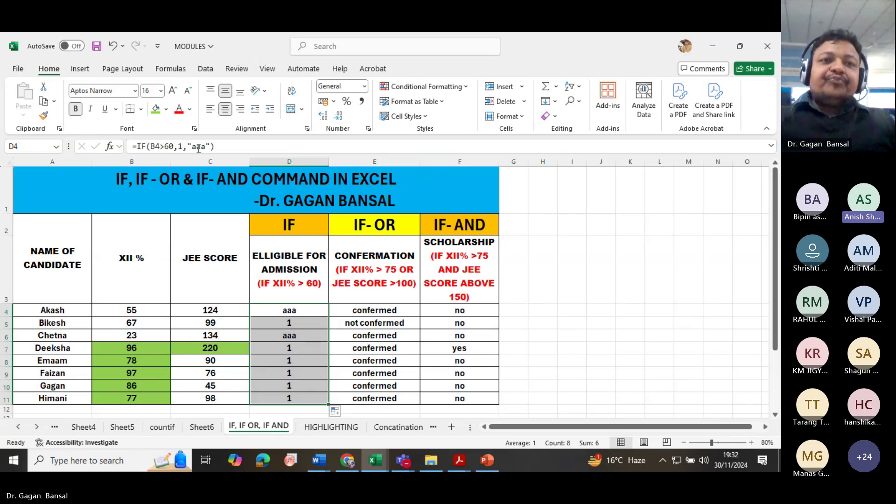
Delete the value-if-true 1 from the IF formulas in D4 and D5, then fill D5's formula down to D11
click(184, 147)
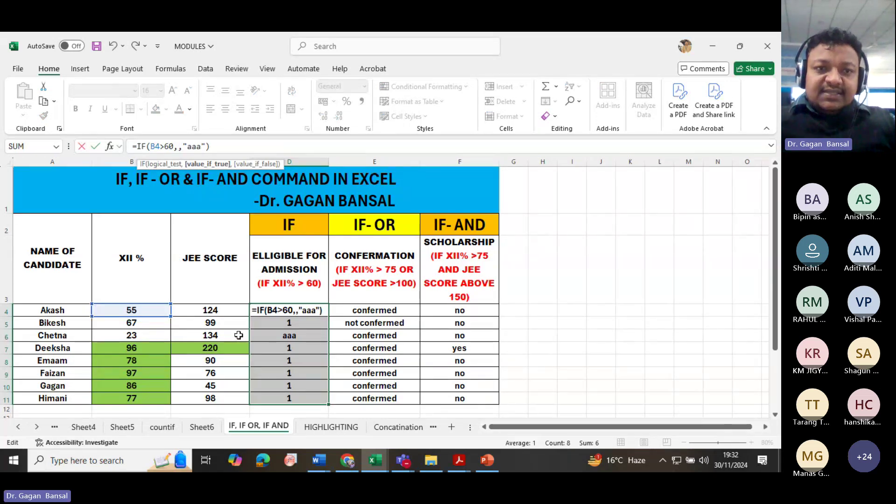
key(BackSpace)
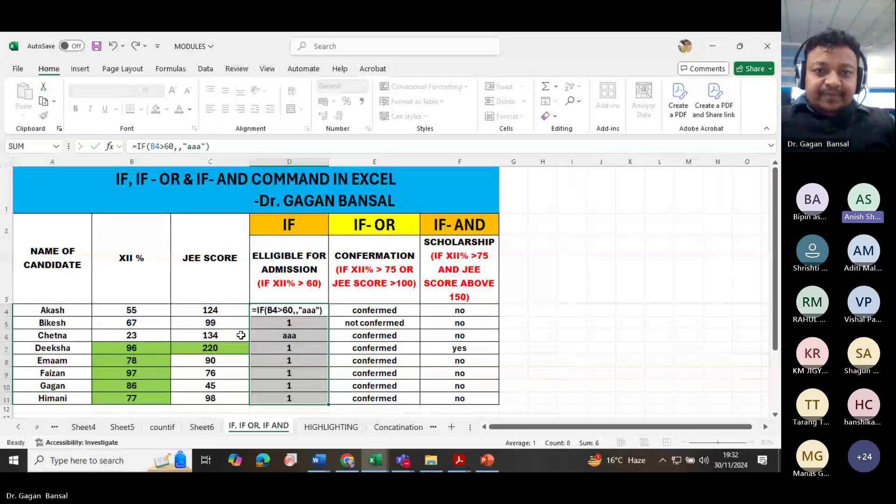
key(Return)
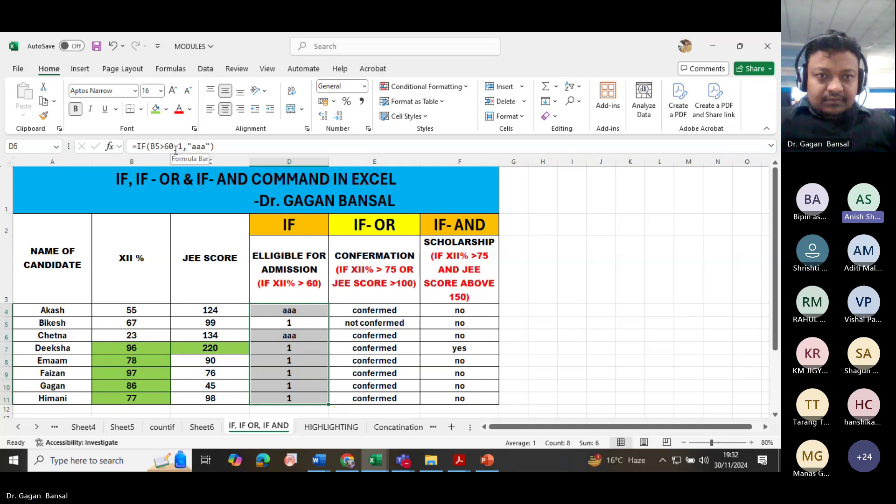
click(177, 146)
key(BackSpace)
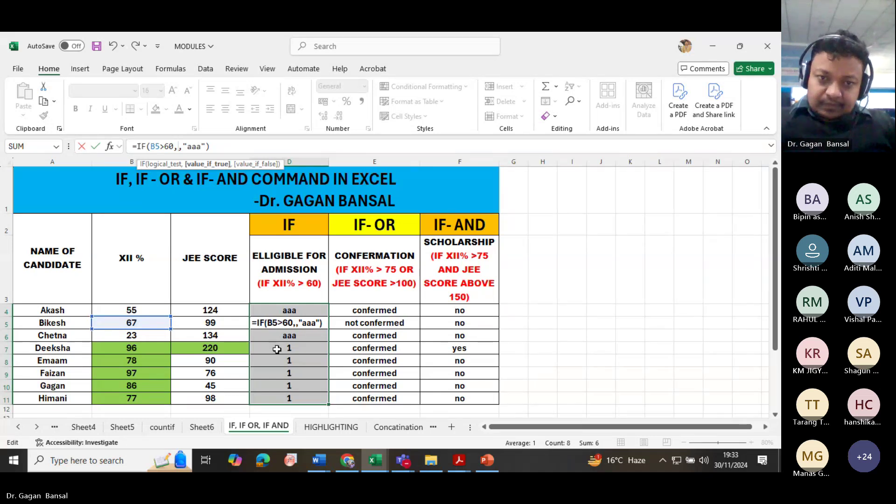
key(Return)
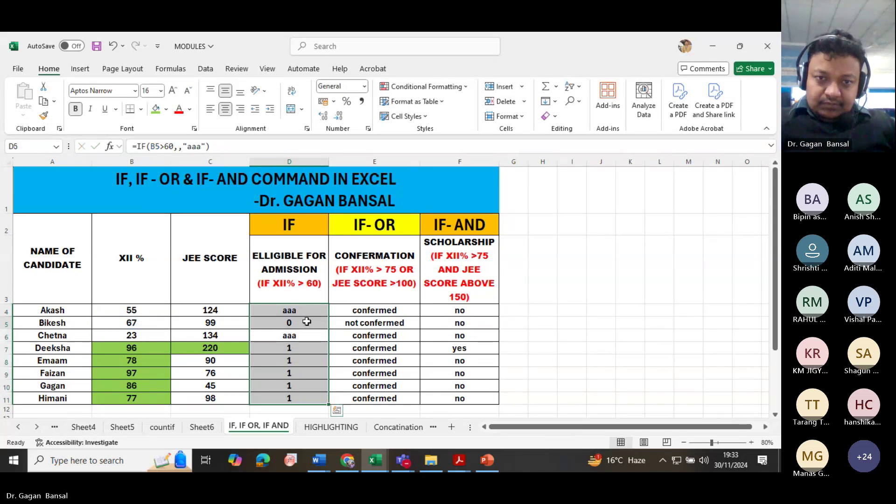
click(307, 322)
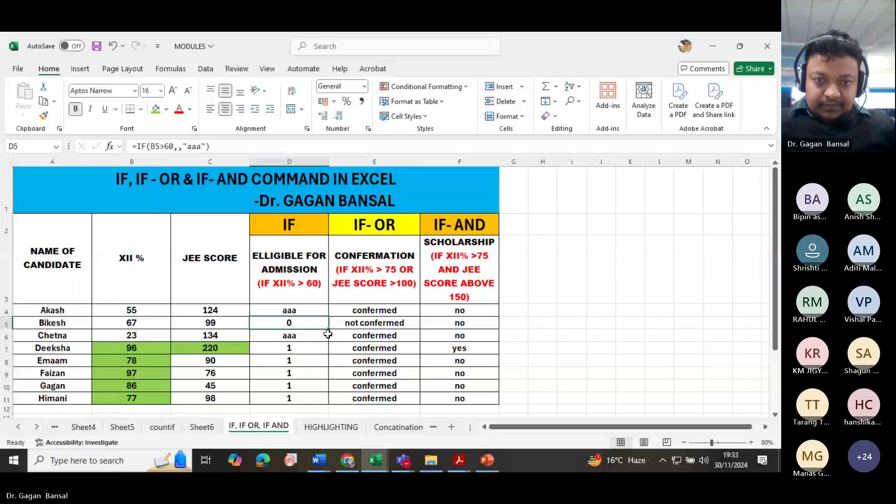
double_click(329, 330)
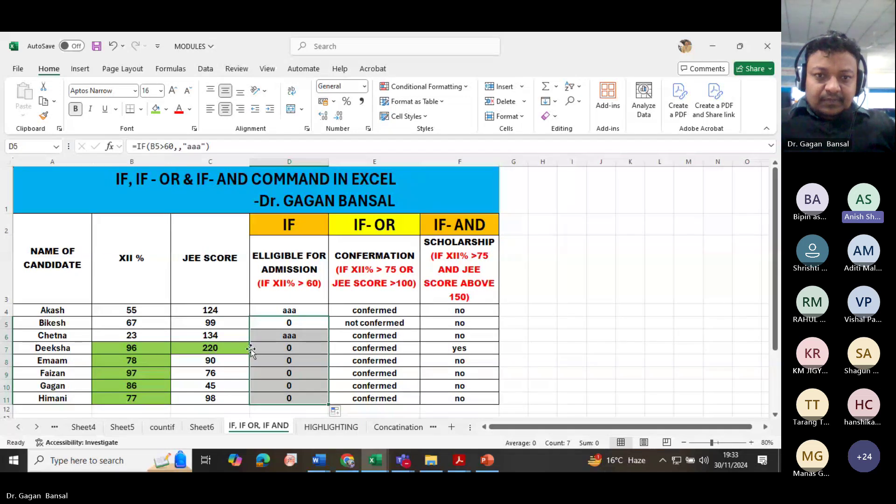
Highlight the whole of row 7 with the standard orange fill colour
click(278, 308)
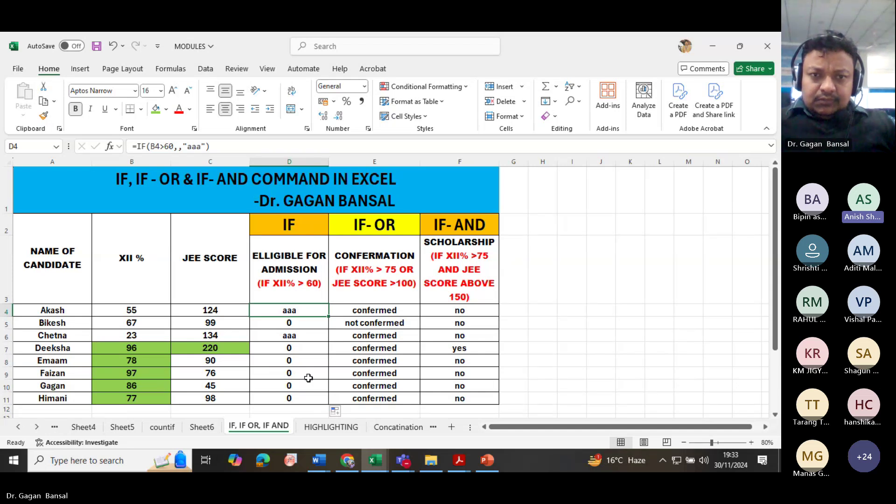
click(6, 349)
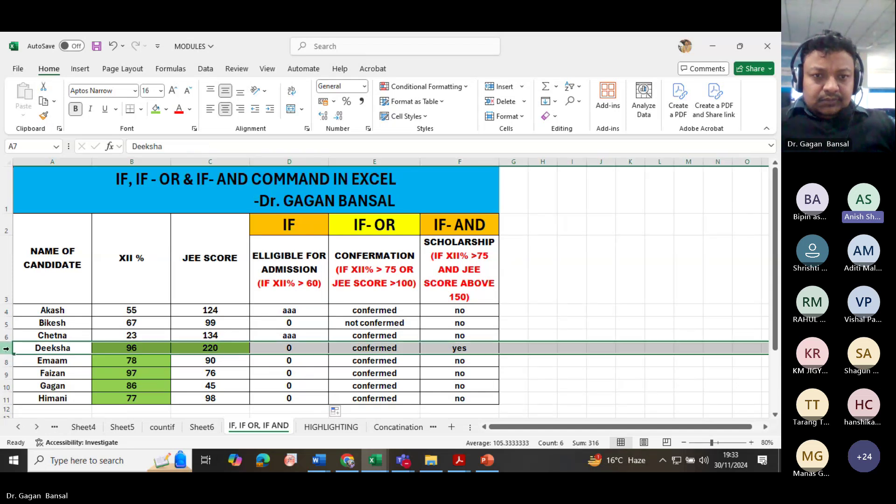
click(166, 109)
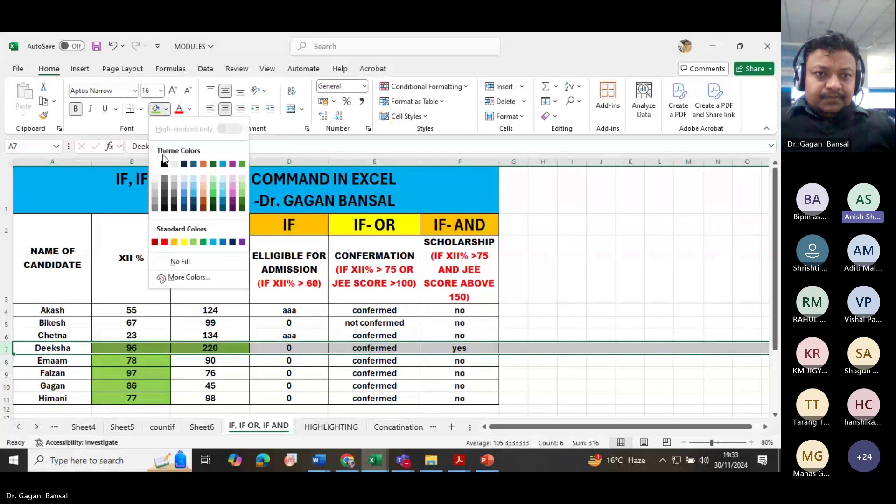
click(175, 242)
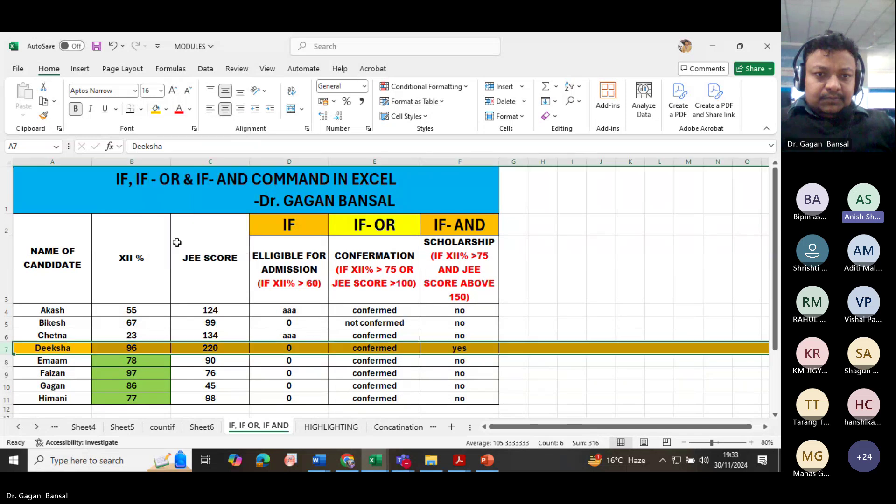
Delete the word yes from the value-if-true argument in F7, leaving =IF(AND(B7>75,C7>150),"","no")
click(290, 349)
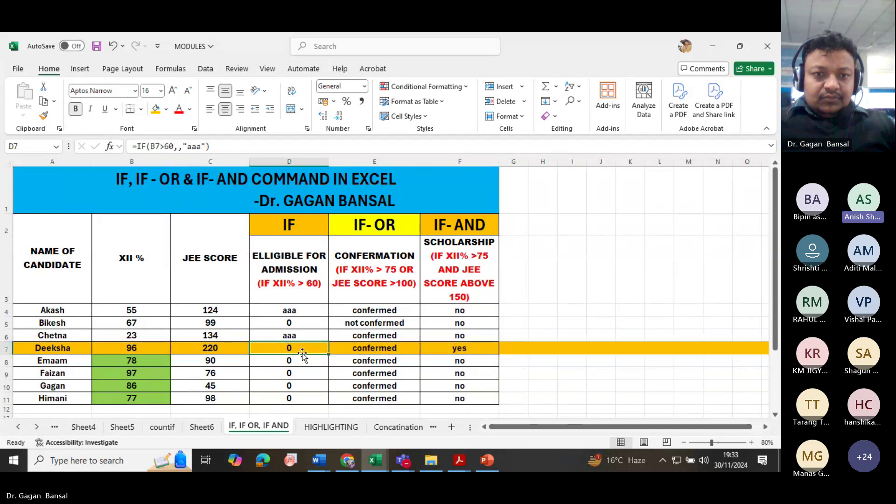
click(450, 351)
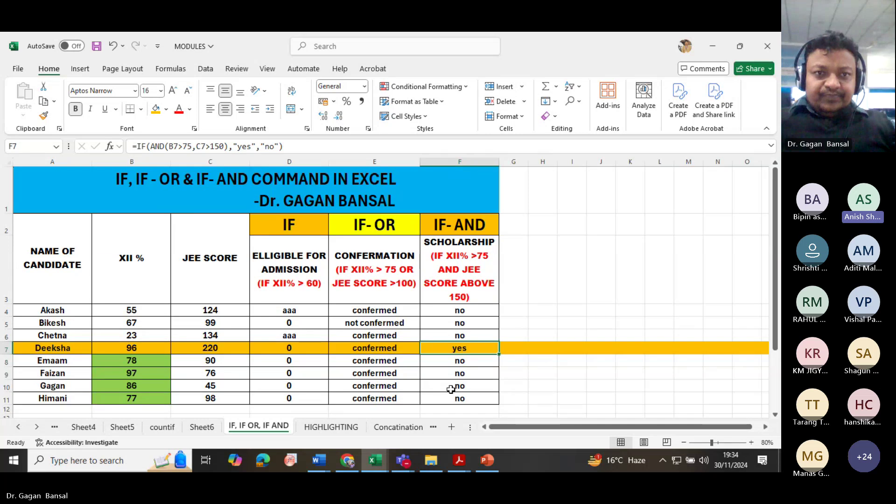
click(257, 147)
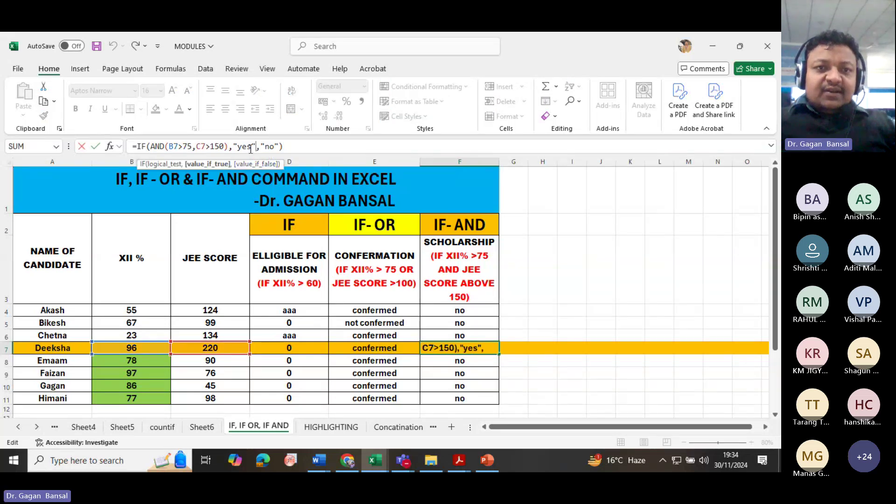
key(BackSpace)
key(BackSpace)
key(BackSpace)
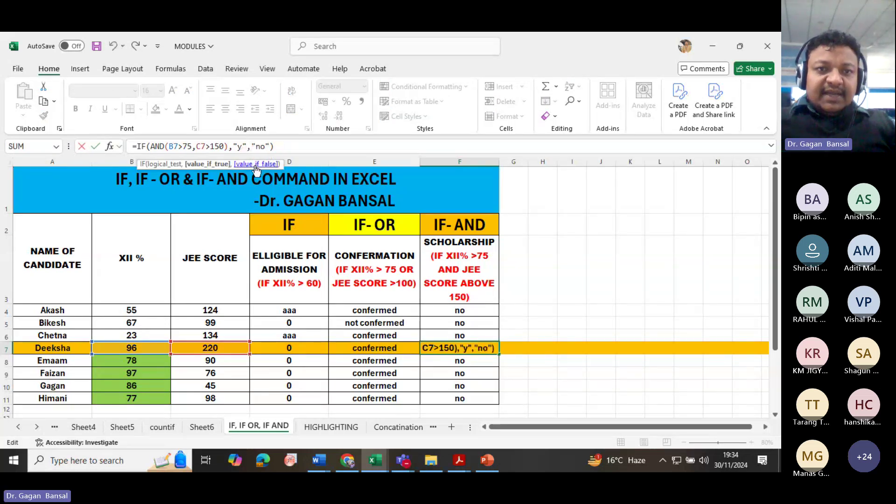
key(Return)
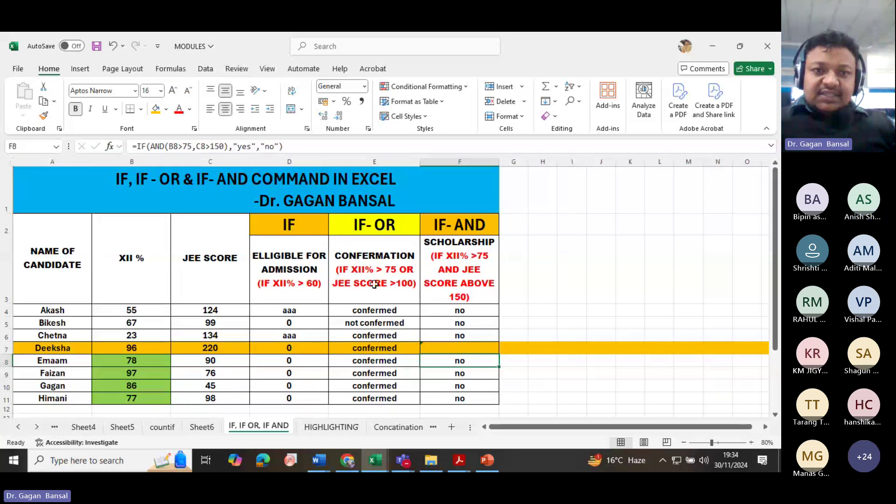
Mark the AND(B7>75,C7>150) condition in F7's formula with a red brace drawn on the screen, then leave the annotation mode
click(457, 344)
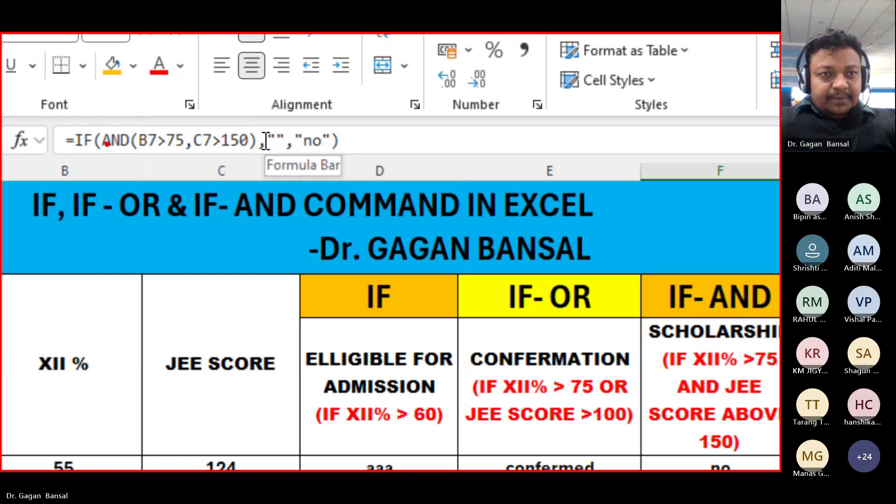
mouse_move(104, 152)
mouse_down()
mouse_move(162, 162)
mouse_move(241, 153)
mouse_up()
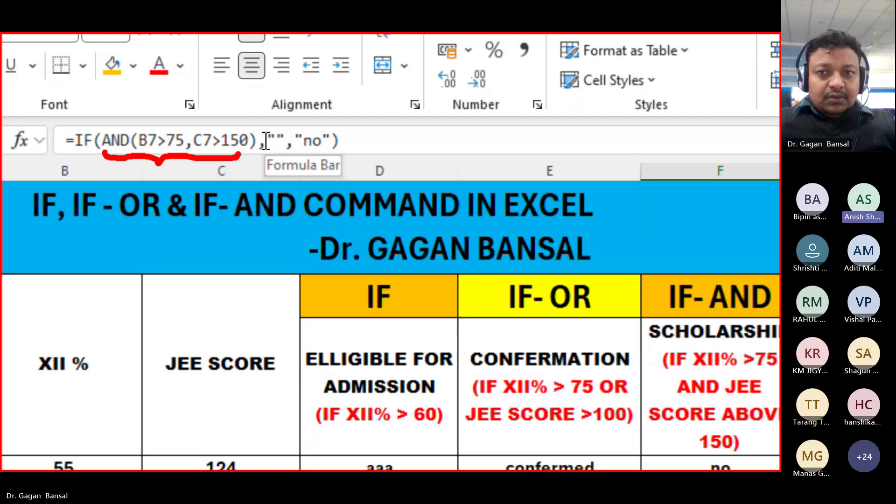
key(Escape)
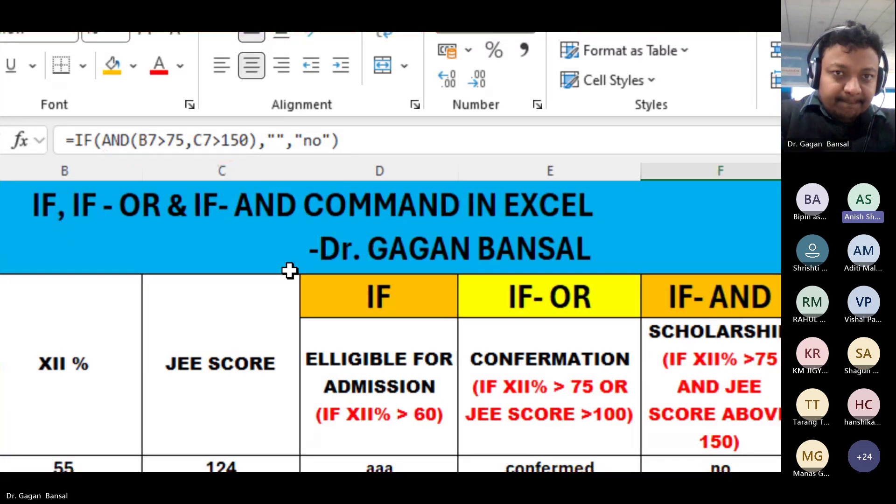
key(ctrl+4)
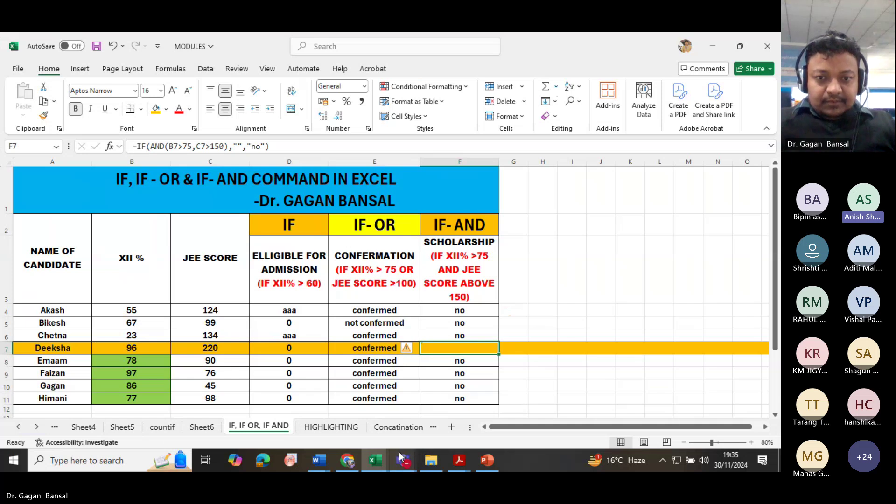
Switch to the MASTERING MS EXCEL: BASIC TO INTERMEDIATE meeting window in Microsoft Teams and stop the meeting recording
mouse_move(347, 462)
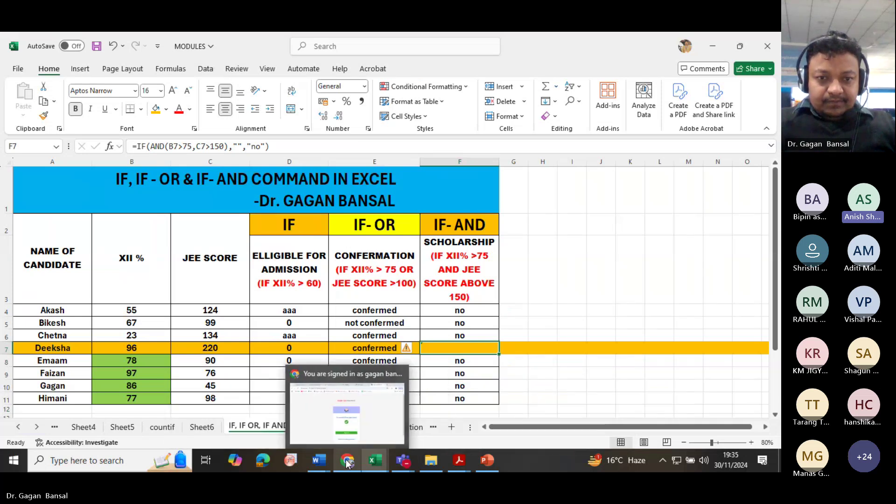
click(403, 461)
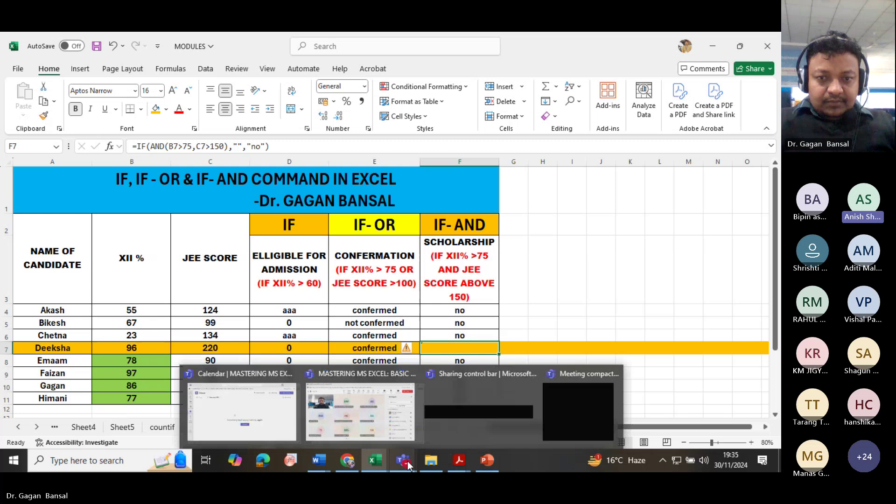
click(358, 421)
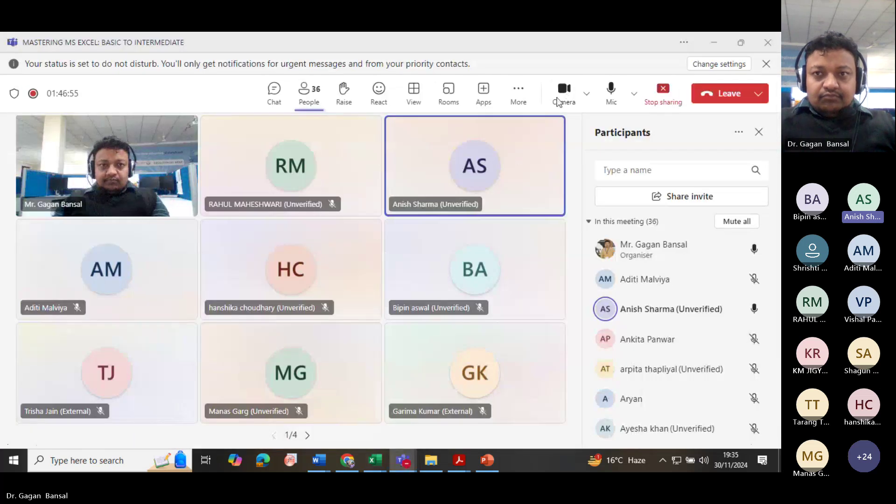
click(519, 97)
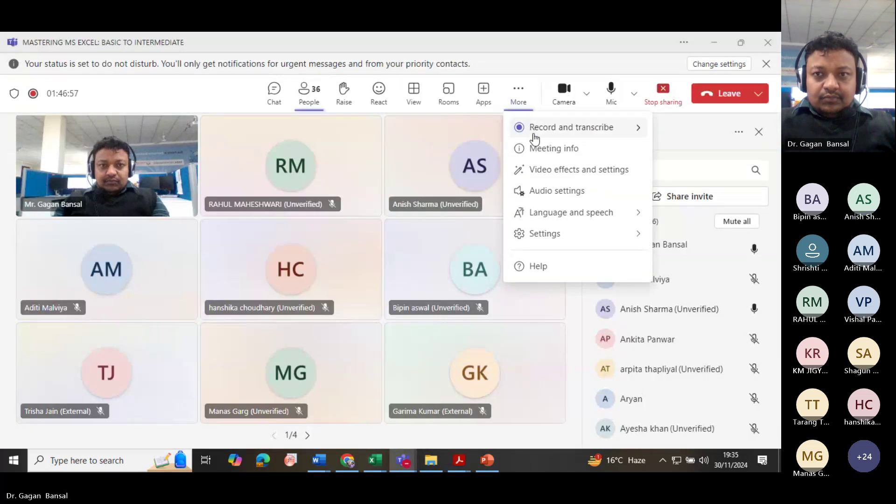
mouse_move(542, 135)
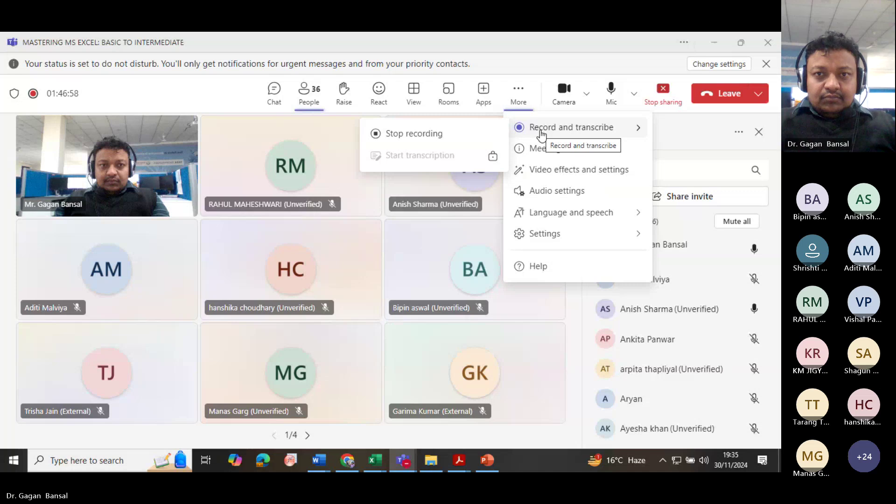
click(457, 135)
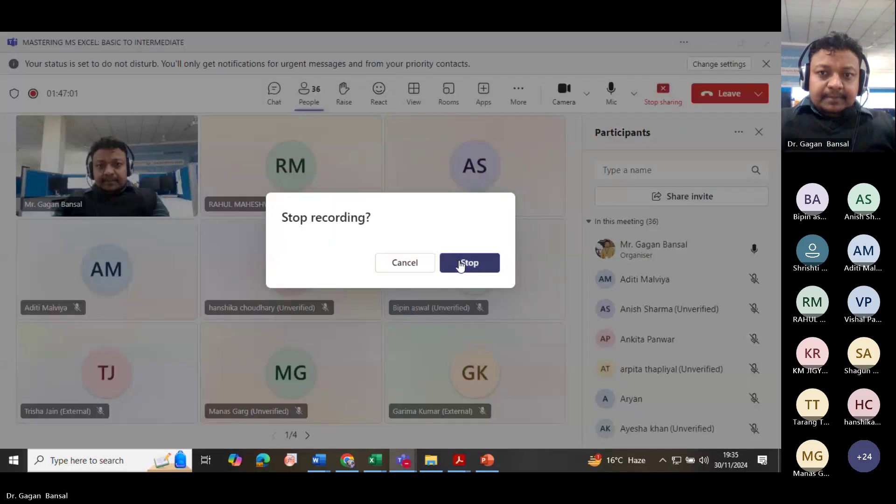